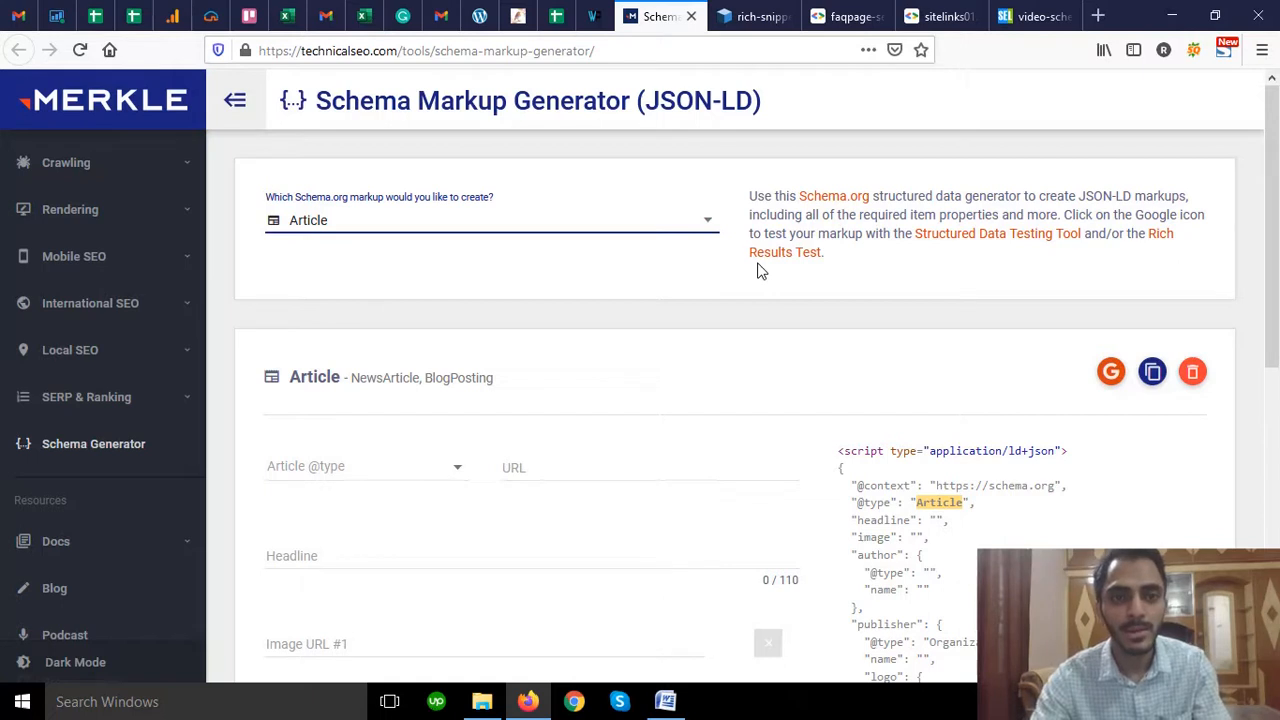
- Look through the available Schema.org markup types and keep Article as the markup to create
click(520, 236)
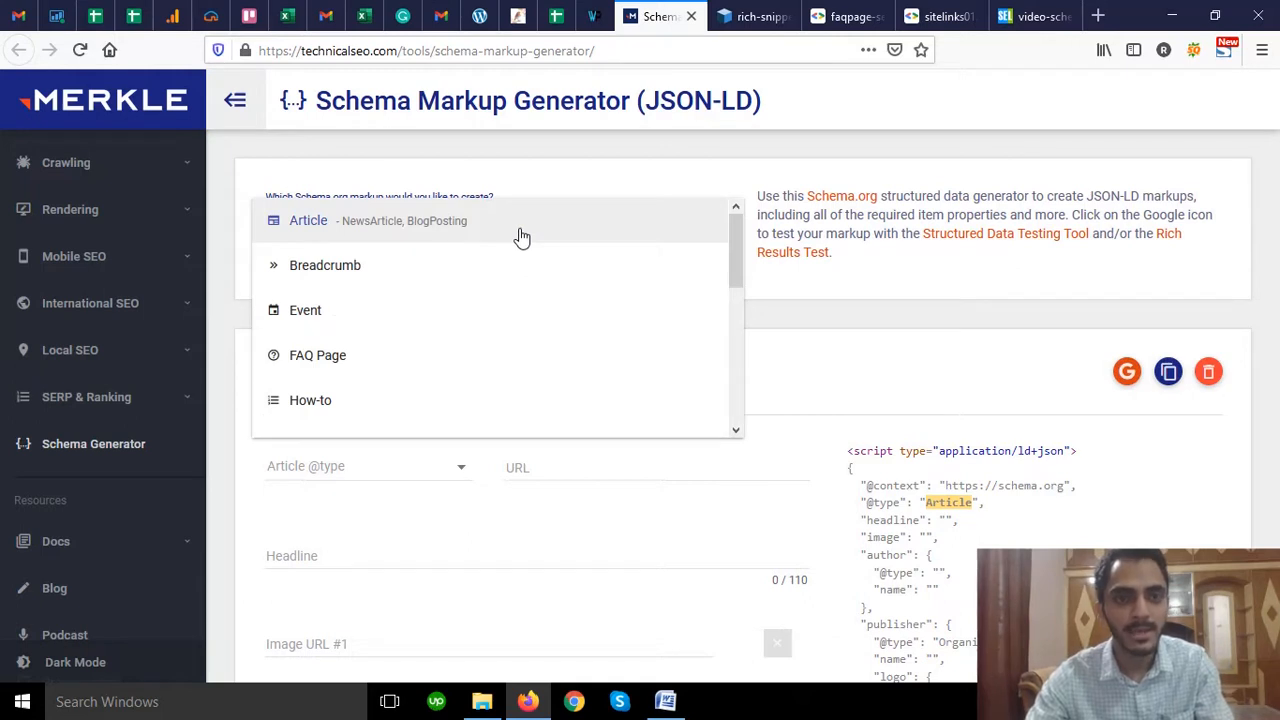
scroll(522, 235, down, 2)
scroll(520, 236, up, 2)
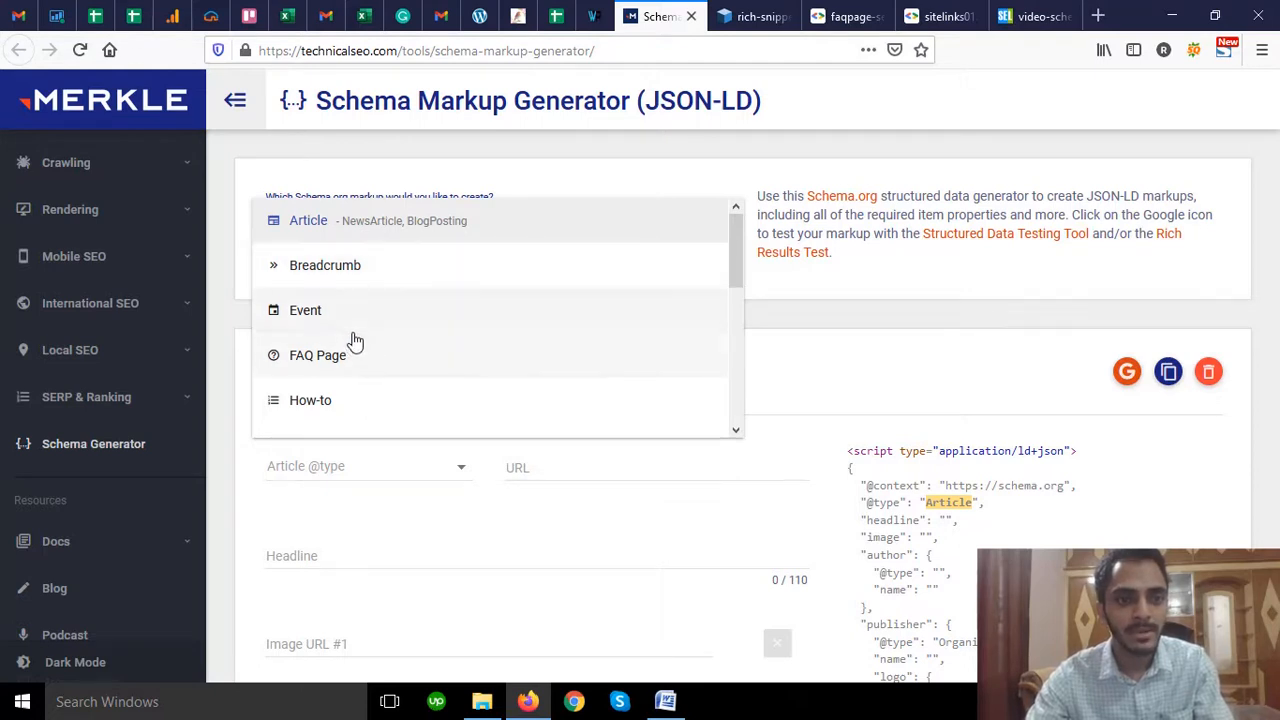
scroll(358, 358, down, 4)
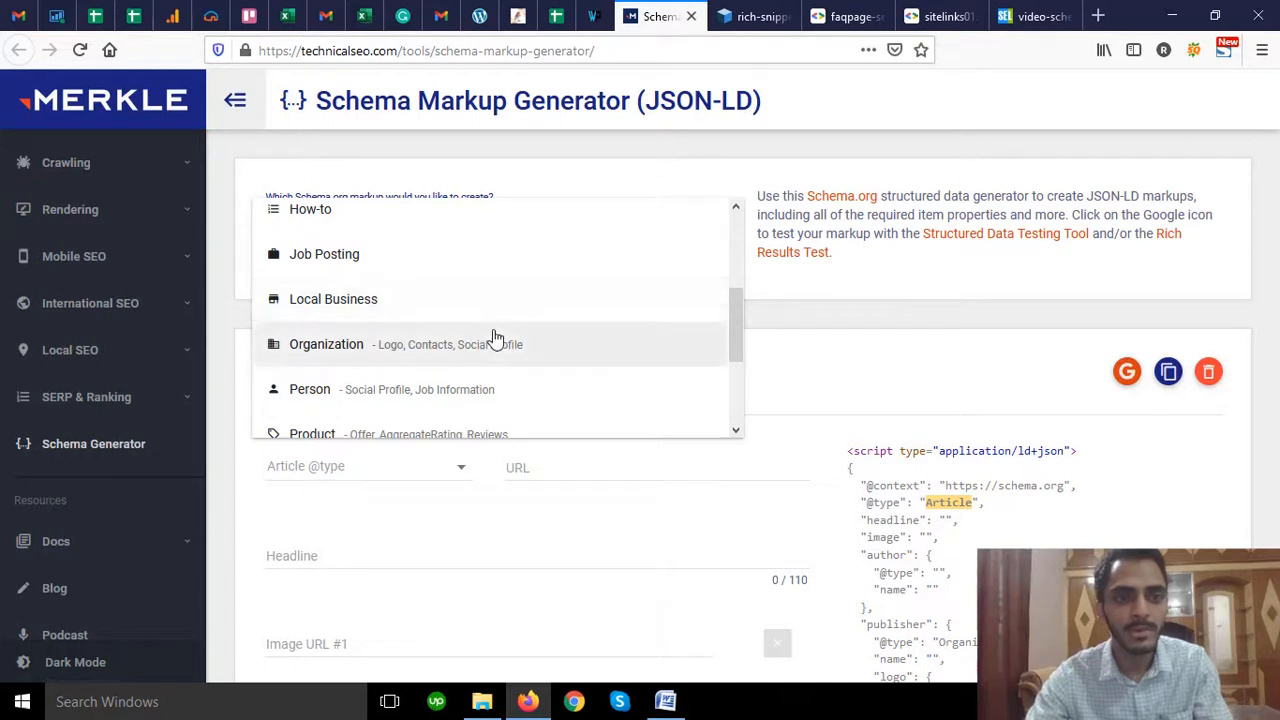
scroll(493, 338, up, 4)
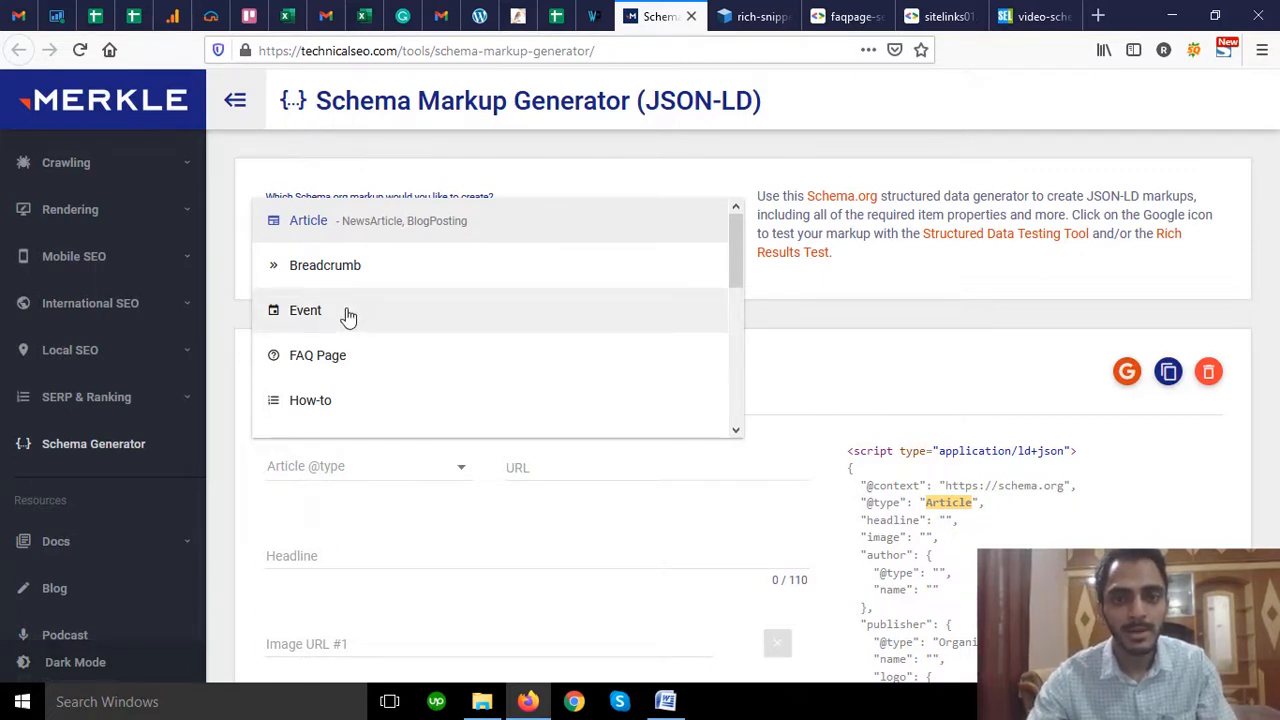
click(446, 231)
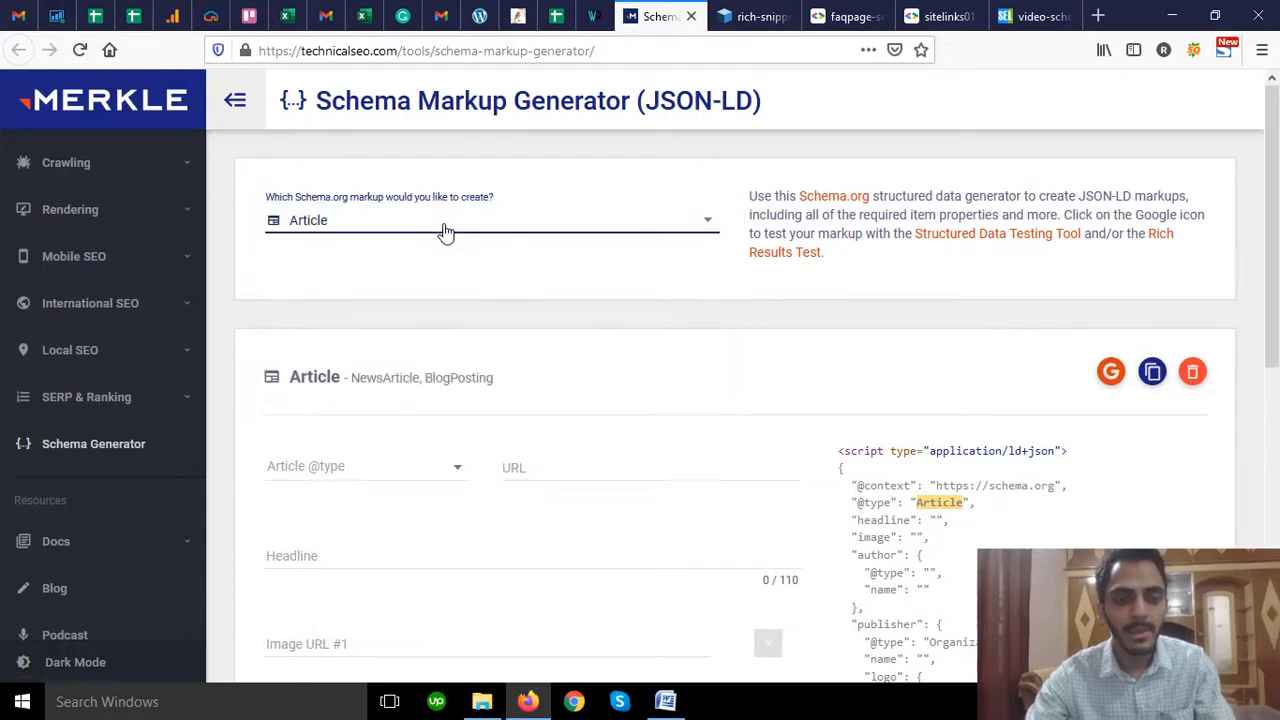
scroll(446, 231, down, 2)
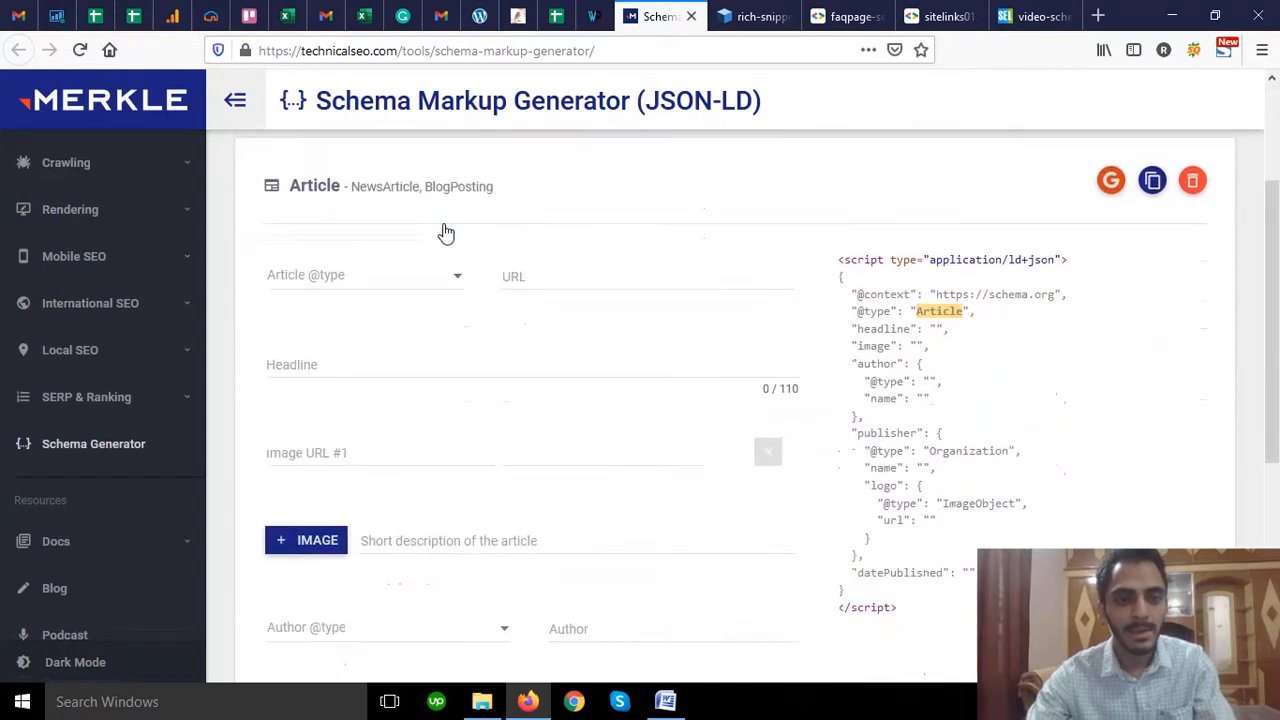
click(363, 285)
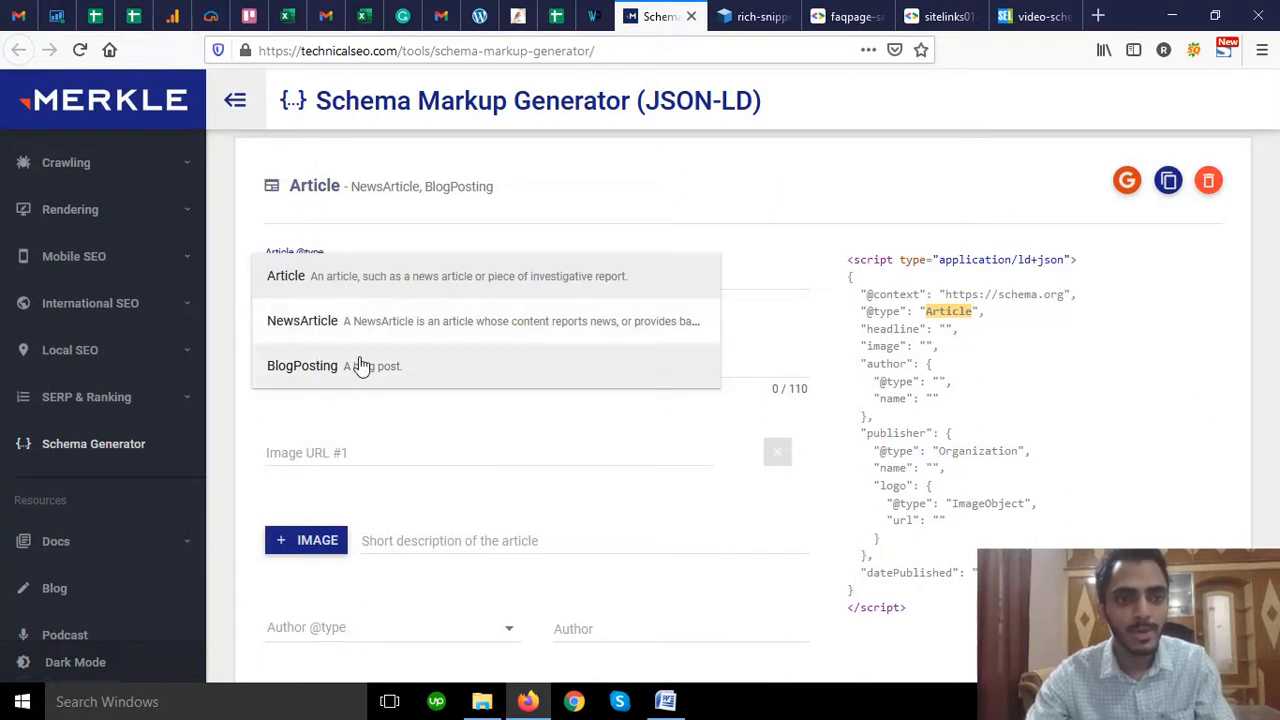
click(370, 289)
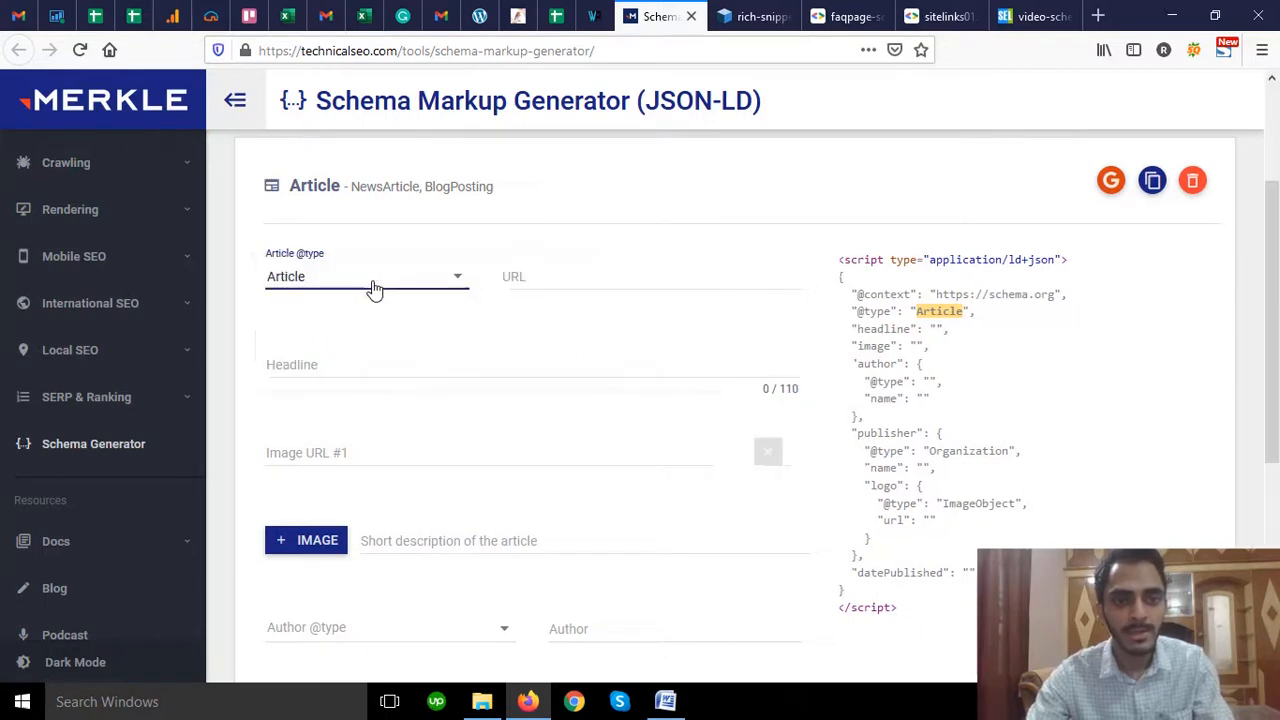
click(620, 278)
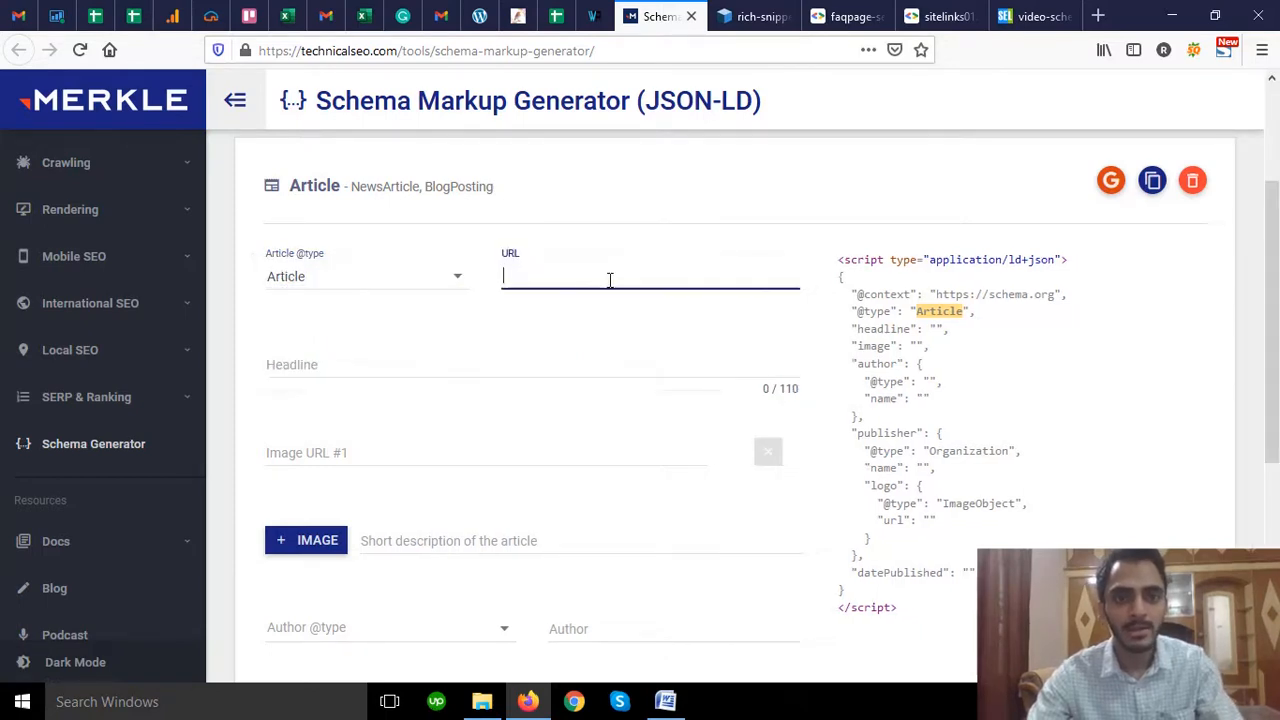
click(755, 16)
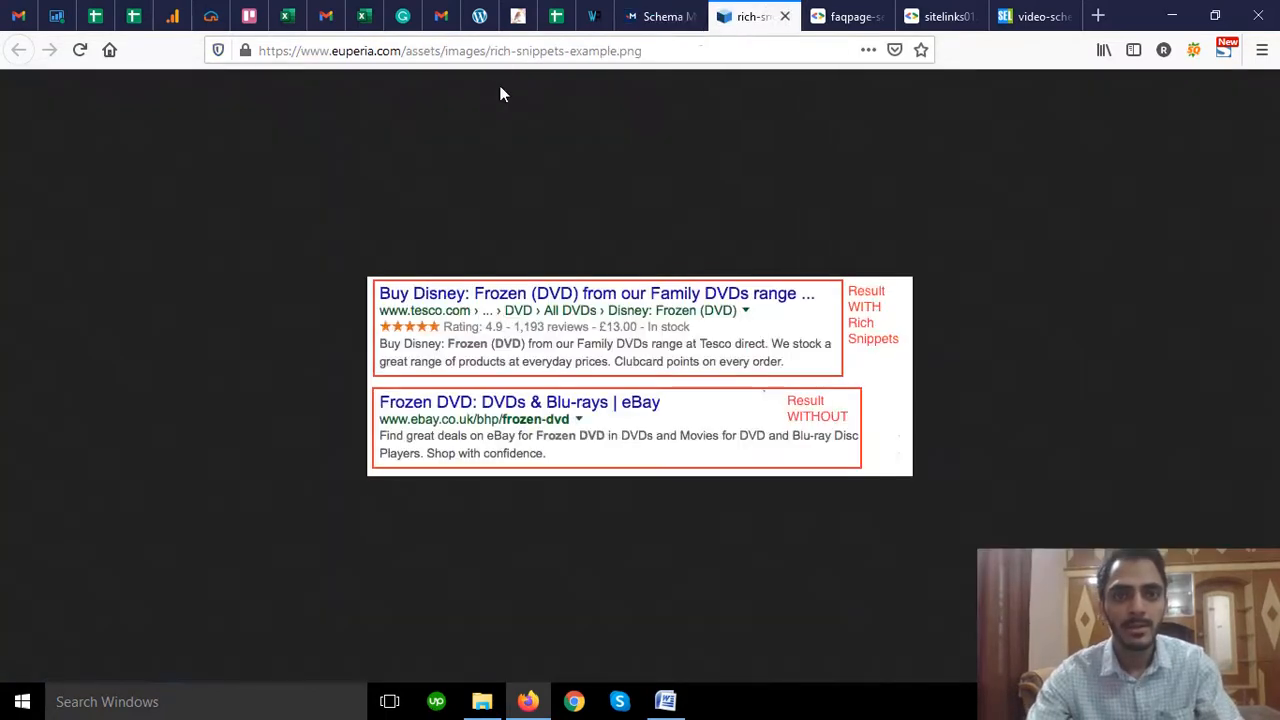
click(496, 50)
click(660, 16)
text(https://www.euperia.com/assets/images/rich-snippets-example.png)
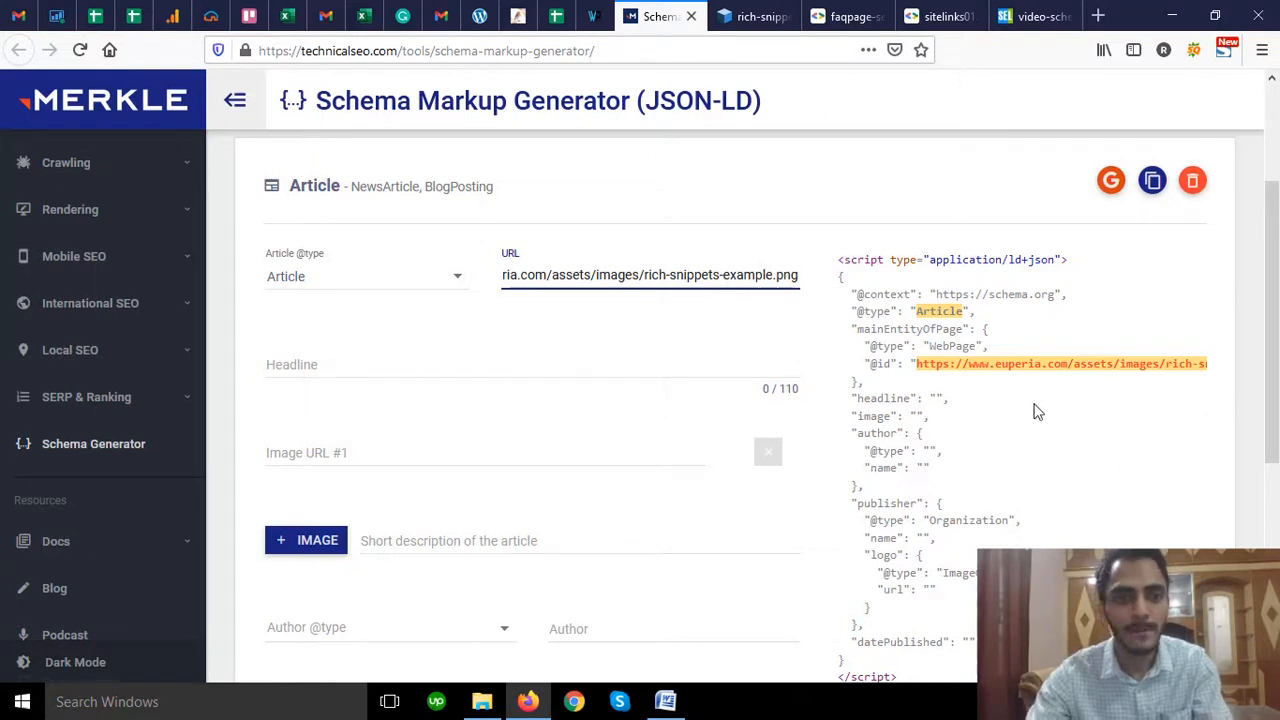
- Enter "fvgf" as the article's headline
click(375, 372)
text(fvg)
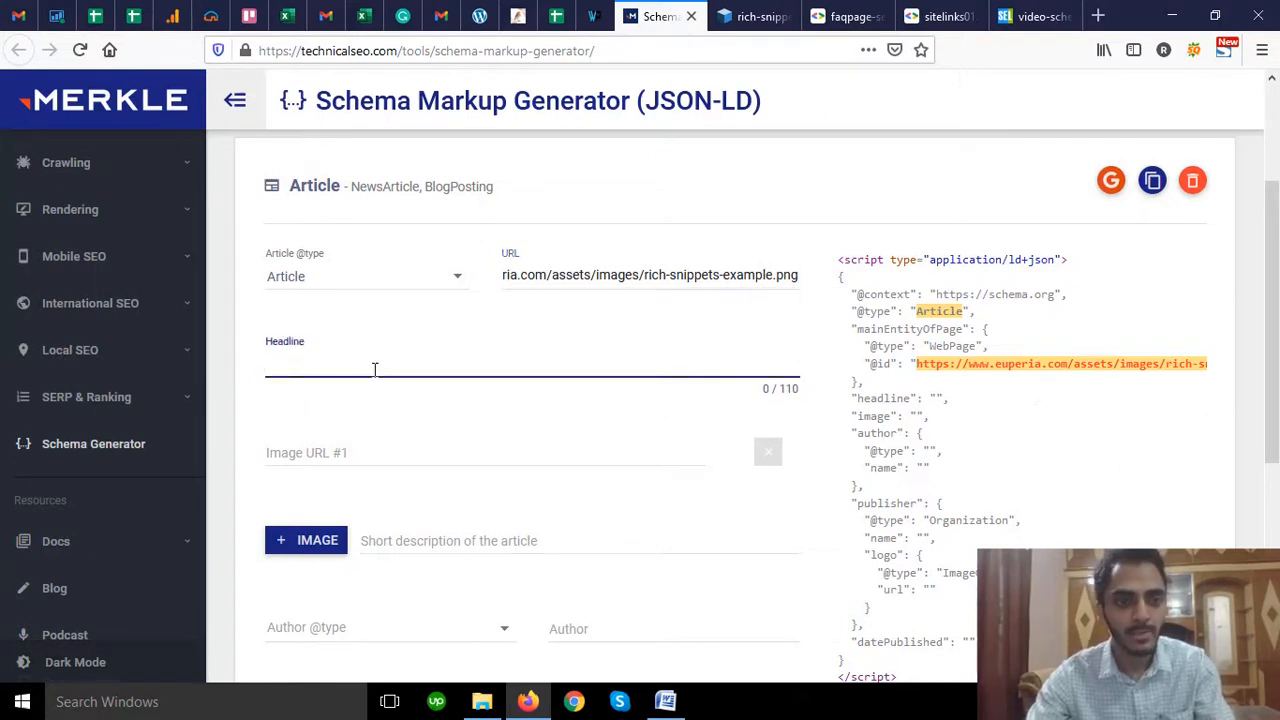
text(f)
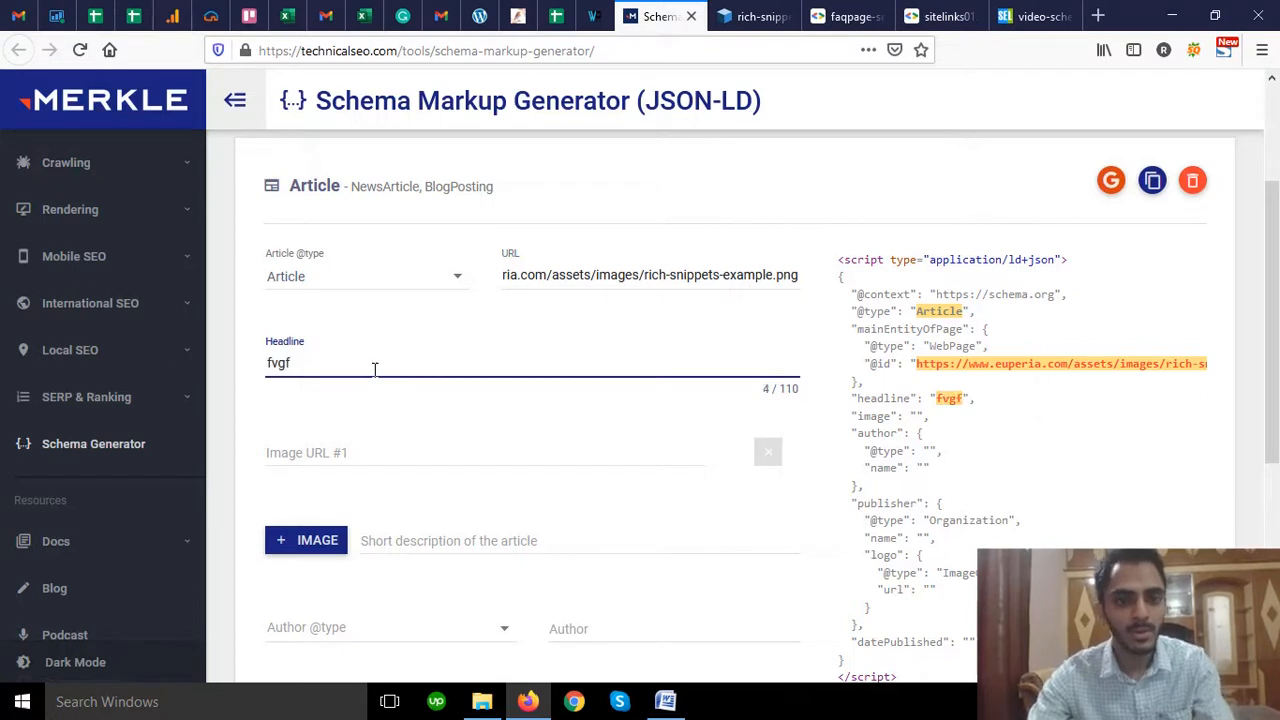
- Examine the remaining Article fields for image, description, author, publisher and dates, along with the generated JSON-LD code
scroll(375, 370, down, 3)
click(371, 268)
scroll(371, 265, down, 2)
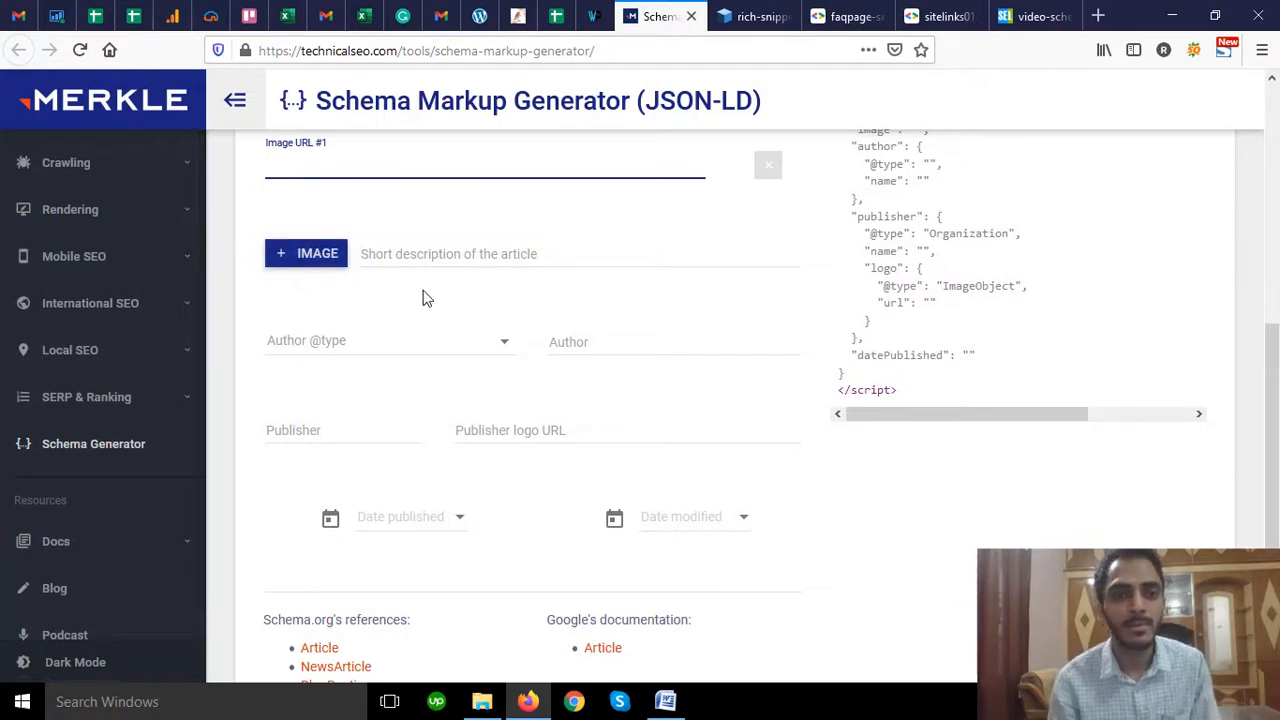
scroll(423, 297, down, 2)
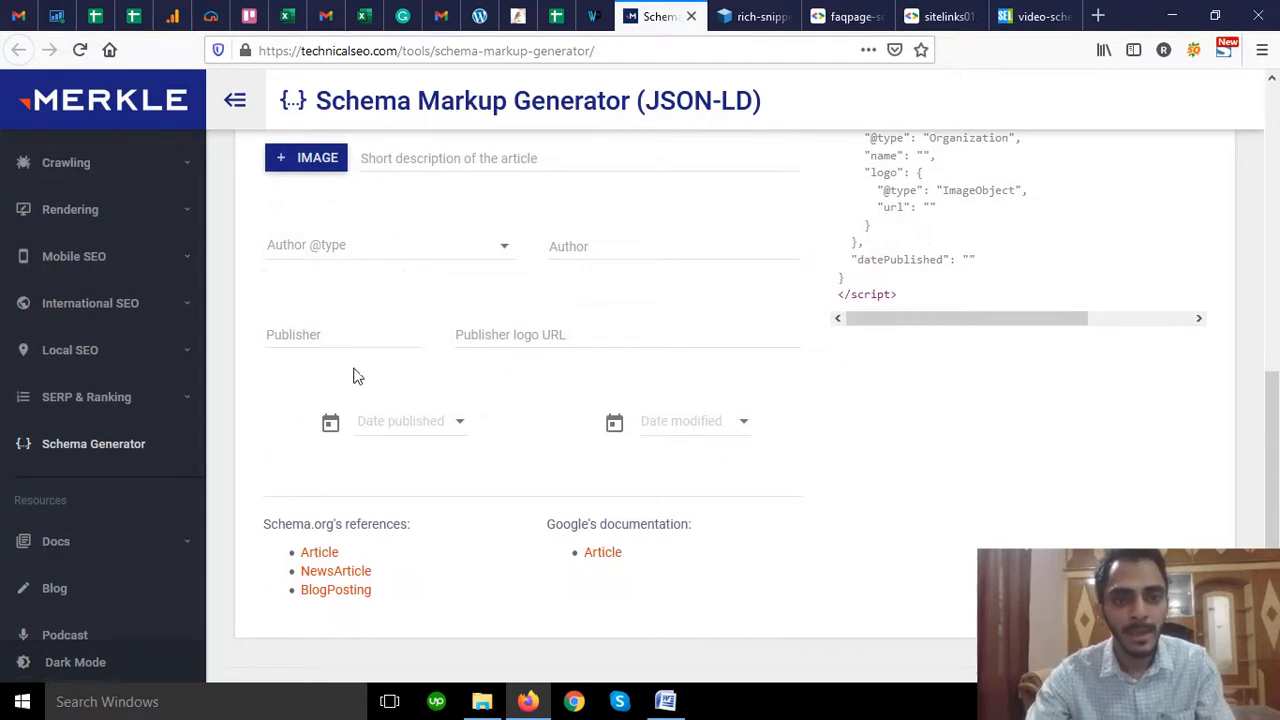
scroll(491, 358, down, 1)
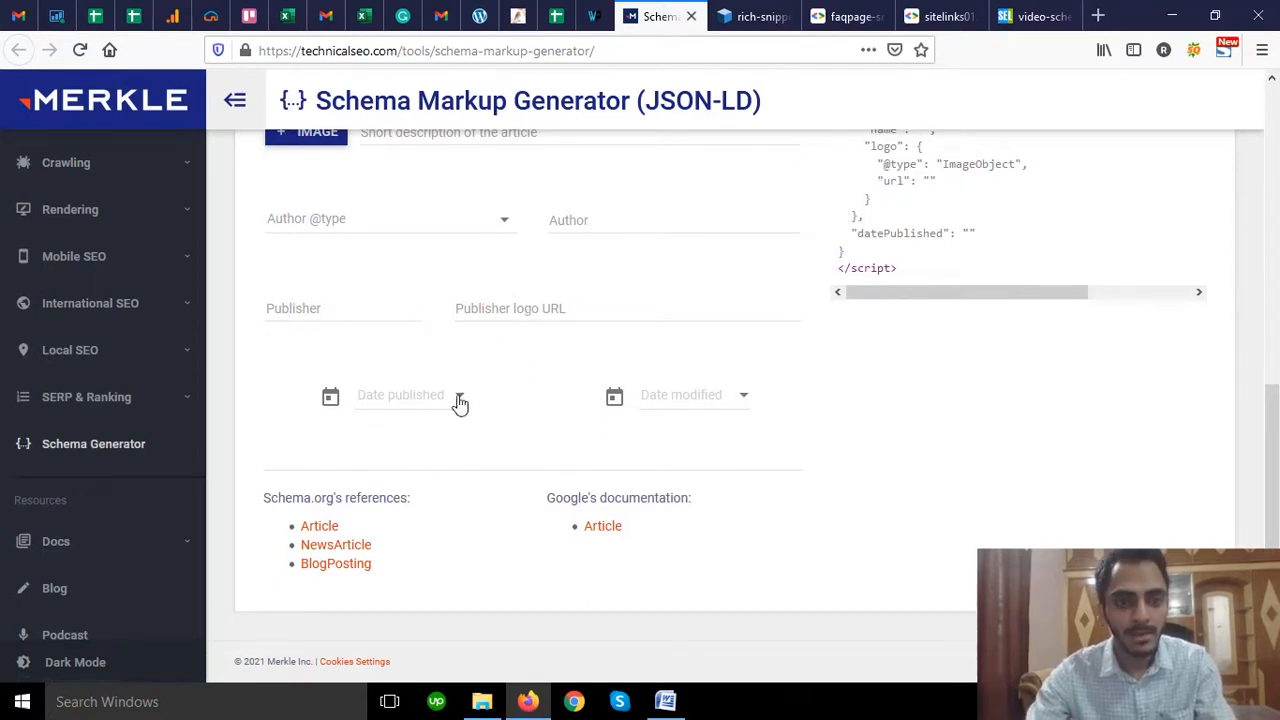
click(722, 394)
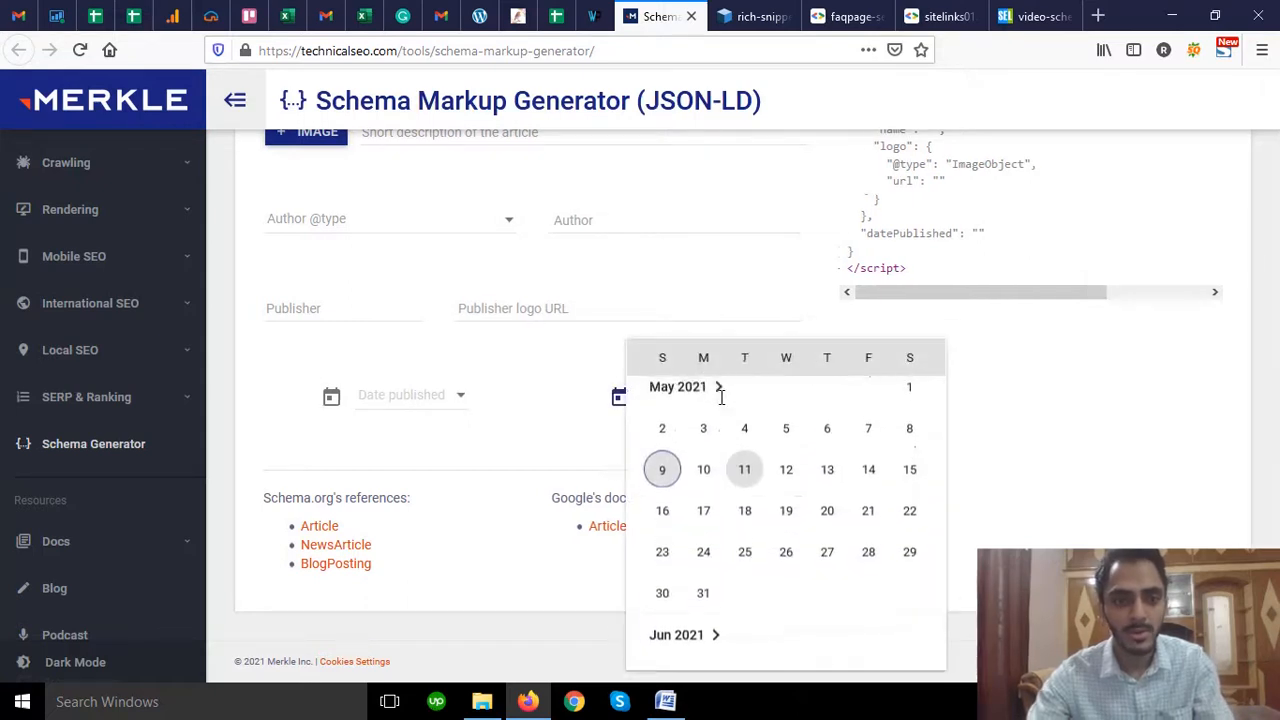
click(1030, 474)
scroll(443, 477, up, 3)
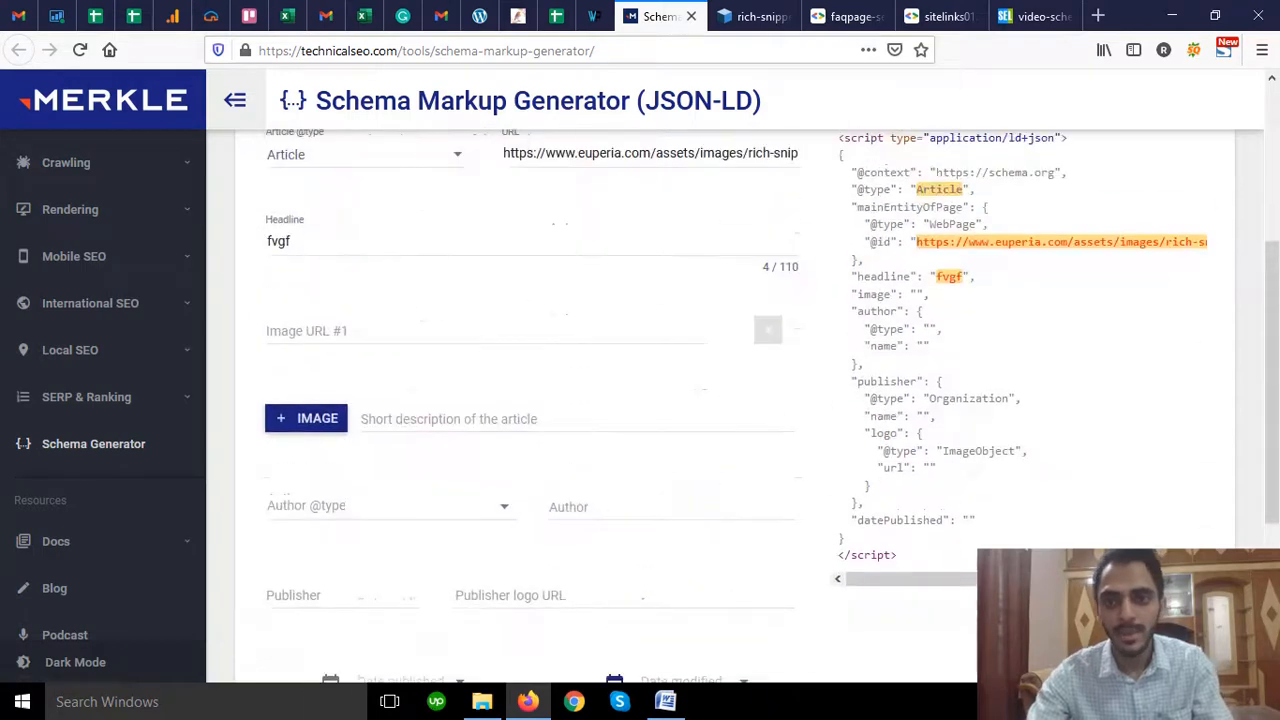
scroll(1040, 300, up, 3)
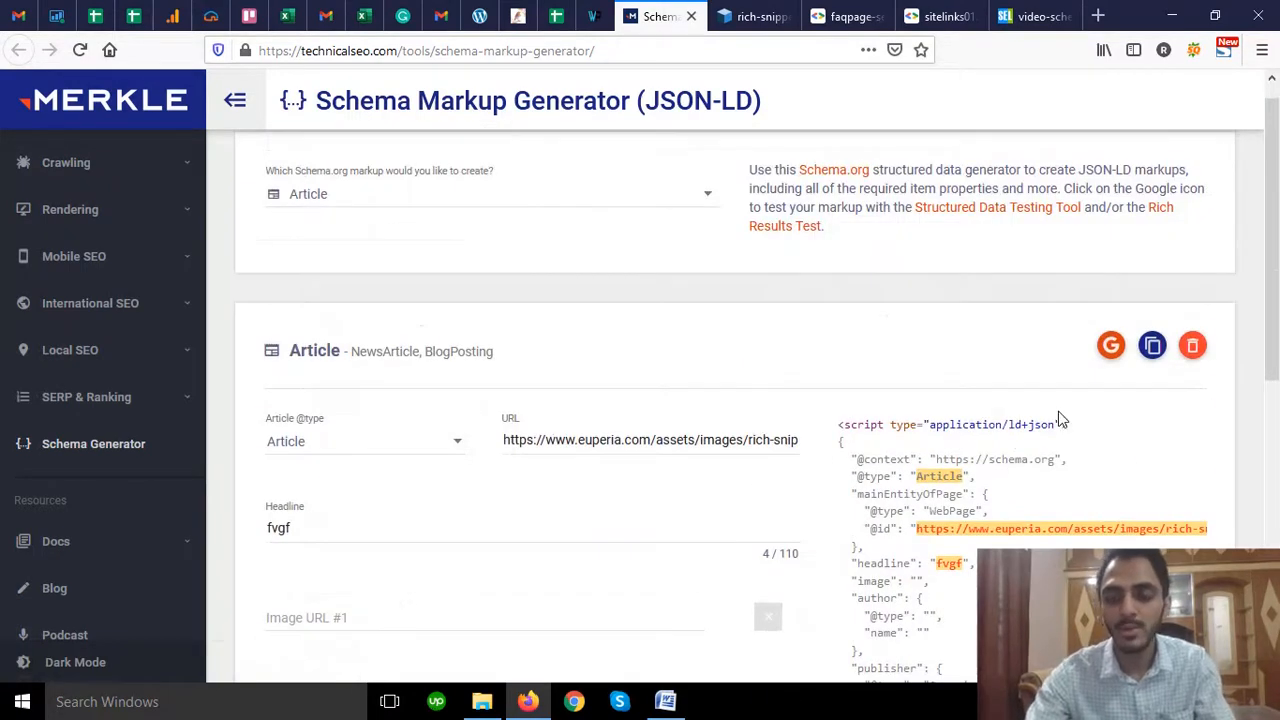
scroll(1062, 422, down, 2)
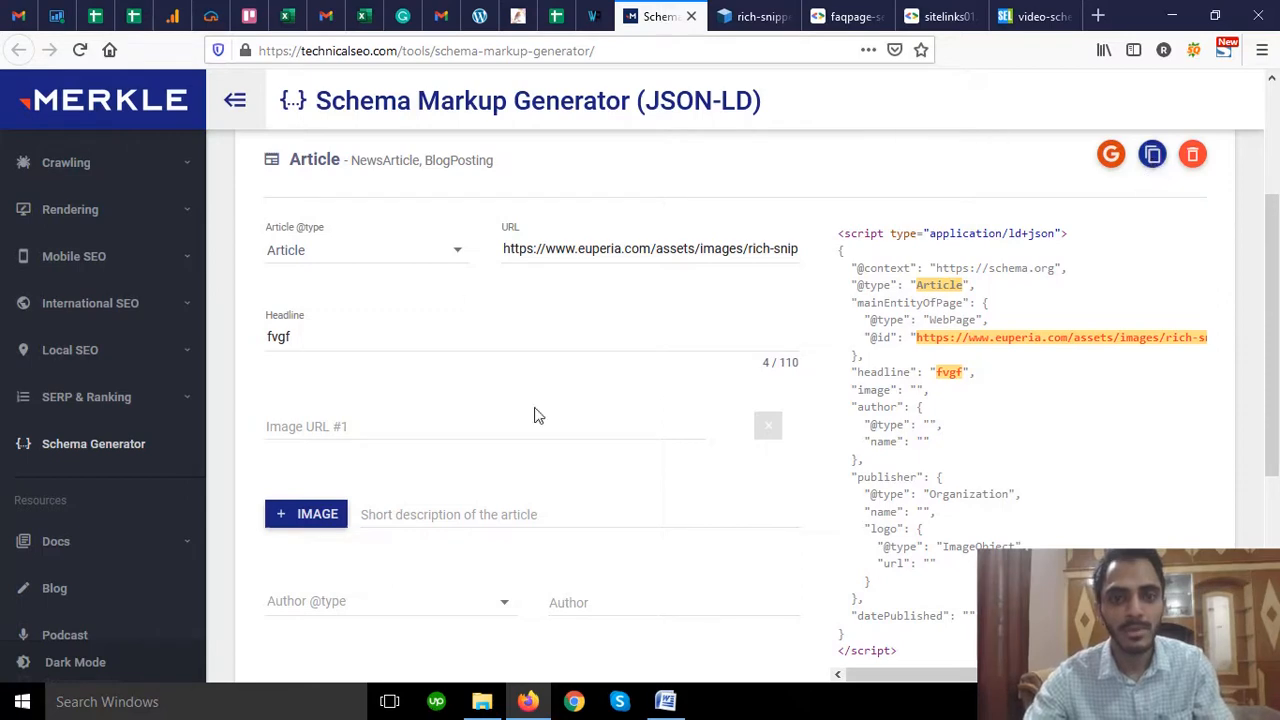
scroll(601, 331, up, 2)
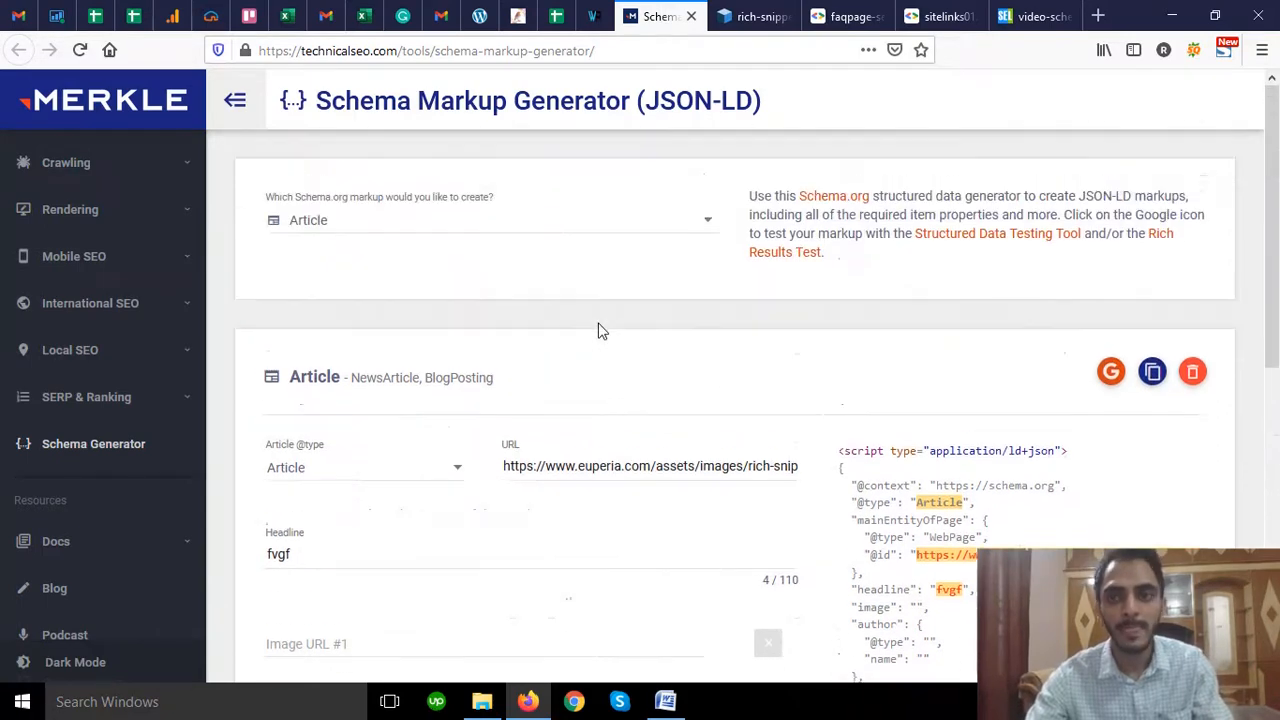
- View the FAQ page, sitelinks and video schema example images, and enlarge the rich snippets example to 150%
click(533, 230)
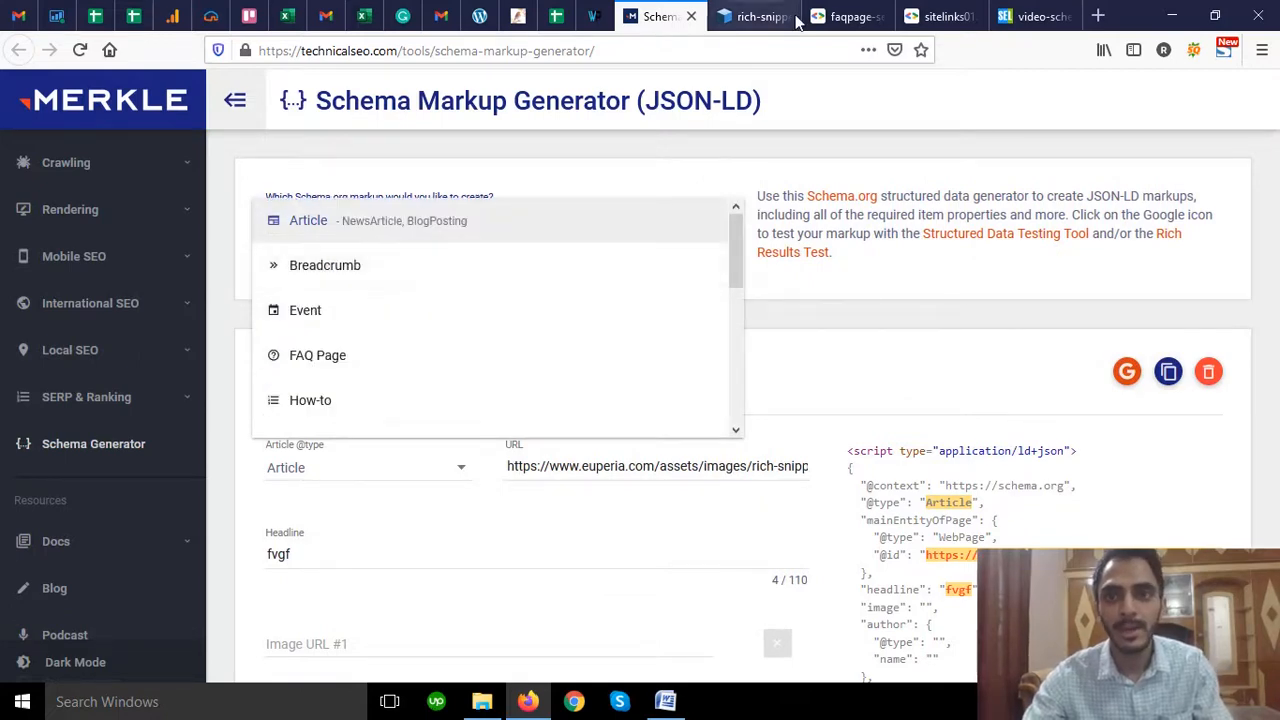
click(866, 14)
click(955, 12)
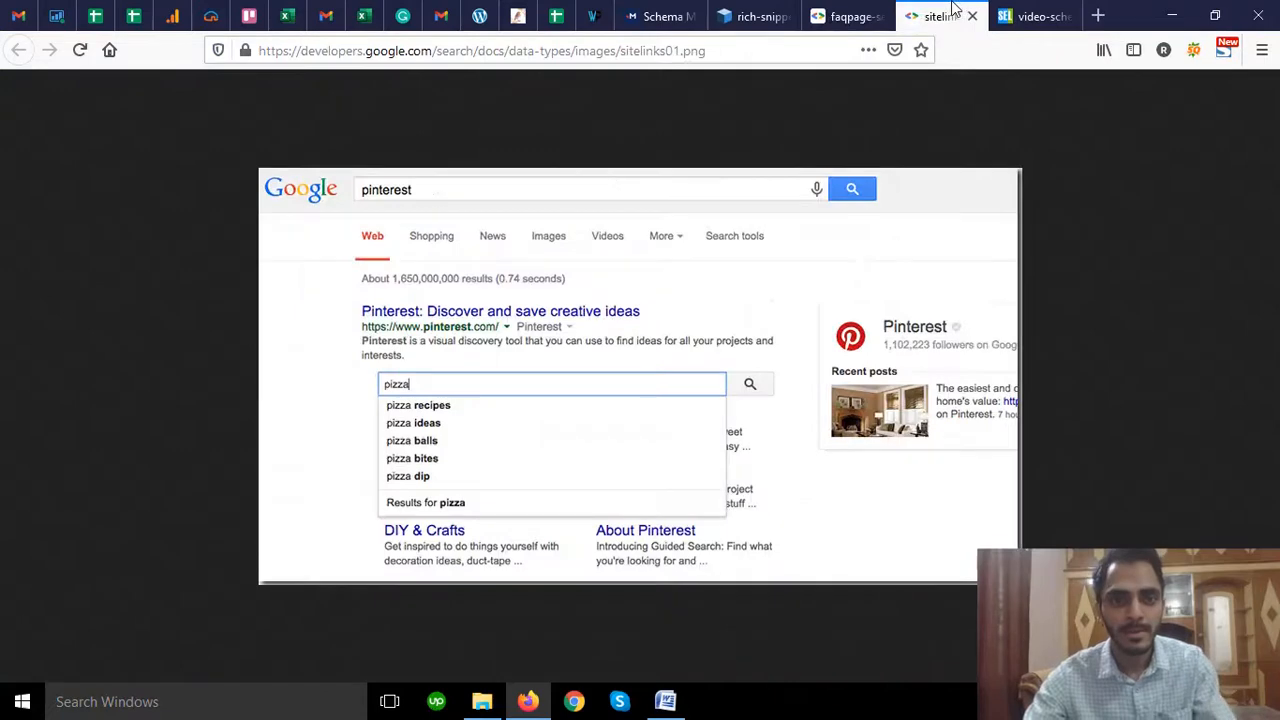
click(1040, 13)
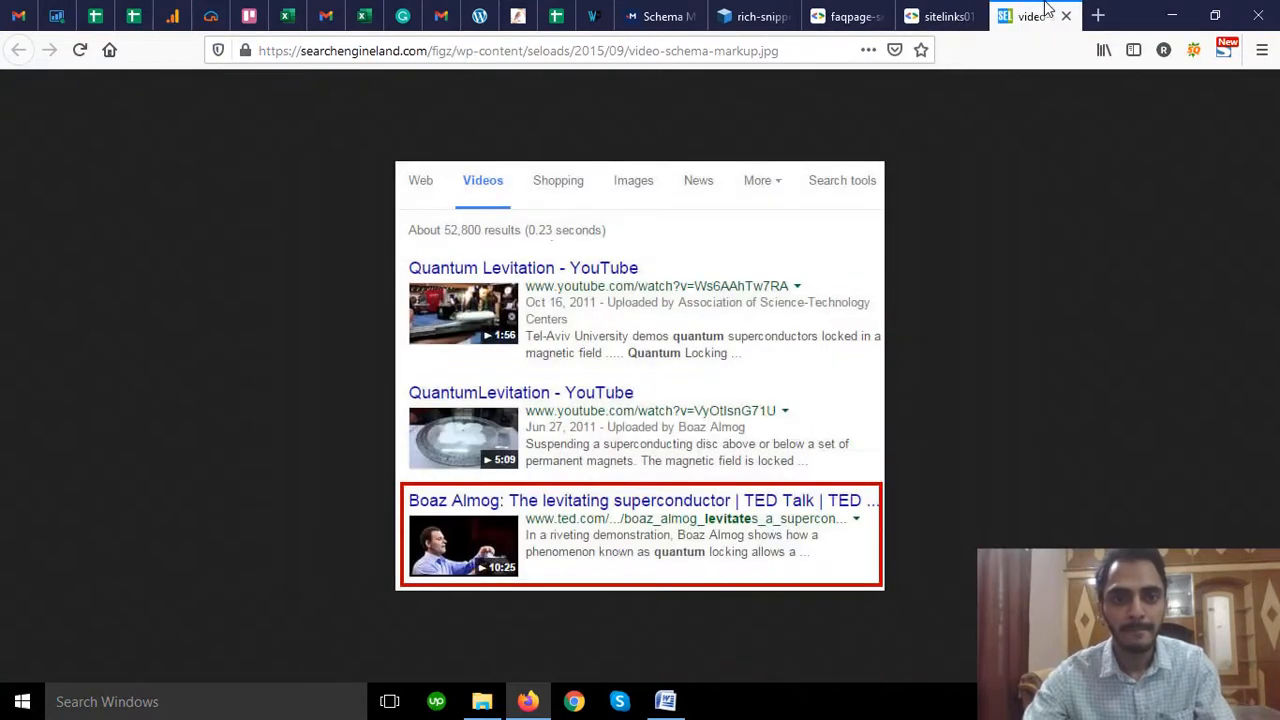
click(755, 15)
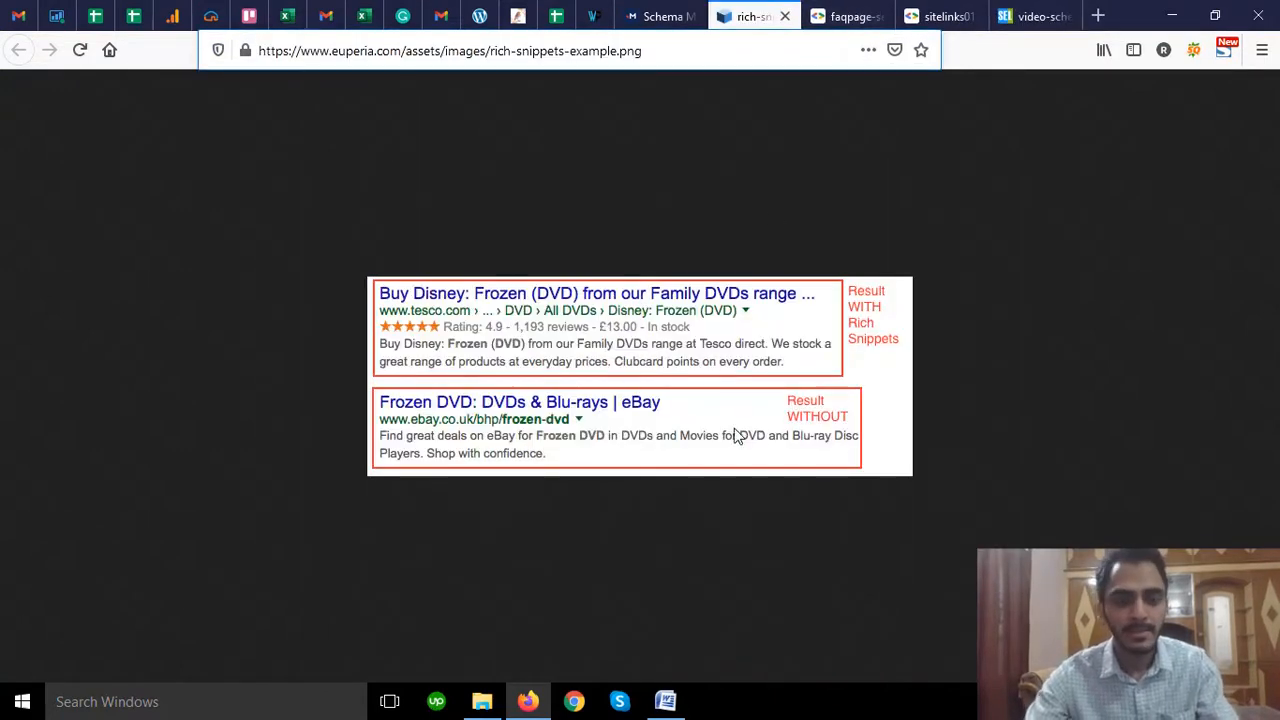
scroll(740, 448, up, 4)
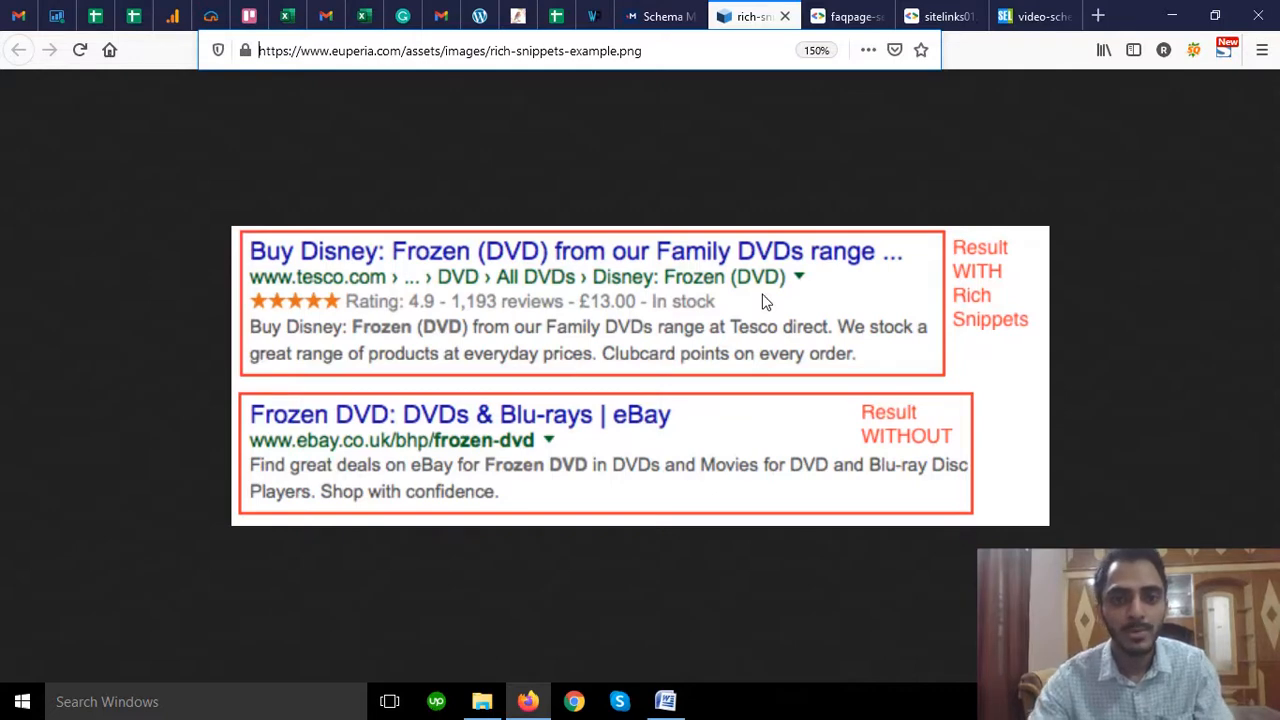
- Return to the Schema Markup Generator and change the markup type to Breadcrumb
click(660, 16)
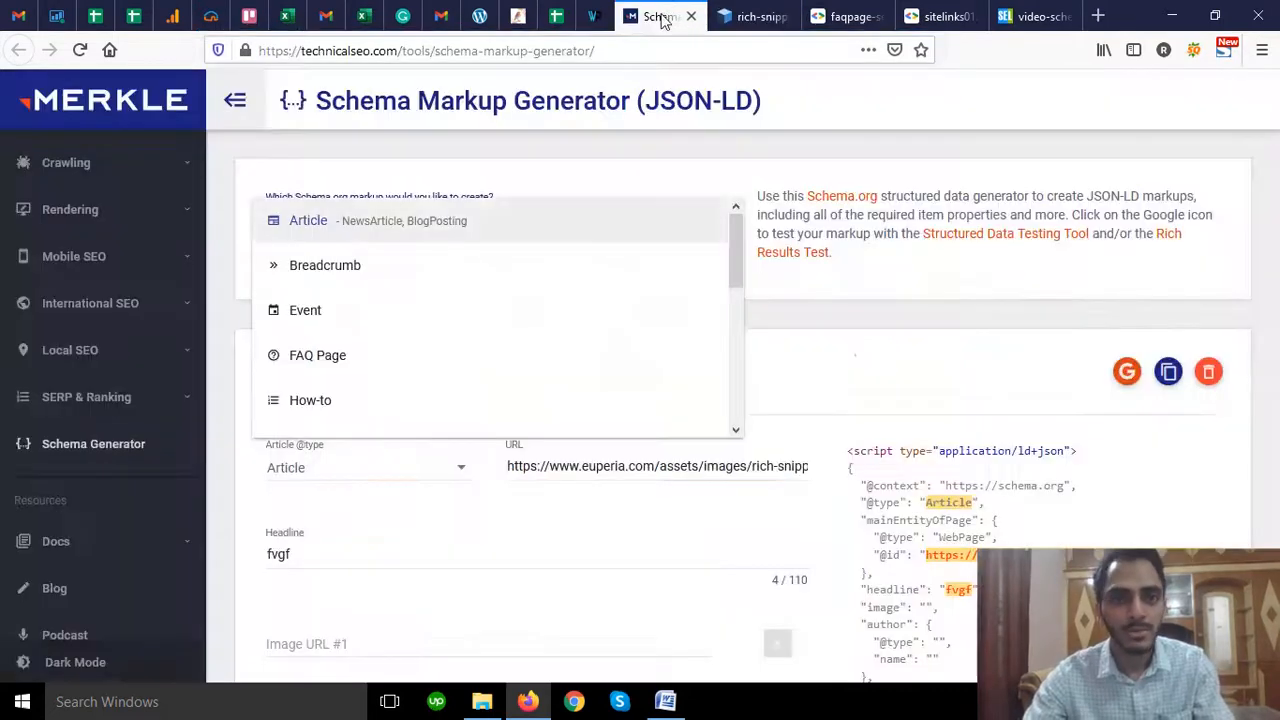
click(367, 269)
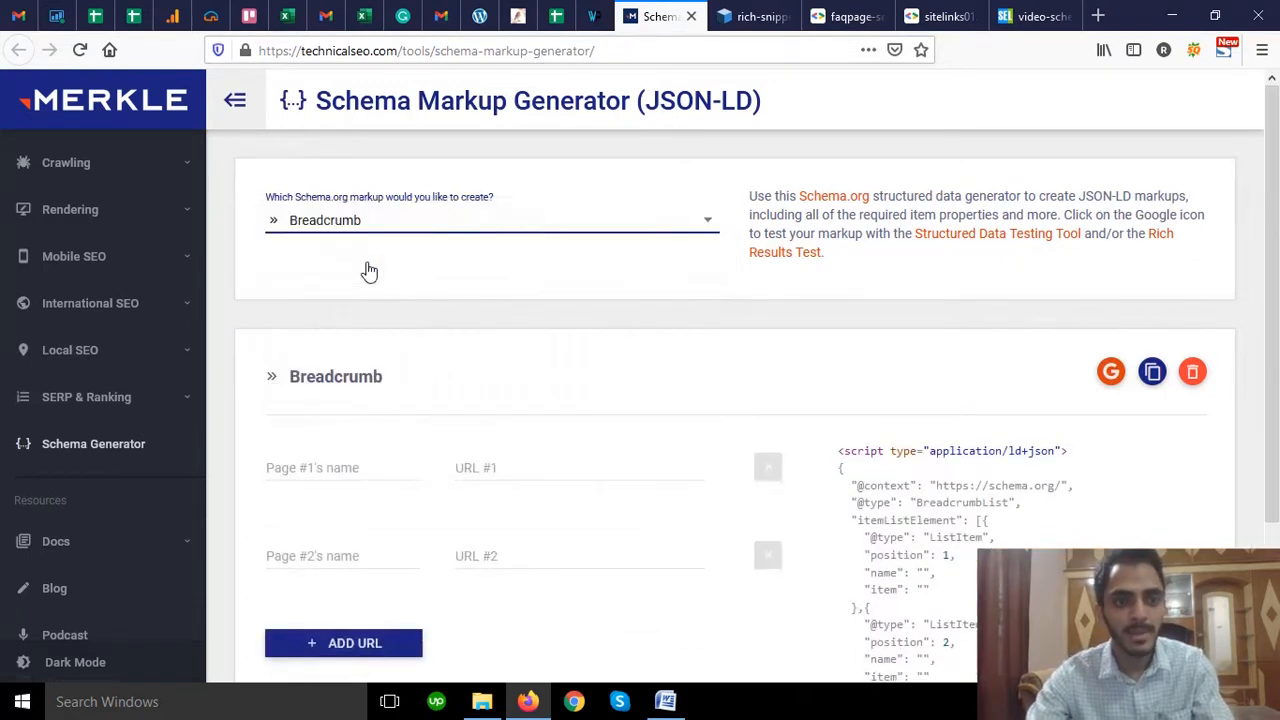
scroll(369, 271, down, 3)
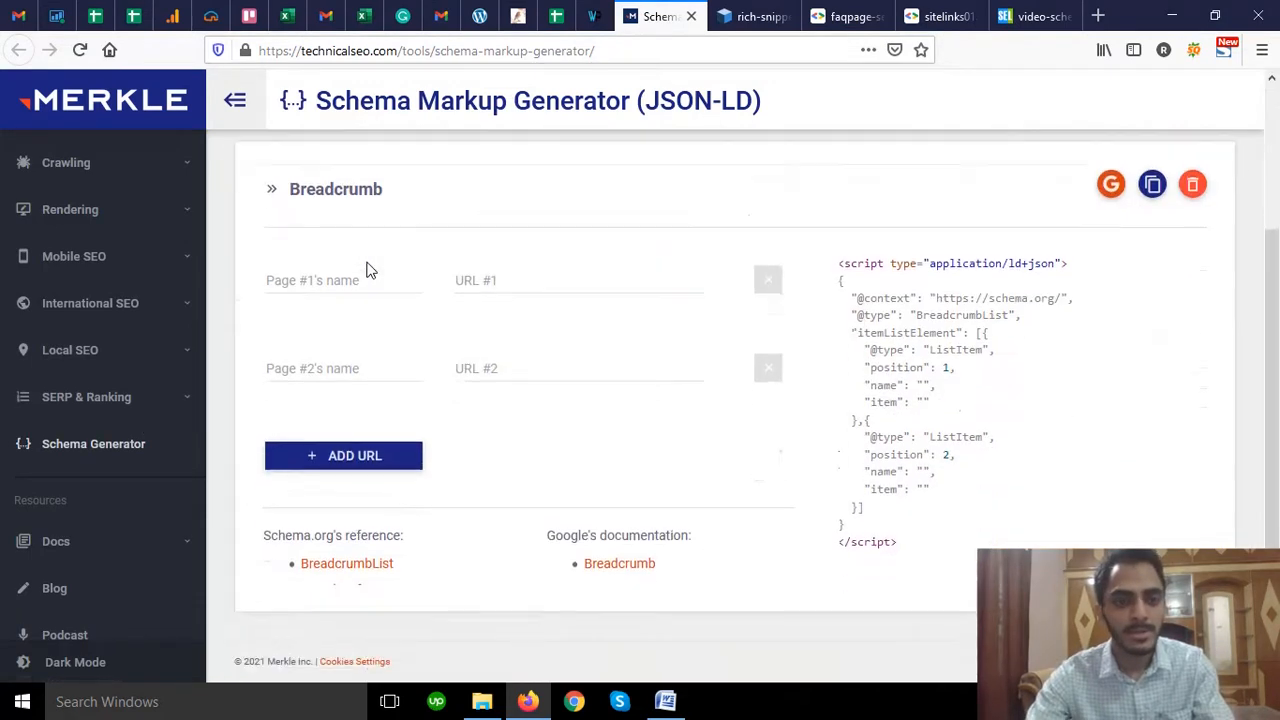
- Add third and fourth page entries to the breadcrumb markup and review the generated code
click(318, 276)
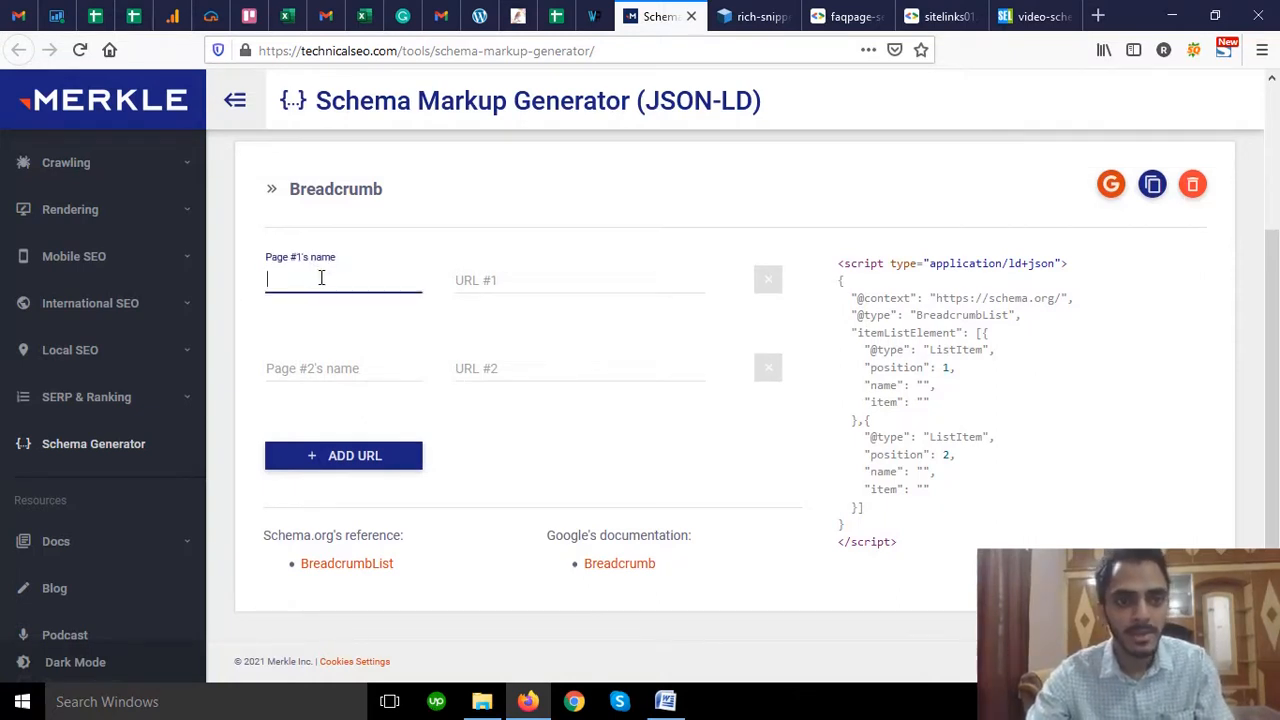
click(583, 286)
click(328, 369)
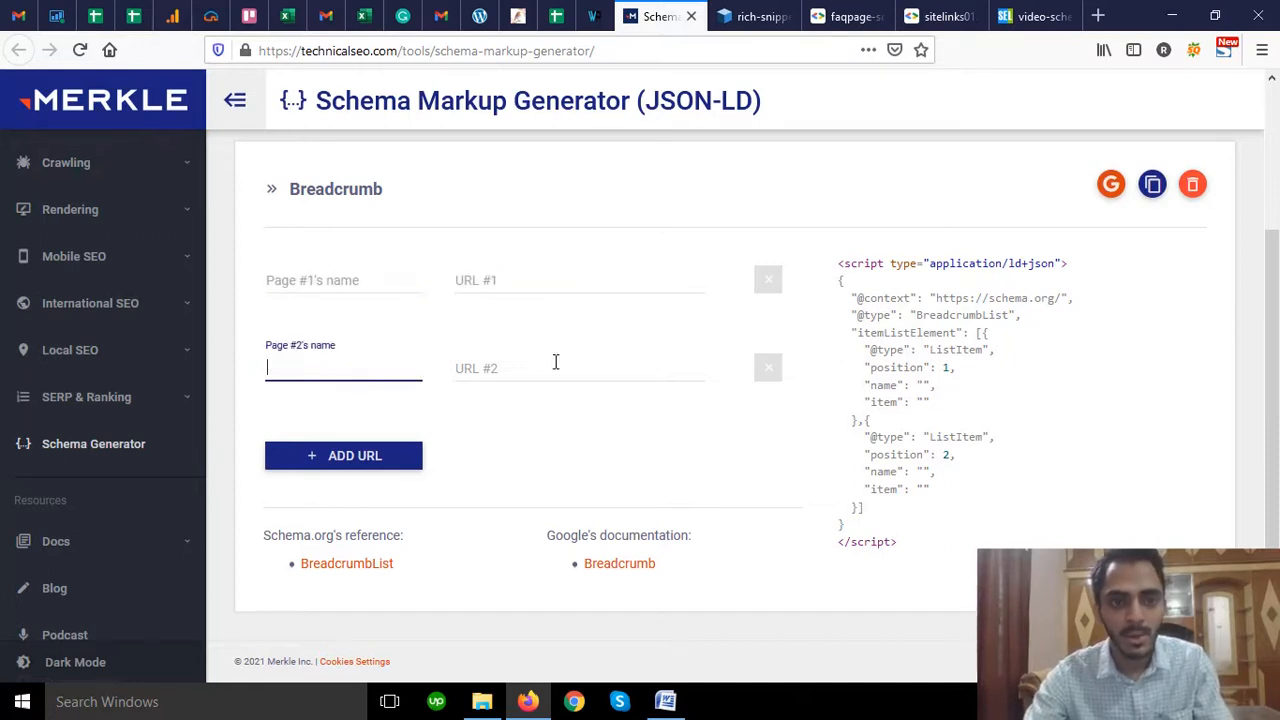
click(400, 455)
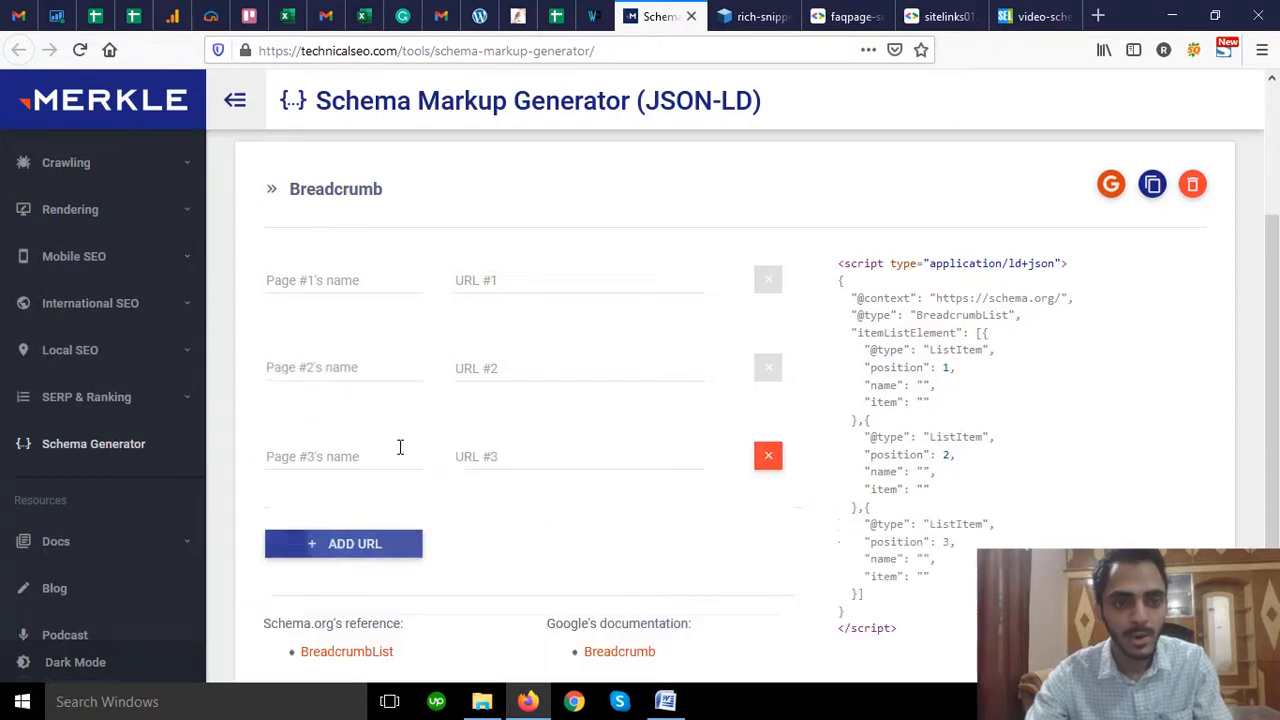
click(376, 558)
scroll(372, 520, down, 2)
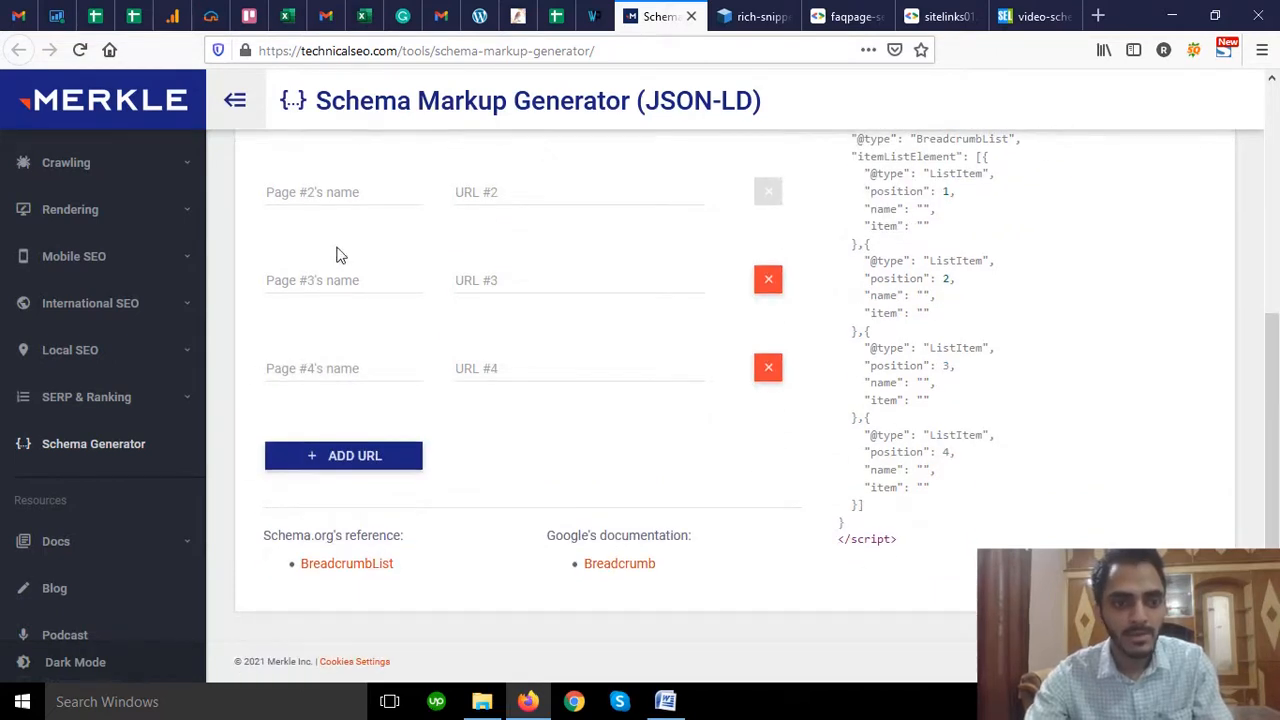
scroll(577, 374, up, 3)
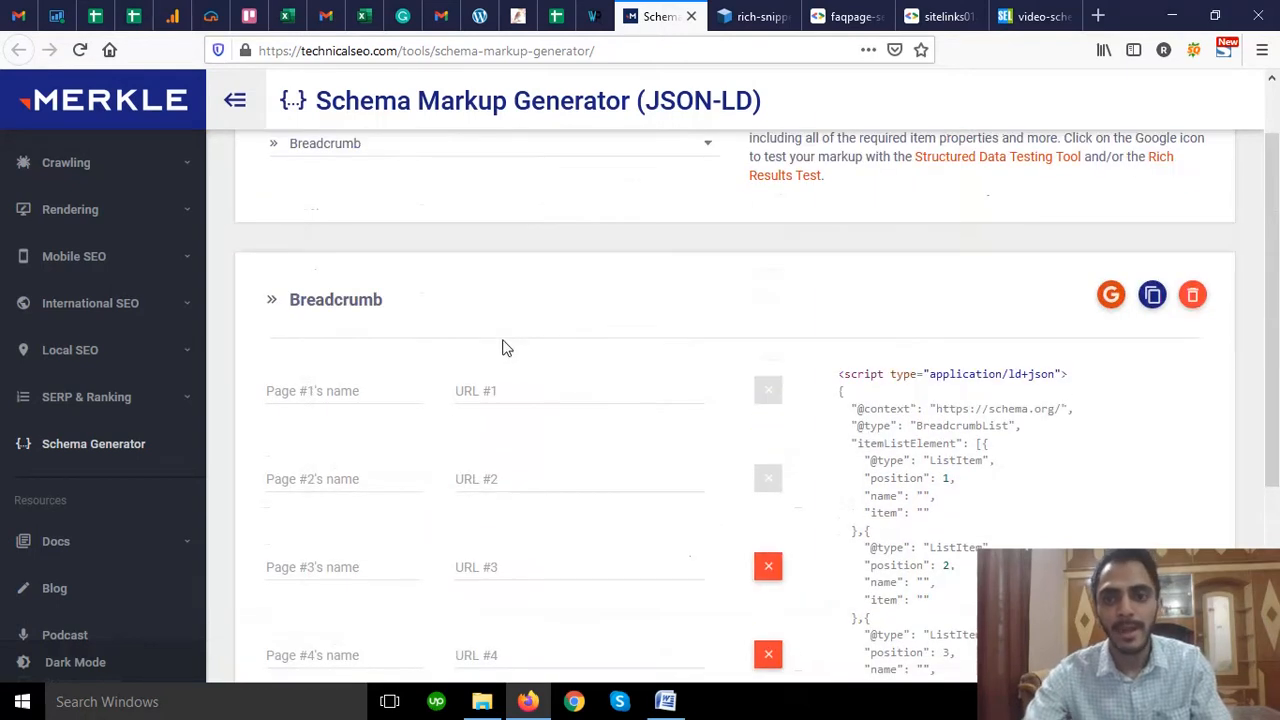
scroll(522, 420, down, 2)
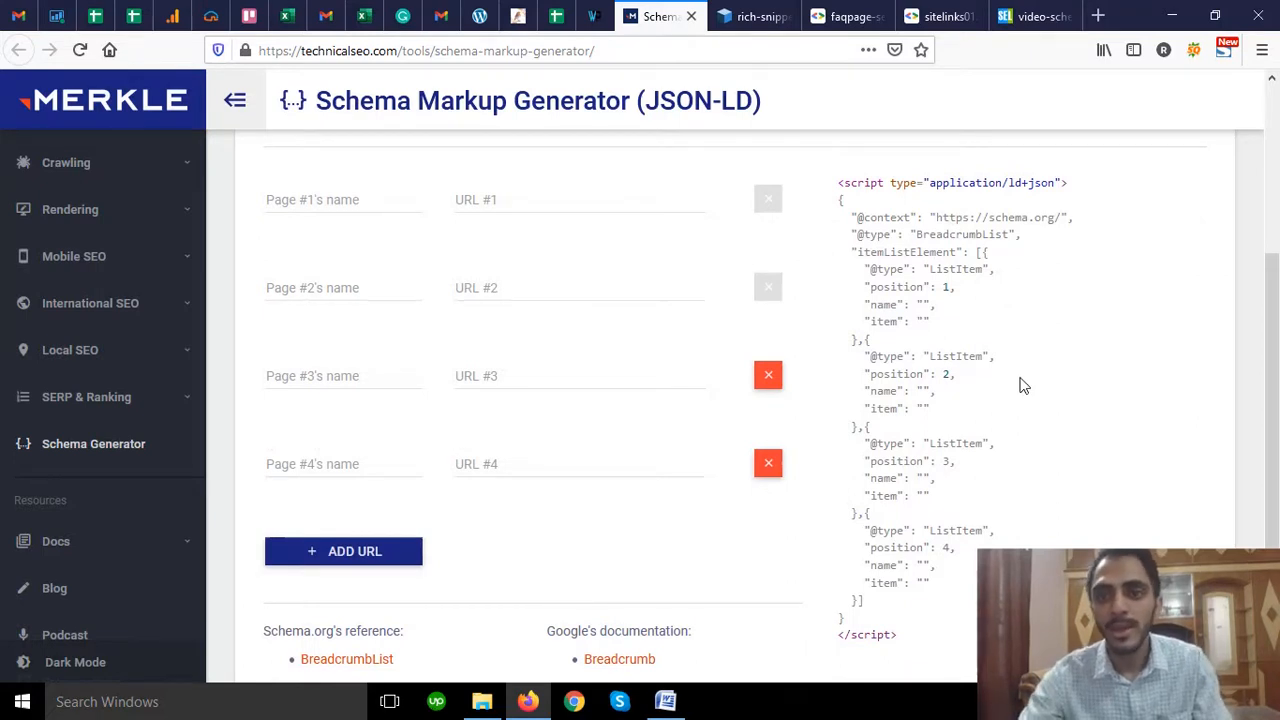
- Change the markup type from Breadcrumb to Event
scroll(1020, 388, up, 1)
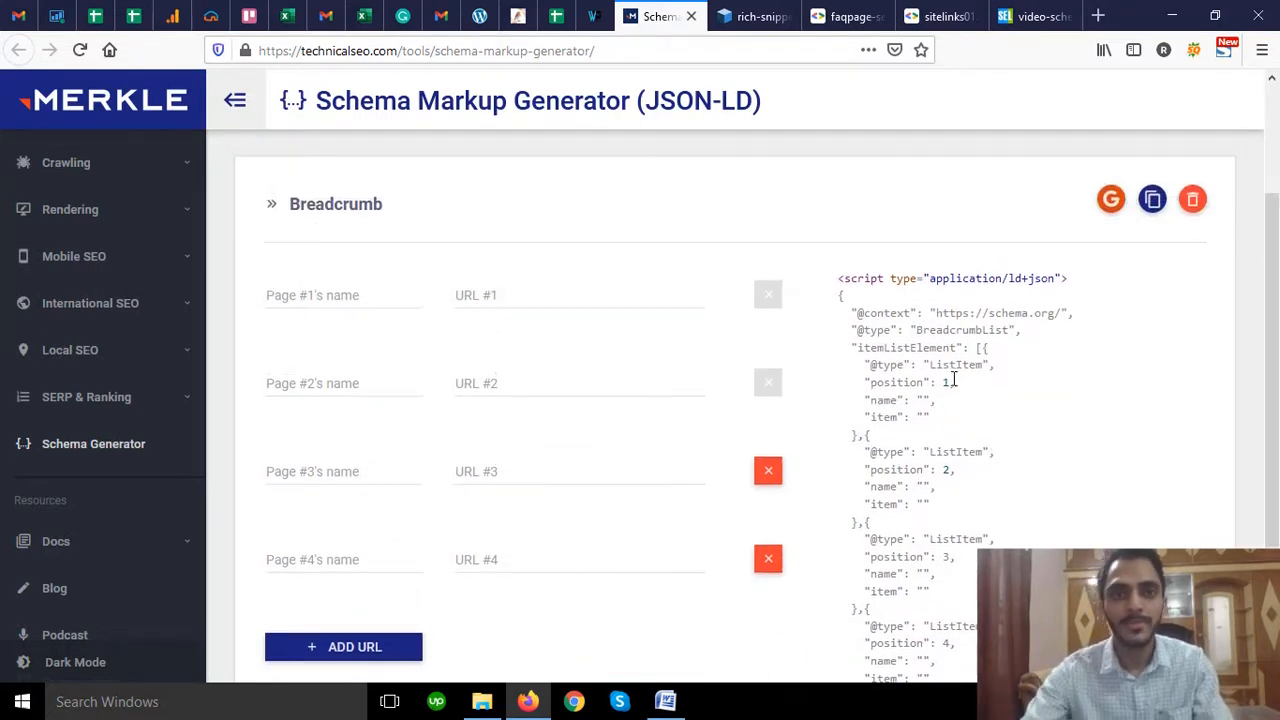
scroll(957, 378, up, 2)
click(577, 234)
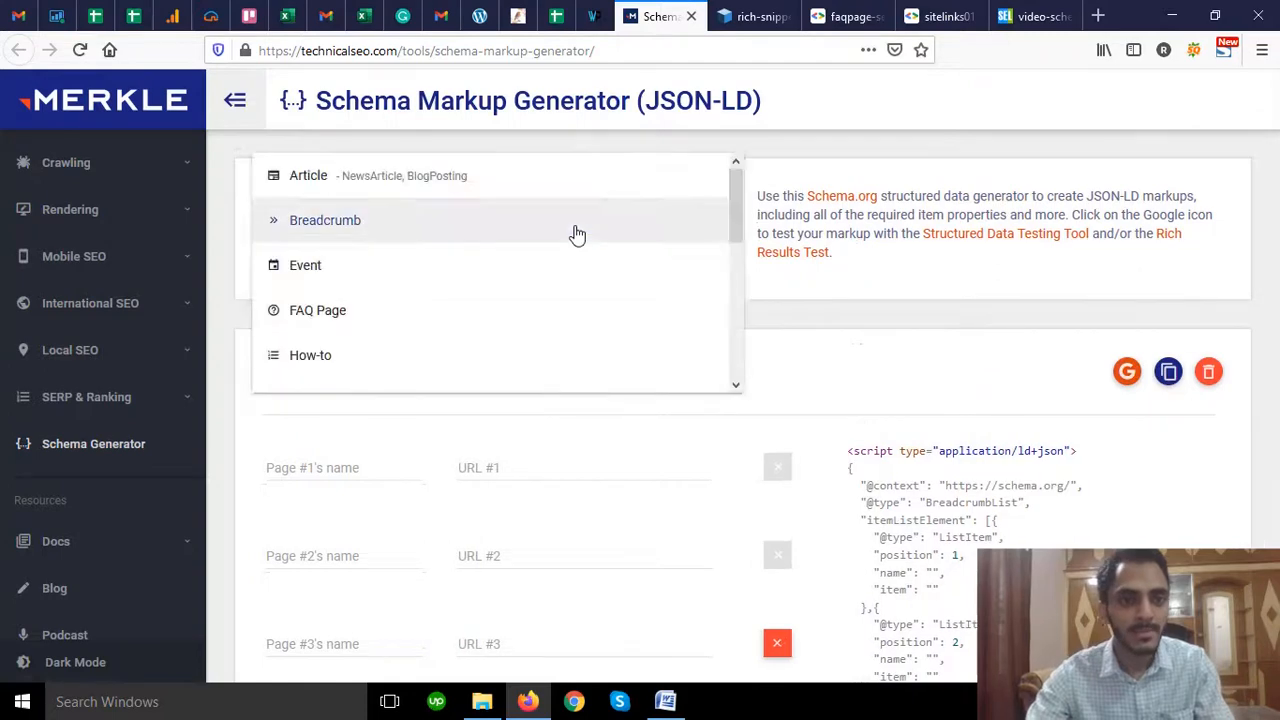
click(359, 278)
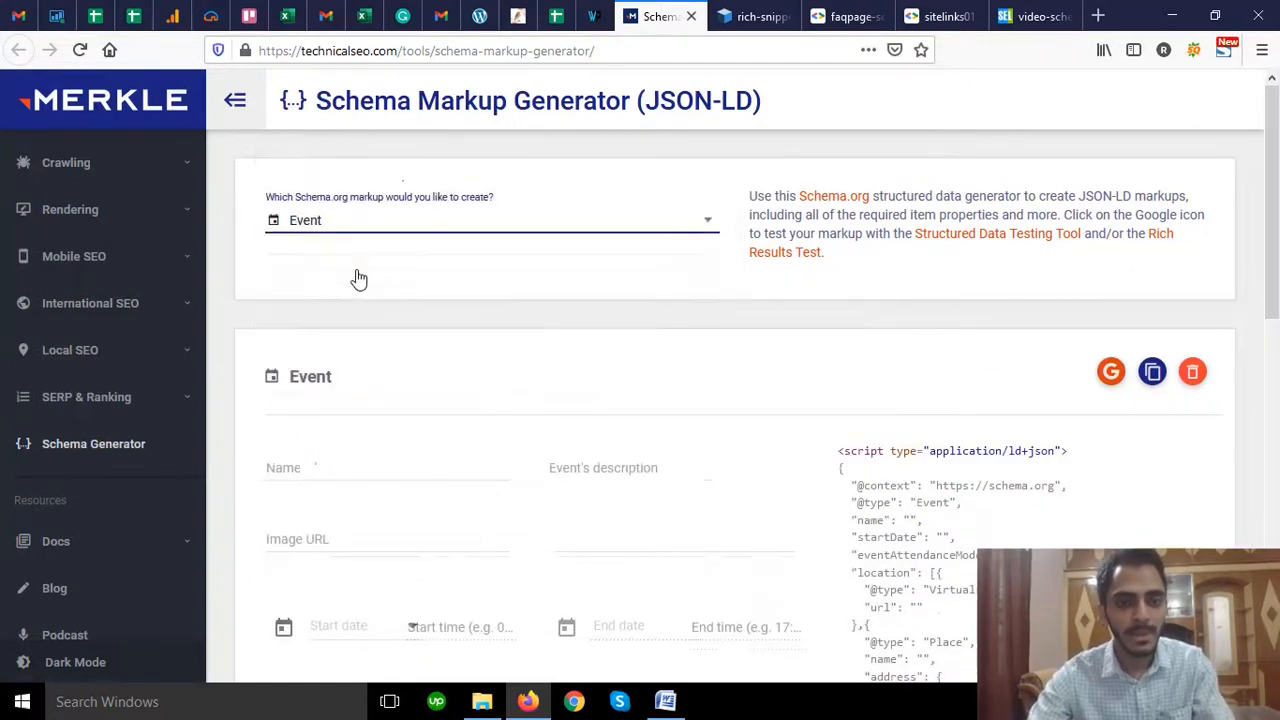
- Examine the Event form's name, description, image URL and start and end date fields
scroll(359, 278, down, 2)
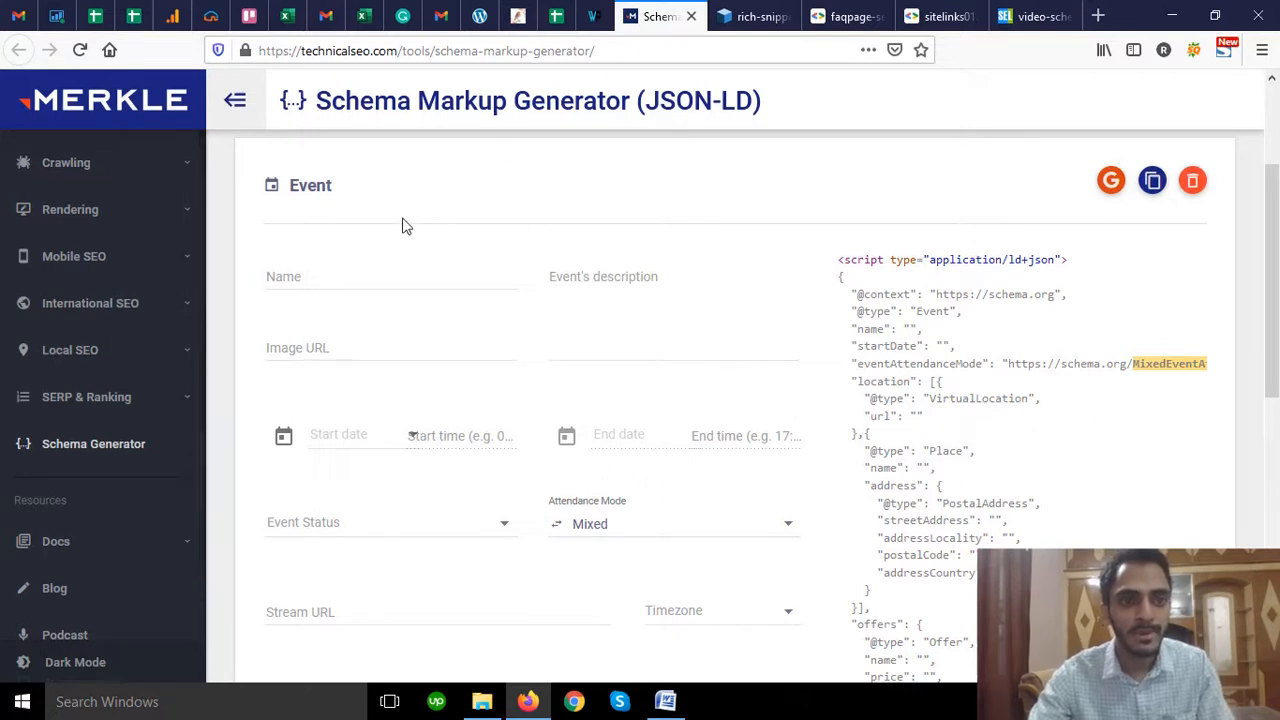
click(357, 276)
click(605, 286)
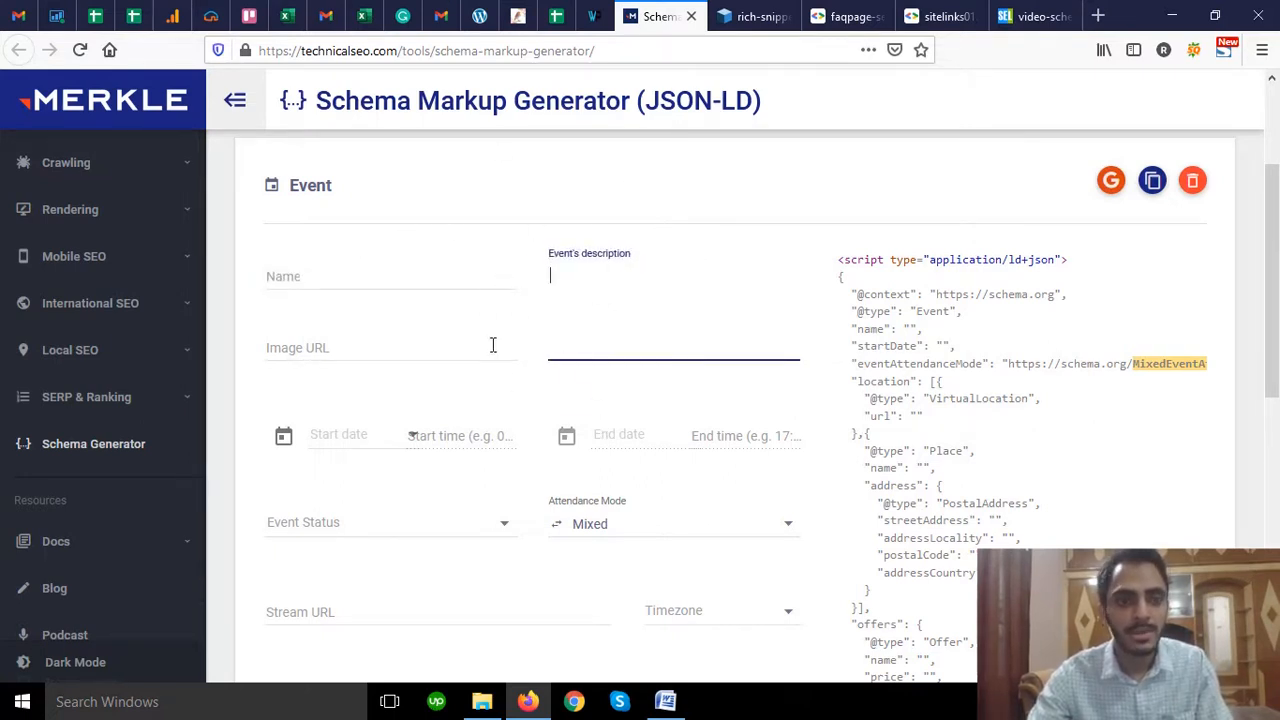
click(370, 352)
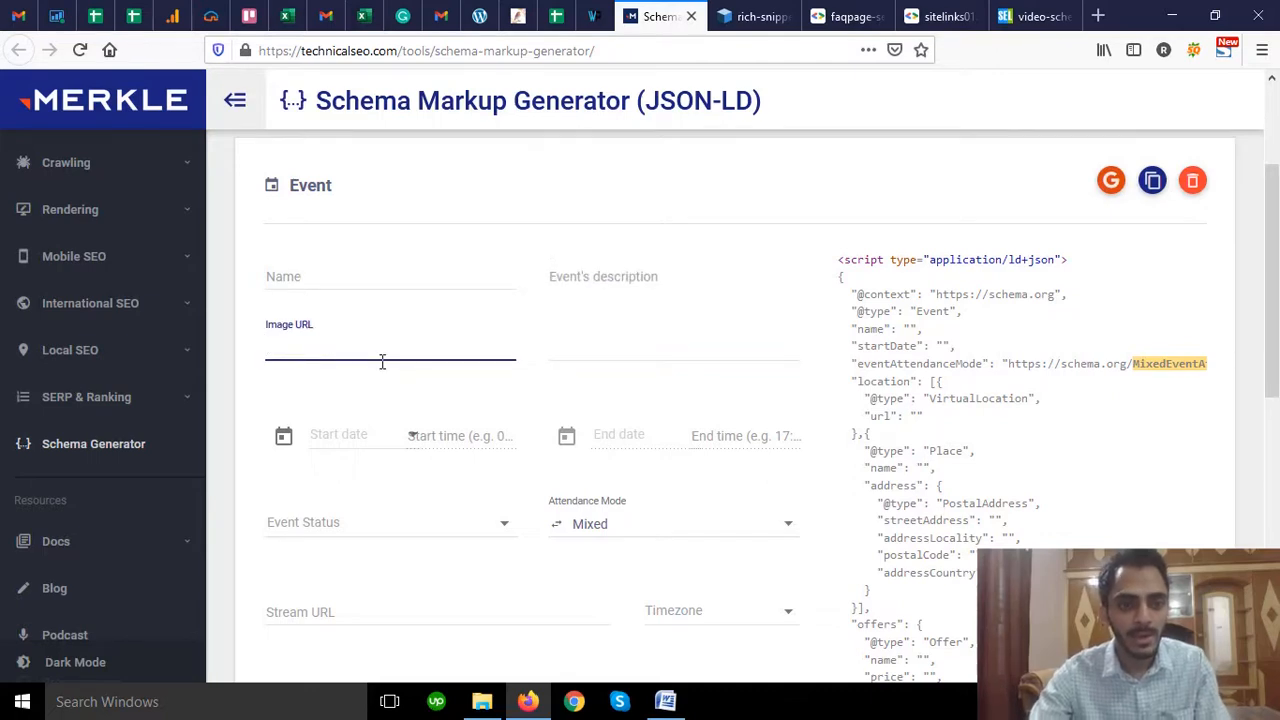
scroll(382, 362, down, 2)
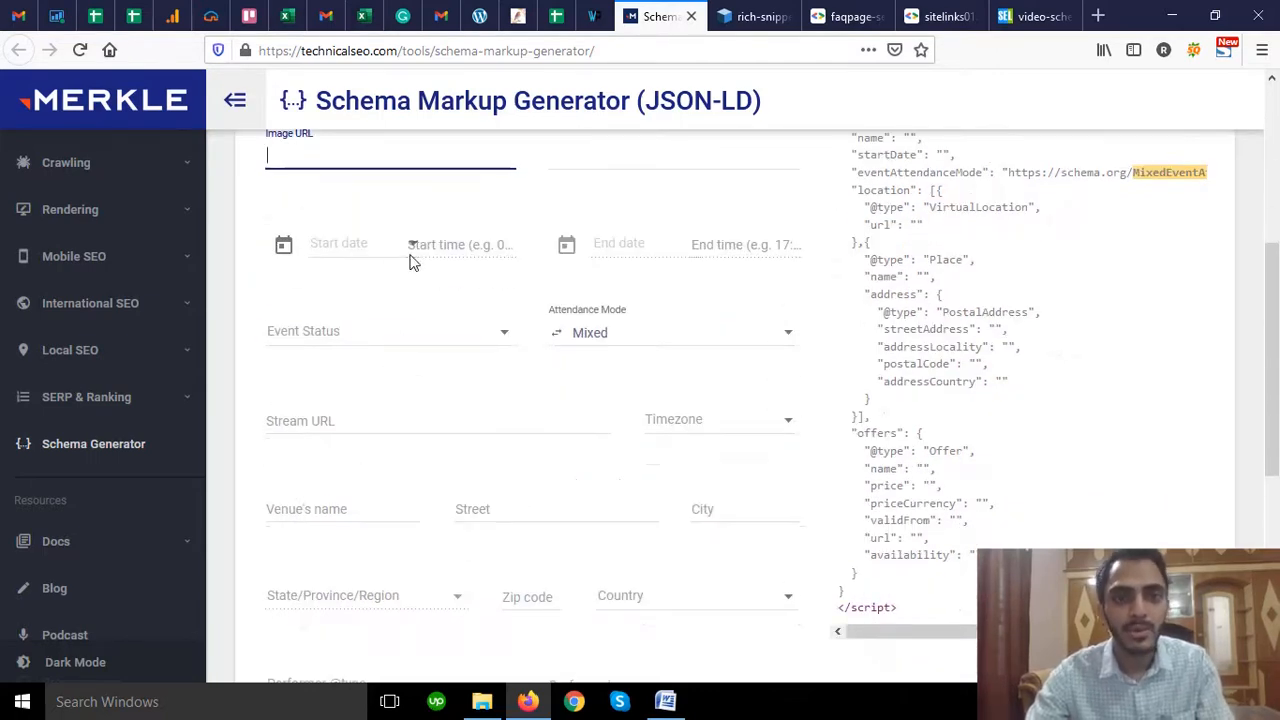
click(636, 252)
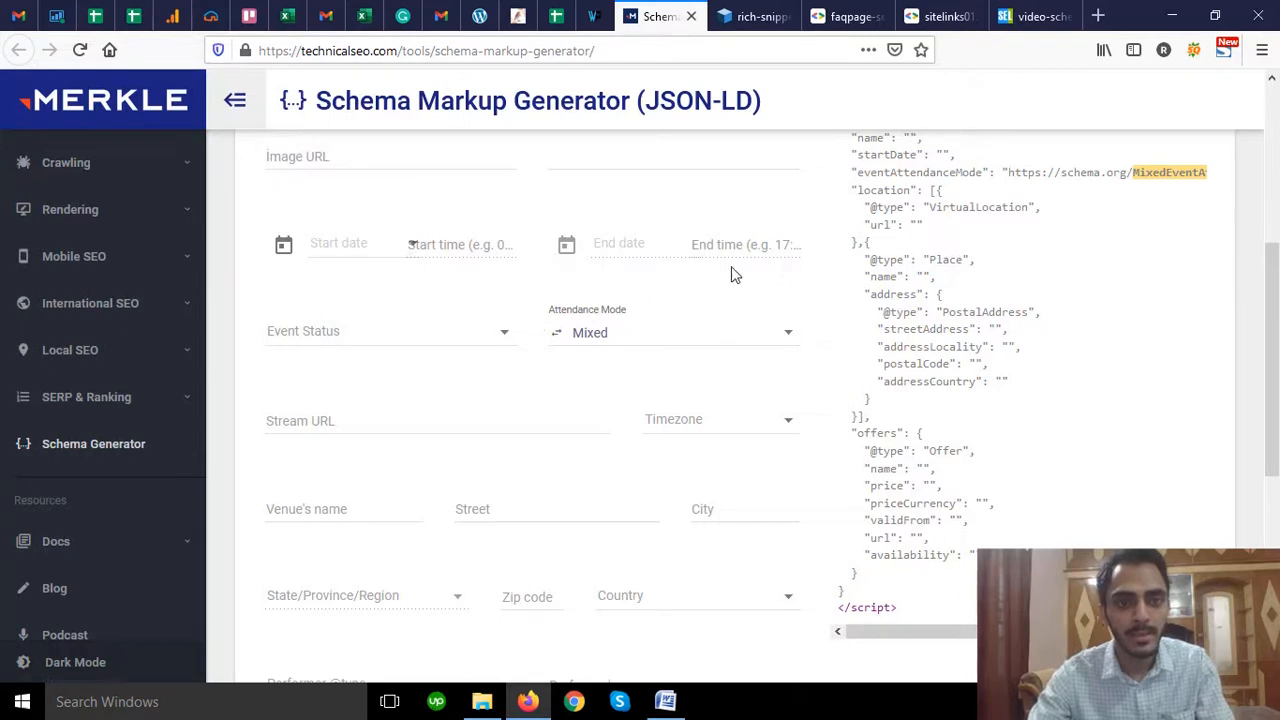
- Set the event status to Scheduled and the attendance mode to Online, including a look at the stream URL field
click(376, 333)
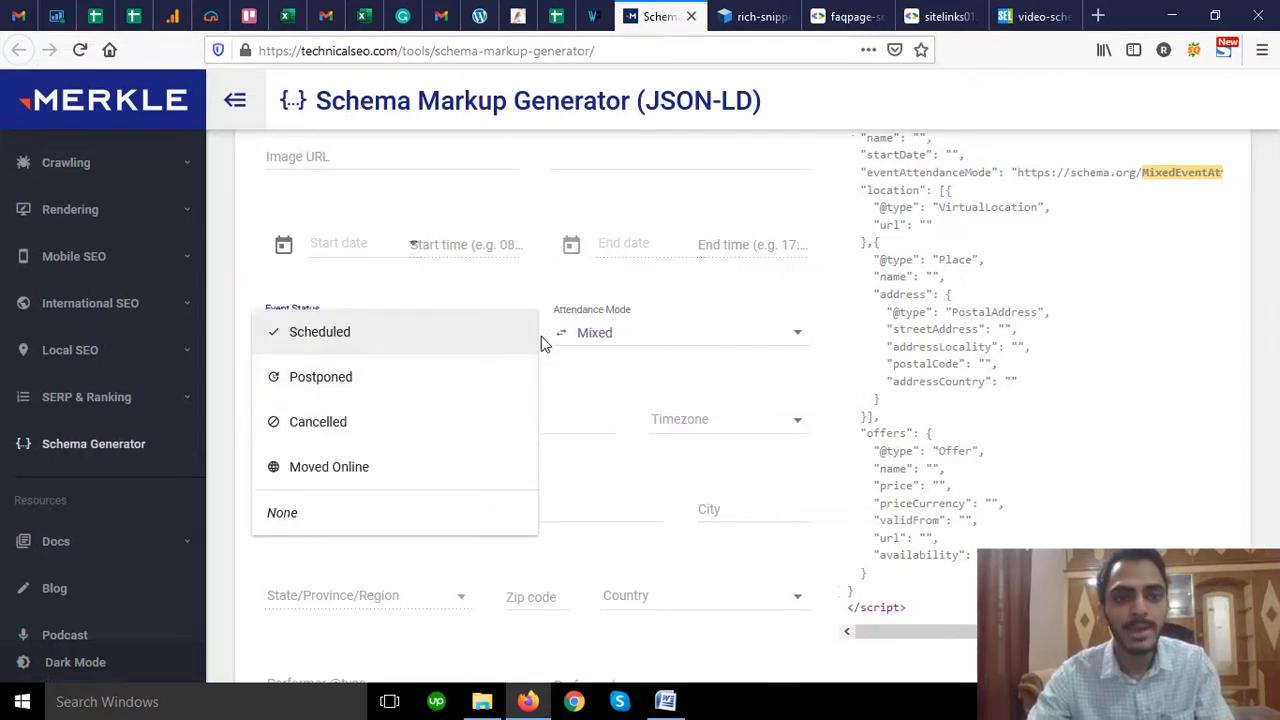
click(403, 340)
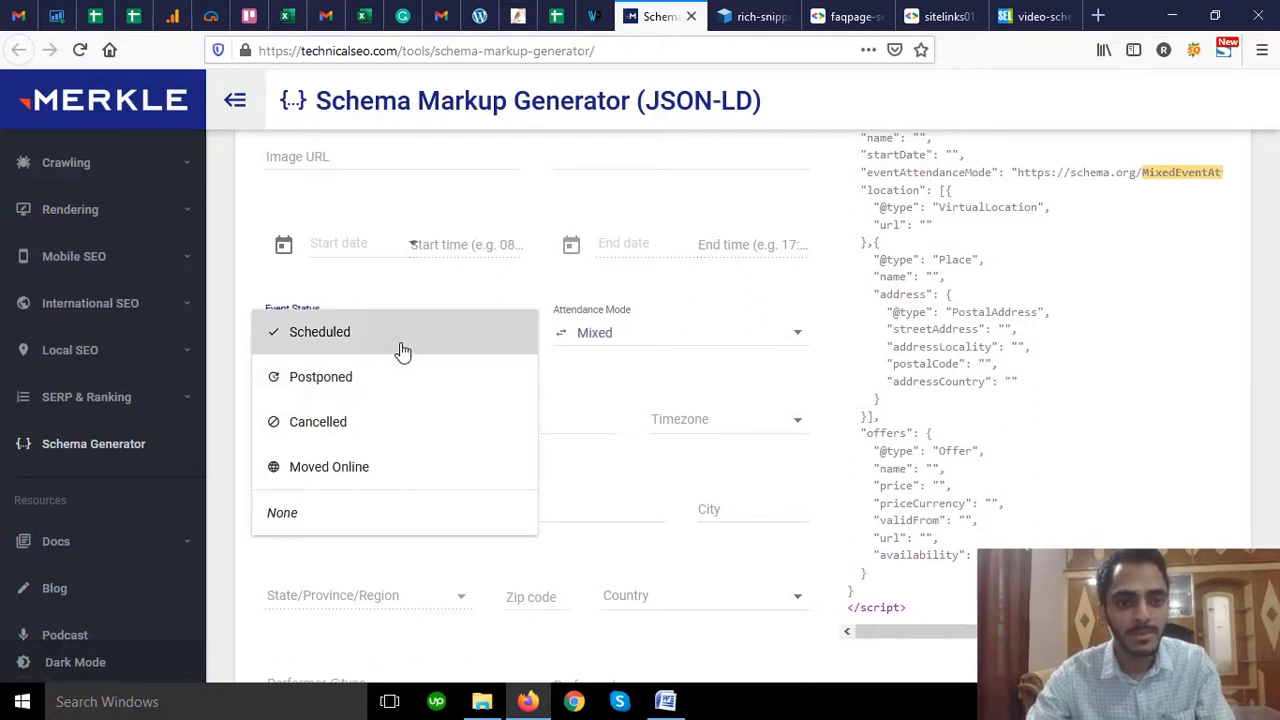
click(686, 347)
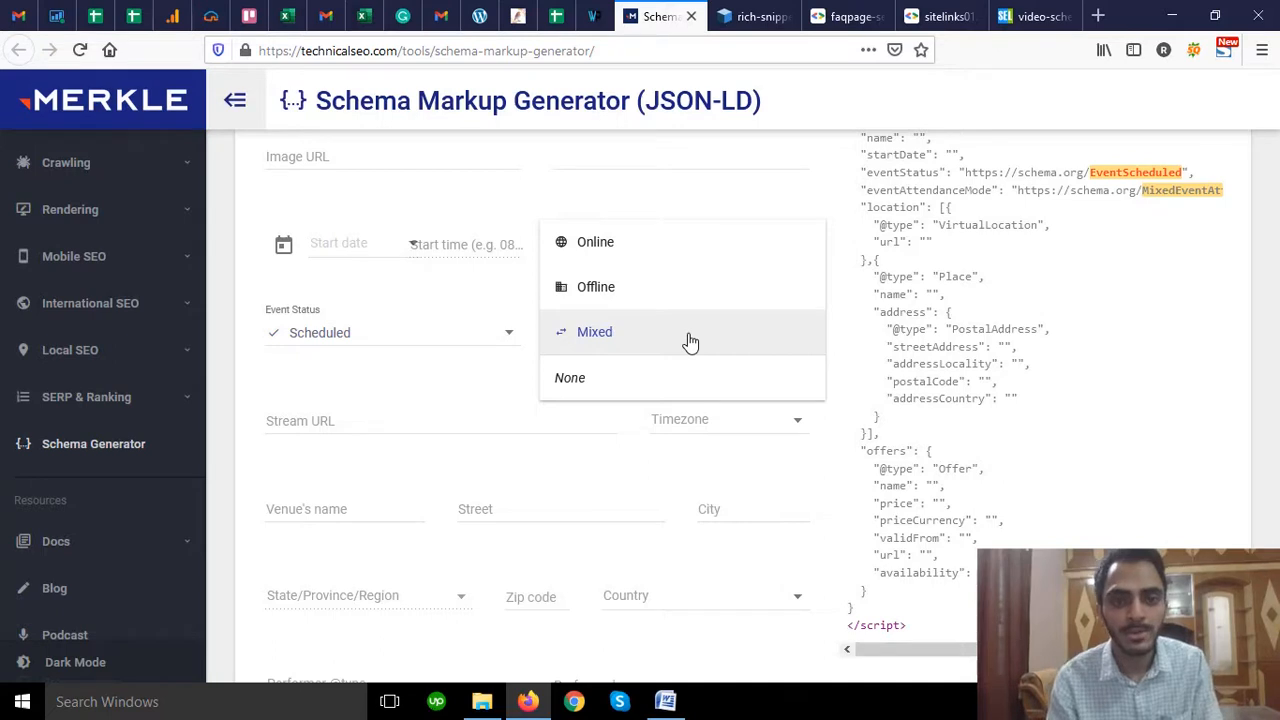
click(656, 262)
scroll(655, 258, down, 2)
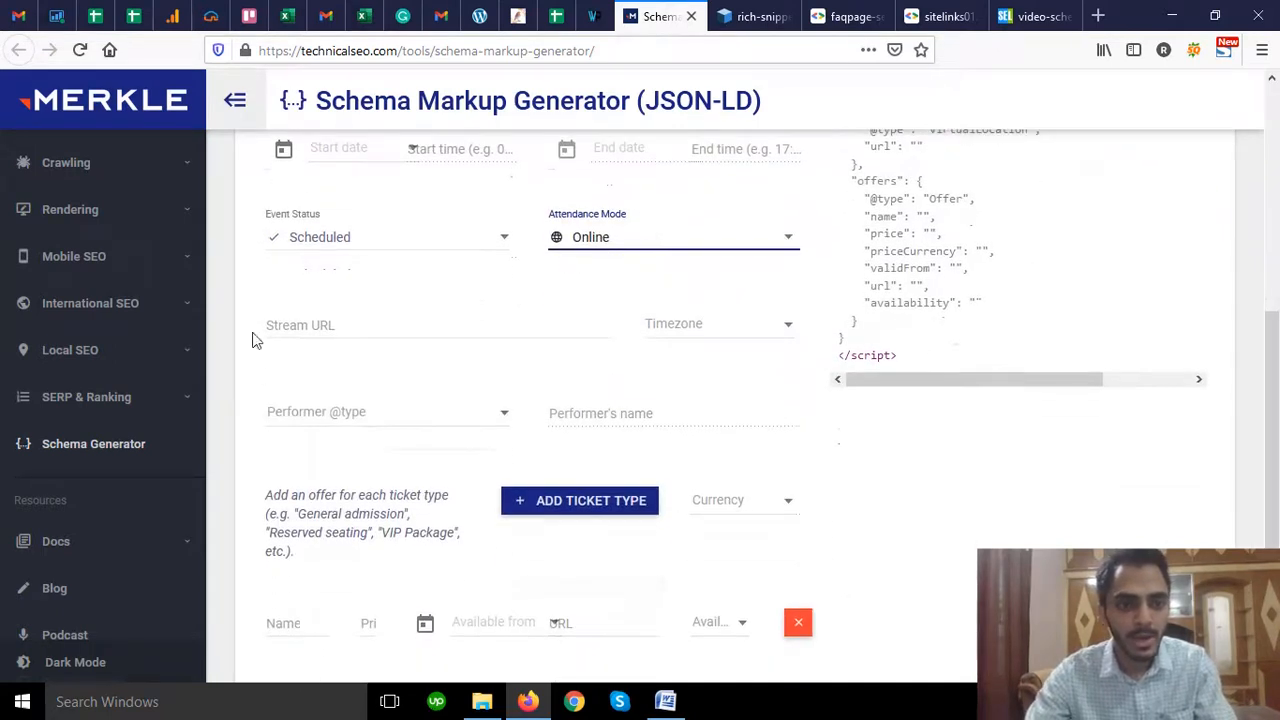
click(411, 324)
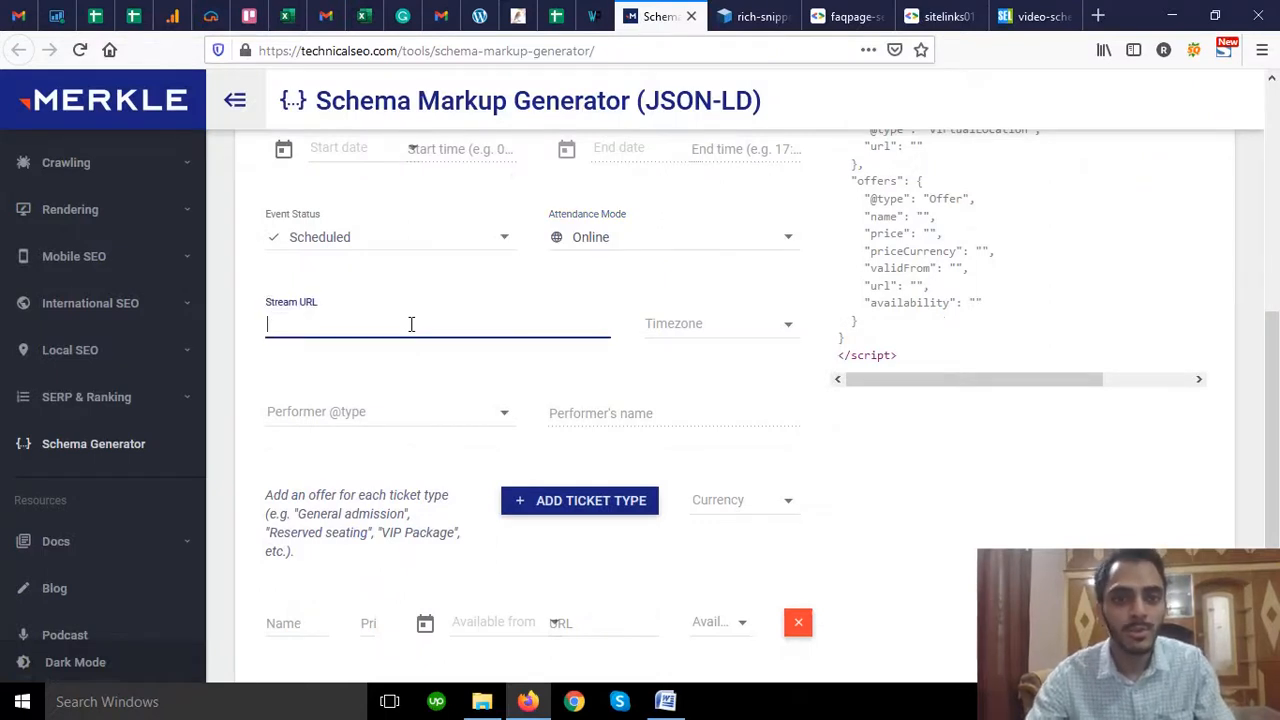
- Switch the attendance mode to Offline and review the venue, address and performer fields
click(676, 247)
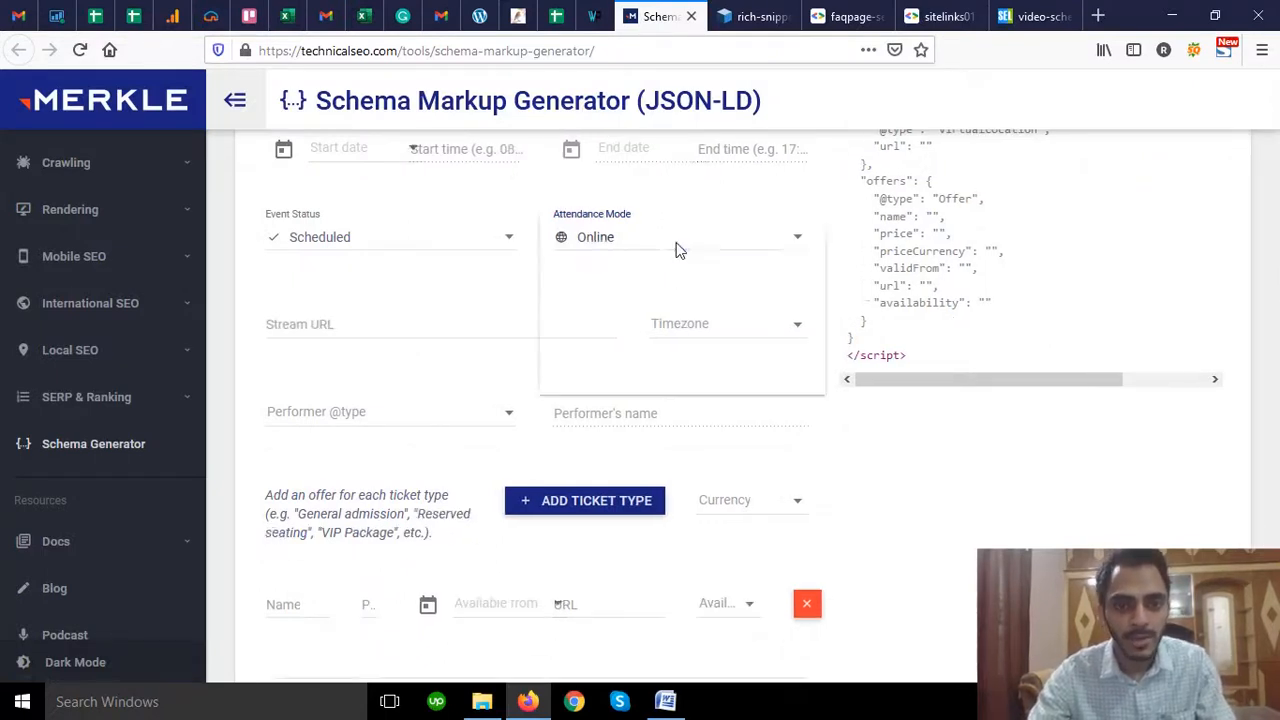
click(609, 292)
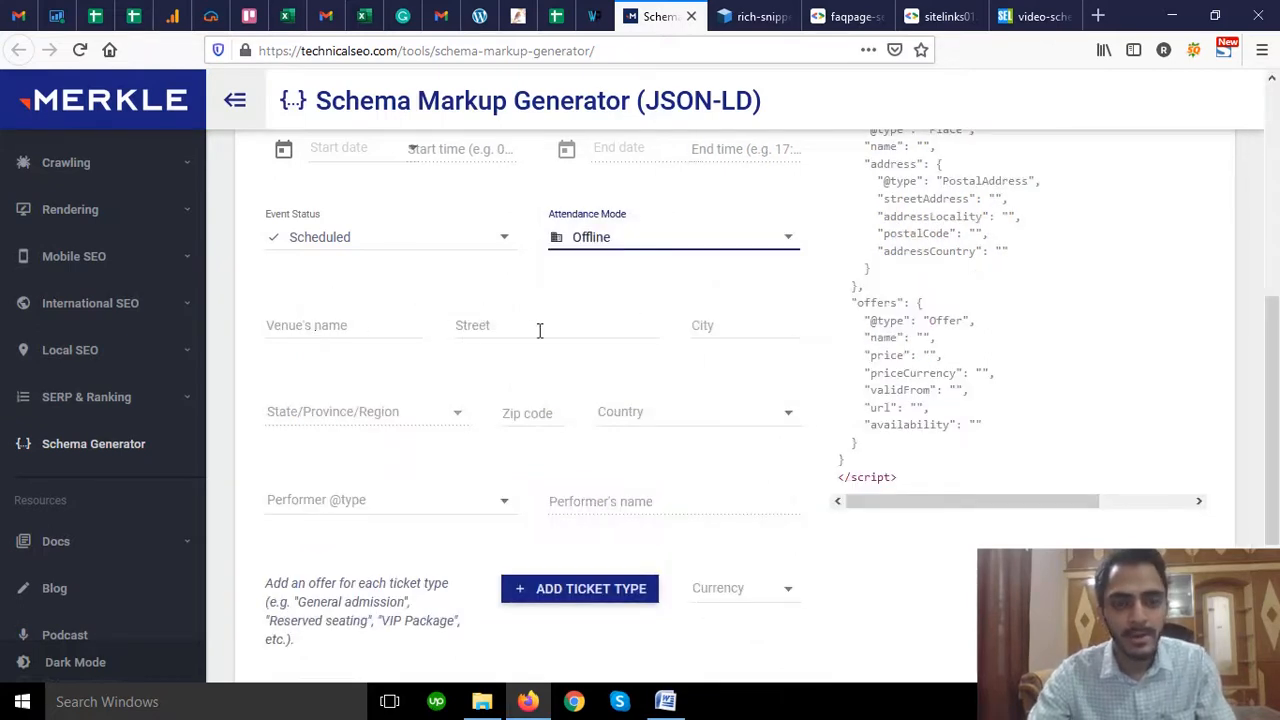
scroll(426, 374, down, 2)
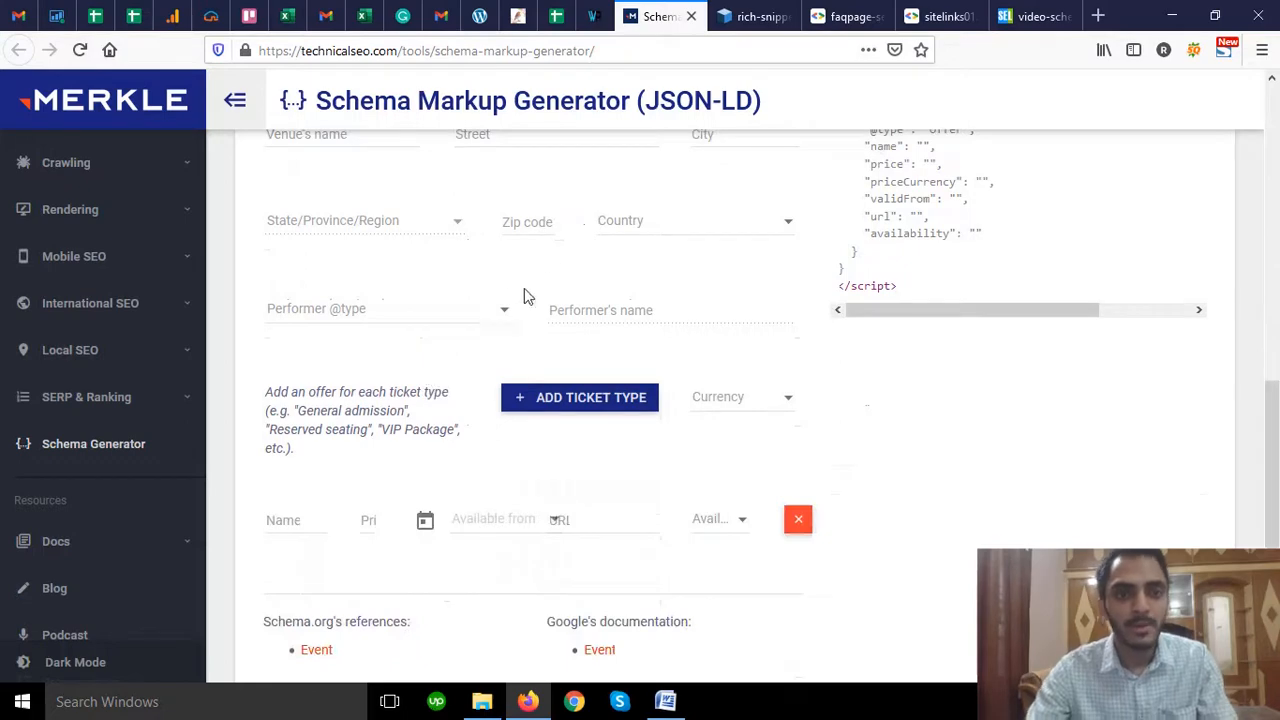
scroll(524, 294, up, 2)
scroll(491, 480, down, 2)
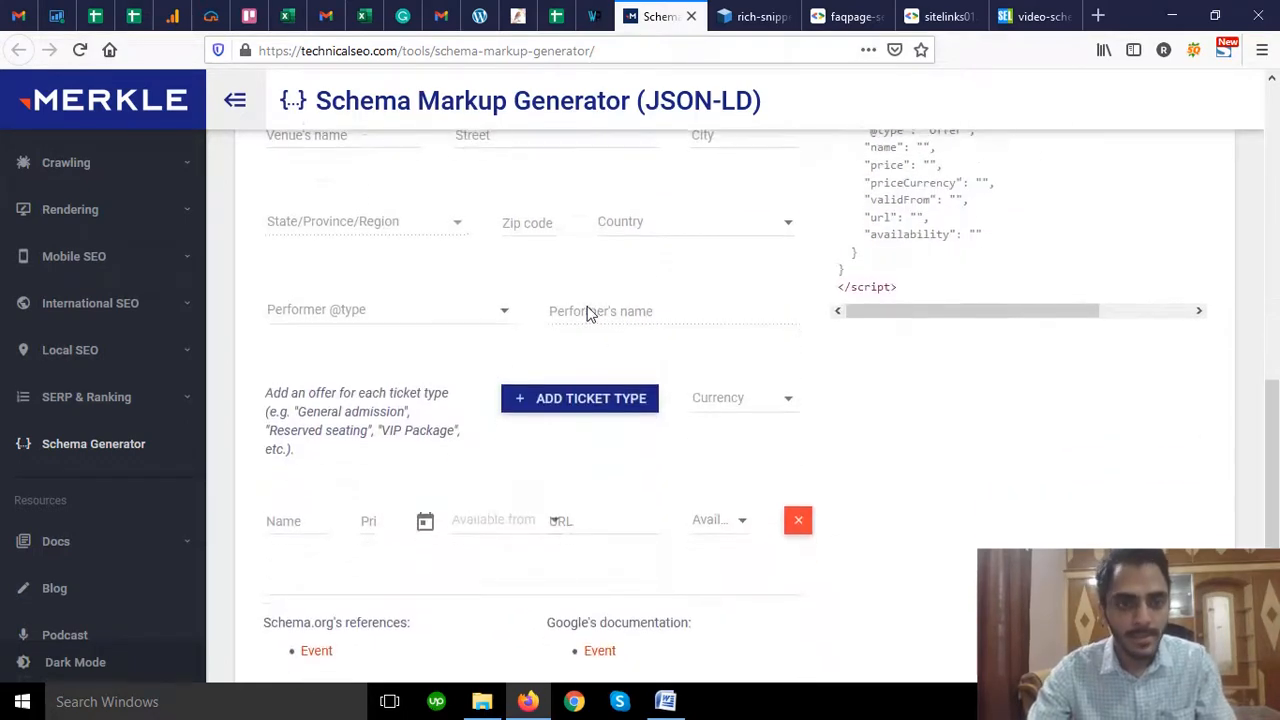
scroll(589, 311, up, 1)
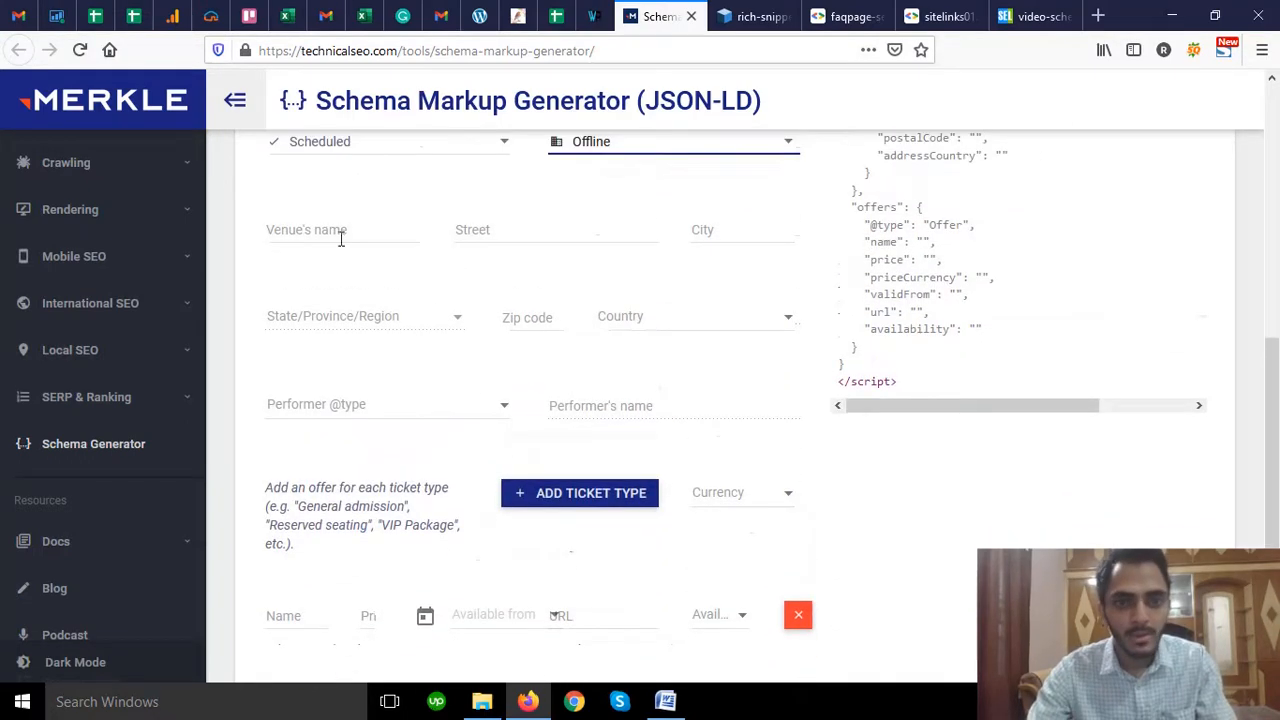
- Set the event's attendance mode to Mixed
click(671, 151)
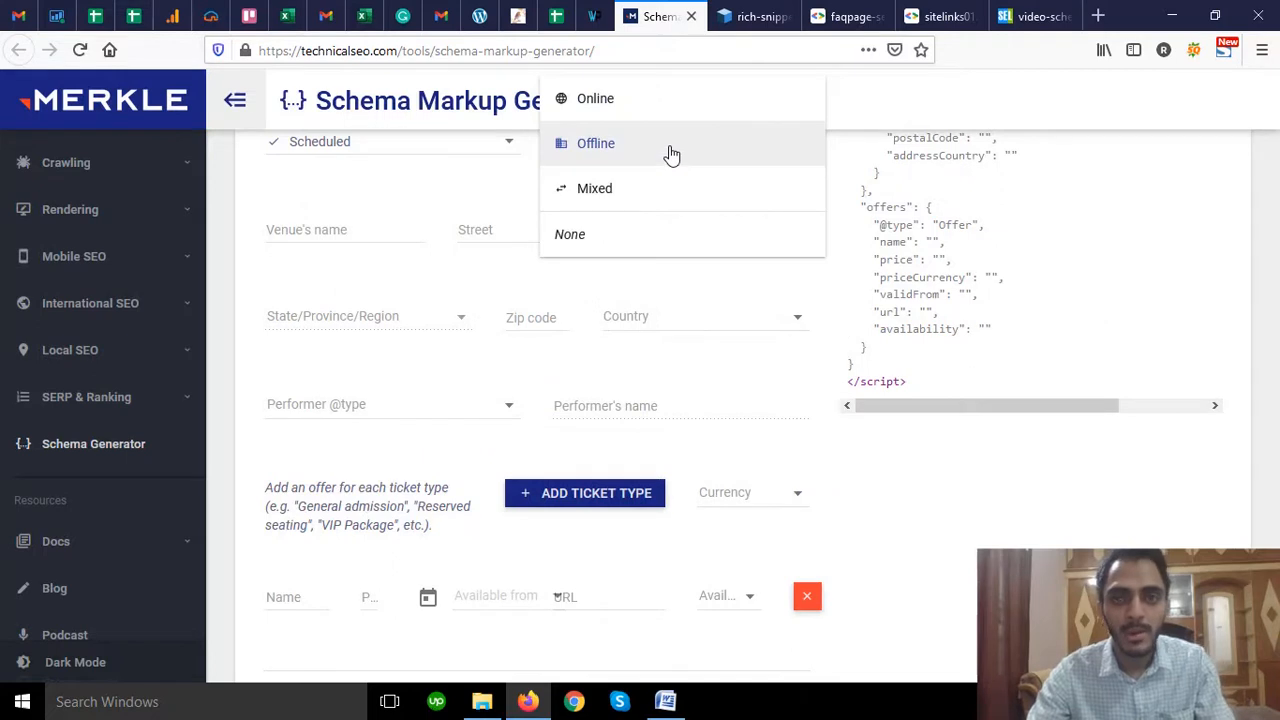
click(608, 200)
scroll(611, 204, up, 1)
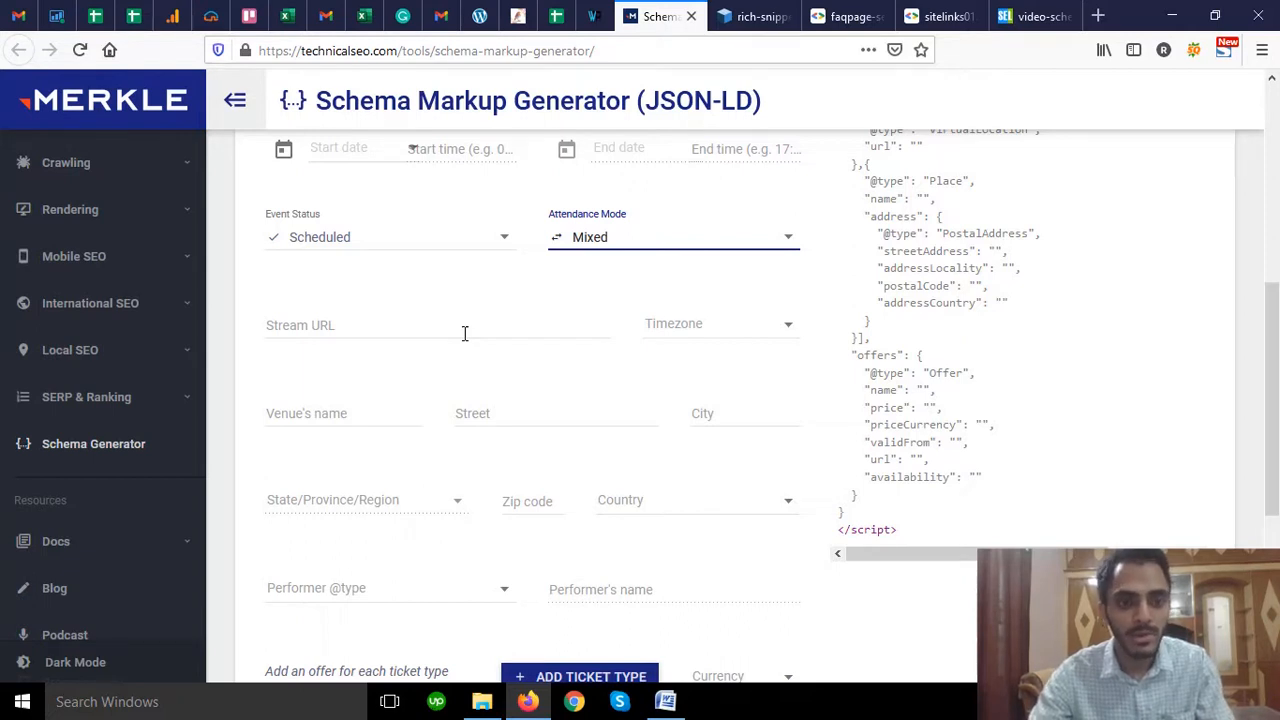
- Add a second ticket type to the event's offers
scroll(464, 333, down, 2)
scroll(509, 331, down, 3)
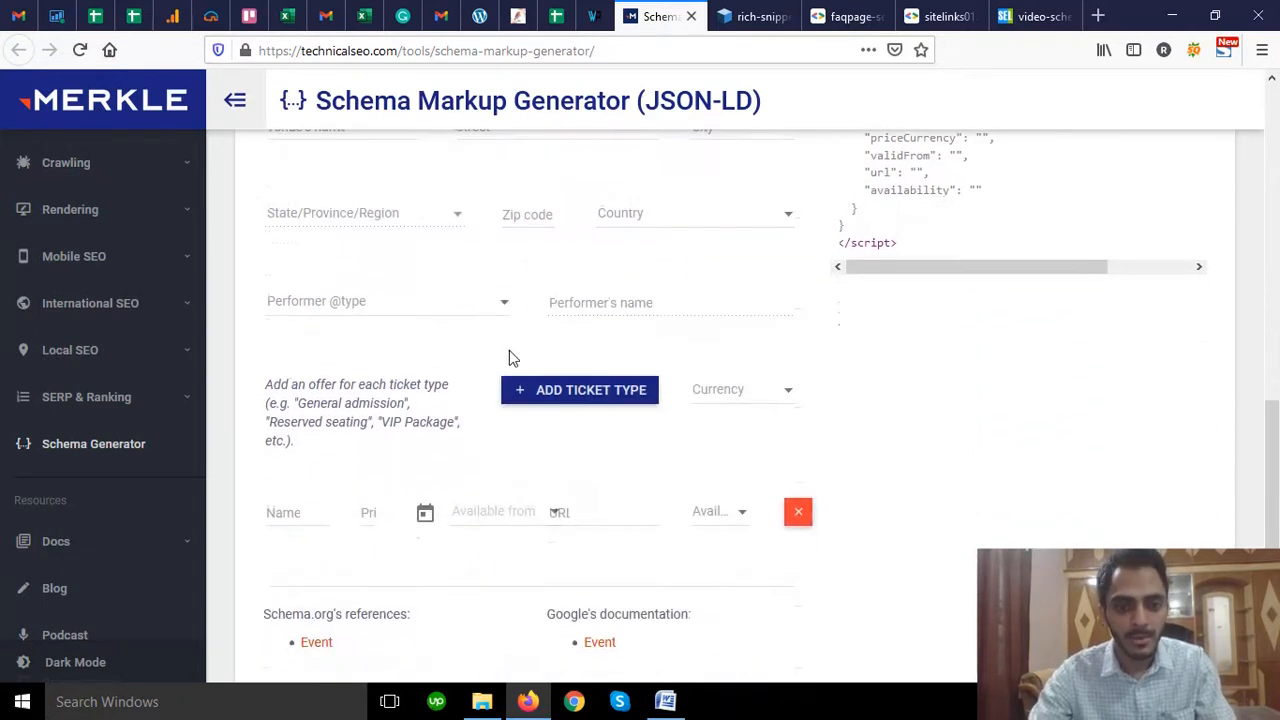
click(615, 401)
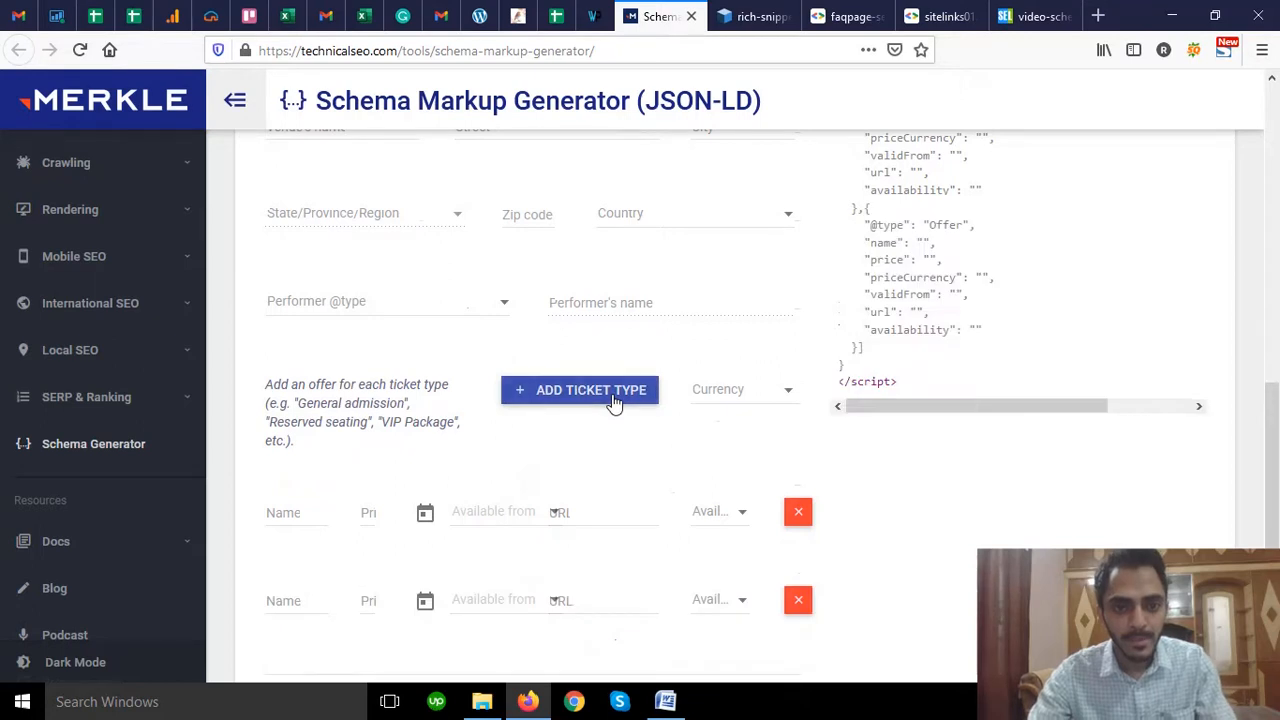
- View the ticket currency options and the first offer's available-from calendar without choosing a value
click(757, 397)
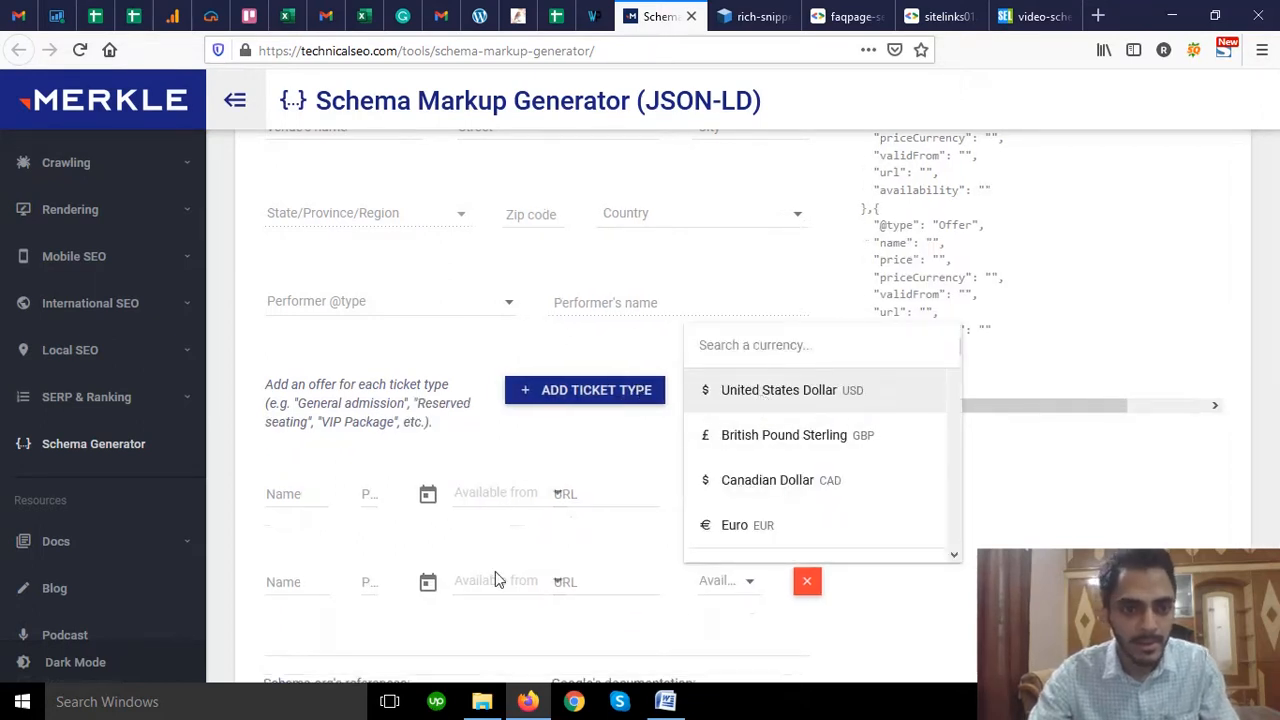
click(1069, 514)
scroll(394, 423, down, 3)
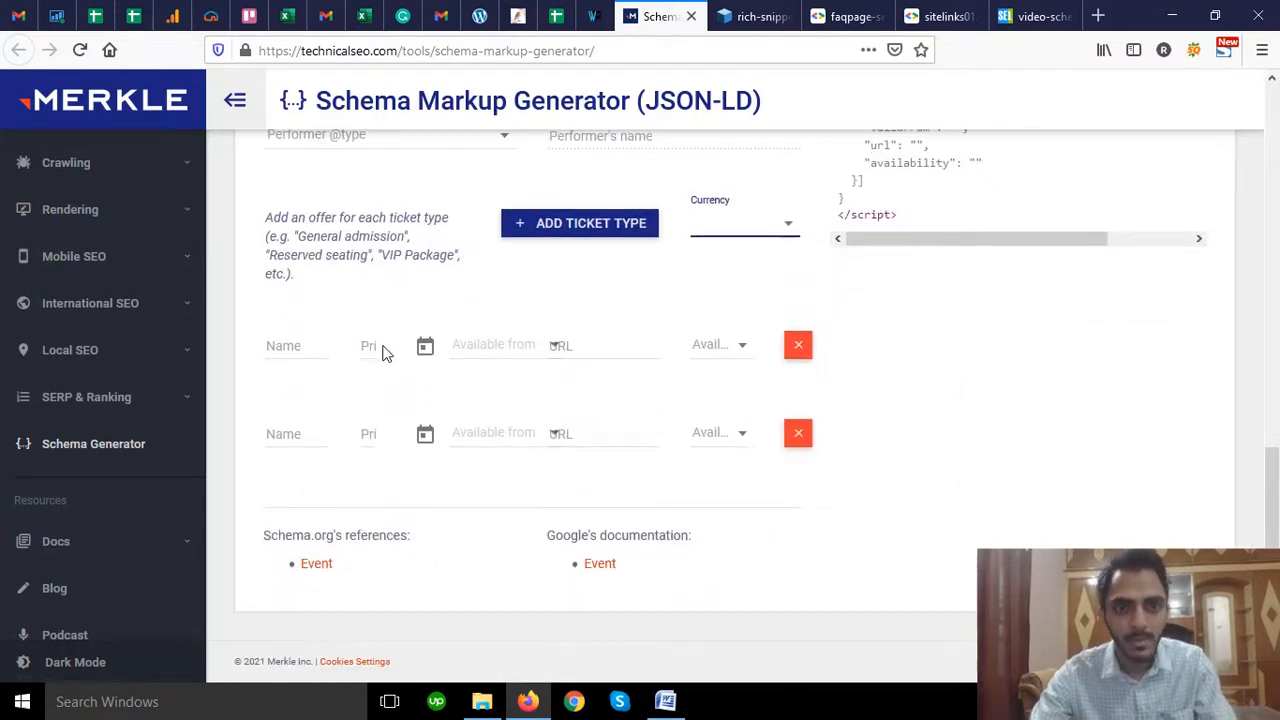
click(425, 352)
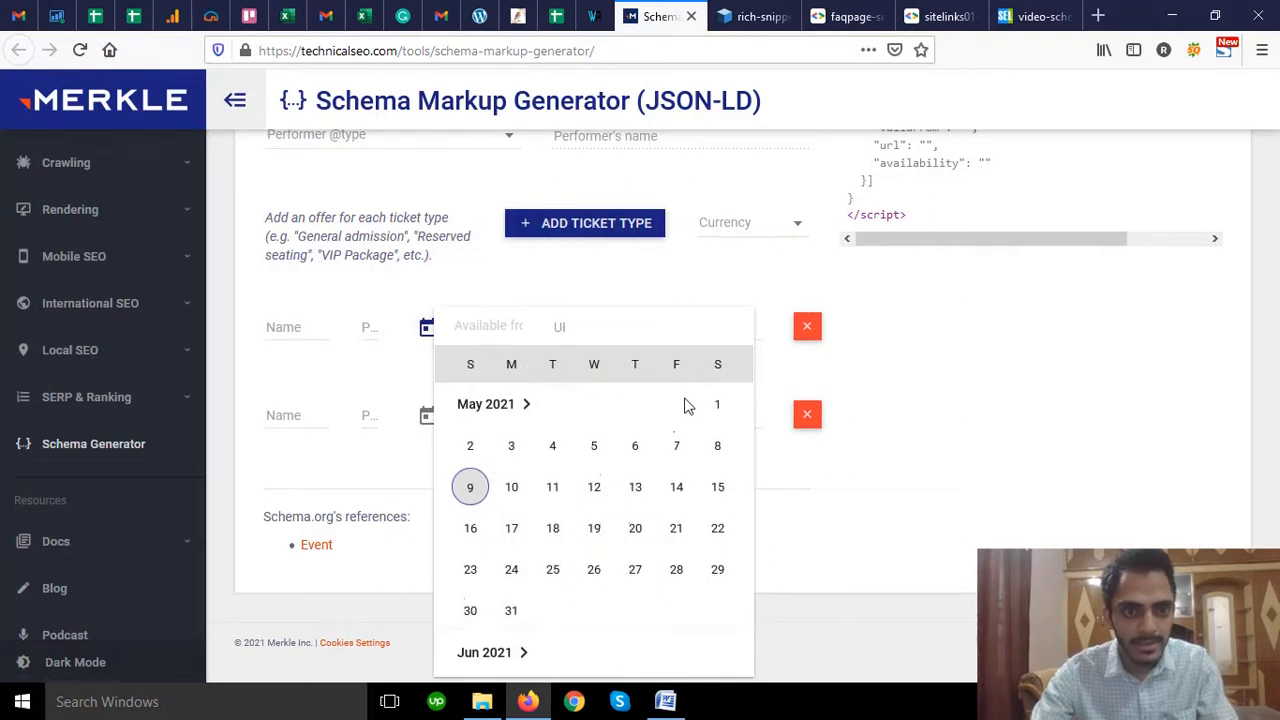
click(995, 450)
- Change the markup type from Event to FAQ Page
scroll(885, 450, up, 2)
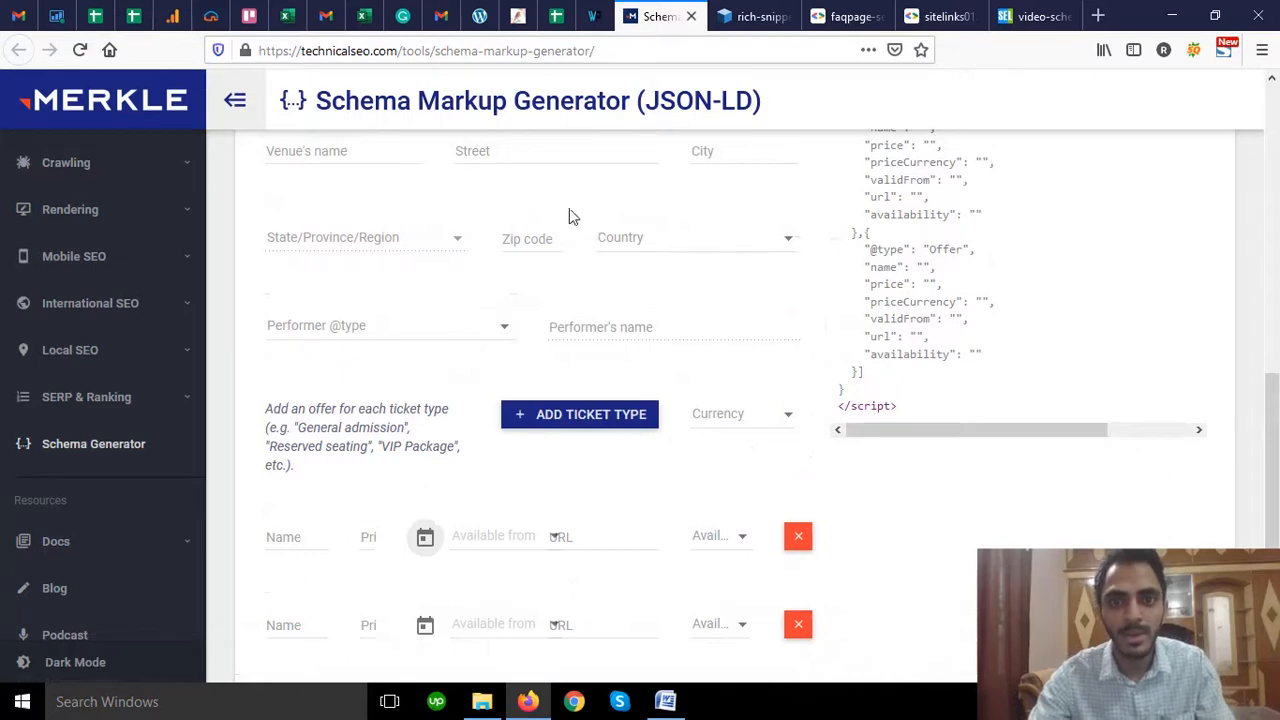
scroll(569, 214, up, 1)
scroll(693, 370, up, 1)
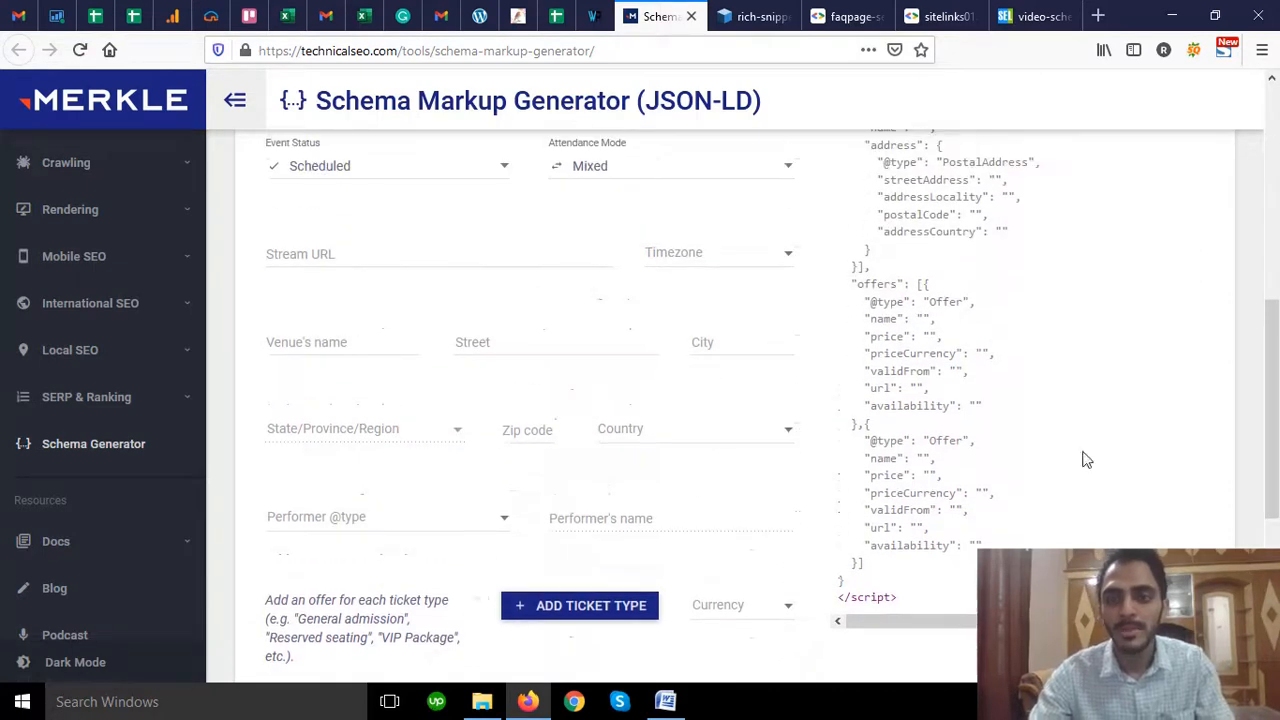
scroll(757, 298, up, 1)
scroll(700, 292, up, 2)
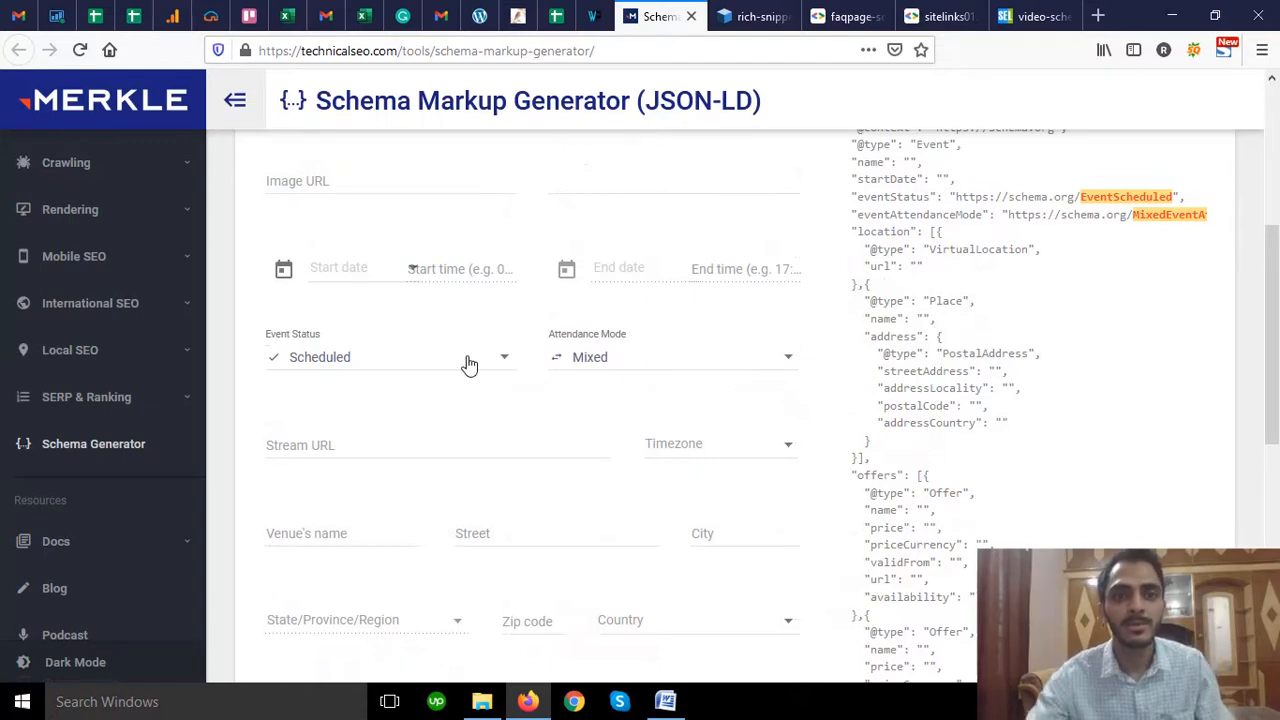
scroll(590, 338, up, 3)
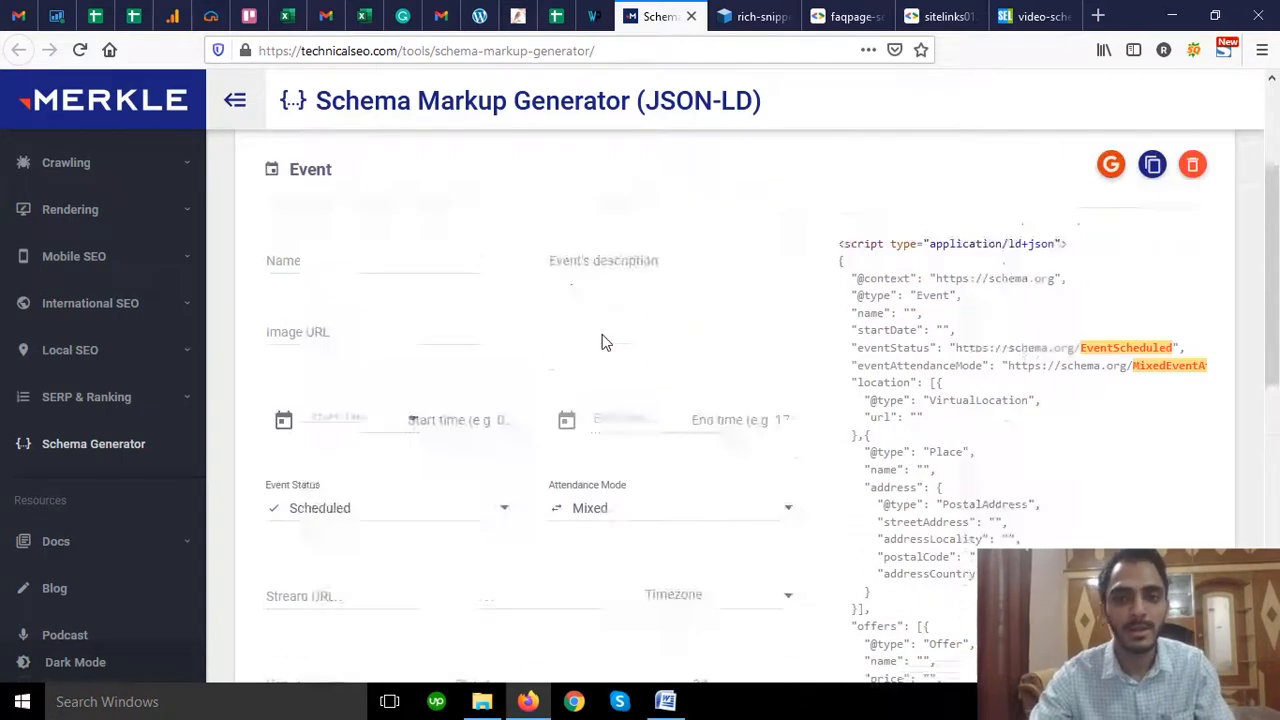
scroll(633, 388, up, 1)
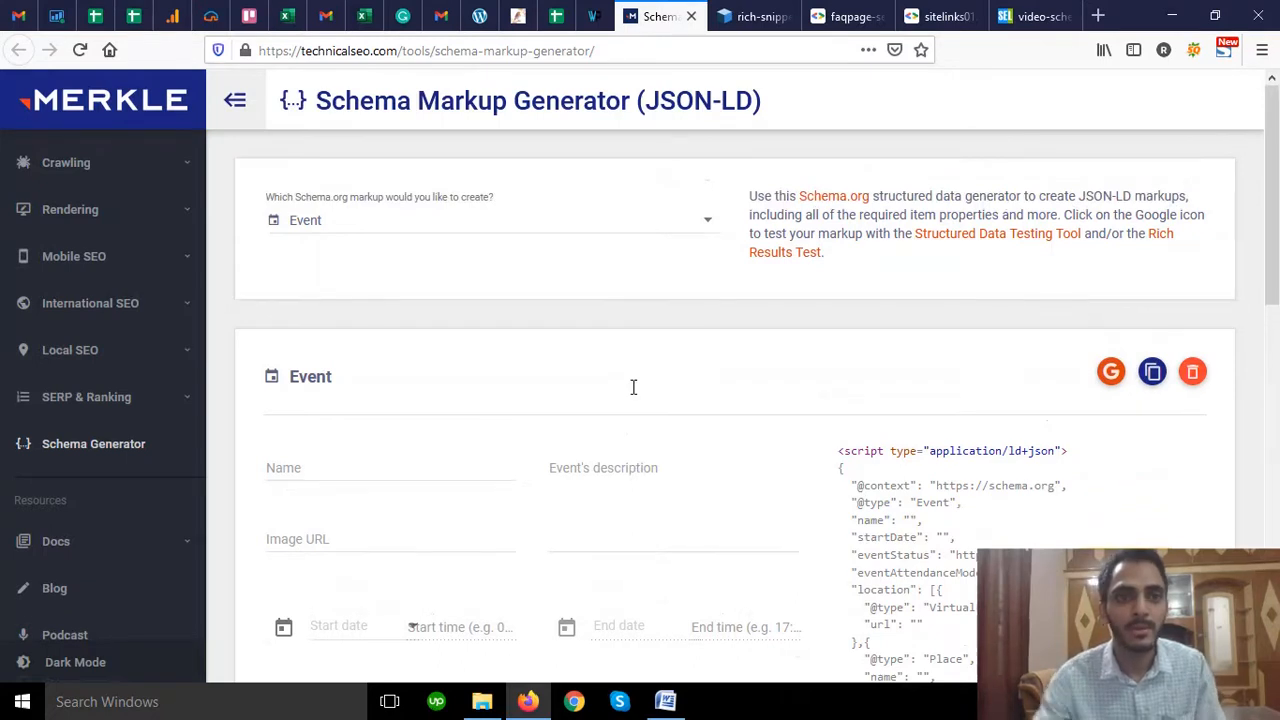
click(528, 232)
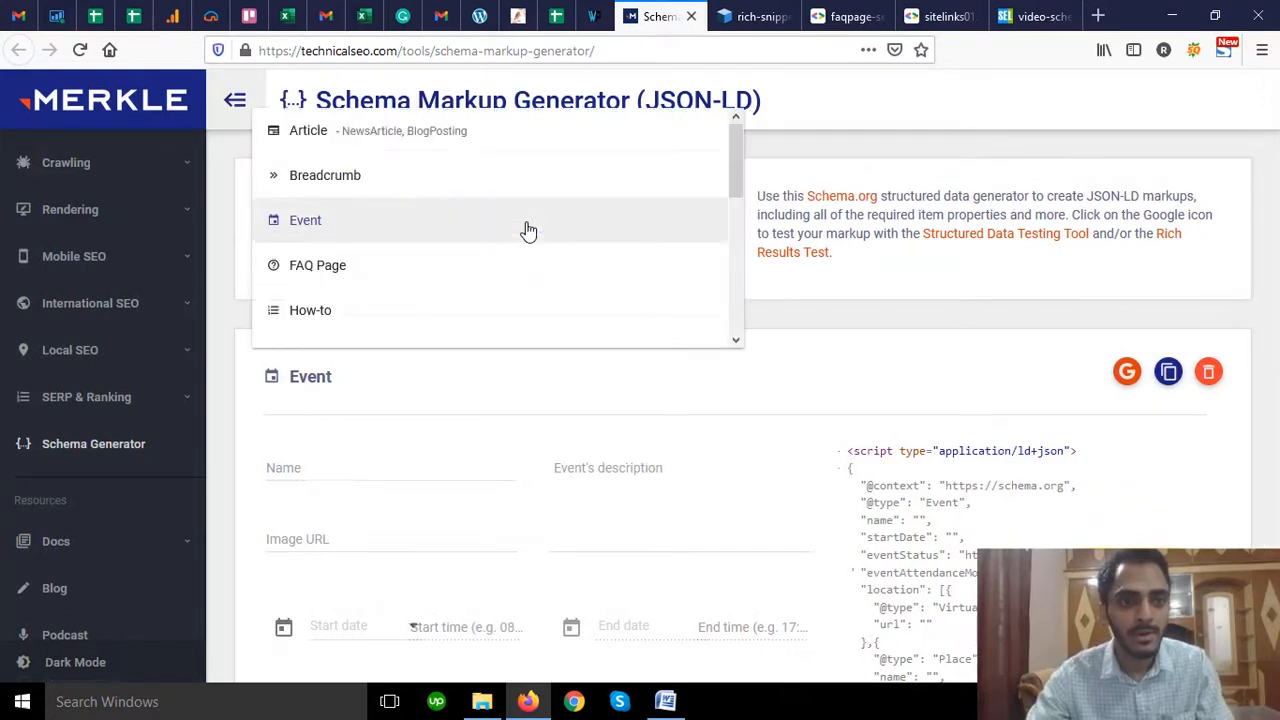
click(387, 265)
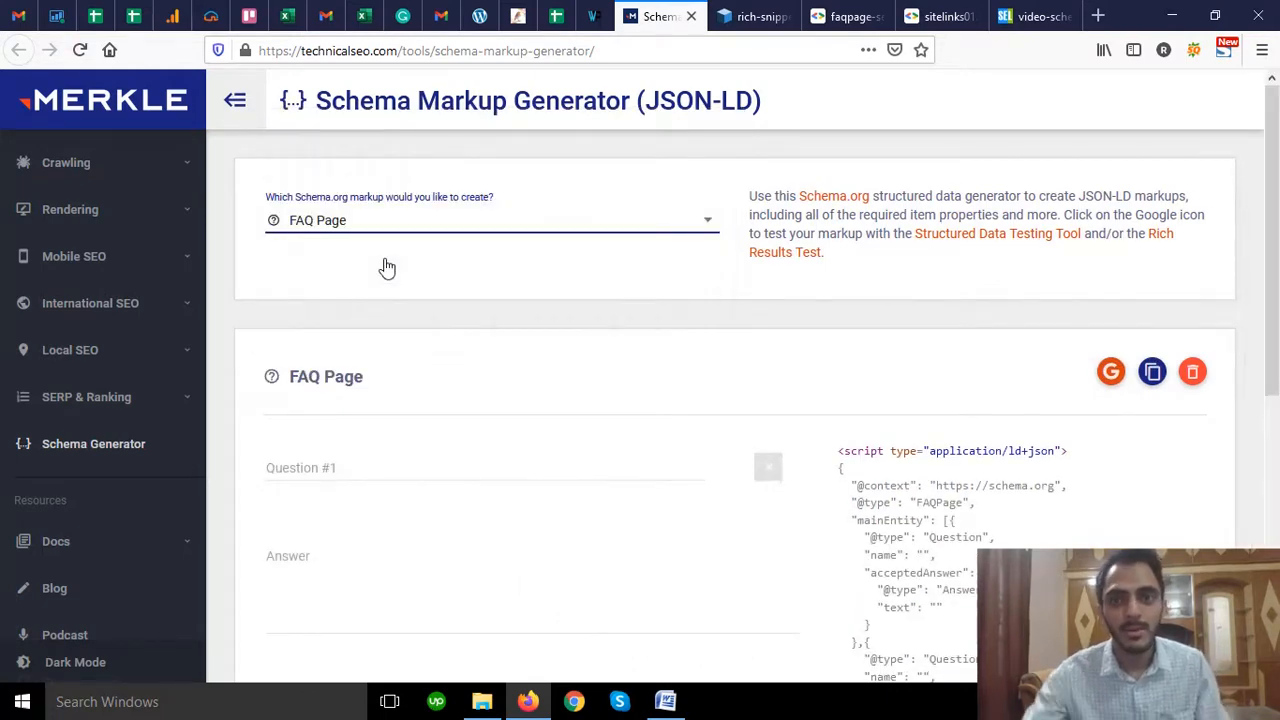
- View the FAQ search result example image, and return to the generator's FAQ Page form to see its question and answer fields
click(840, 14)
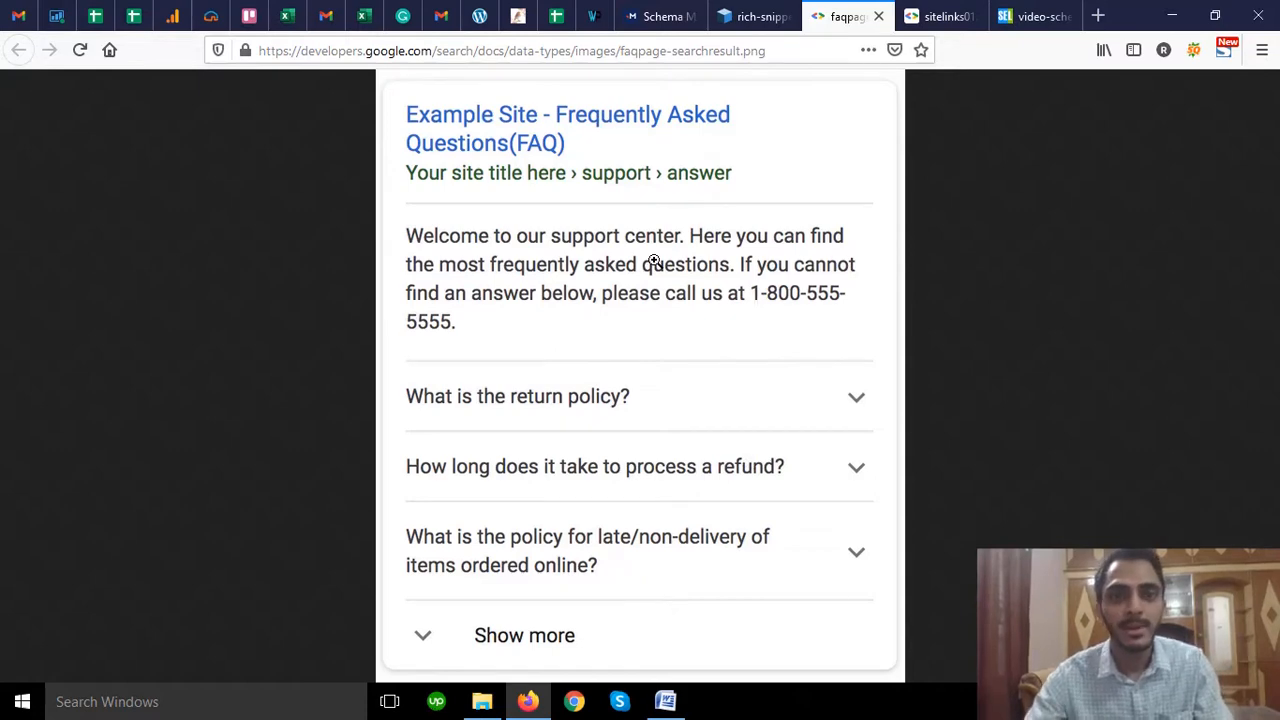
click(662, 16)
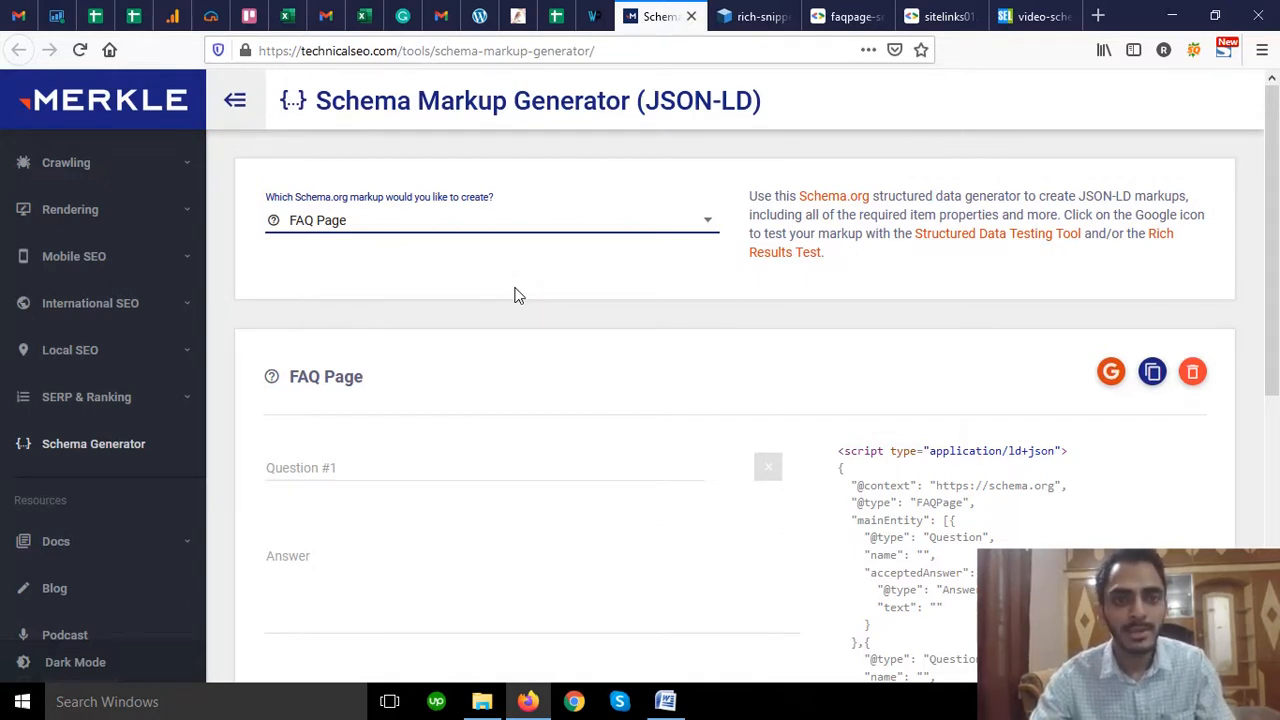
scroll(515, 293, down, 2)
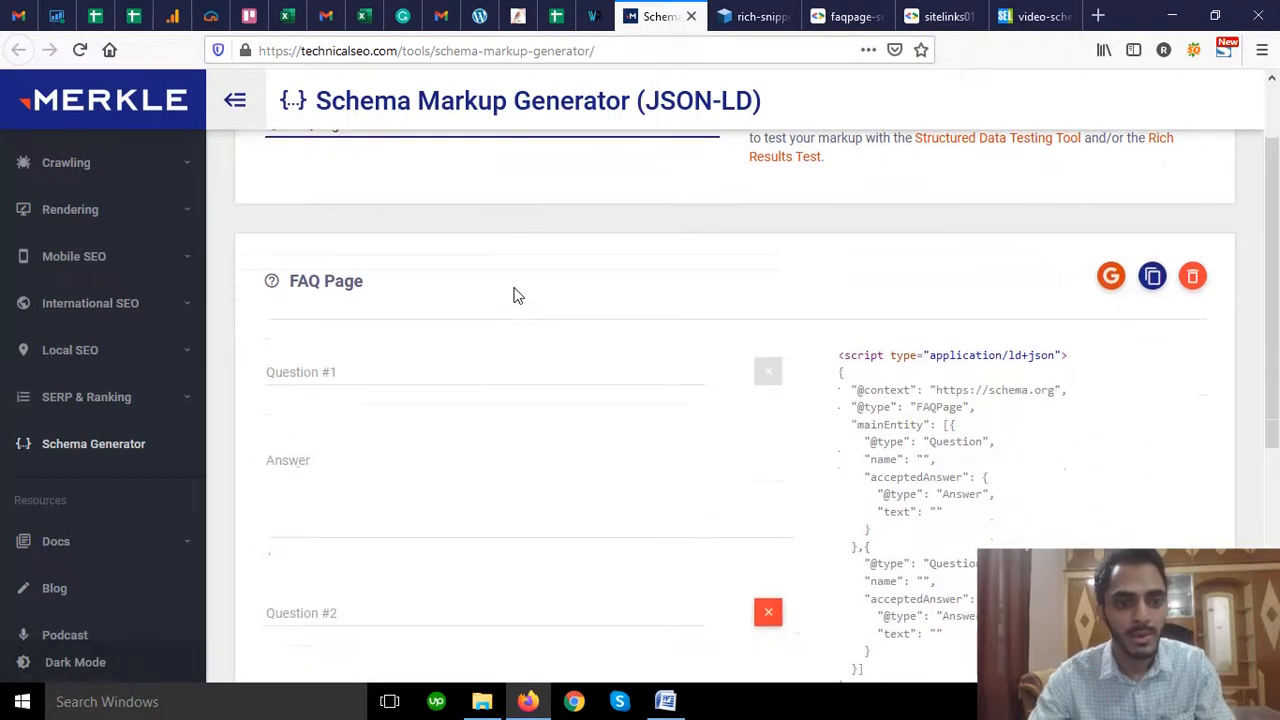
- View the first question's fields, its answer field and the second question's field in the FAQ Page form
scroll(522, 289, down, 2)
click(330, 279)
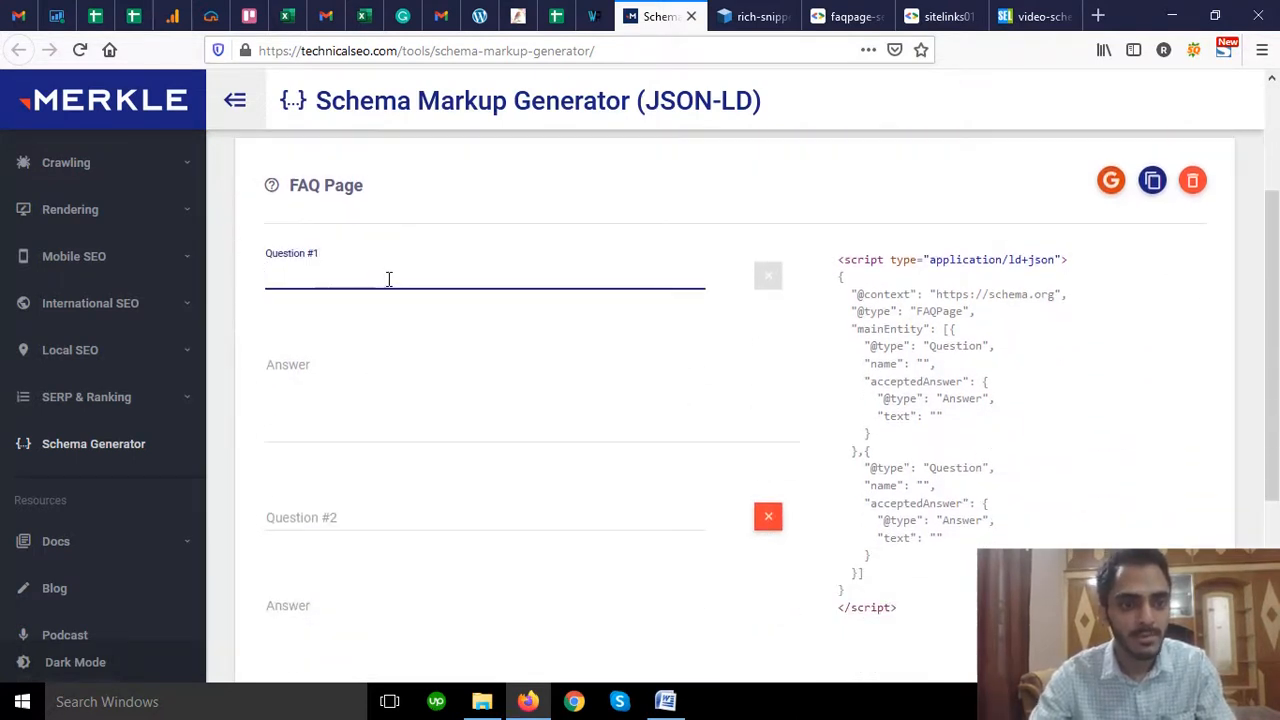
scroll(362, 222, up, 2)
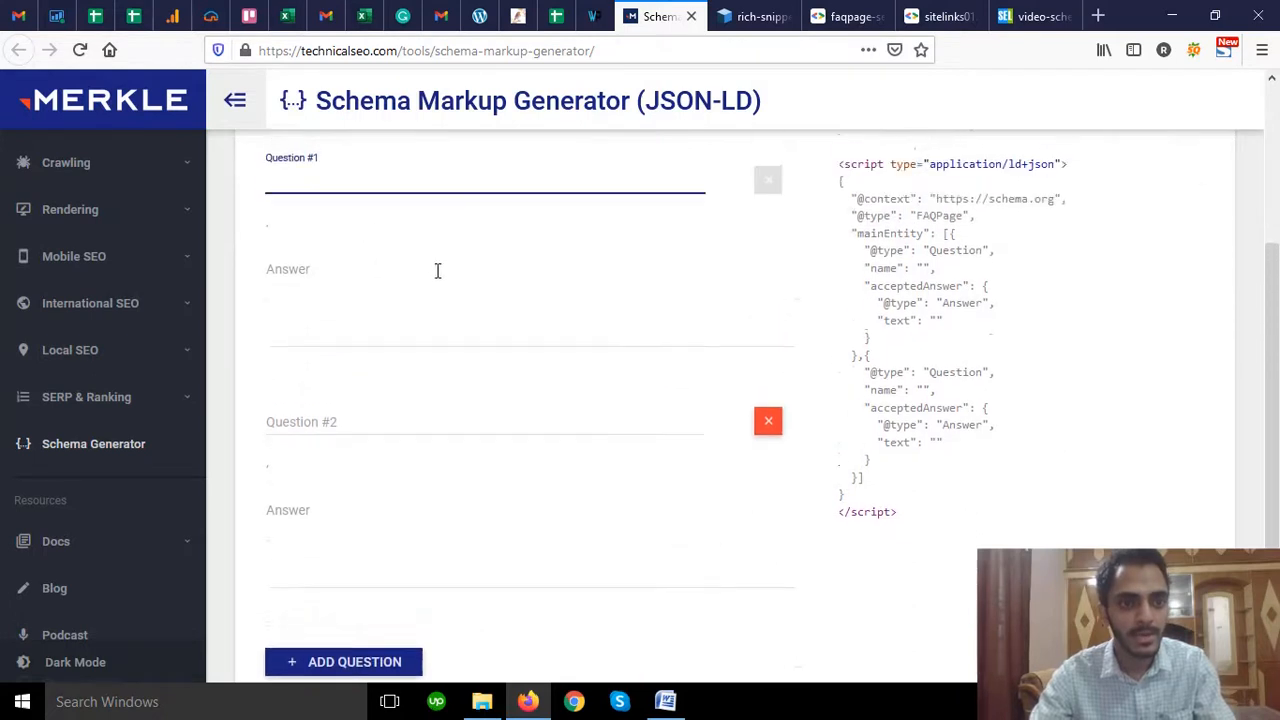
click(380, 309)
scroll(380, 316, down, 2)
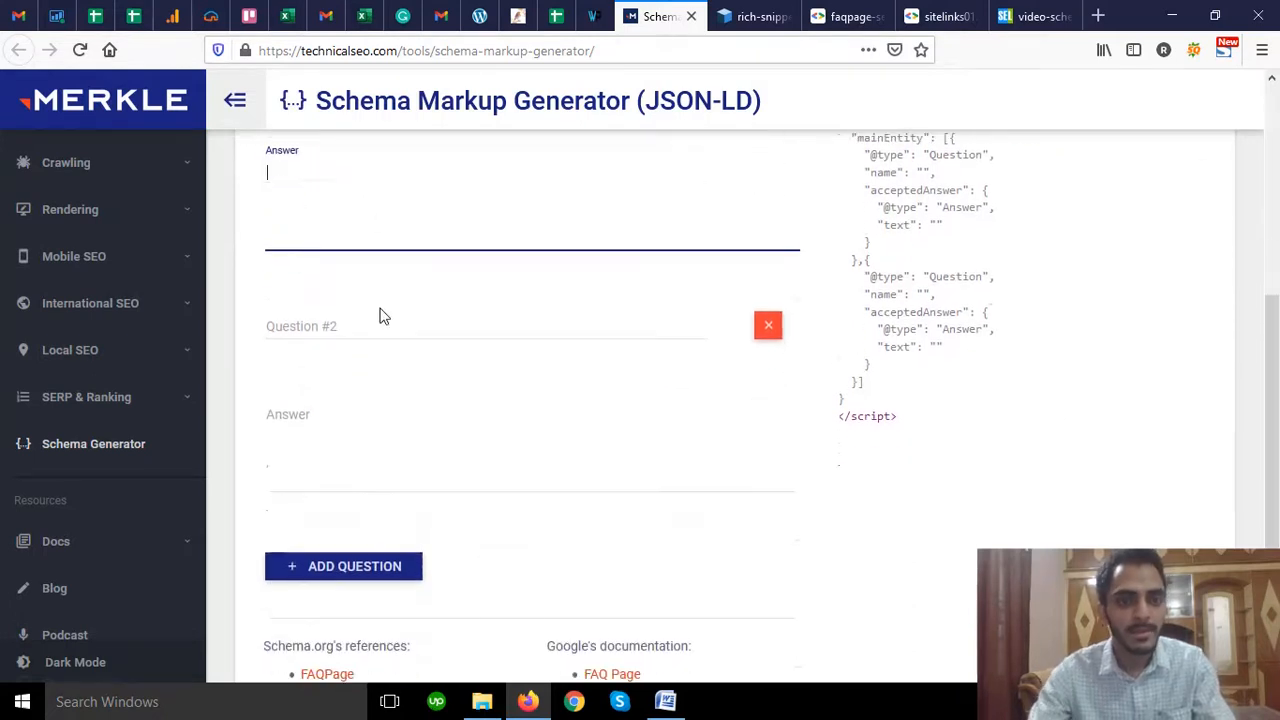
click(331, 347)
click(333, 336)
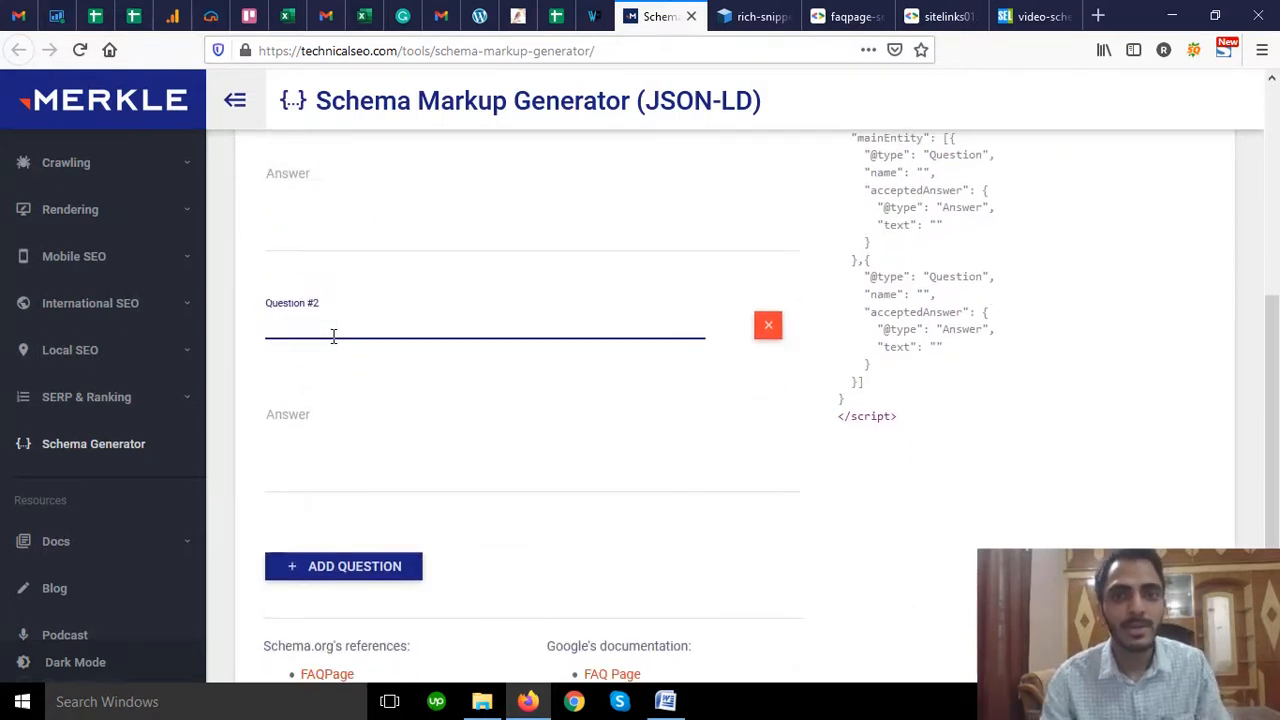
- Add a third and a fourth question to the FAQ Page markup and review the form with its generated code
scroll(340, 336, down, 2)
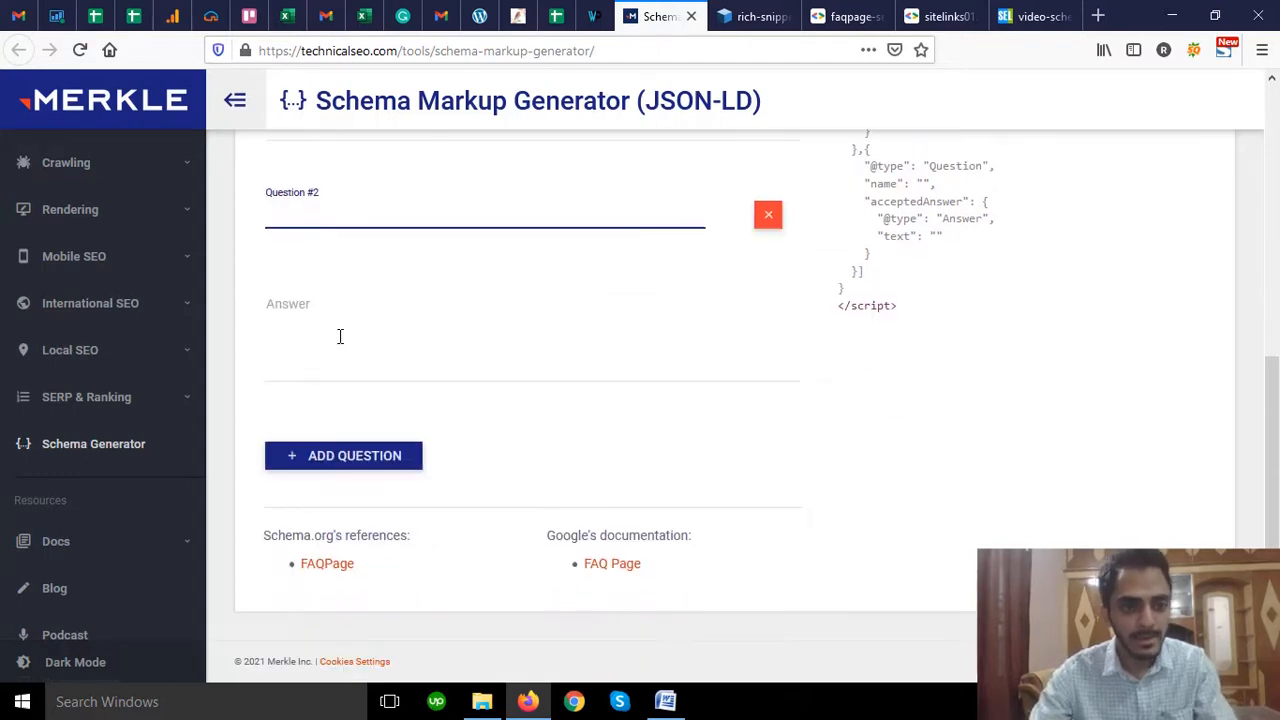
click(349, 455)
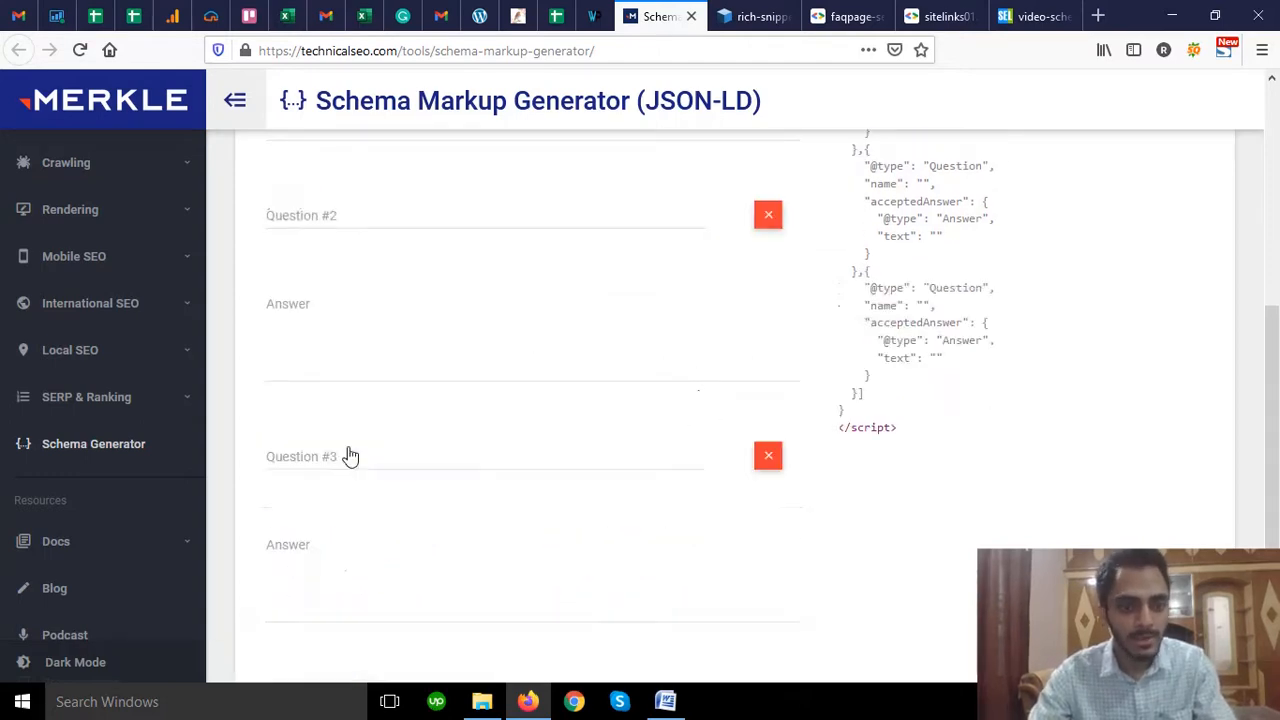
scroll(349, 455, down, 4)
click(350, 455)
scroll(585, 442, up, 7)
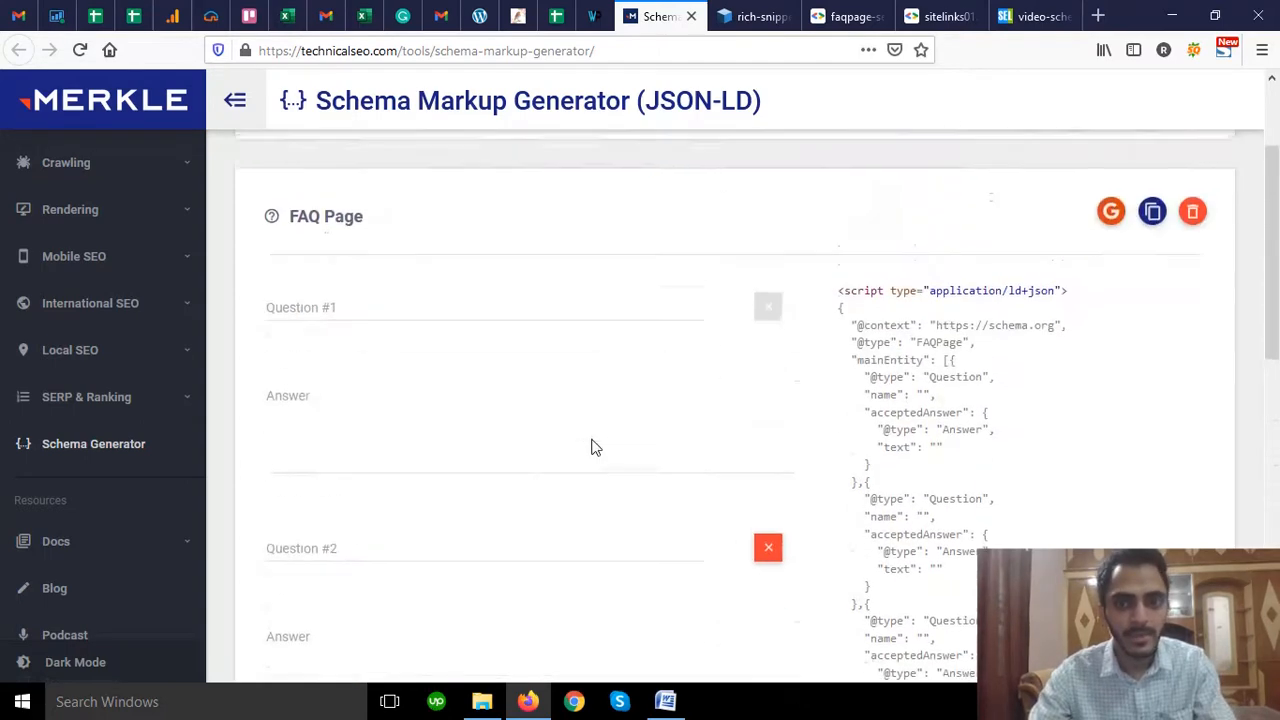
scroll(885, 490, down, 3)
scroll(1080, 266, up, 3)
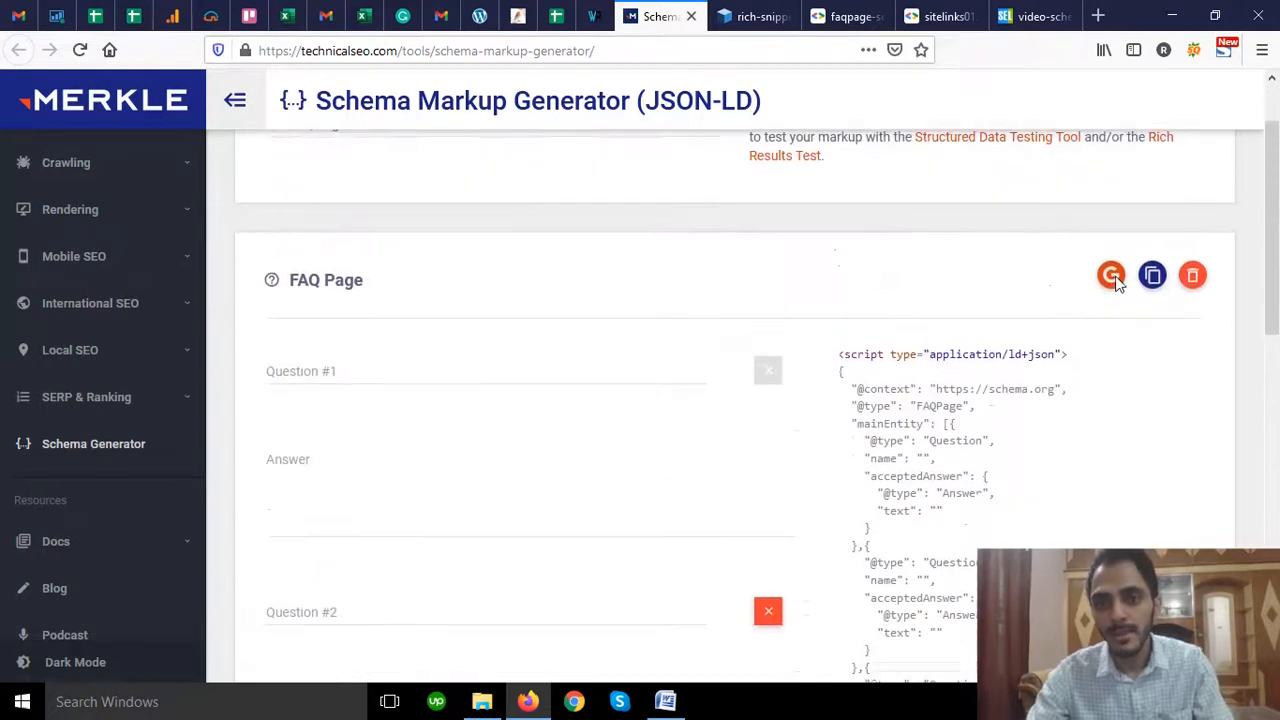
scroll(1067, 407, down, 3)
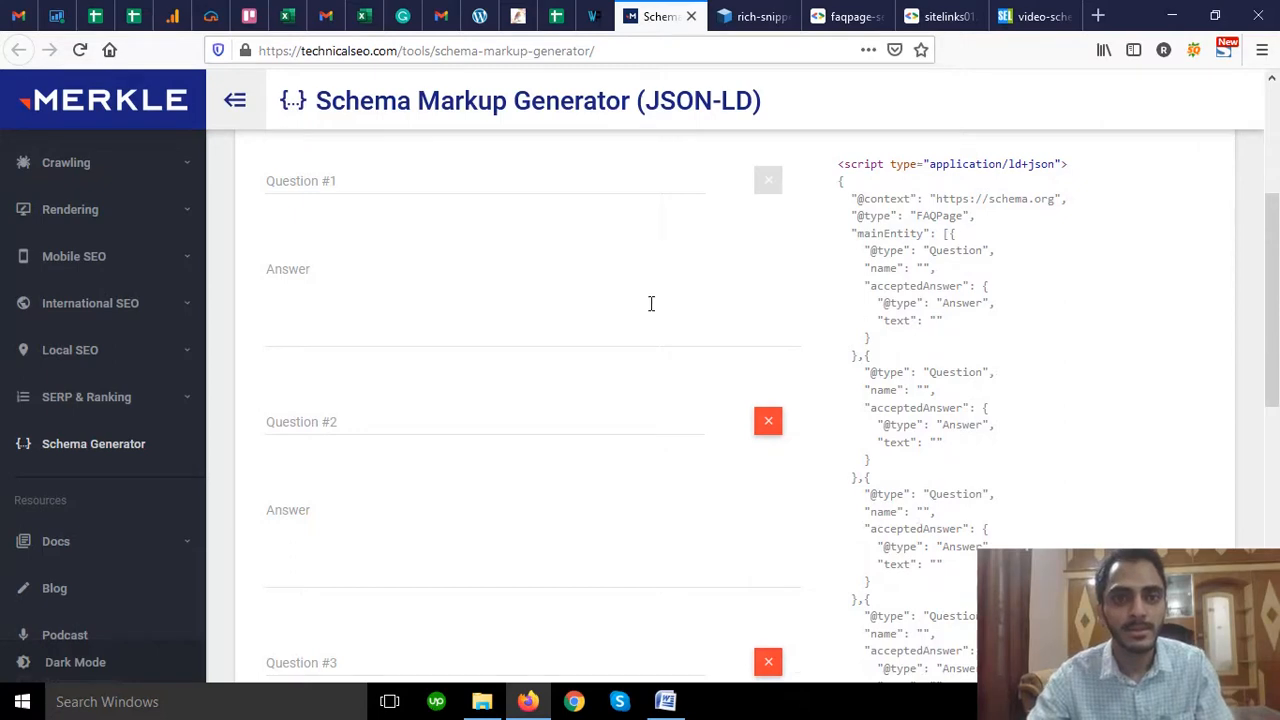
- Change the markup type from FAQ Page to How-to
scroll(651, 305, up, 4)
click(507, 226)
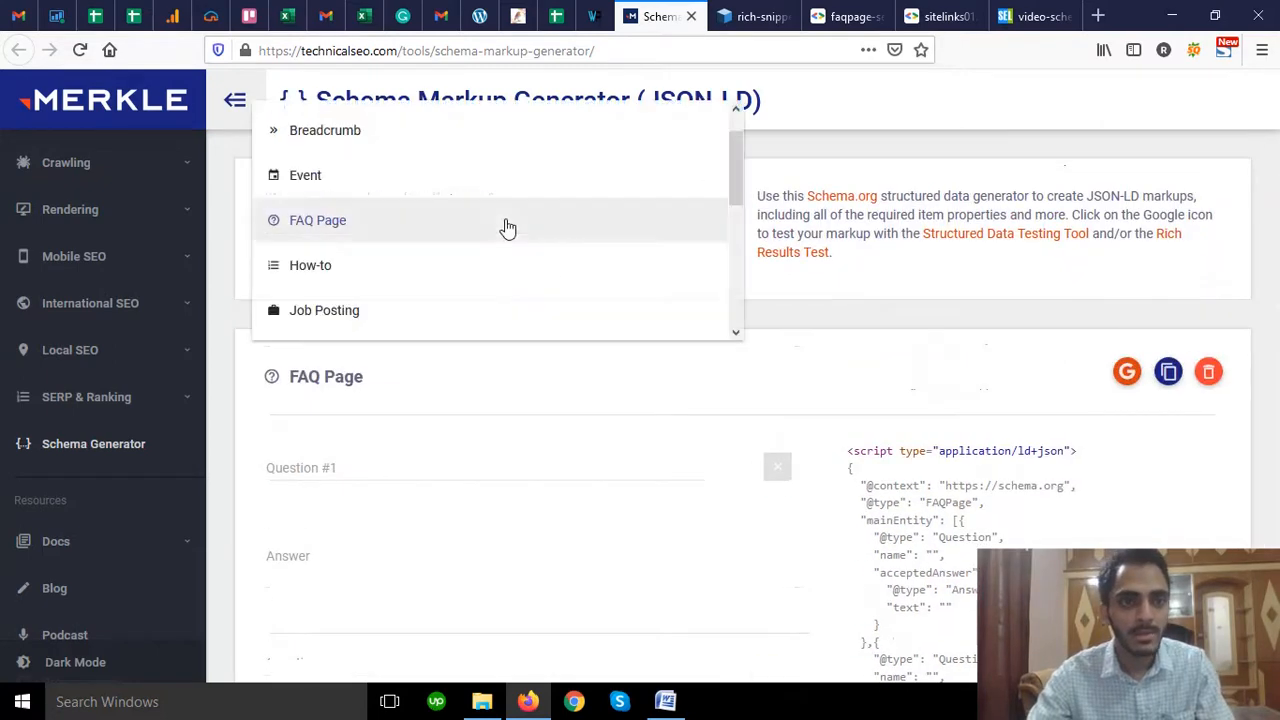
click(364, 266)
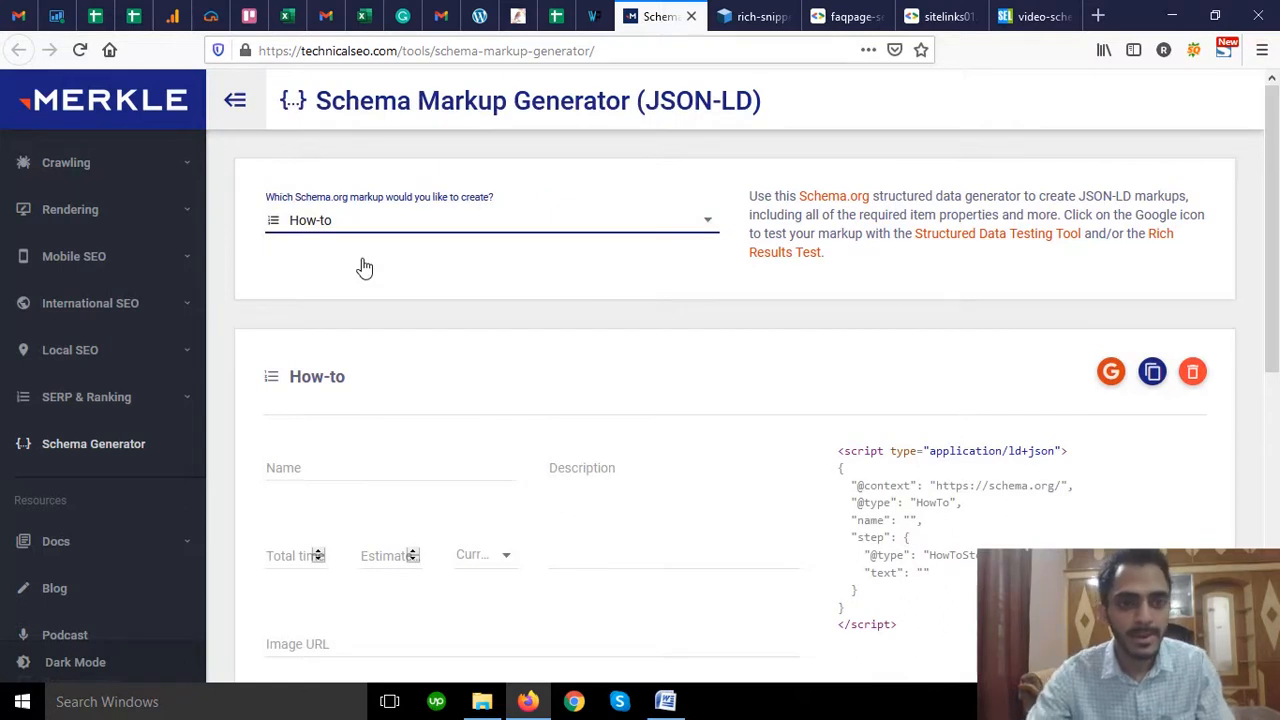
- Name the how-to "How to make a shoe"
scroll(365, 266, down, 2)
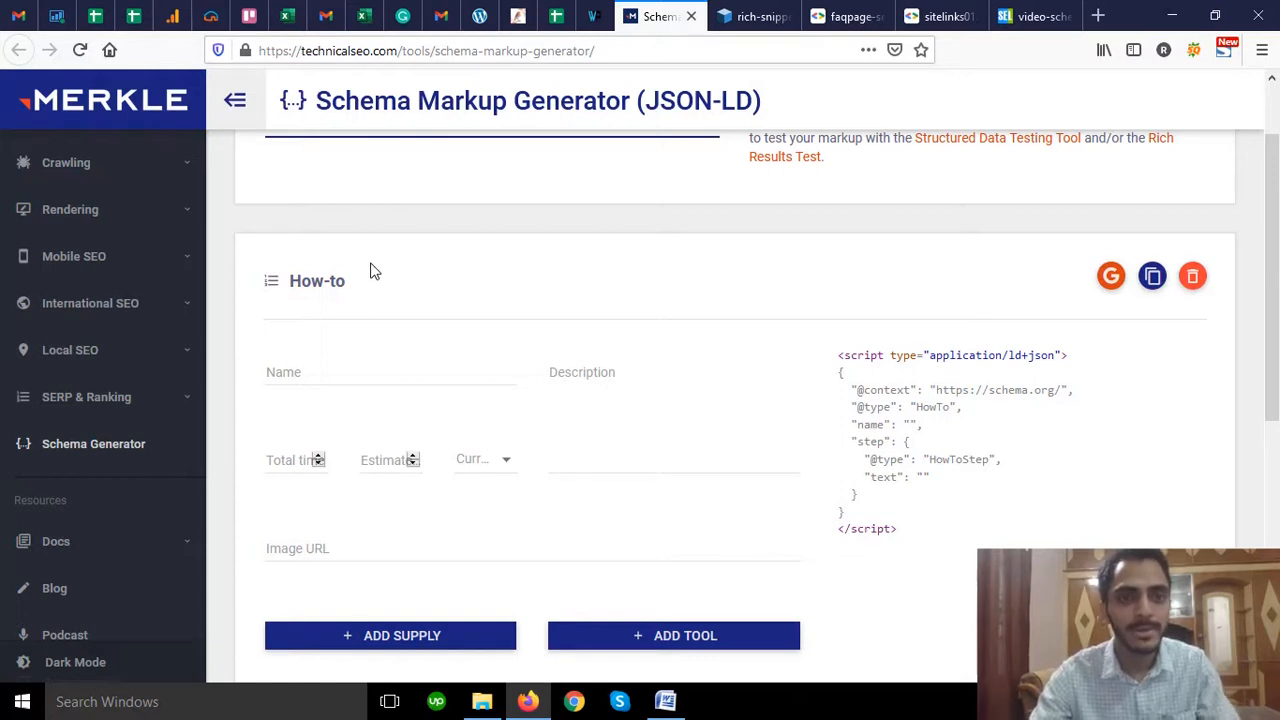
scroll(370, 271, down, 1)
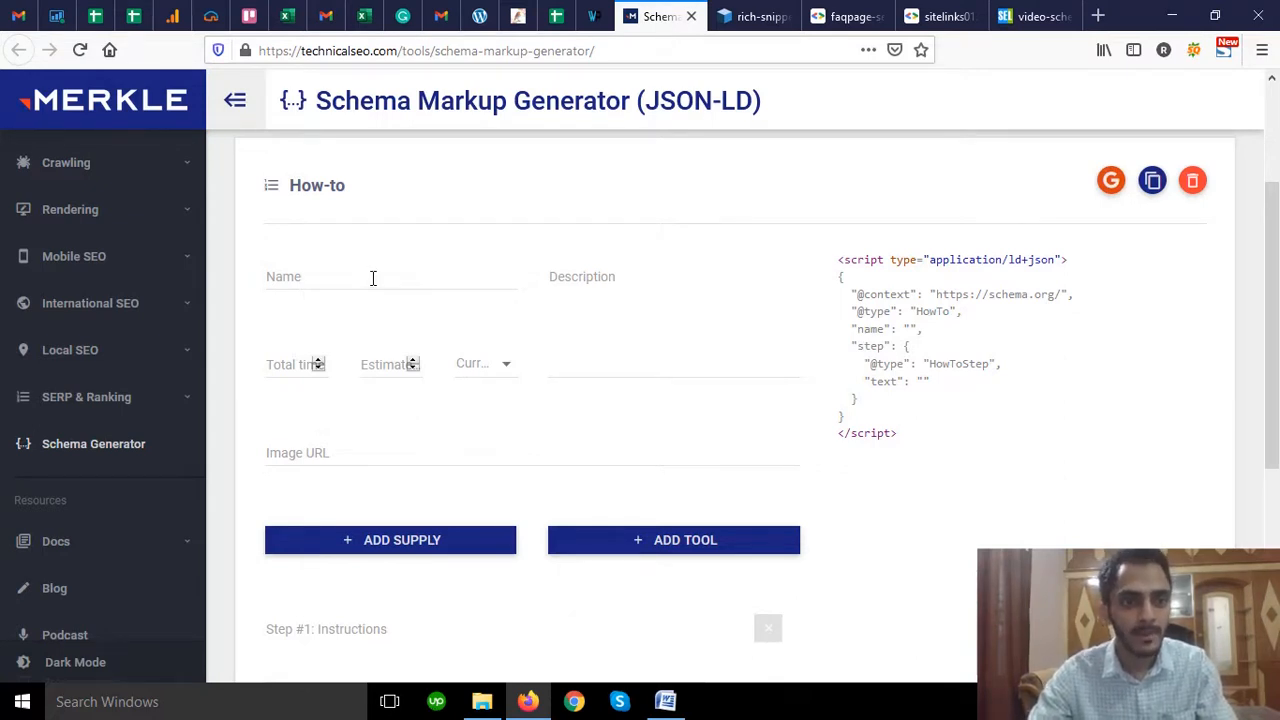
click(372, 278)
text(How )
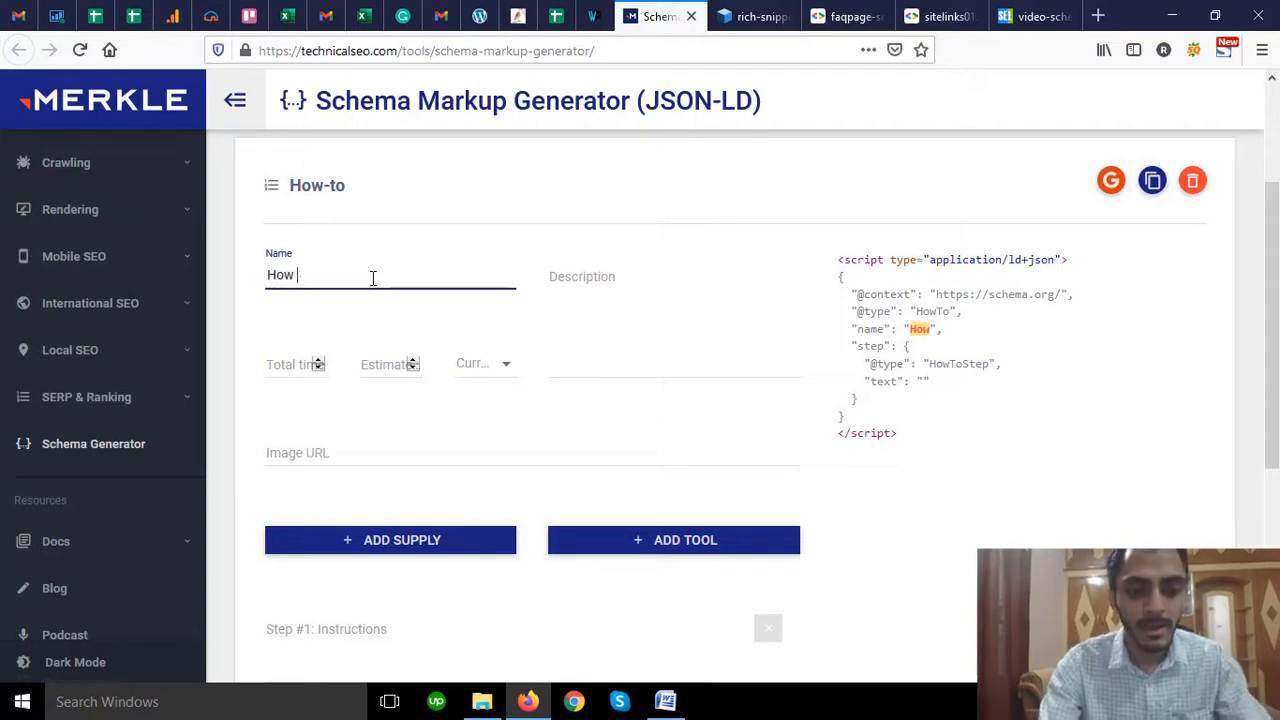
text(to make a)
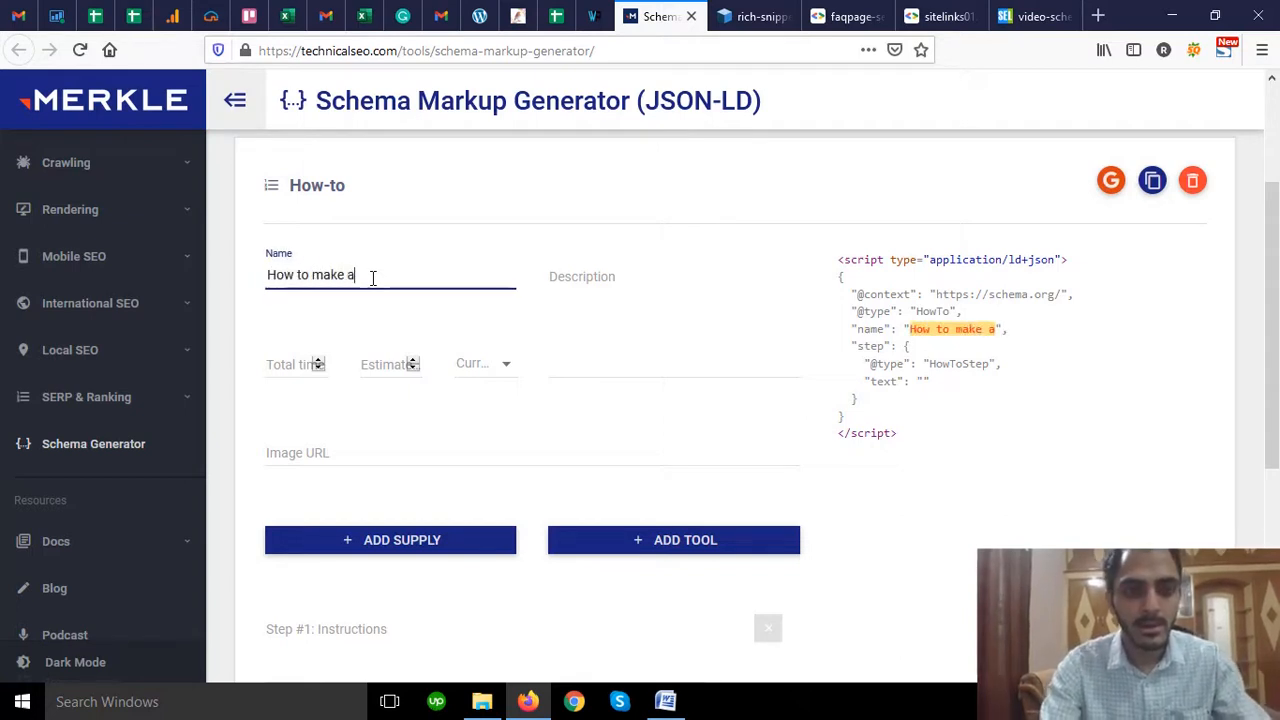
text( shoe)
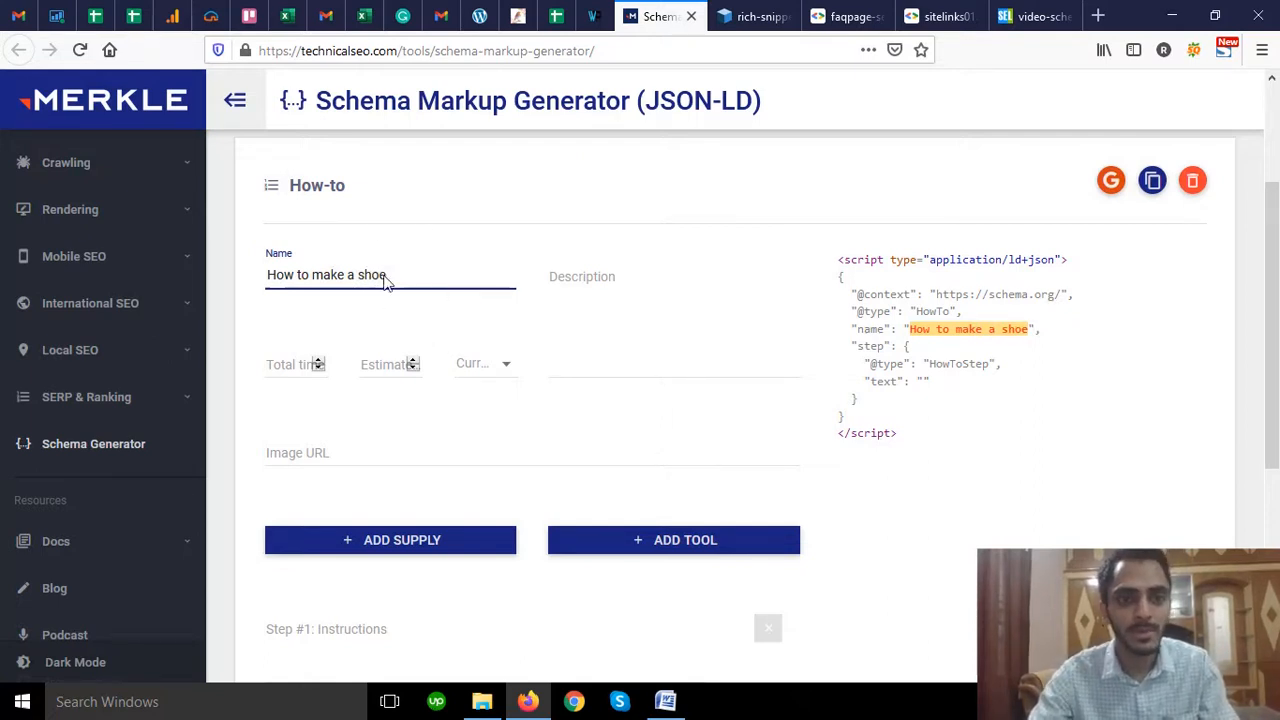
- Set the how-to's estimated cost to 0 and open its currency options without choosing one
click(613, 290)
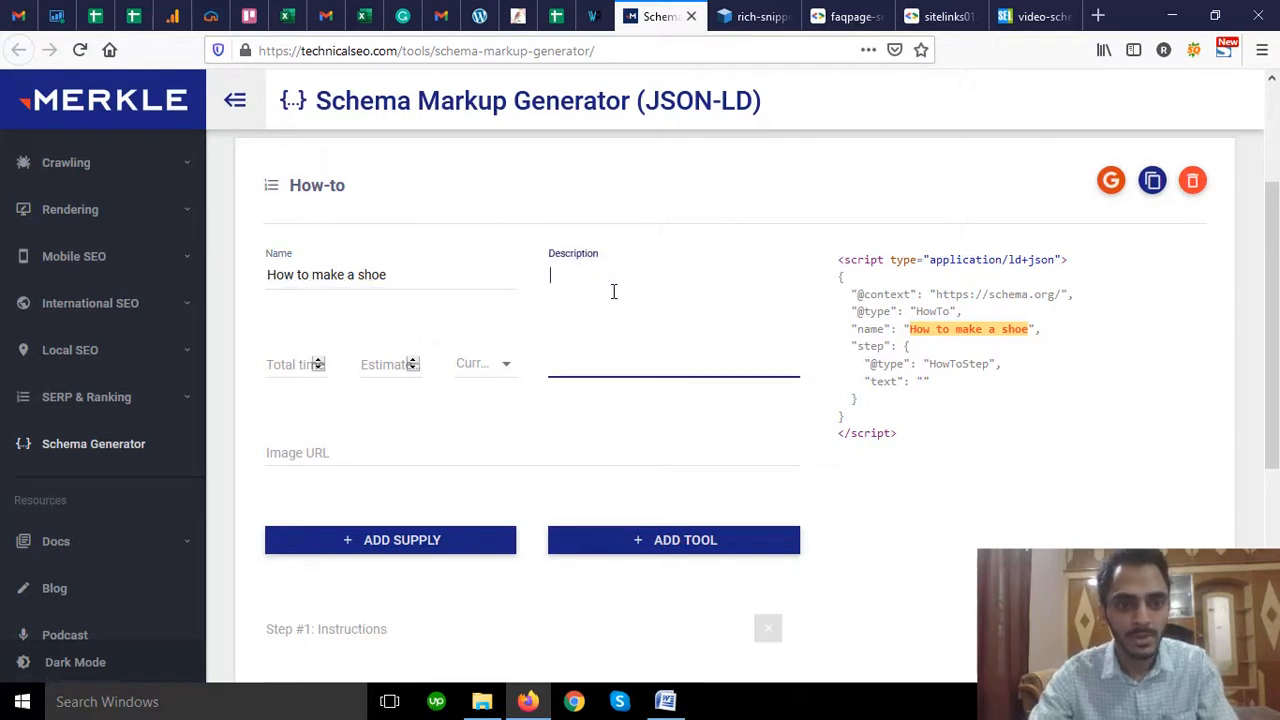
scroll(477, 287, down, 2)
scroll(477, 285, up, 1)
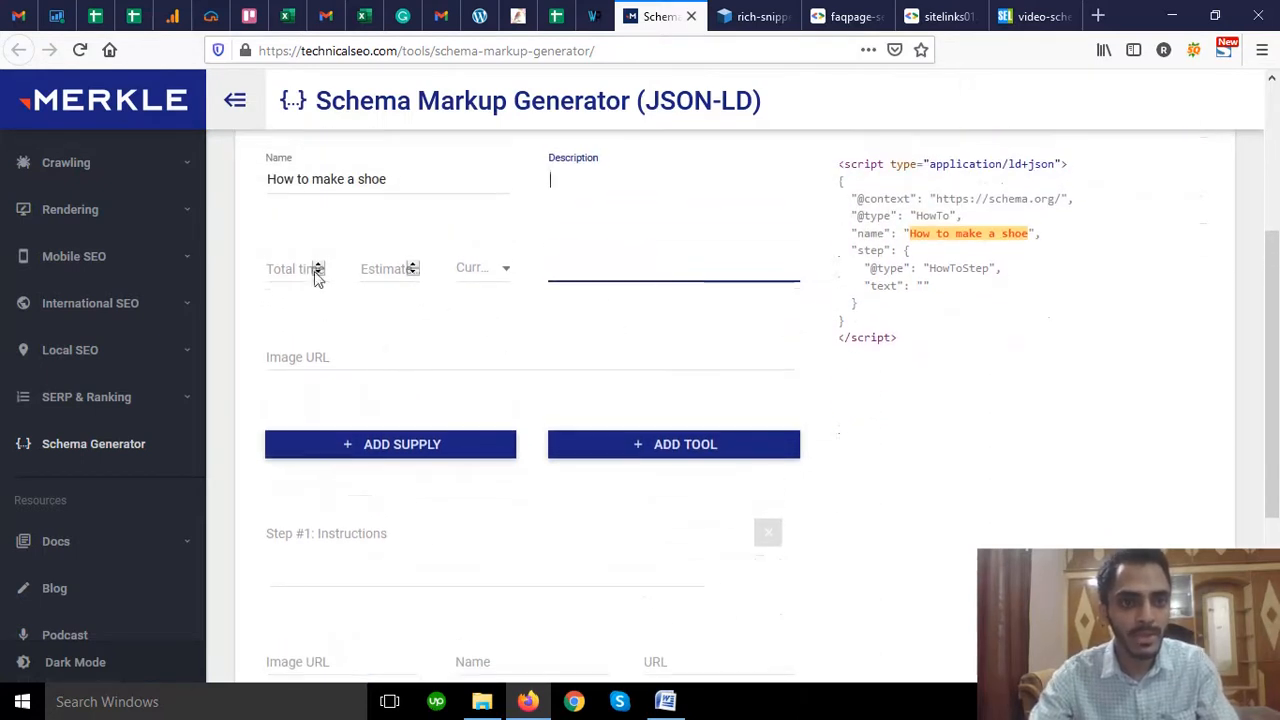
click(412, 269)
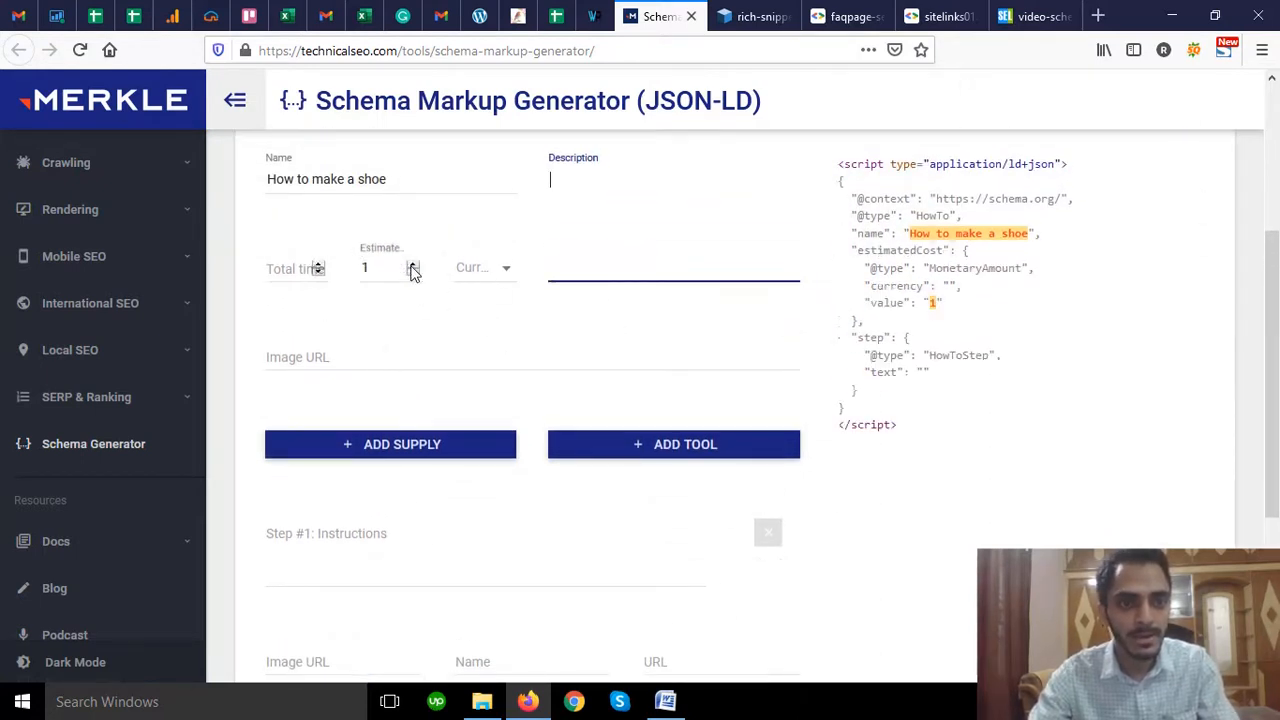
click(491, 272)
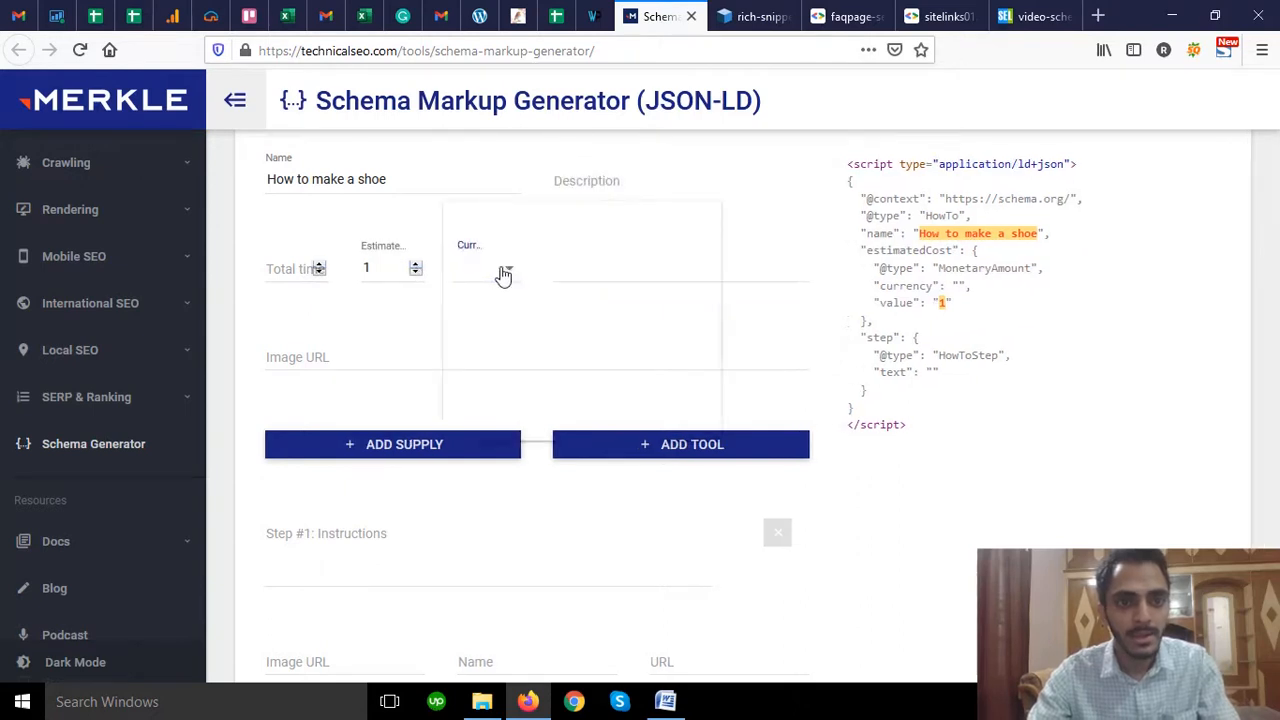
click(760, 271)
click(663, 270)
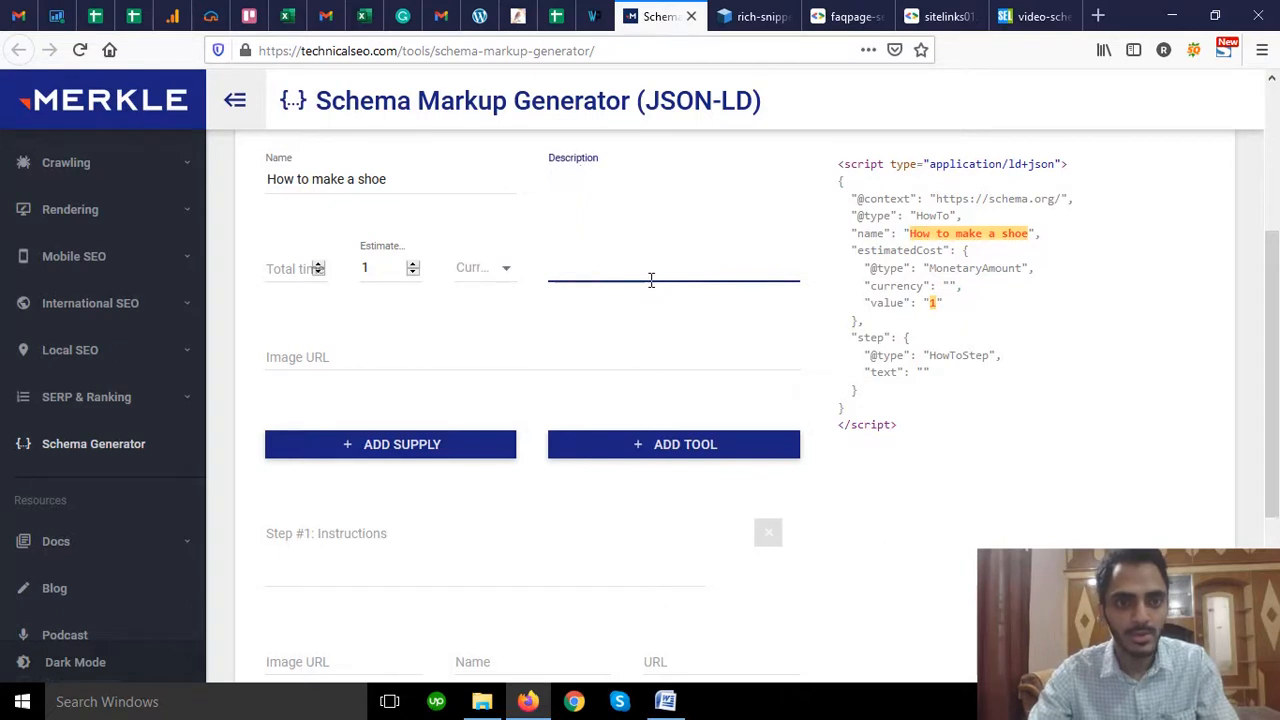
click(490, 279)
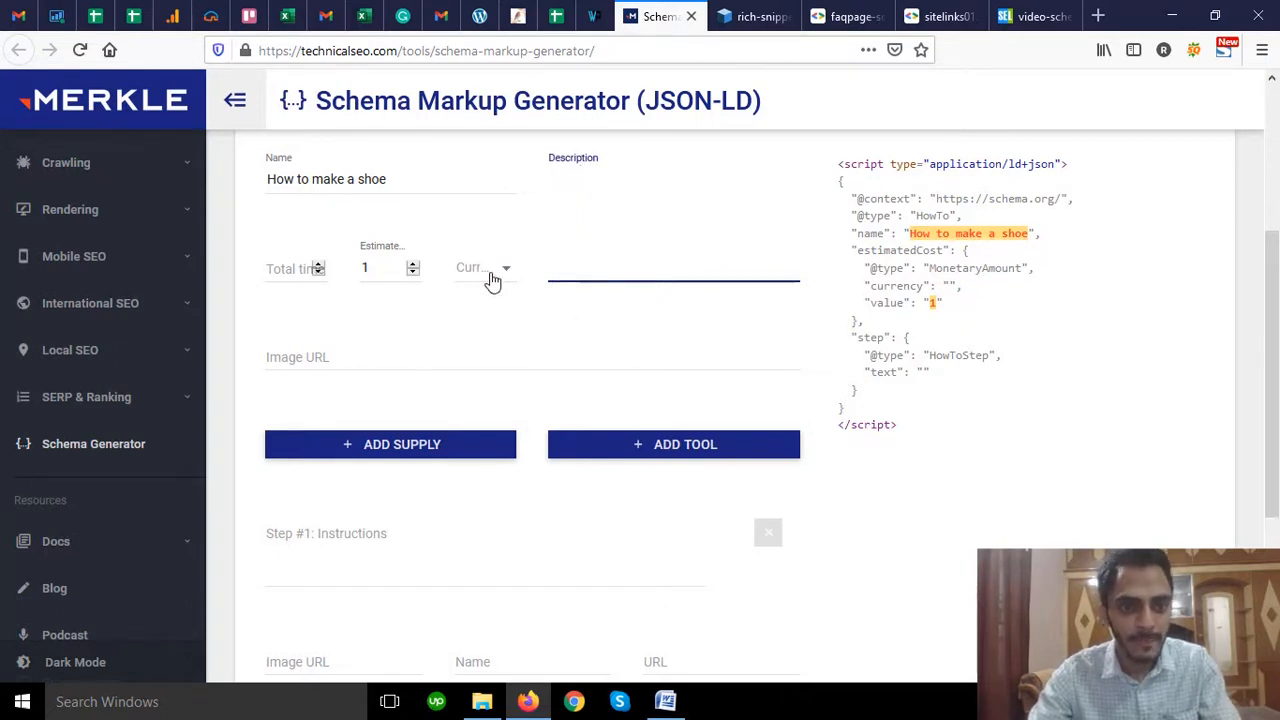
click(400, 272)
click(413, 273)
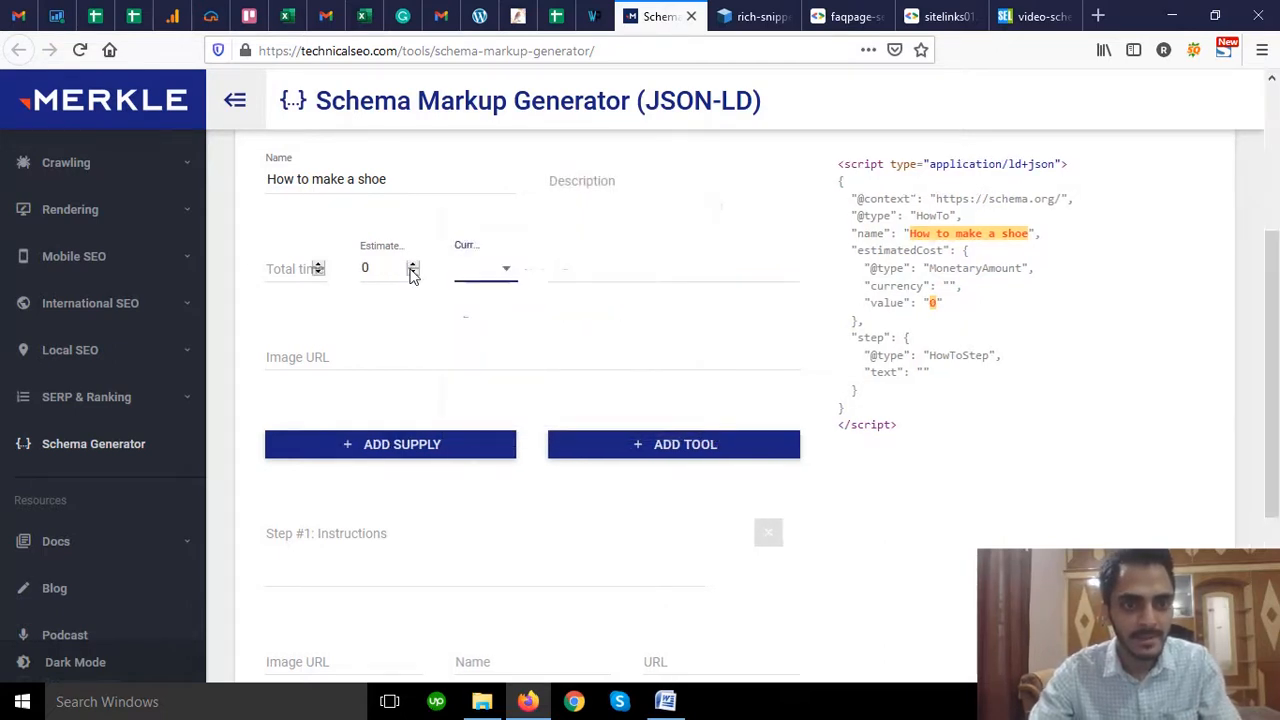
- Try adding supply and tool entries to the how-to, and remove them all again
click(363, 358)
scroll(366, 400, down, 1)
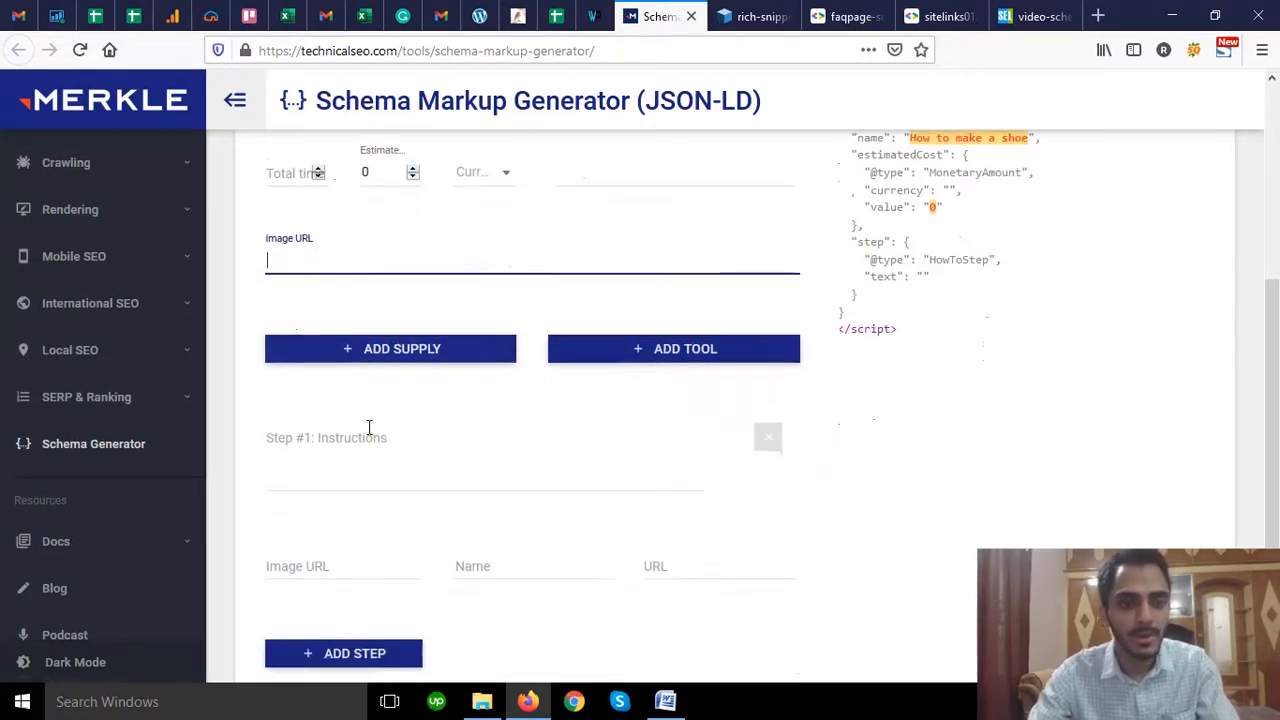
click(377, 366)
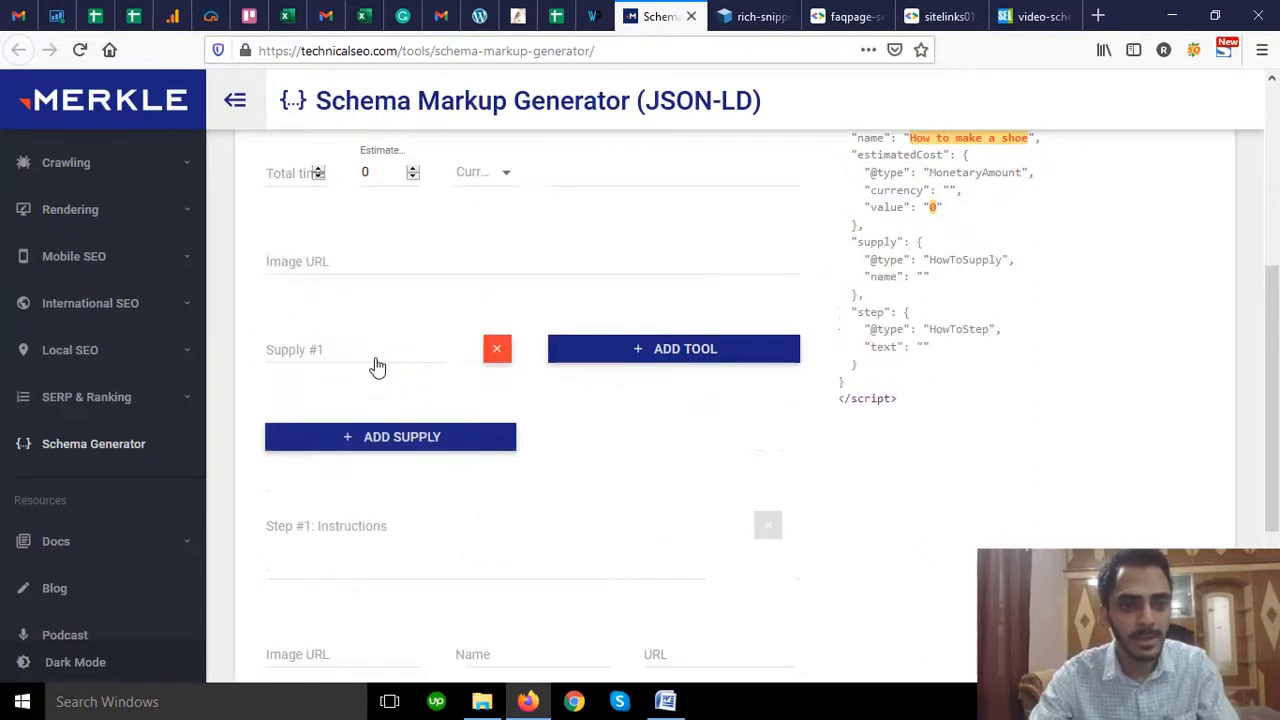
click(380, 360)
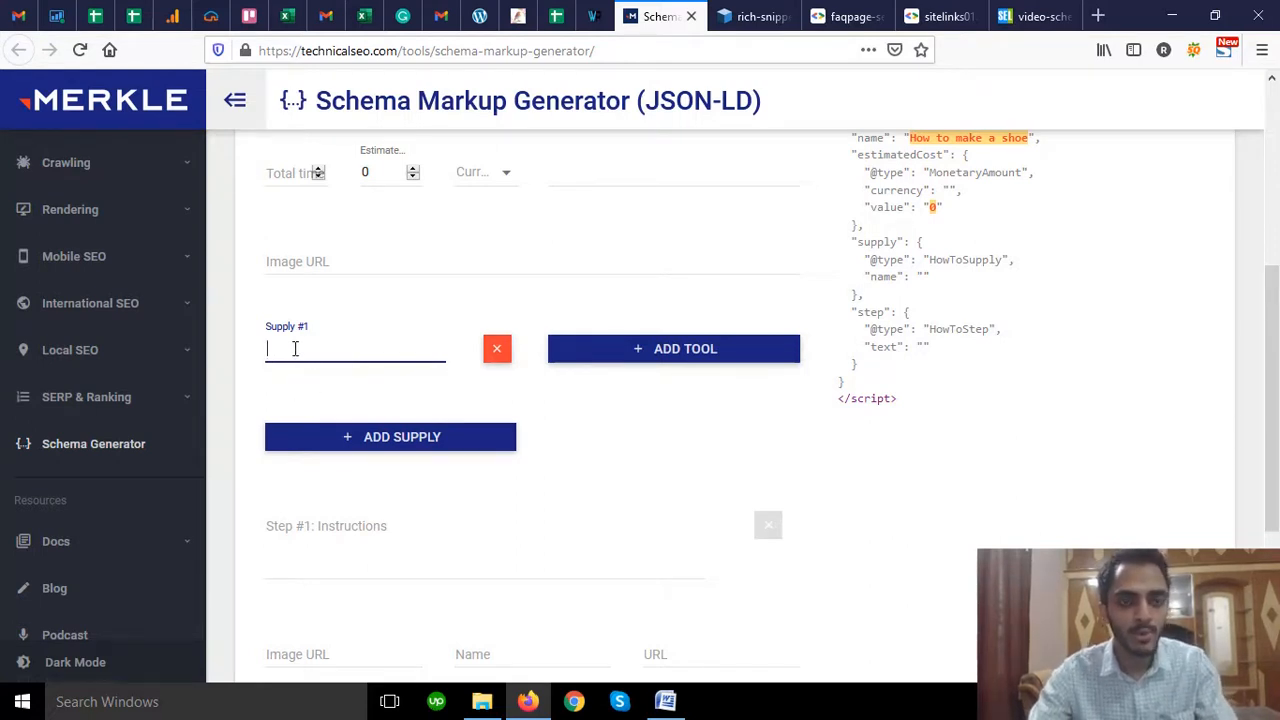
click(383, 448)
click(492, 444)
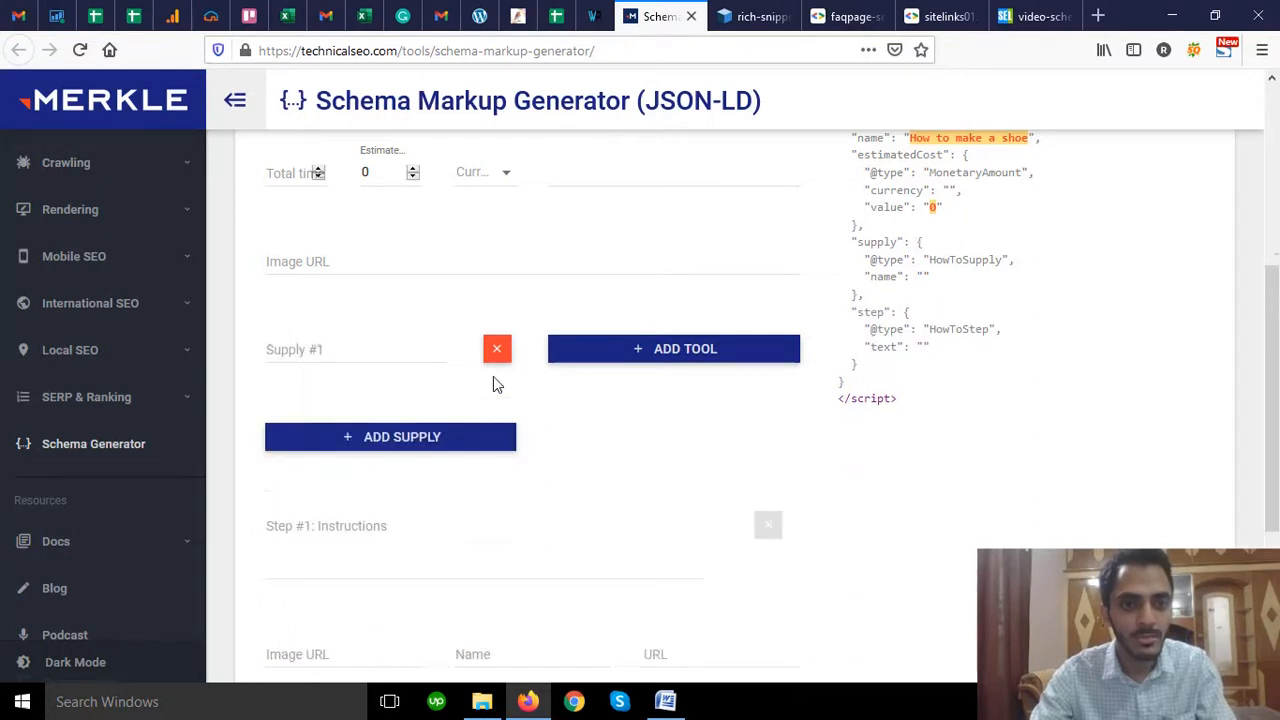
click(495, 358)
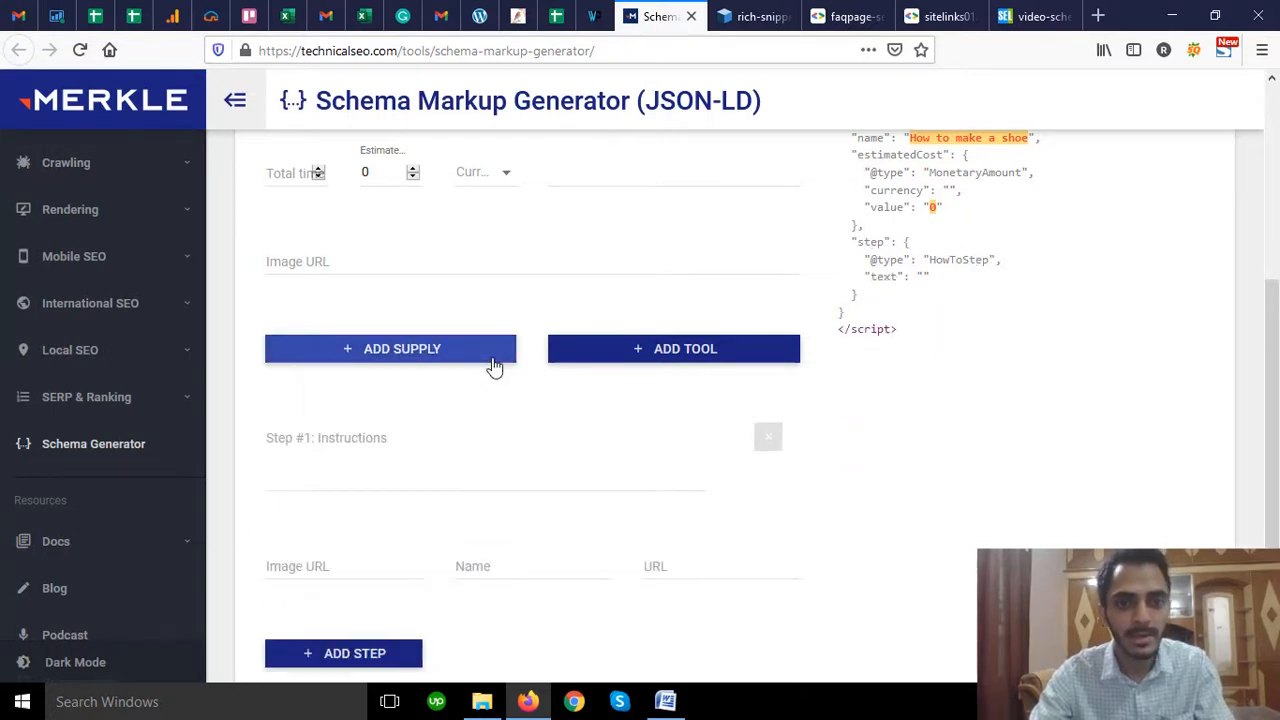
click(710, 363)
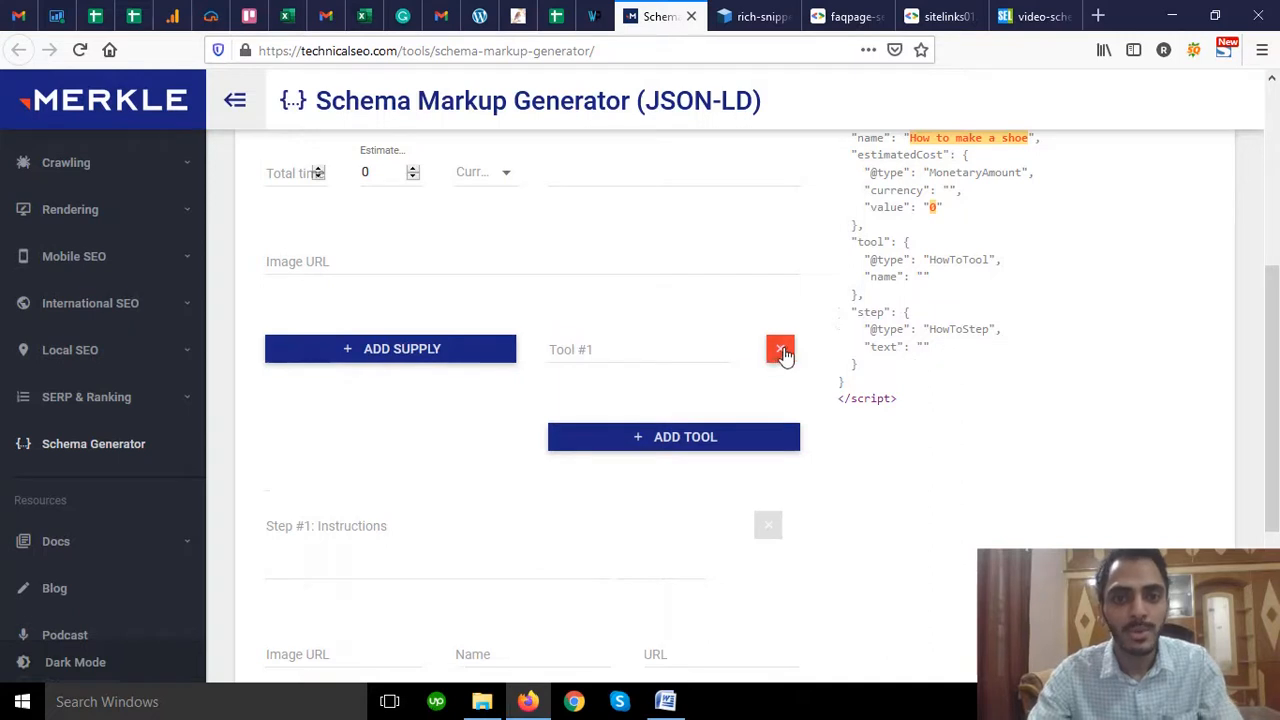
click(783, 354)
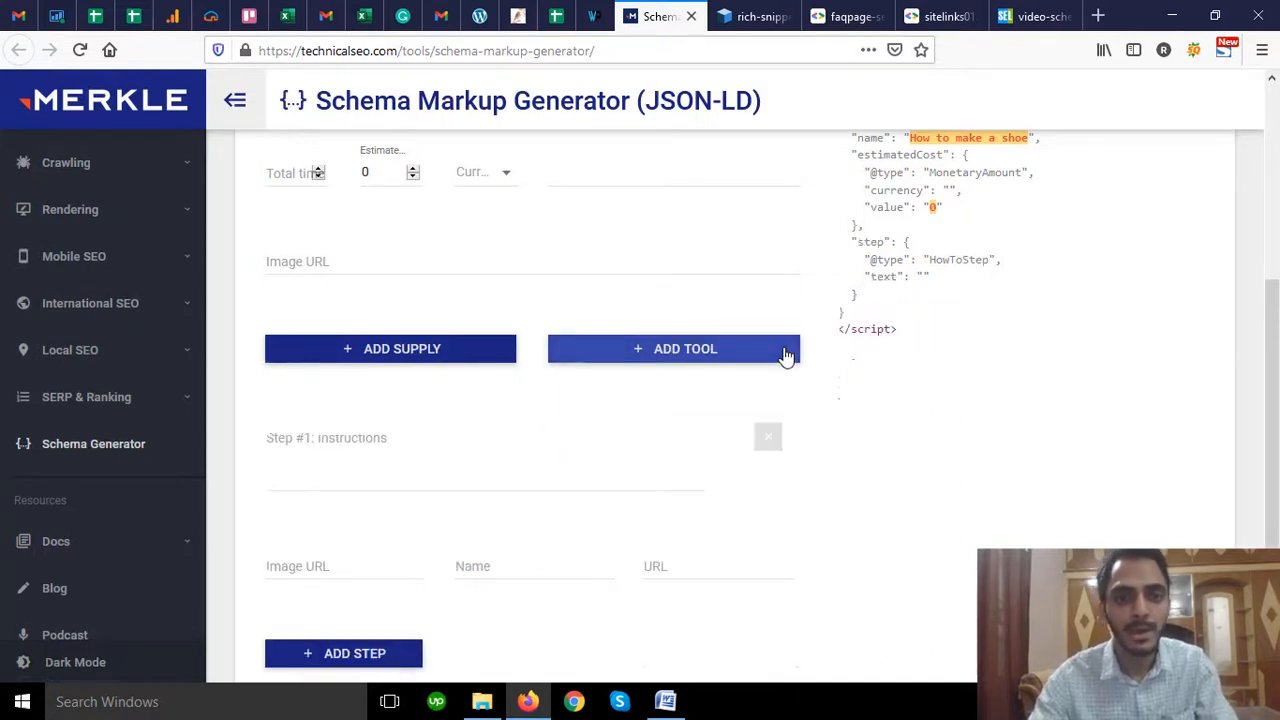
- Add a second and a third instruction step to the how-to, leaving the fields of the first step empty
scroll(785, 355, down, 3)
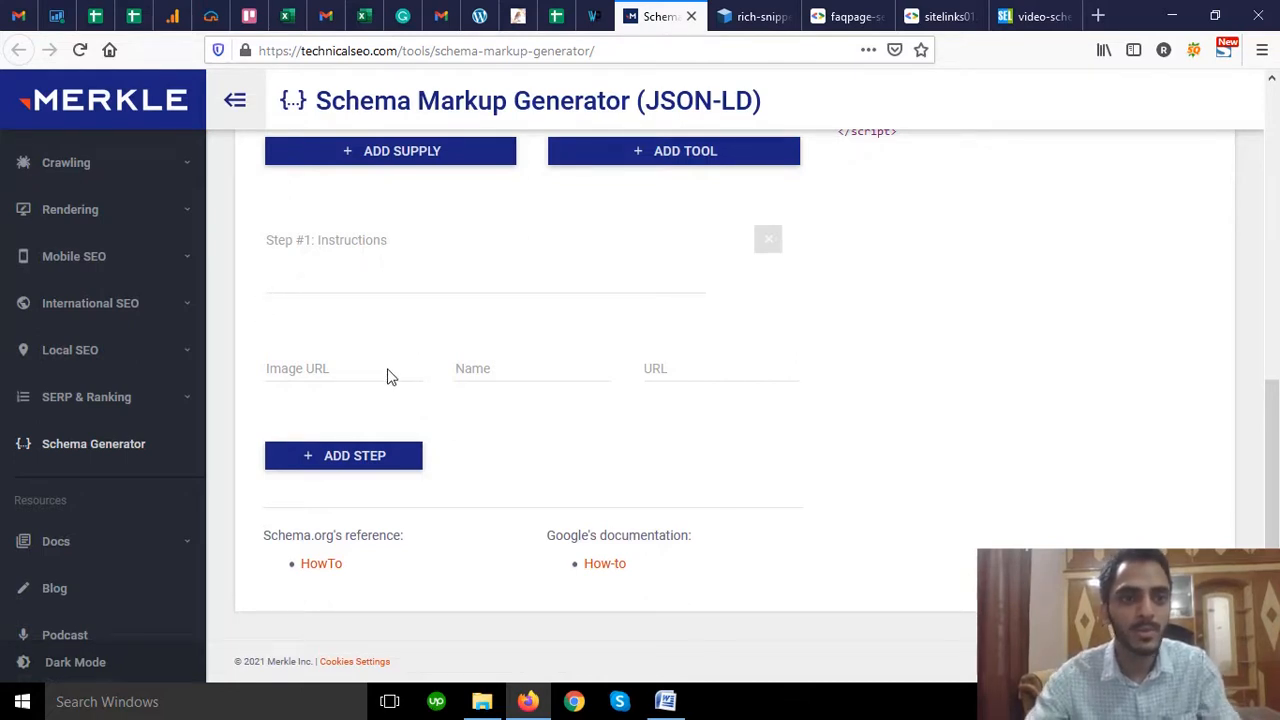
click(315, 250)
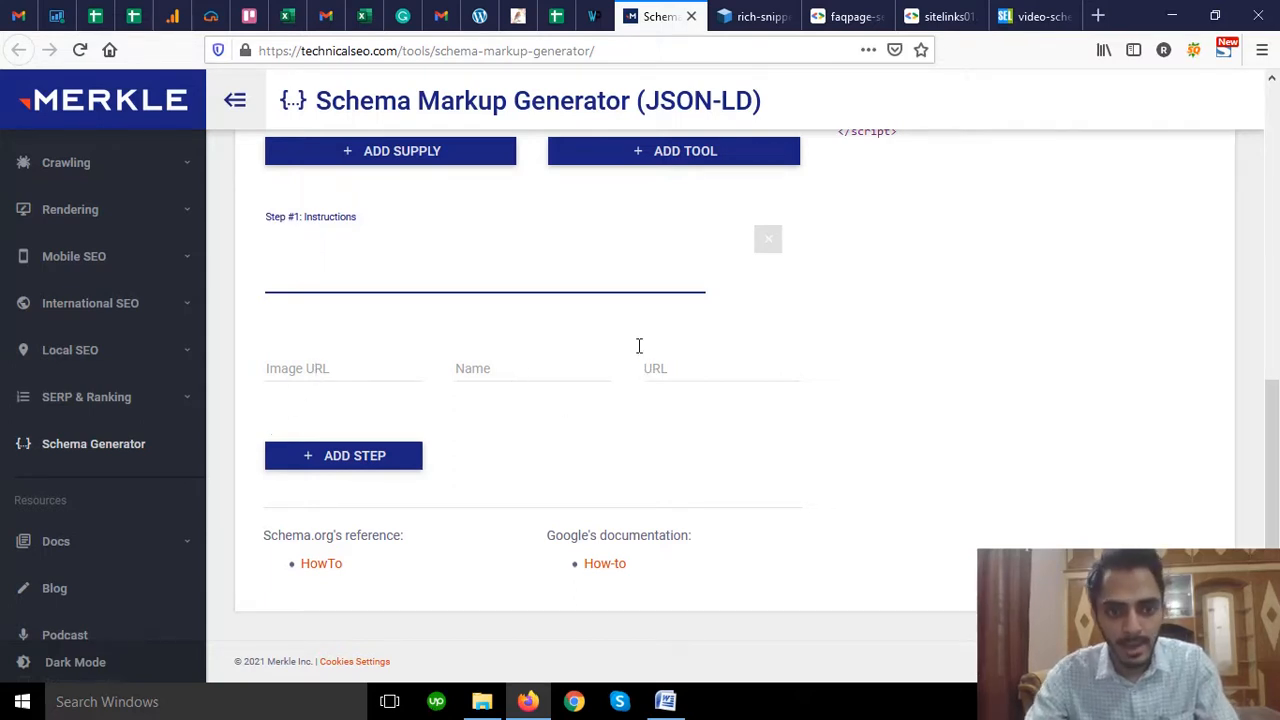
click(665, 366)
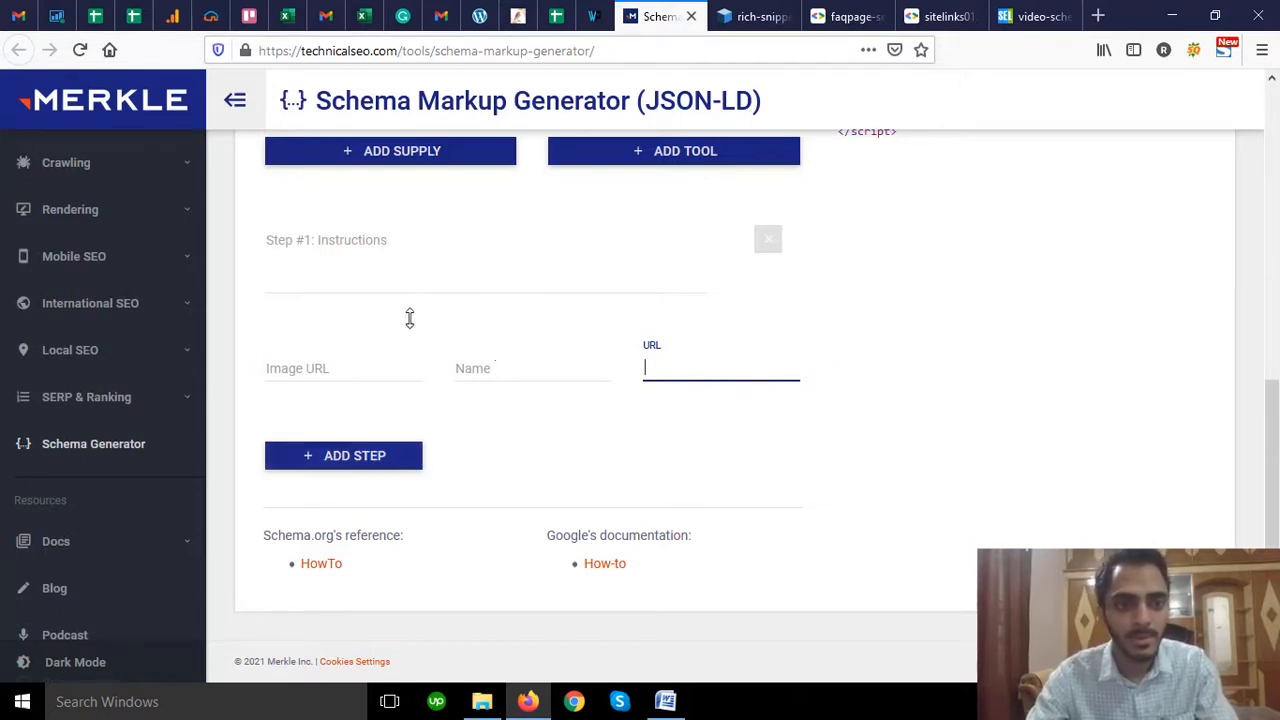
click(333, 456)
scroll(334, 460, down, 2)
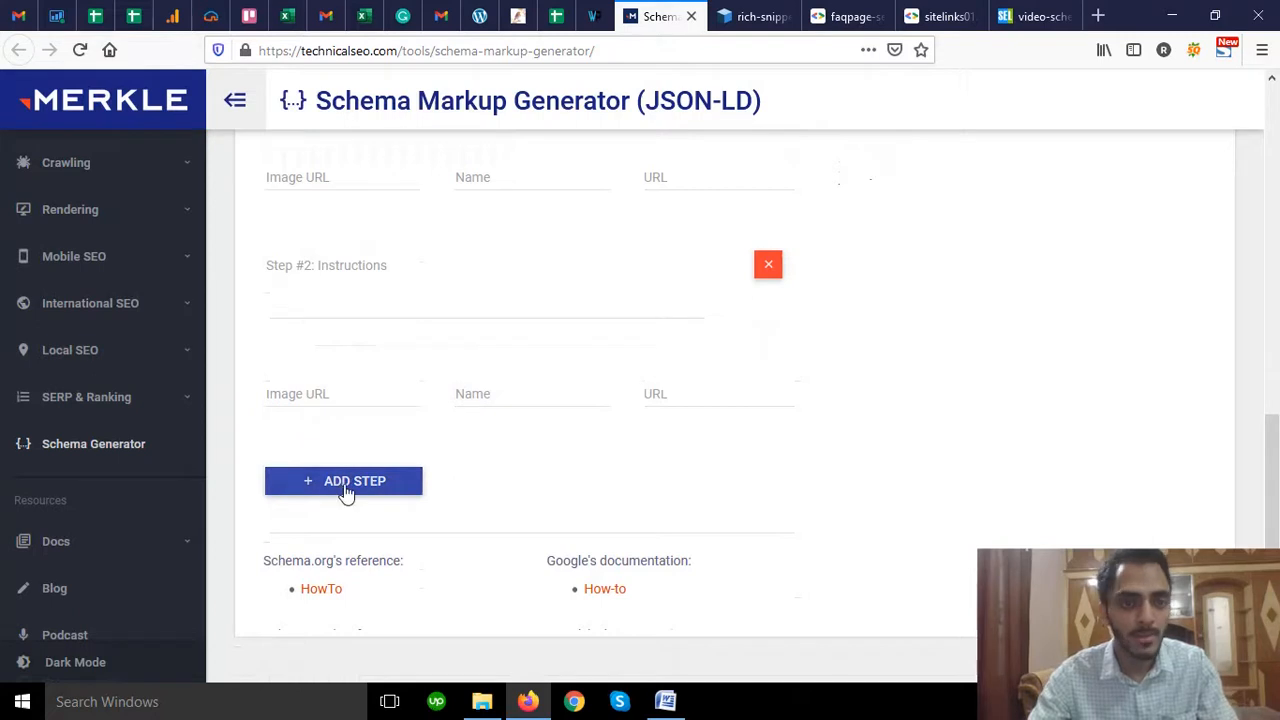
click(345, 493)
scroll(657, 486, up, 2)
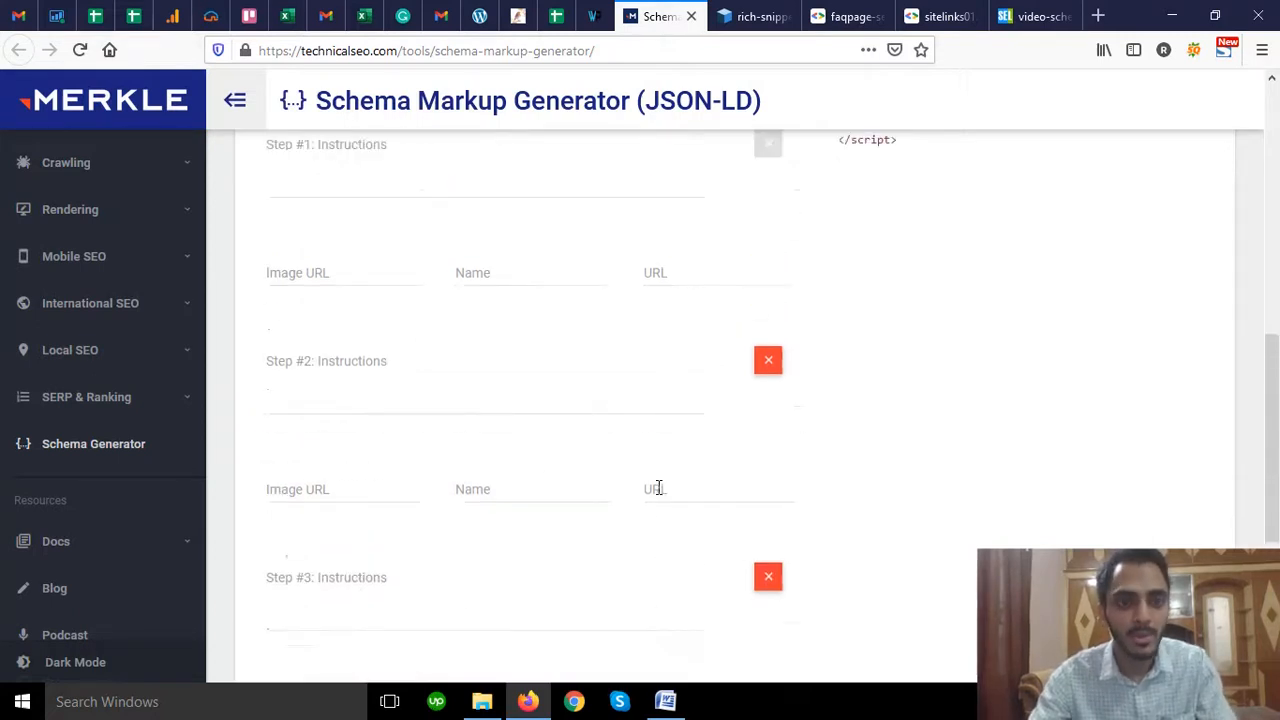
- Switch the markup type to Job Posting and look through its empty form fields
scroll(657, 486, up, 5)
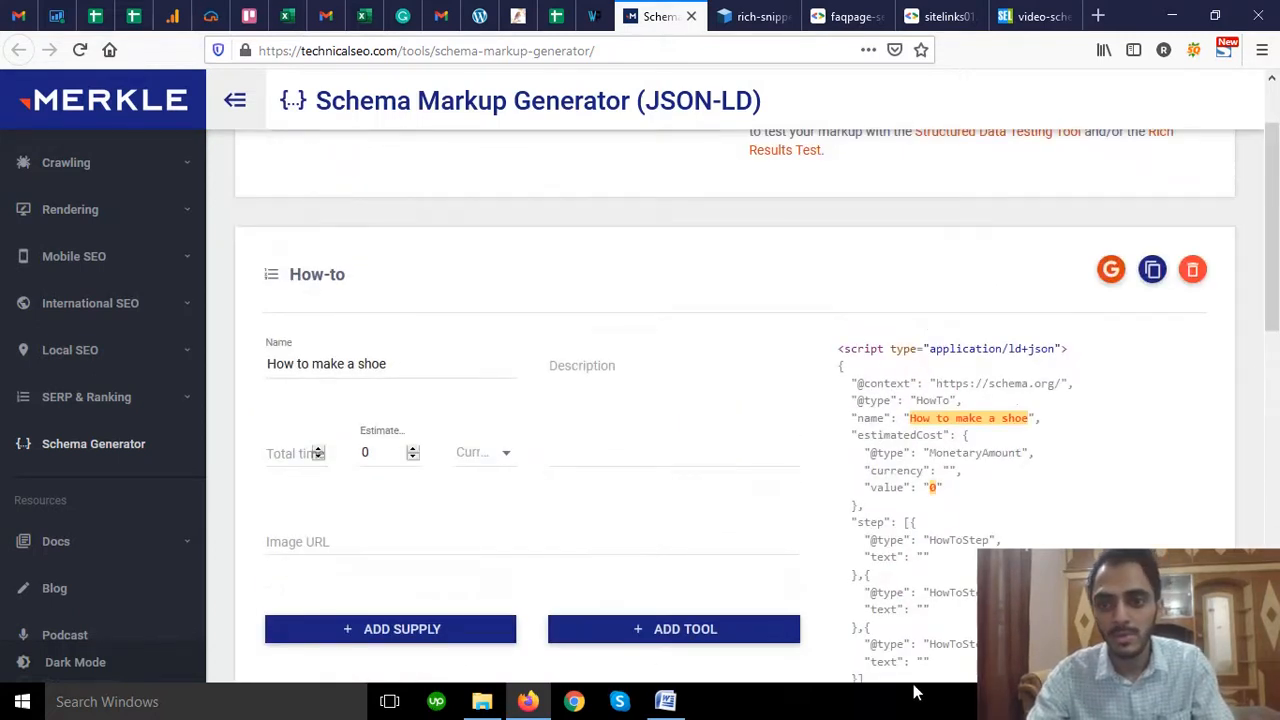
scroll(651, 440, up, 1)
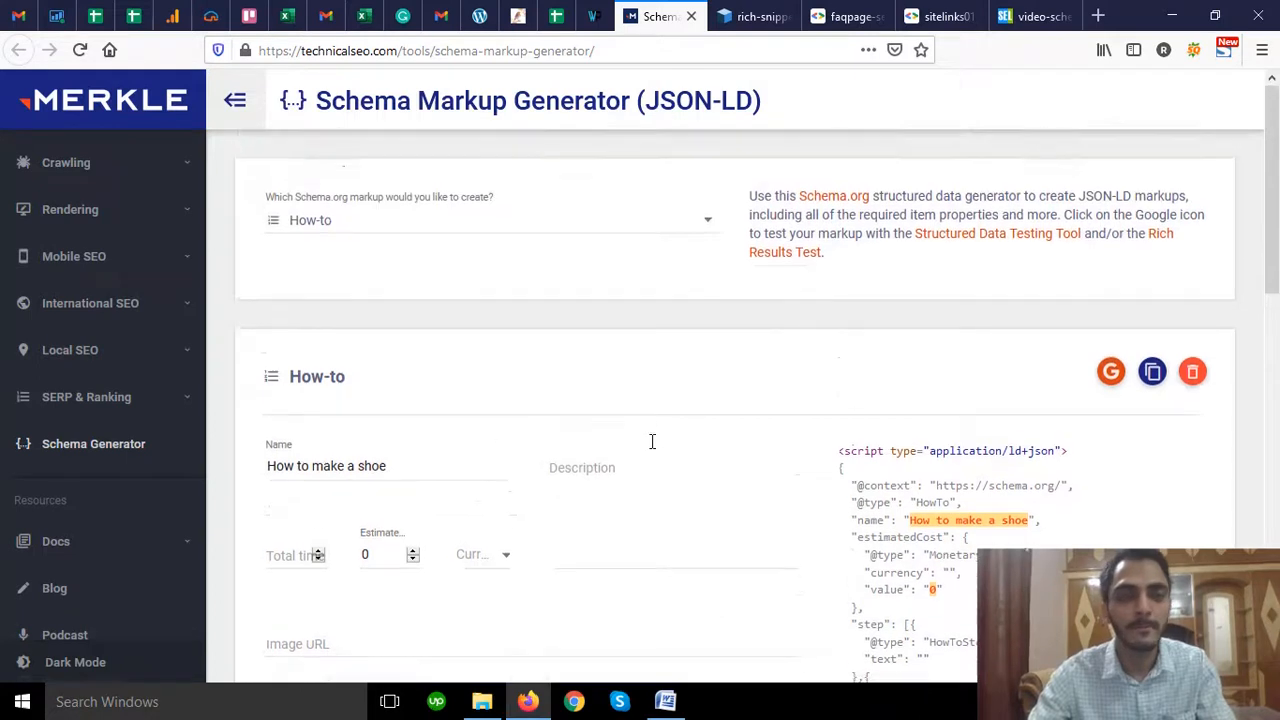
click(413, 234)
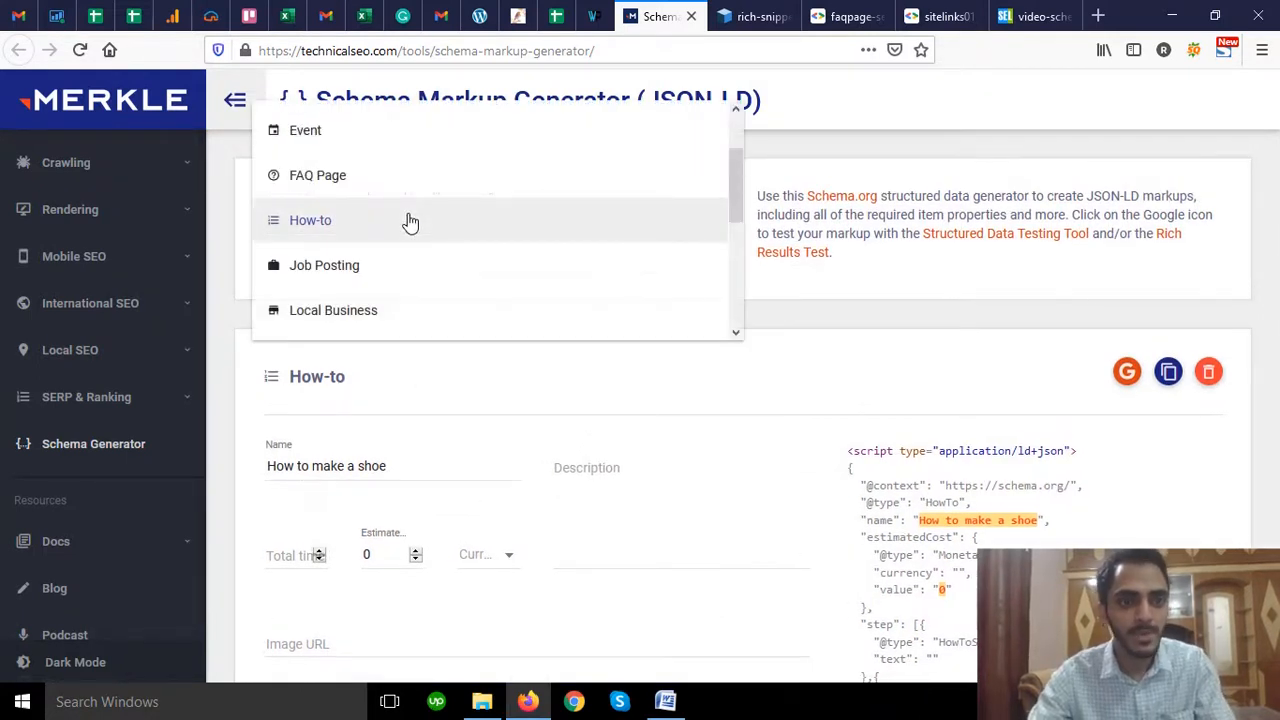
click(366, 277)
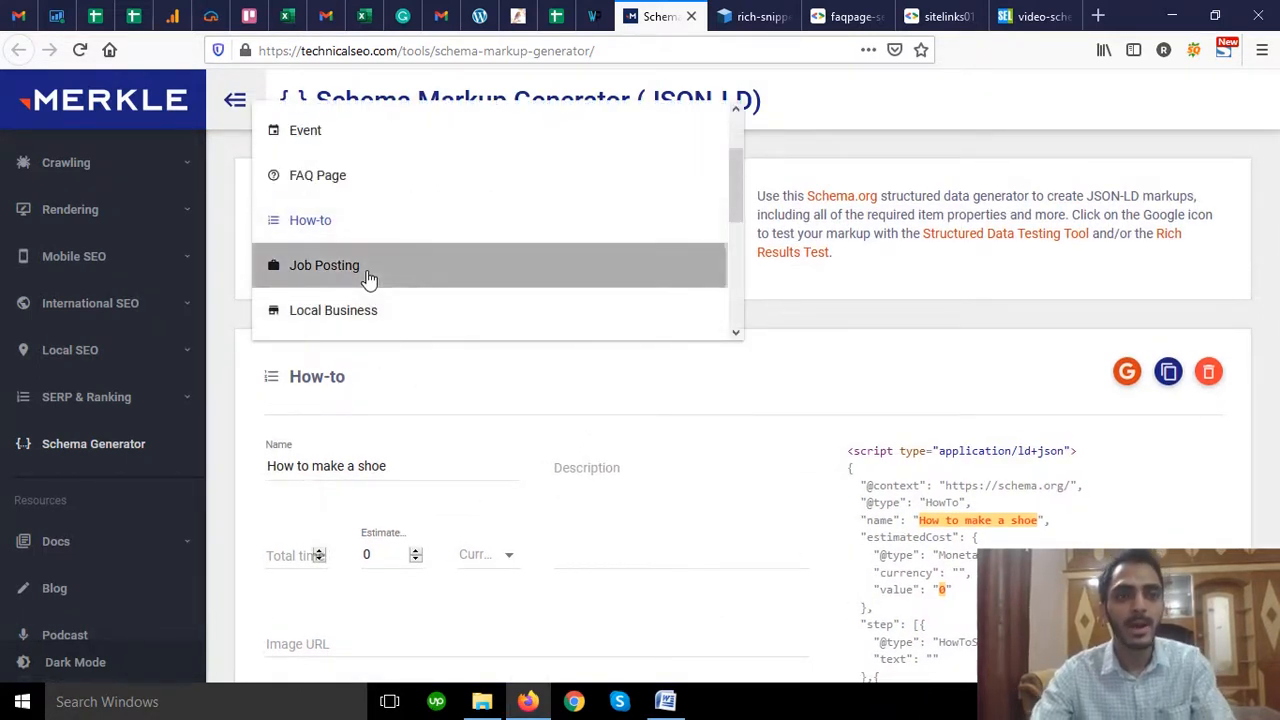
scroll(366, 277, down, 2)
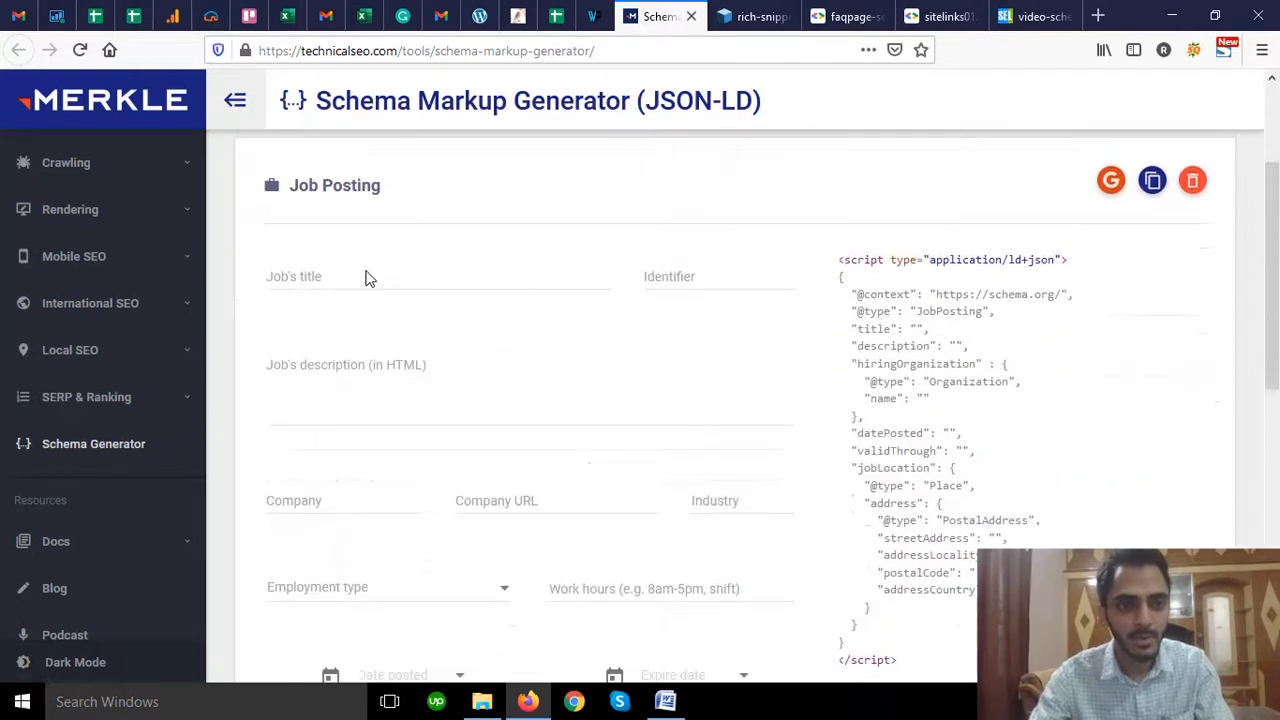
scroll(366, 277, down, 1)
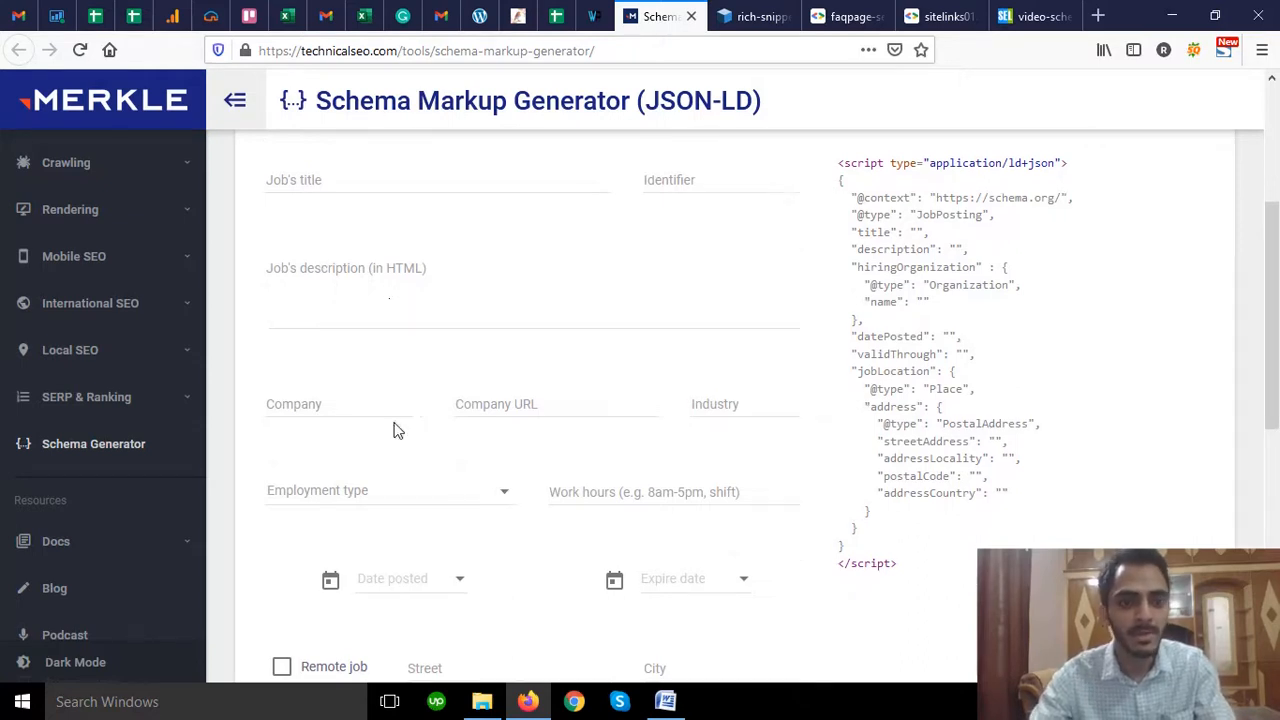
scroll(398, 429, down, 2)
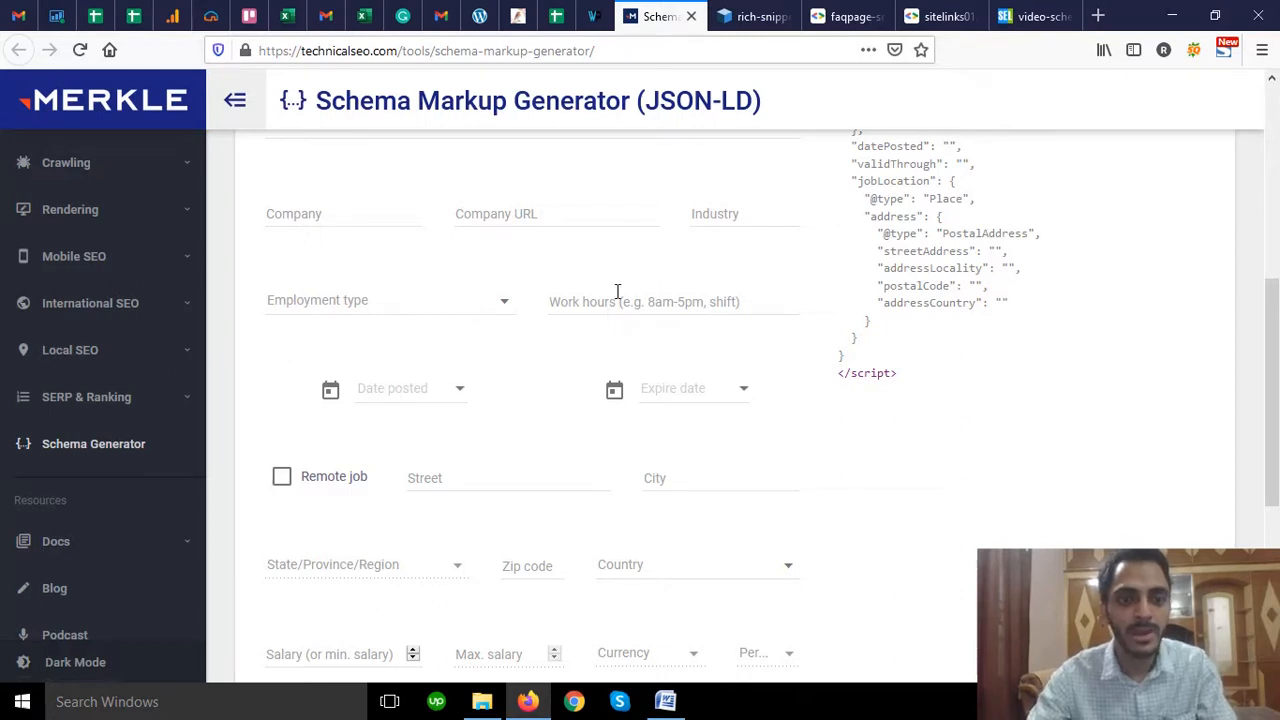
- Switch the markup type to Local Business and show its form
scroll(557, 286, up, 5)
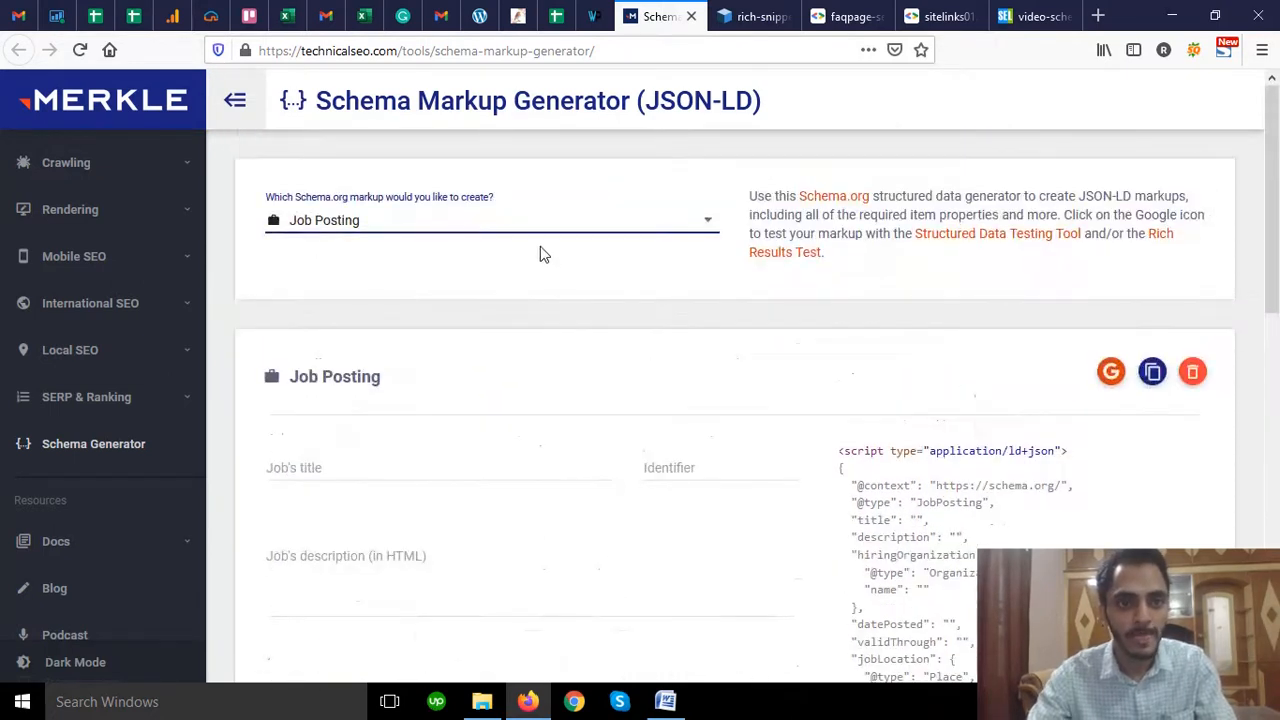
click(477, 229)
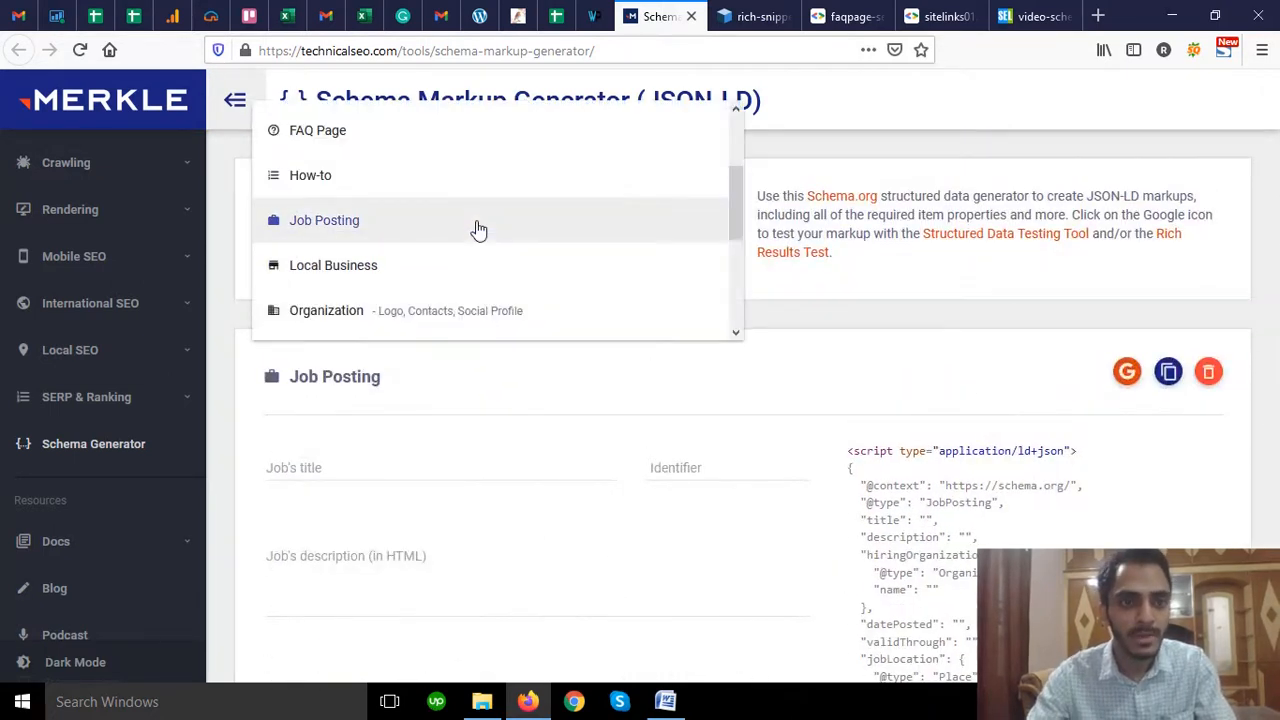
click(341, 268)
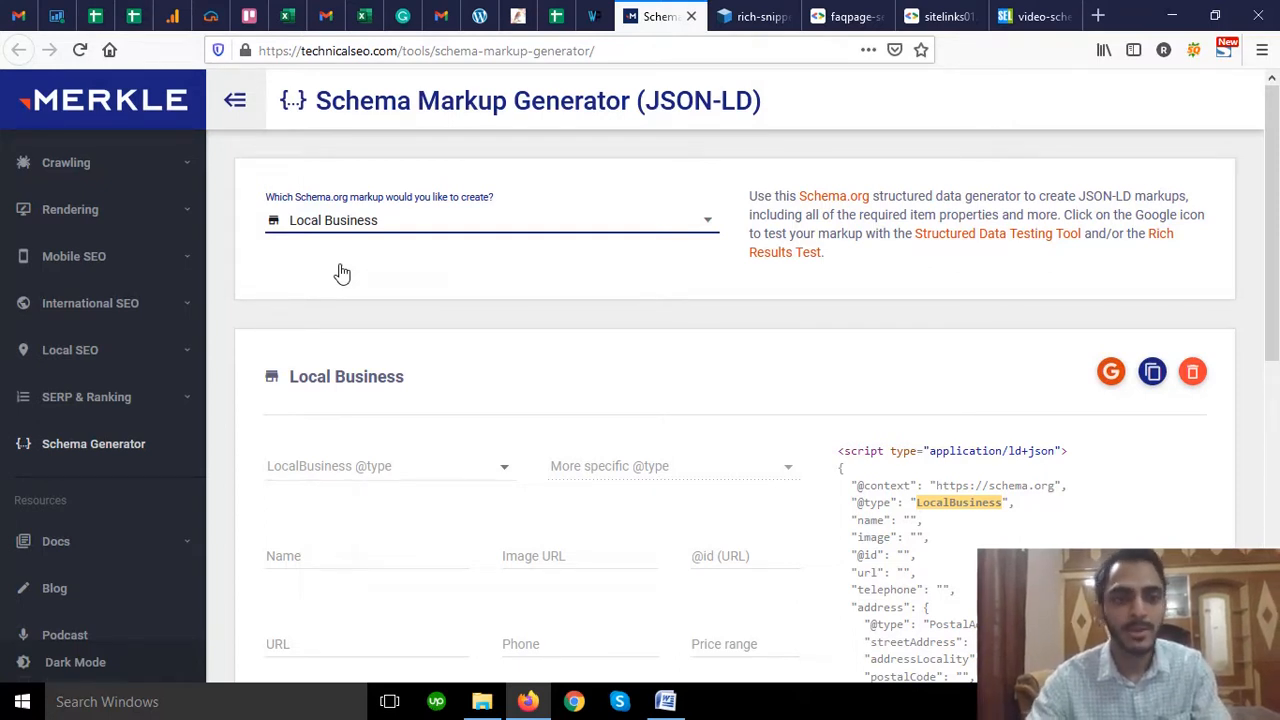
scroll(342, 272, down, 2)
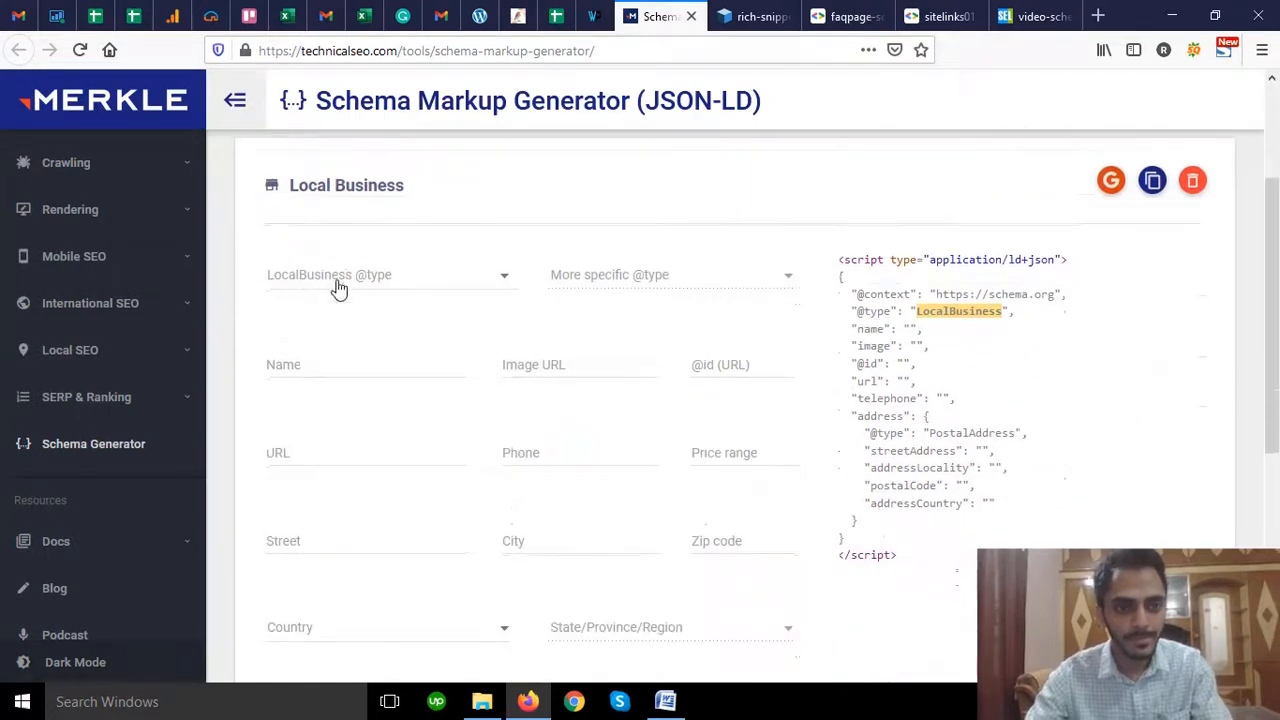
click(371, 294)
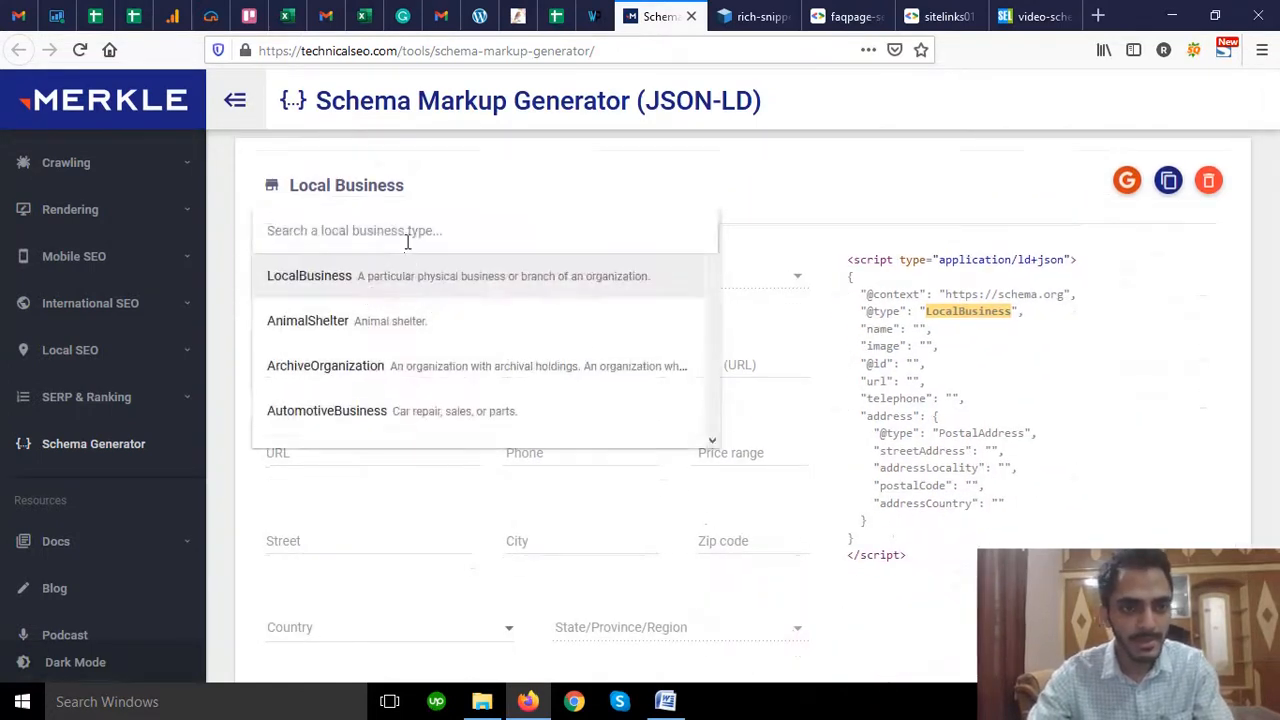
click(791, 262)
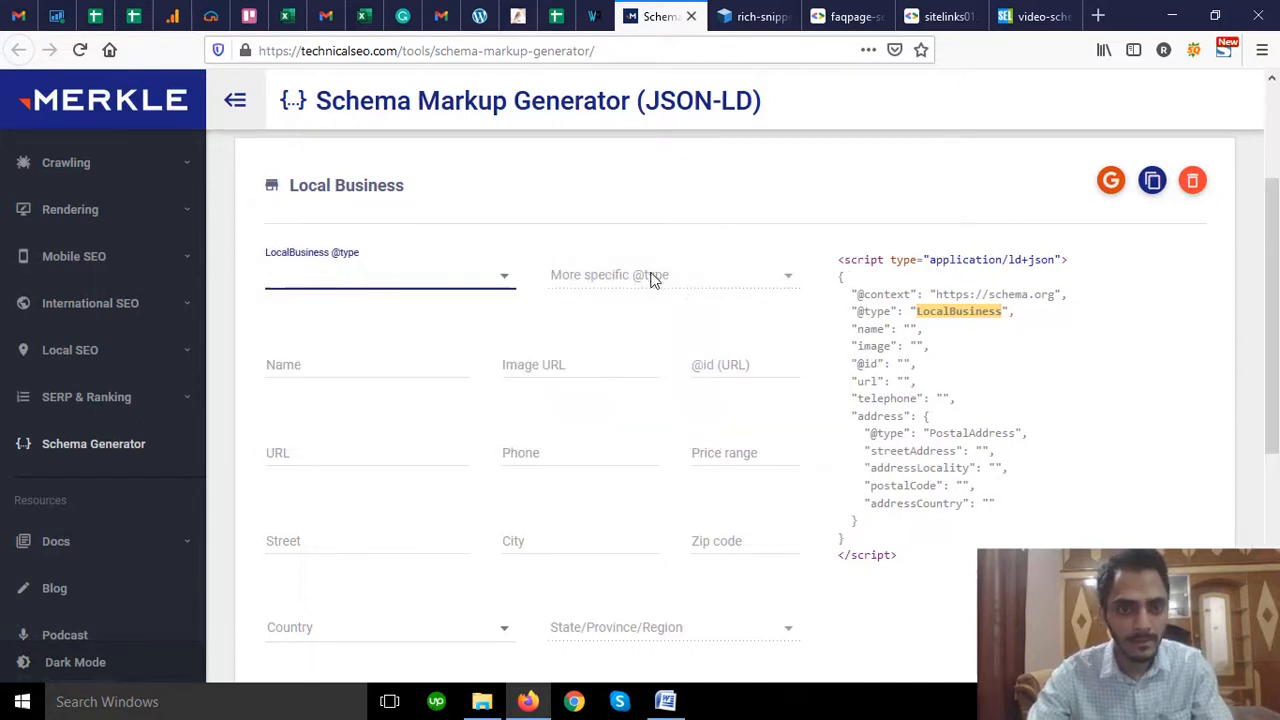
click(320, 371)
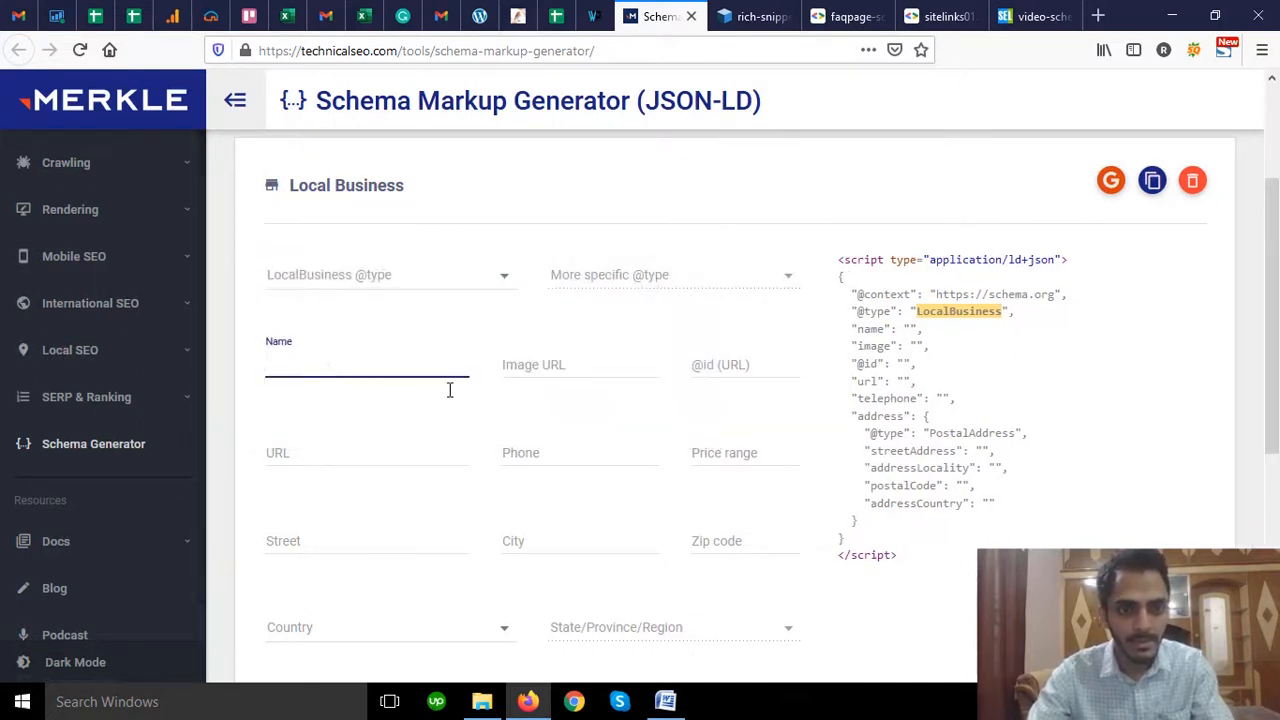
click(606, 369)
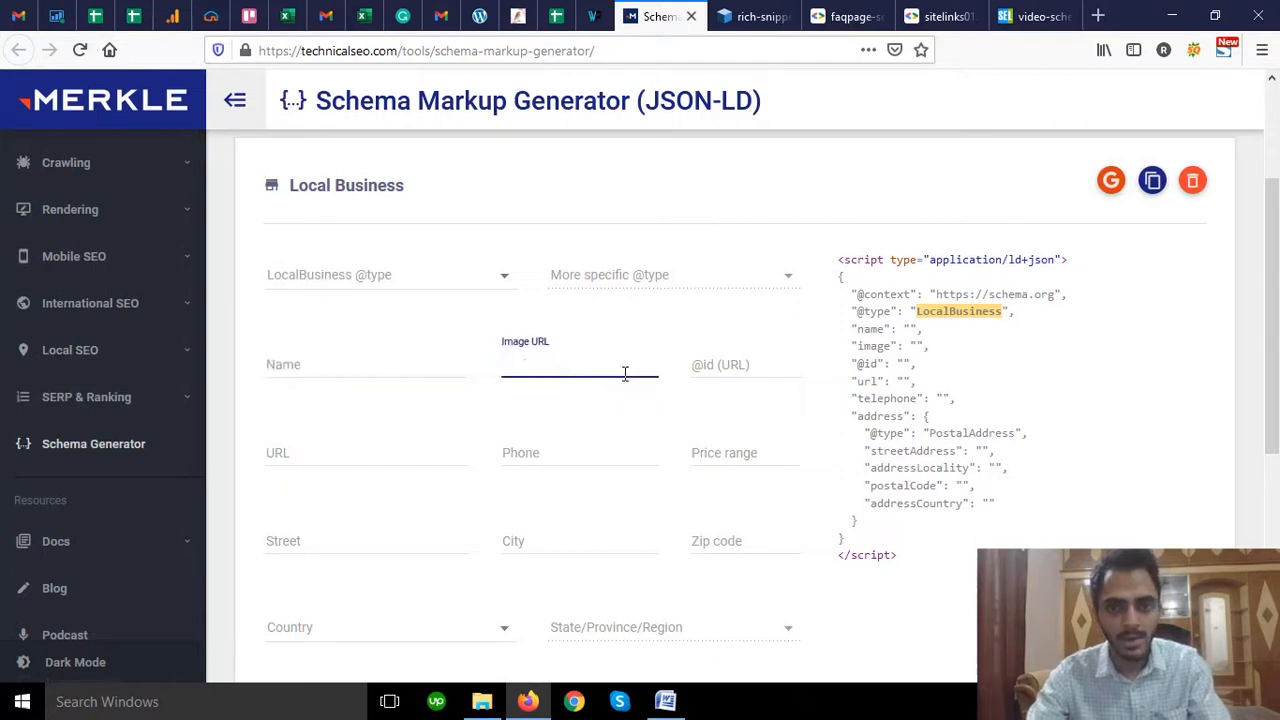
click(719, 384)
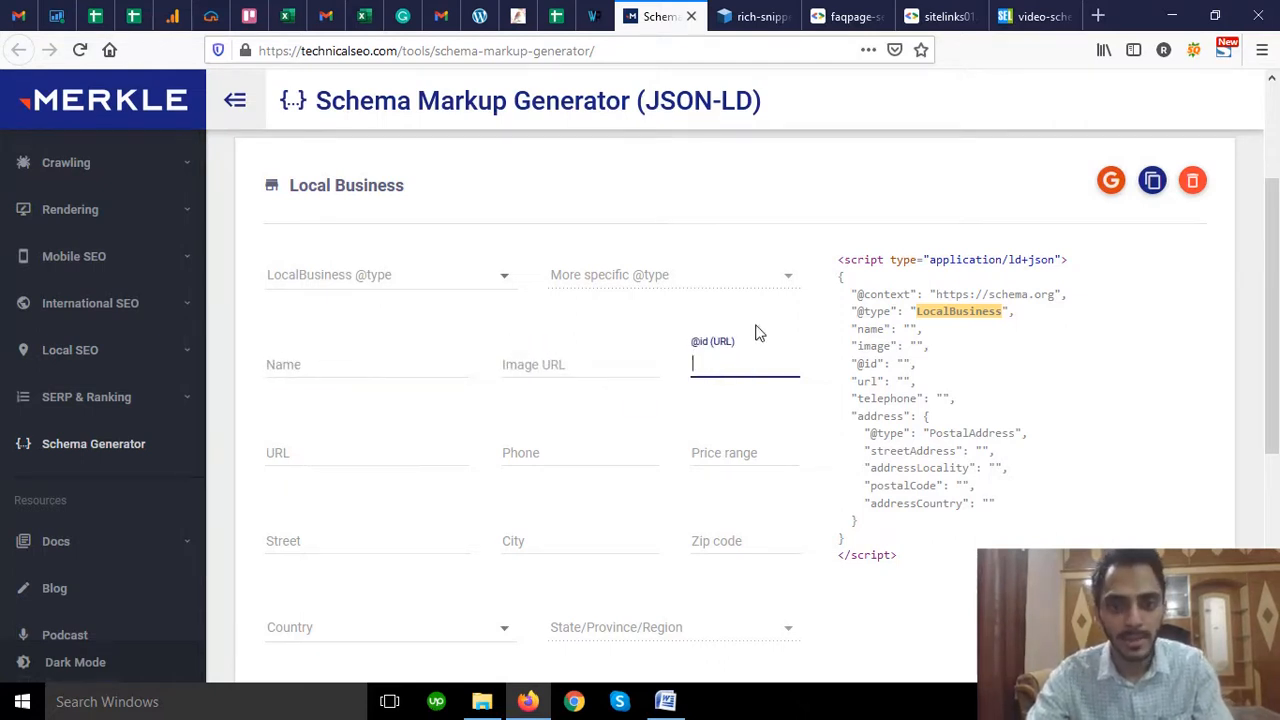
scroll(755, 332, down, 2)
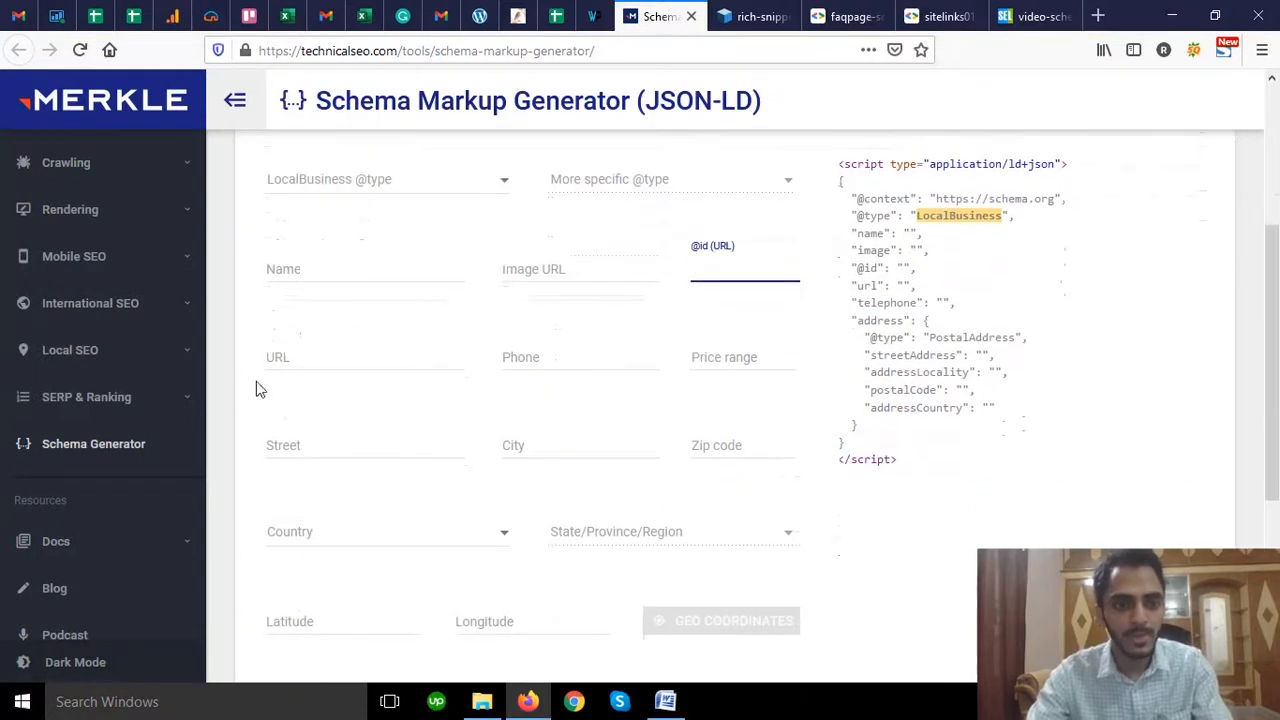
click(302, 357)
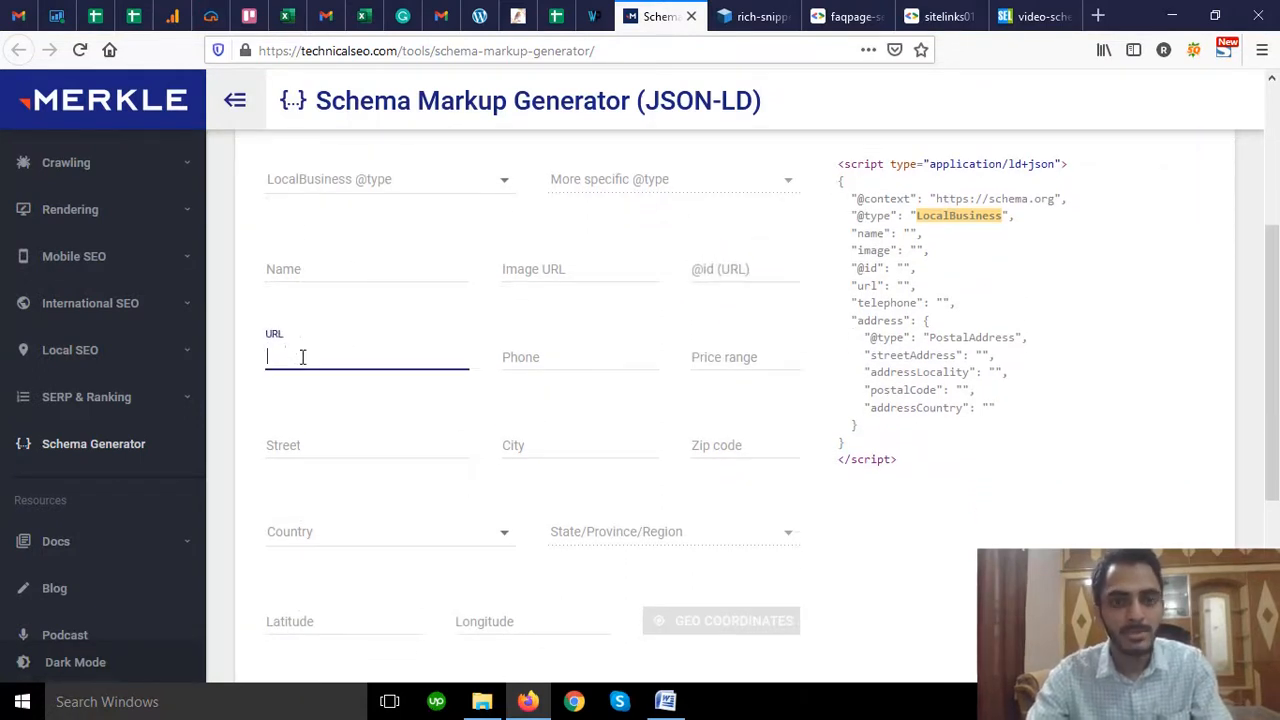
- Set the local business's price range to "1$ -5$"
click(710, 364)
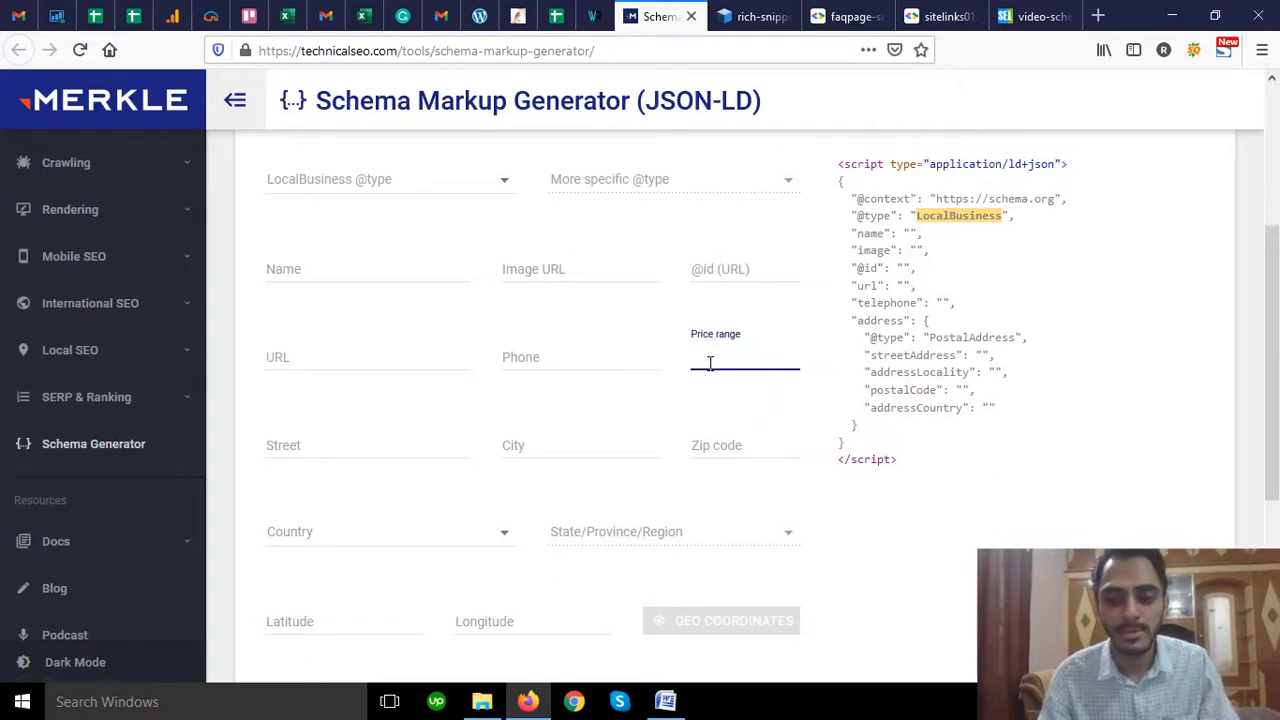
text(1$)
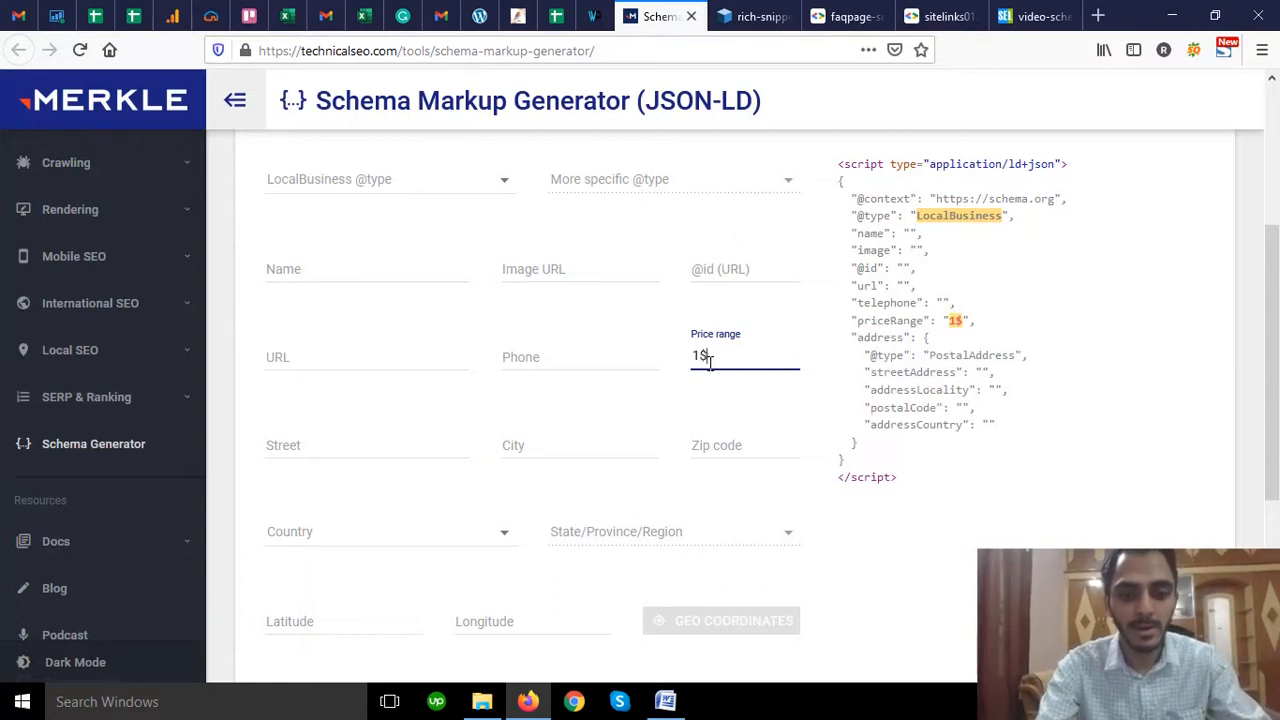
text(-5$)
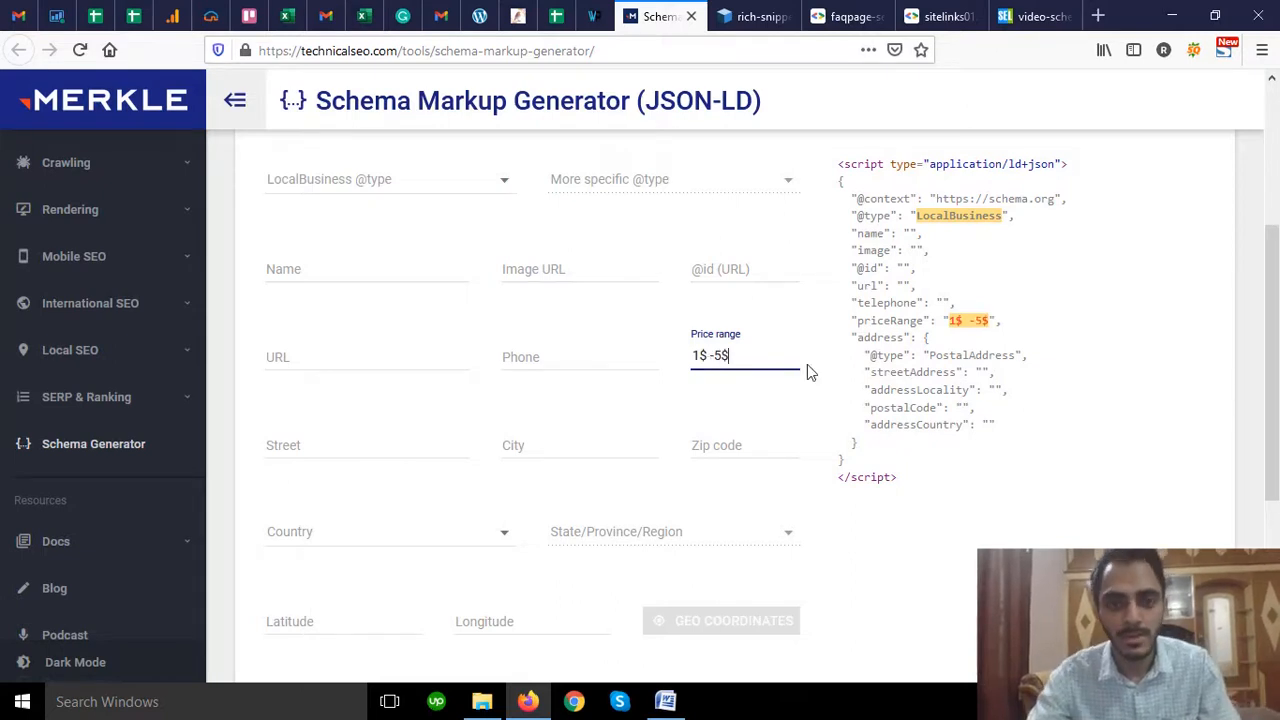
- Review the local business's address, coordinates, opening hours, social profile and department options, leaving them empty, and check the generated markup
scroll(807, 364, down, 2)
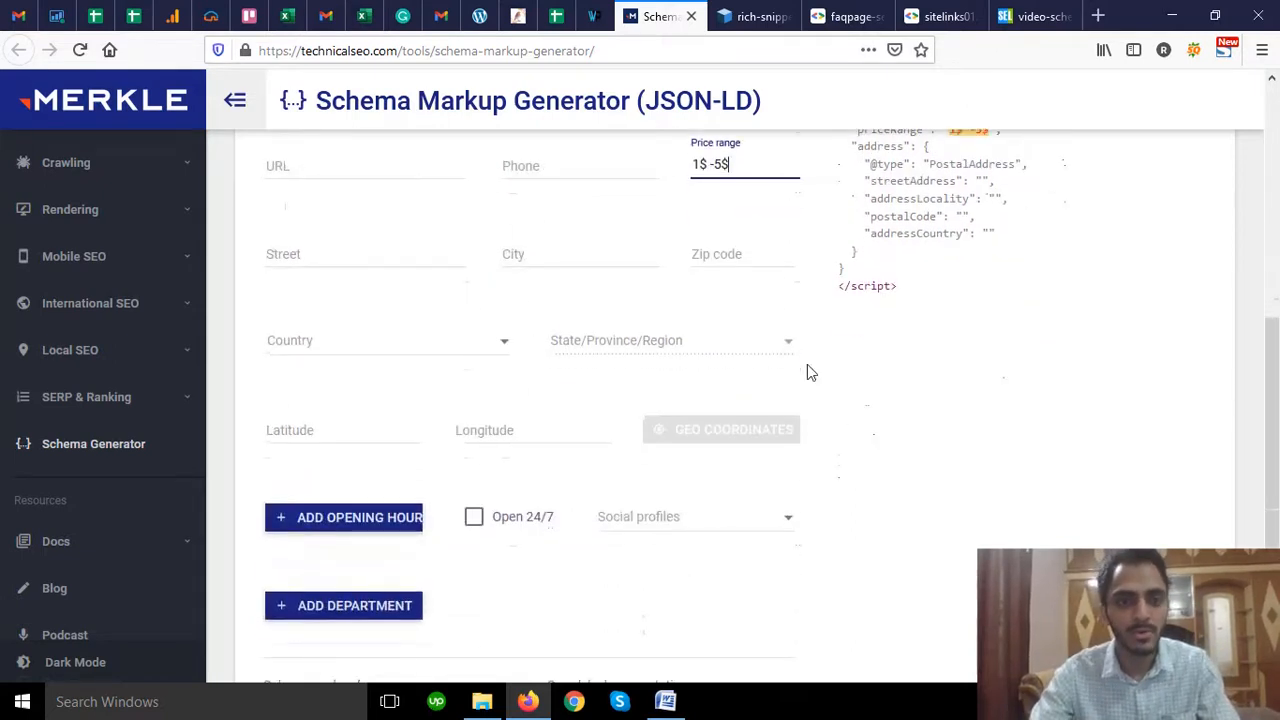
click(393, 261)
click(591, 257)
scroll(605, 296, down, 1)
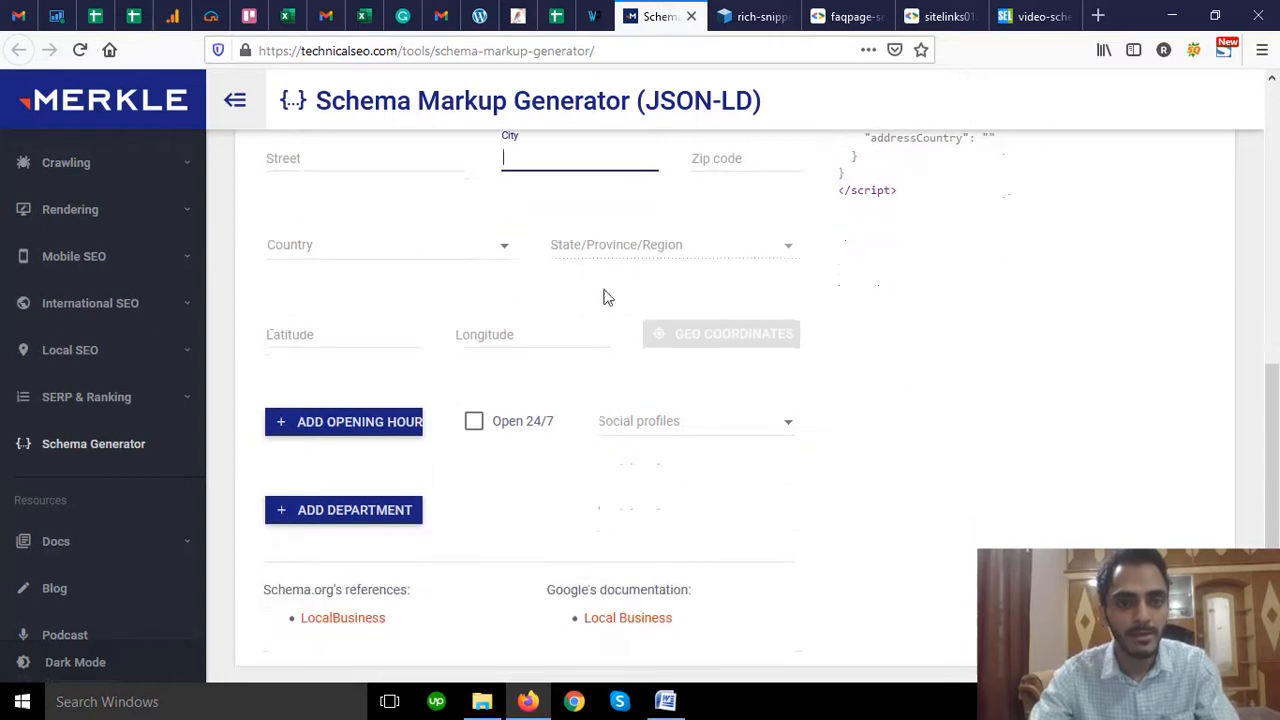
scroll(420, 380, down, 1)
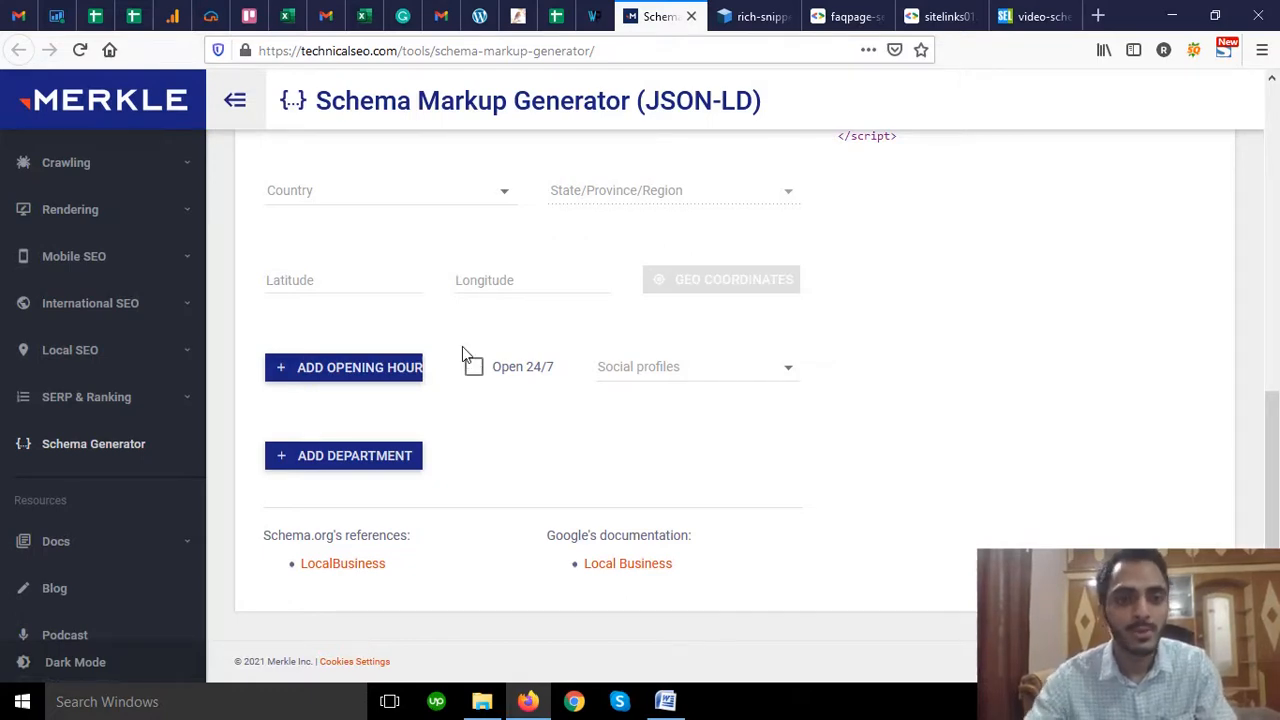
scroll(608, 374, up, 3)
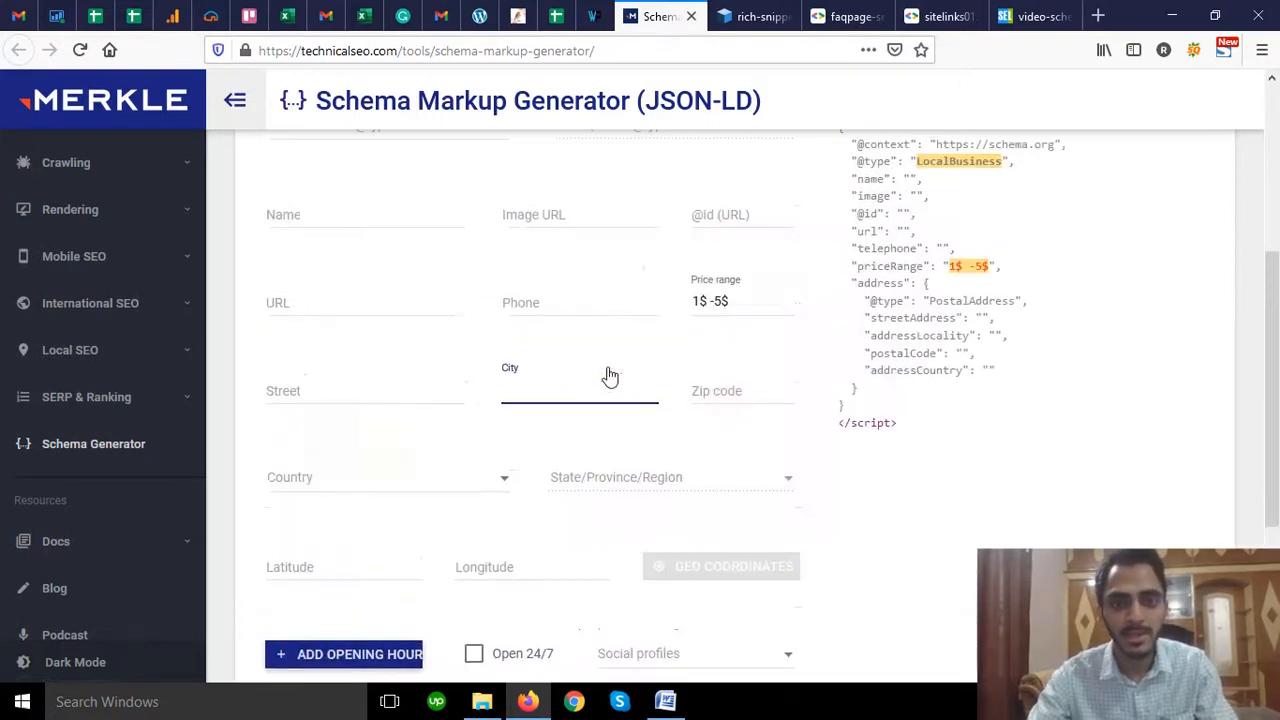
scroll(609, 372, up, 3)
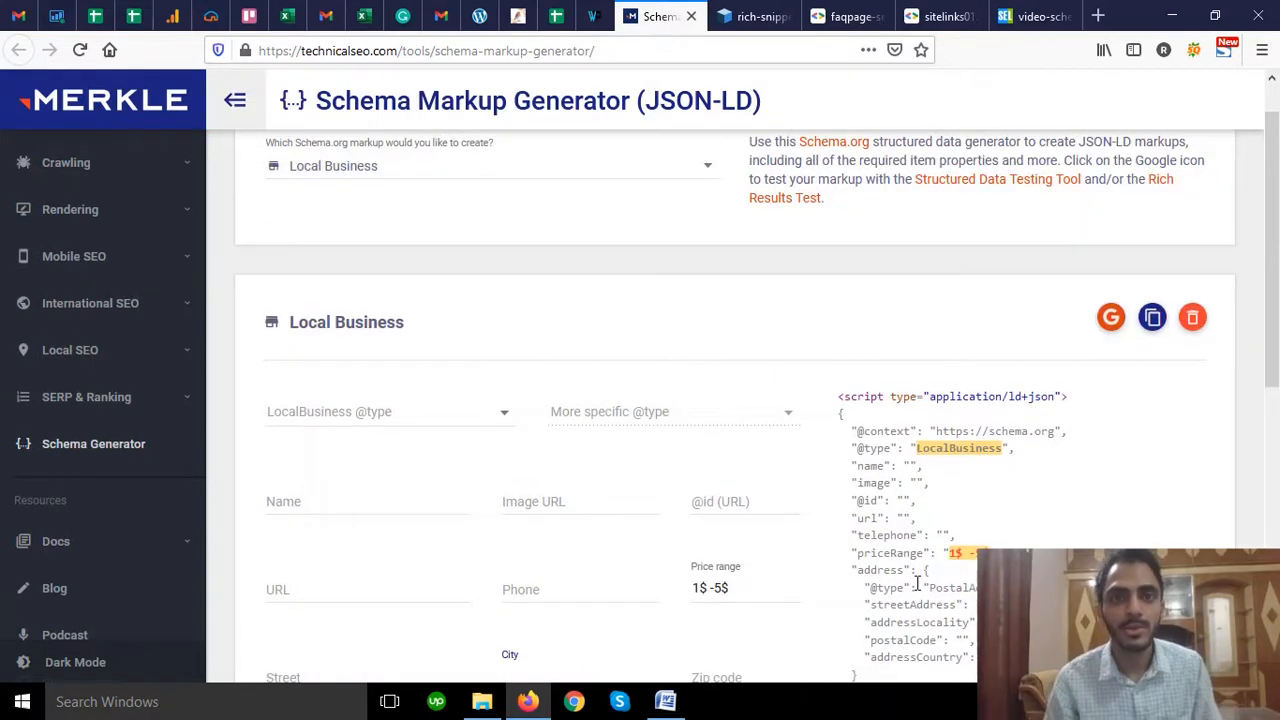
- Switch the markup type to Organization and browse its organization types and form fields without choosing a type
scroll(876, 400, up, 1)
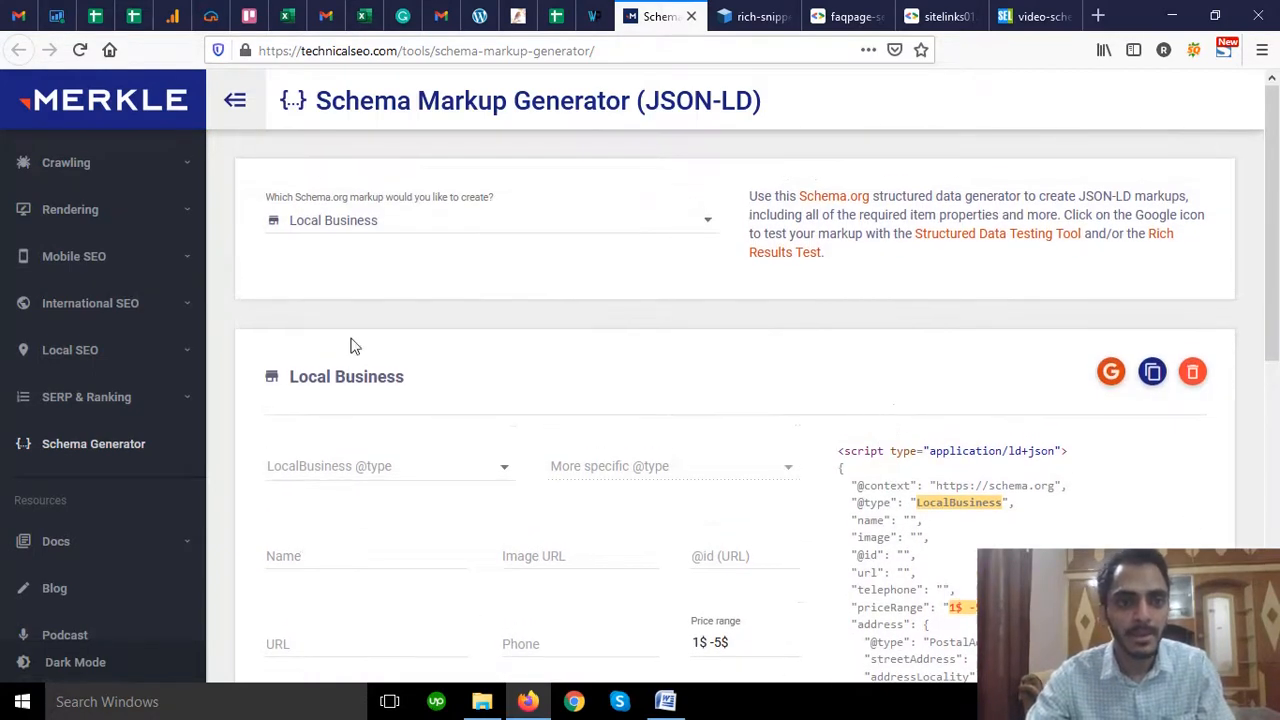
click(366, 238)
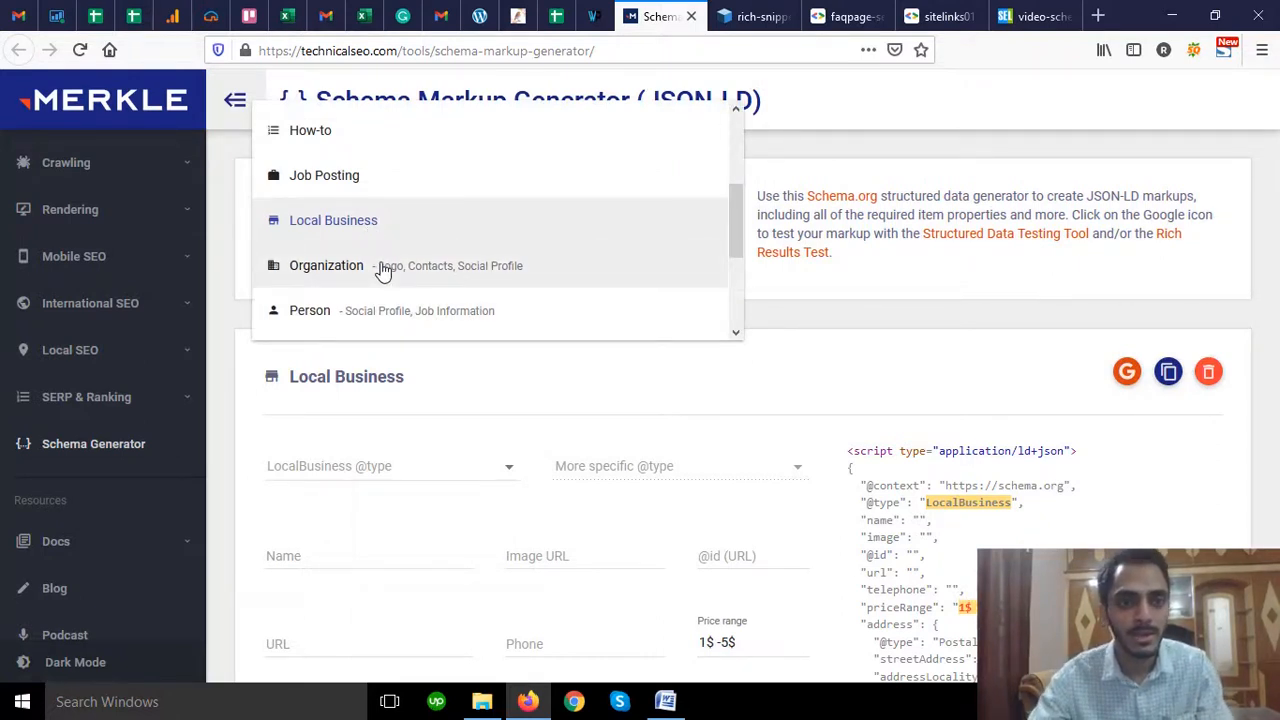
click(383, 271)
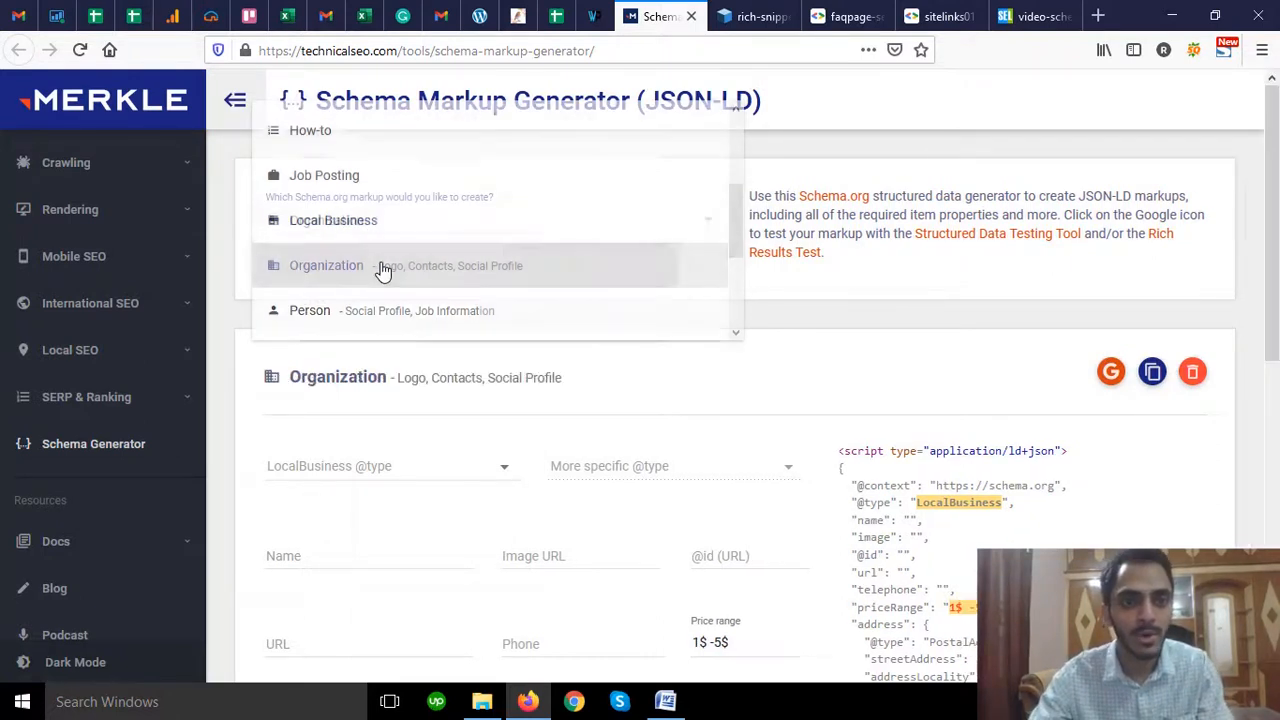
click(368, 467)
scroll(476, 496, down, 3)
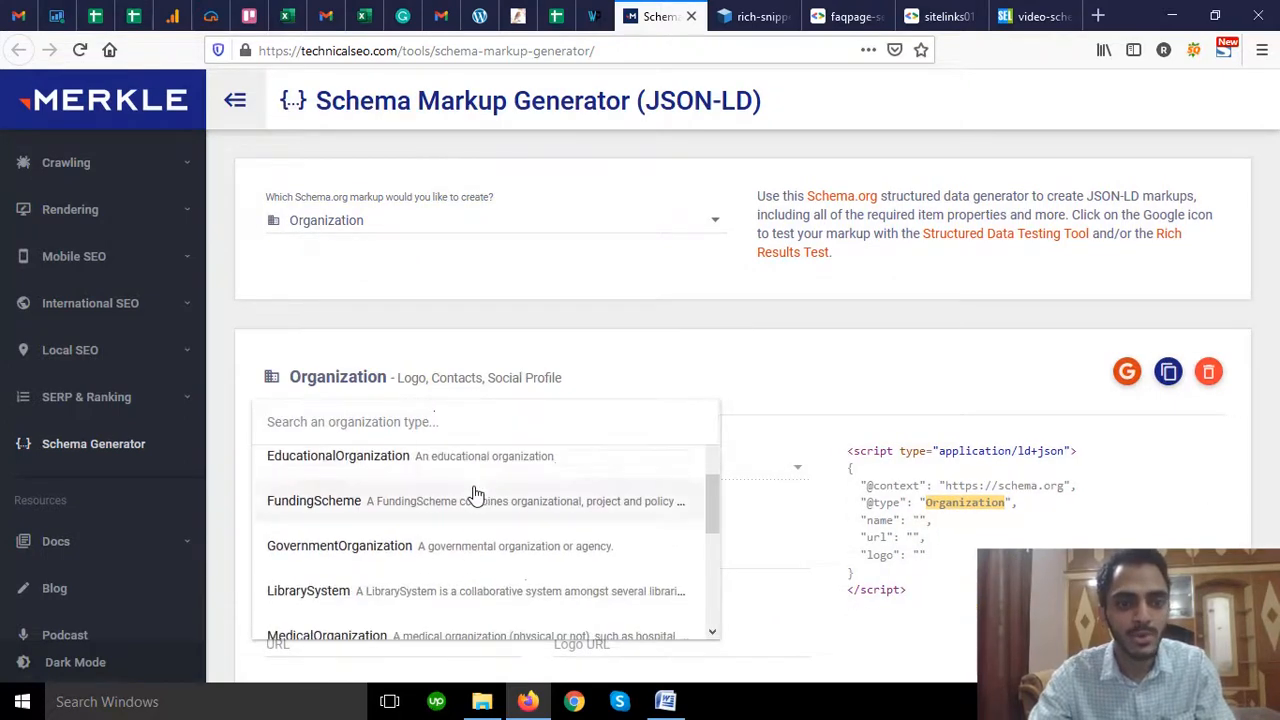
scroll(614, 466, up, 3)
click(759, 435)
scroll(760, 437, down, 2)
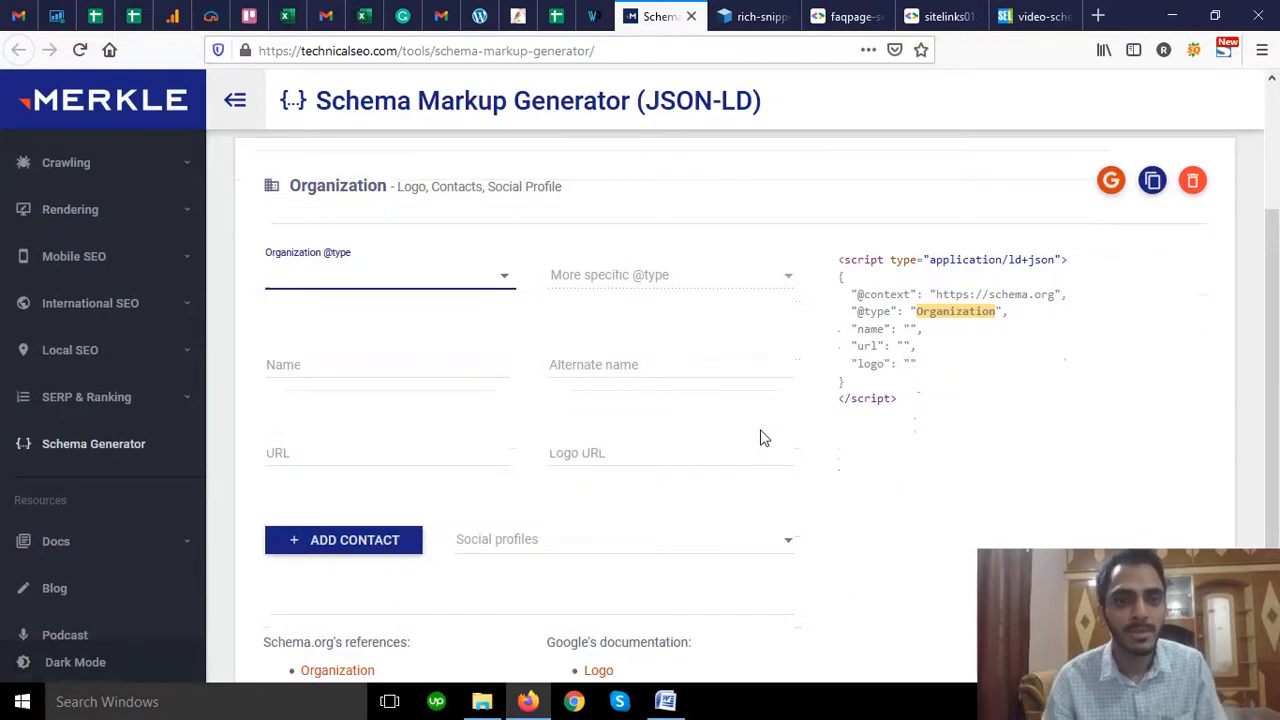
- Switch the markup type to Person and show its form fields
scroll(686, 412, up, 2)
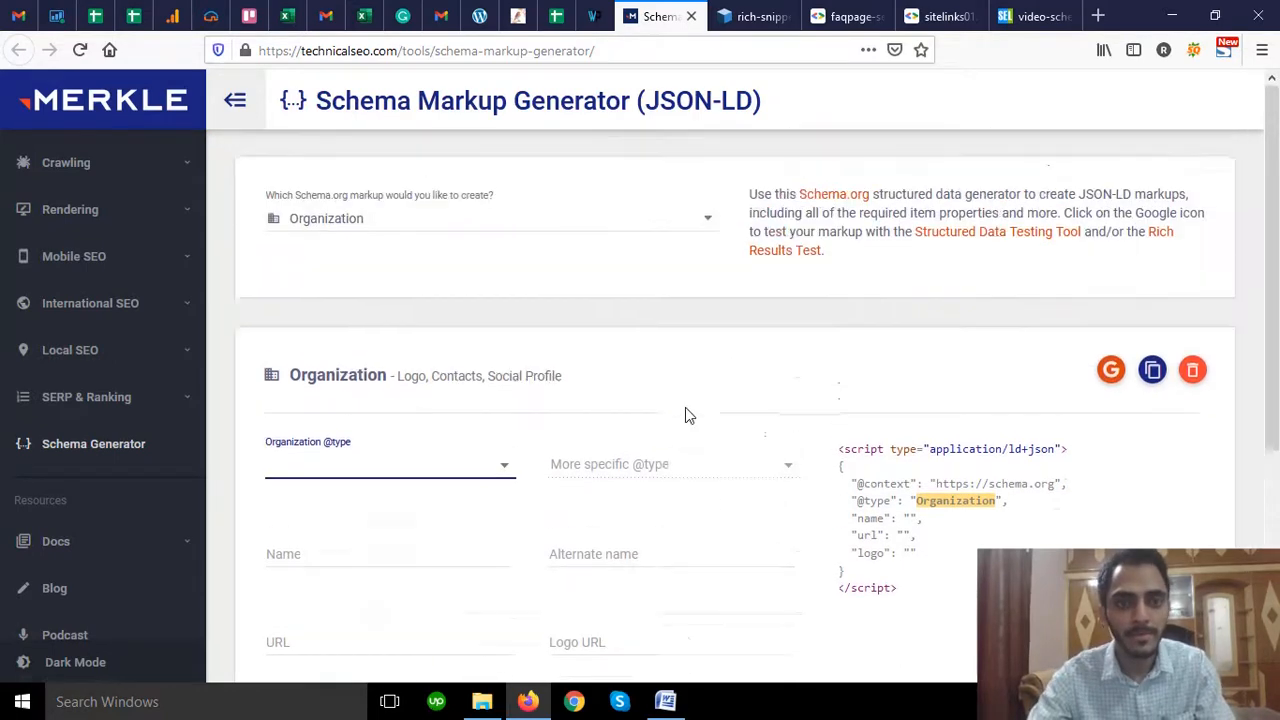
click(529, 234)
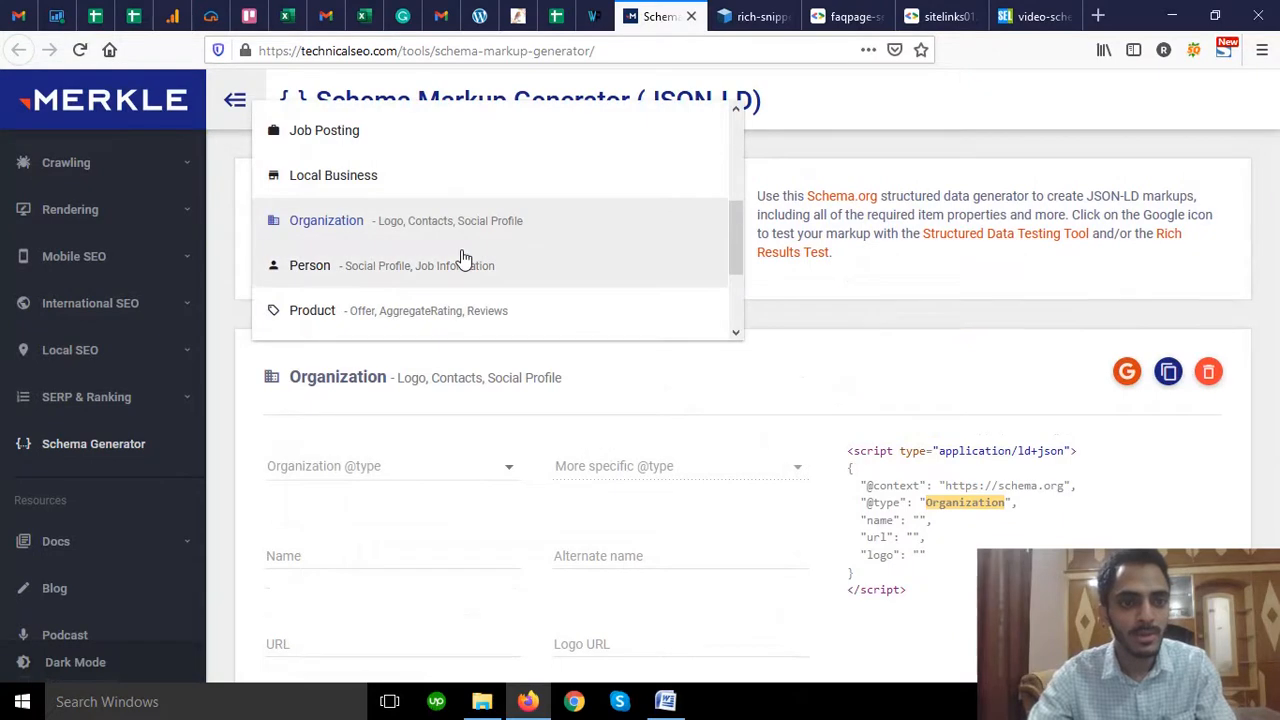
scroll(400, 245, down, 2)
click(356, 176)
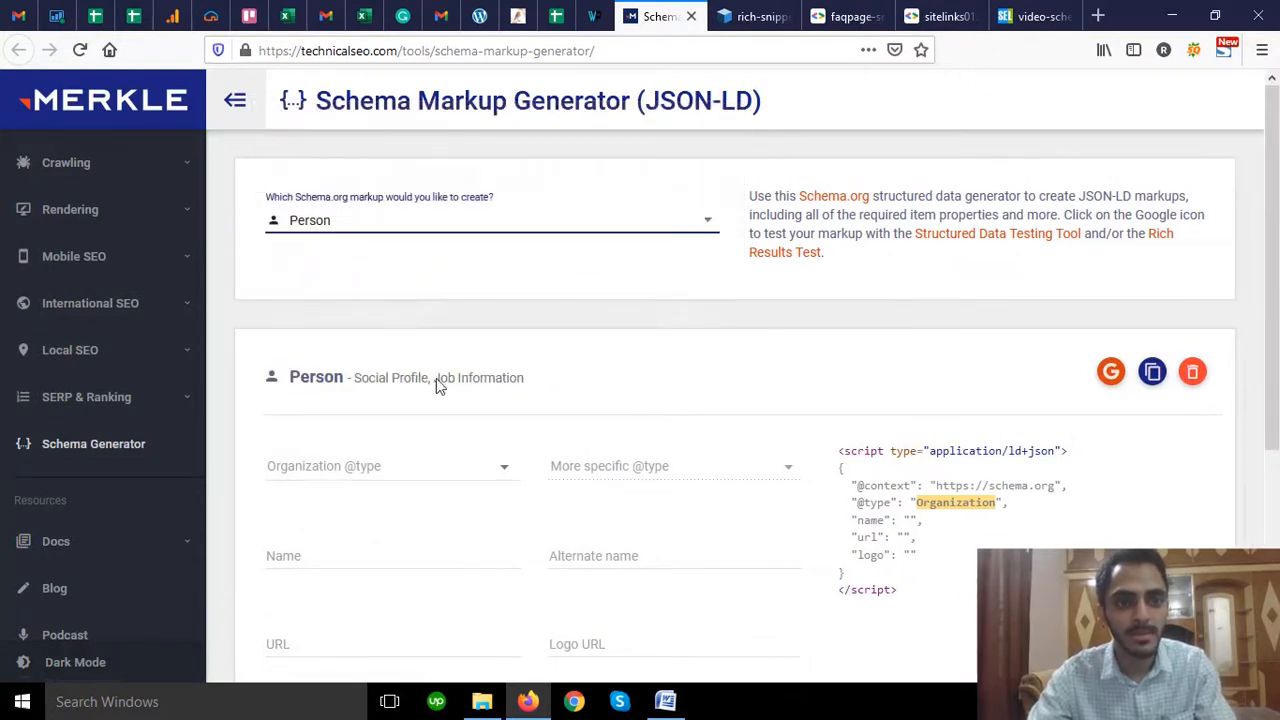
scroll(591, 405, down, 2)
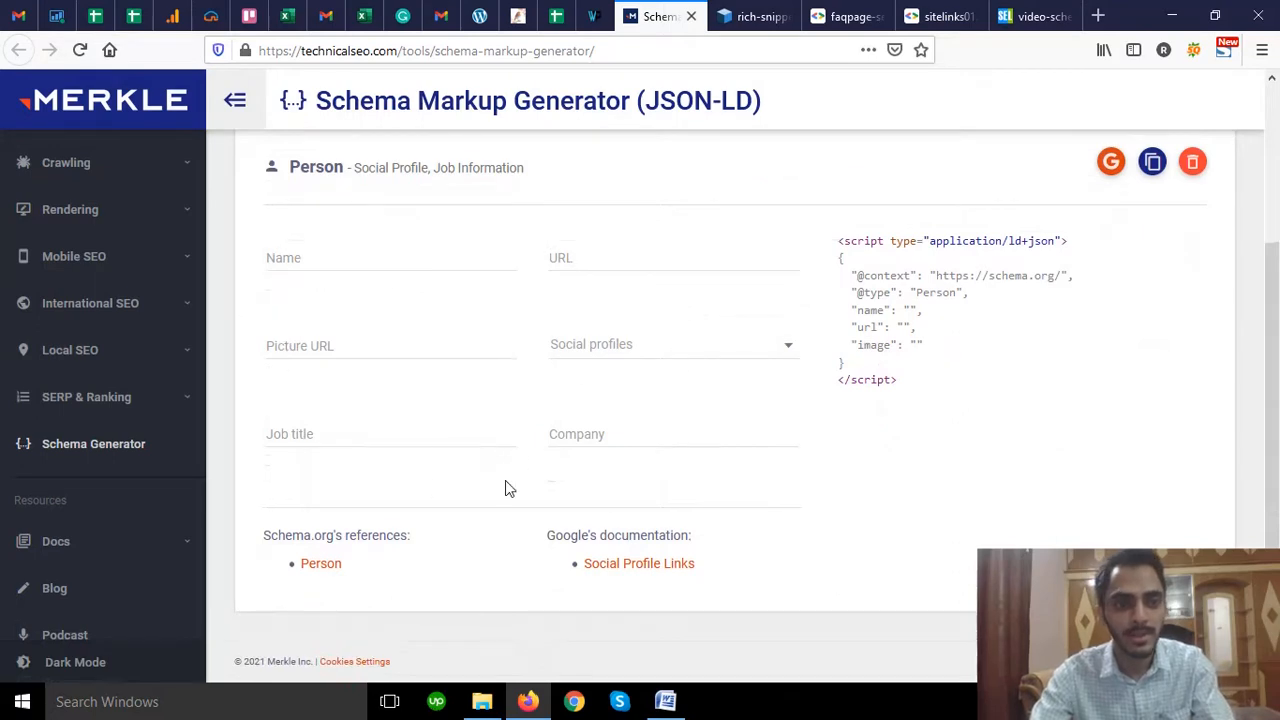
- Switch the markup type to Product and show its offer, rating and review form fields
scroll(620, 400, up, 3)
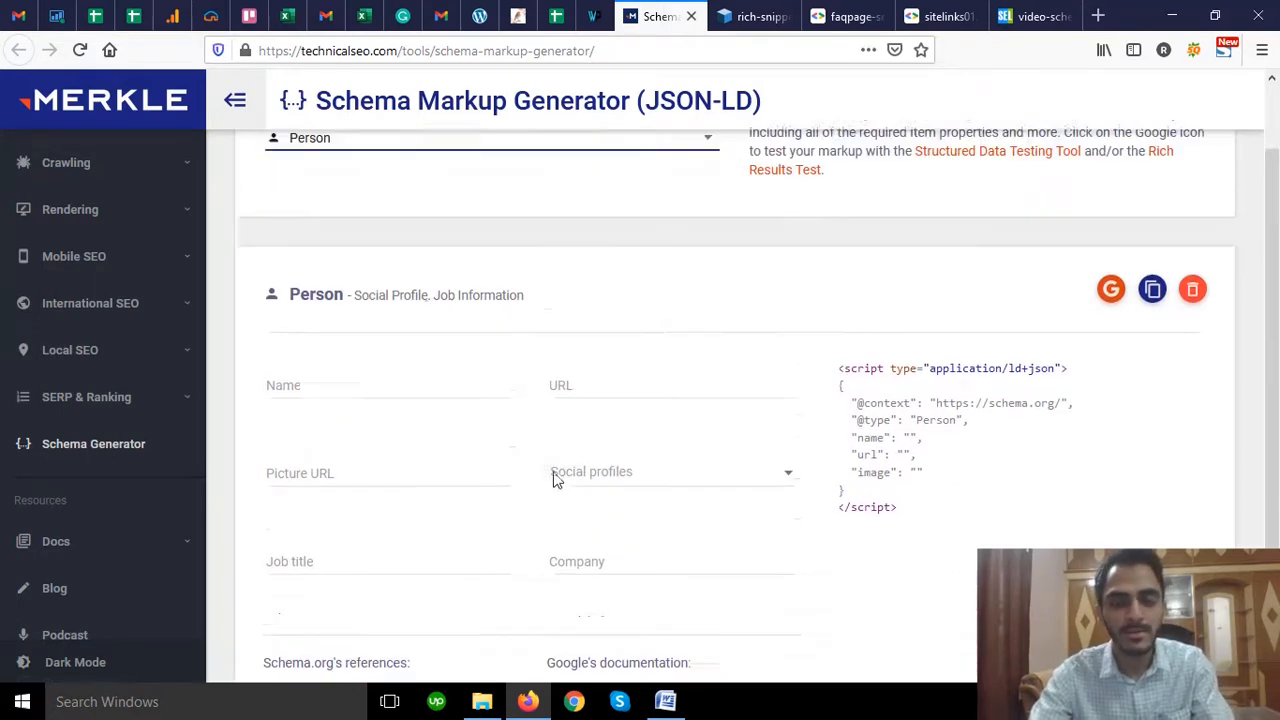
click(517, 236)
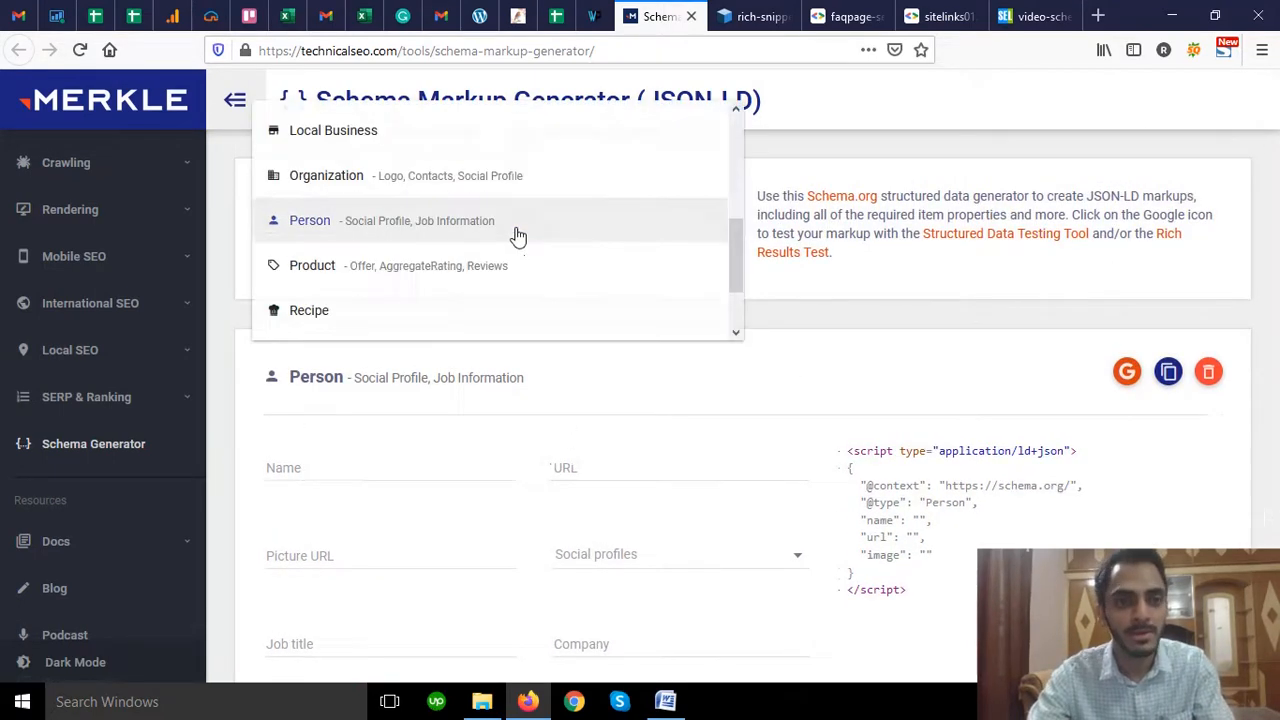
click(382, 272)
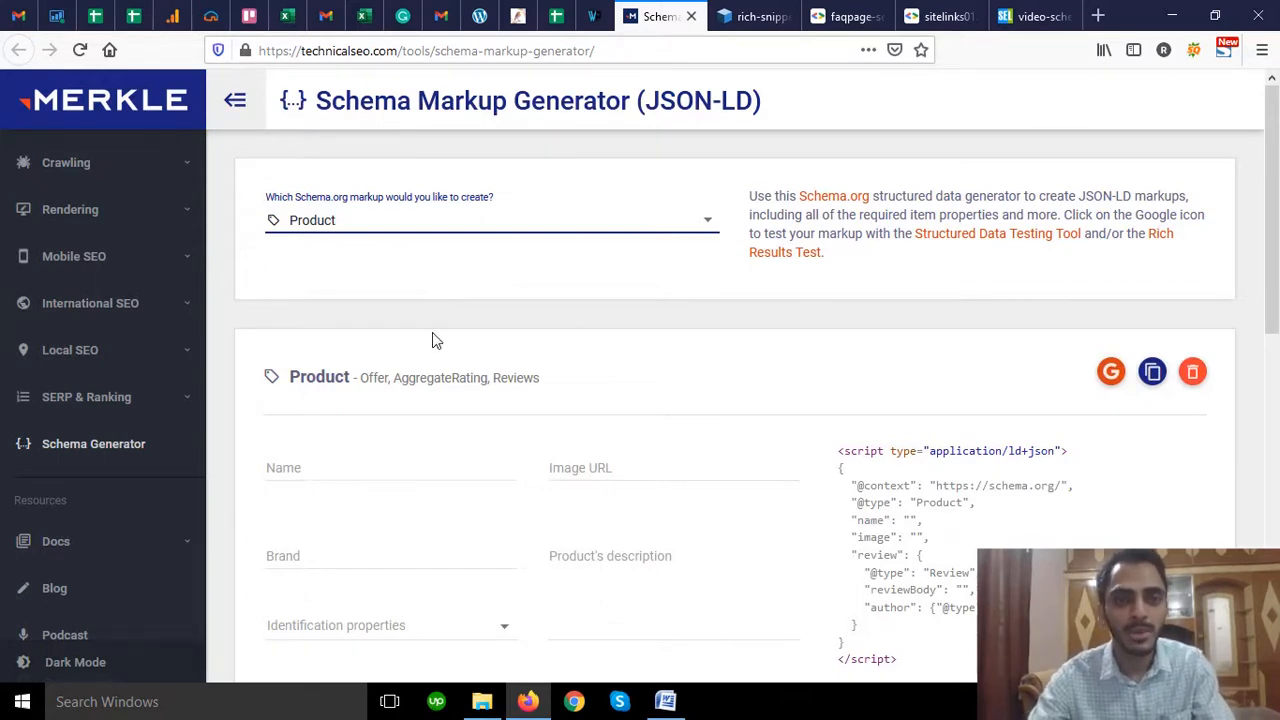
scroll(433, 335, down, 3)
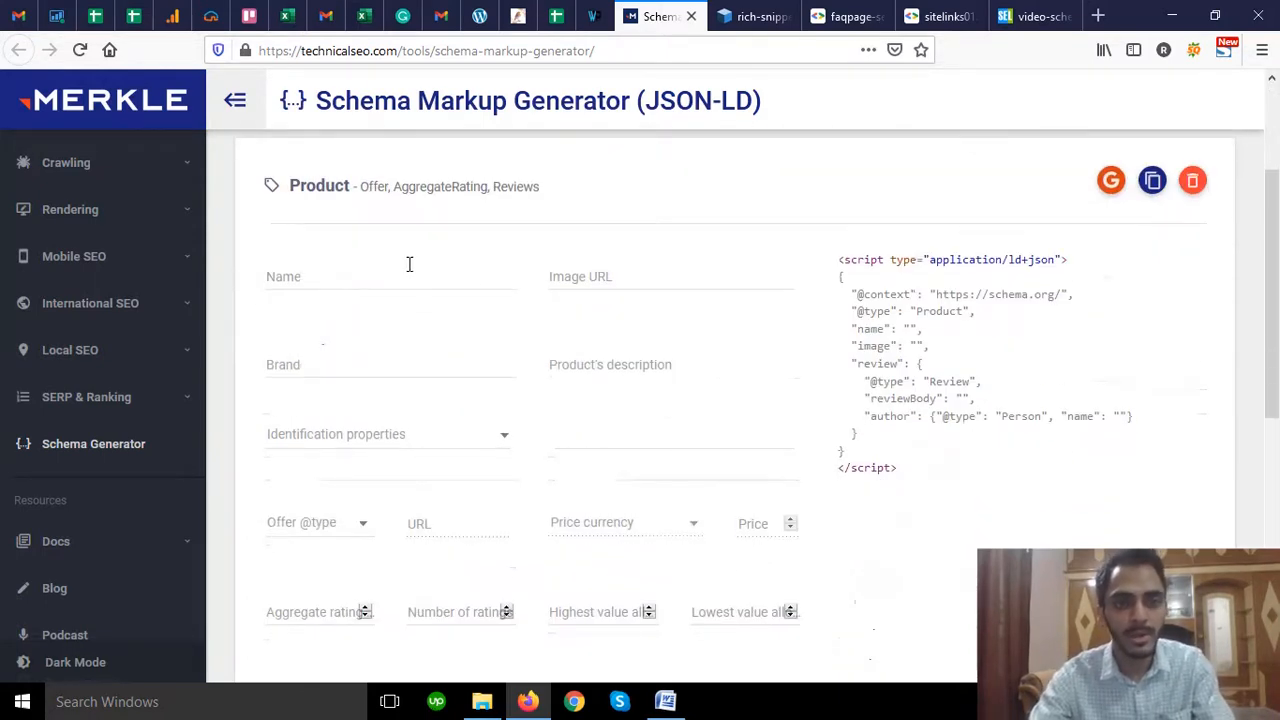
scroll(550, 370, down, 2)
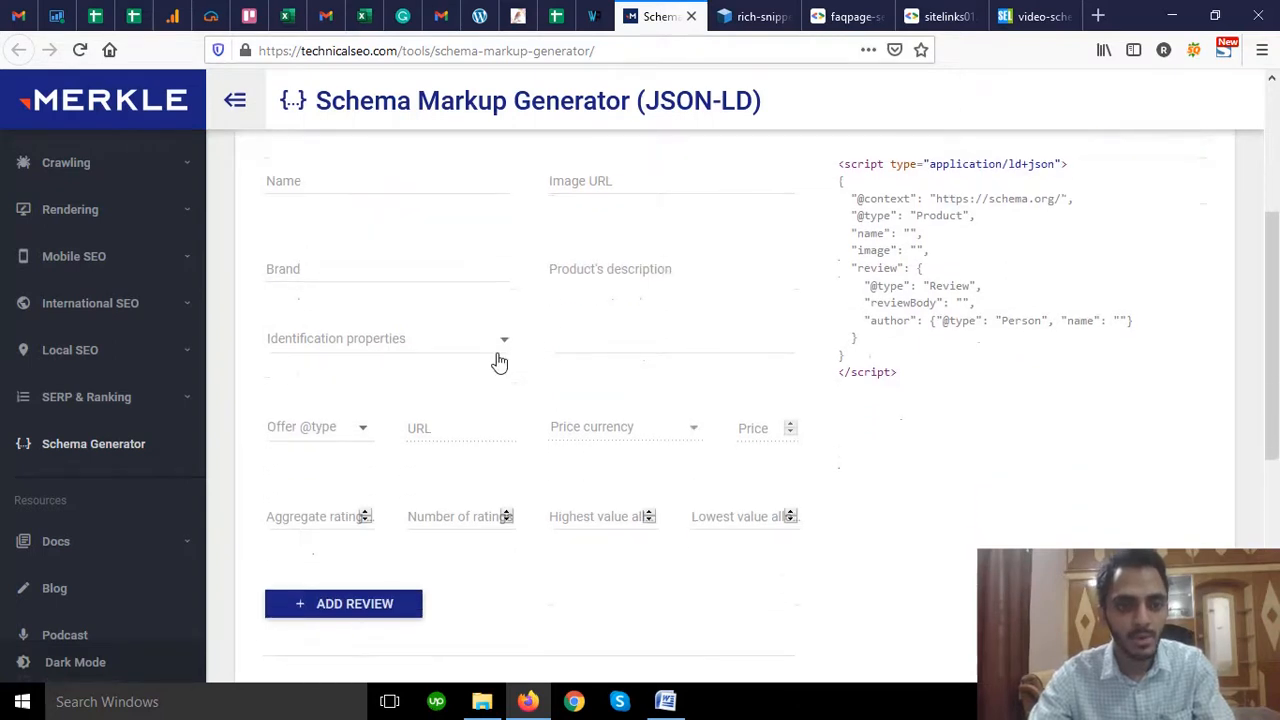
scroll(490, 370, down, 3)
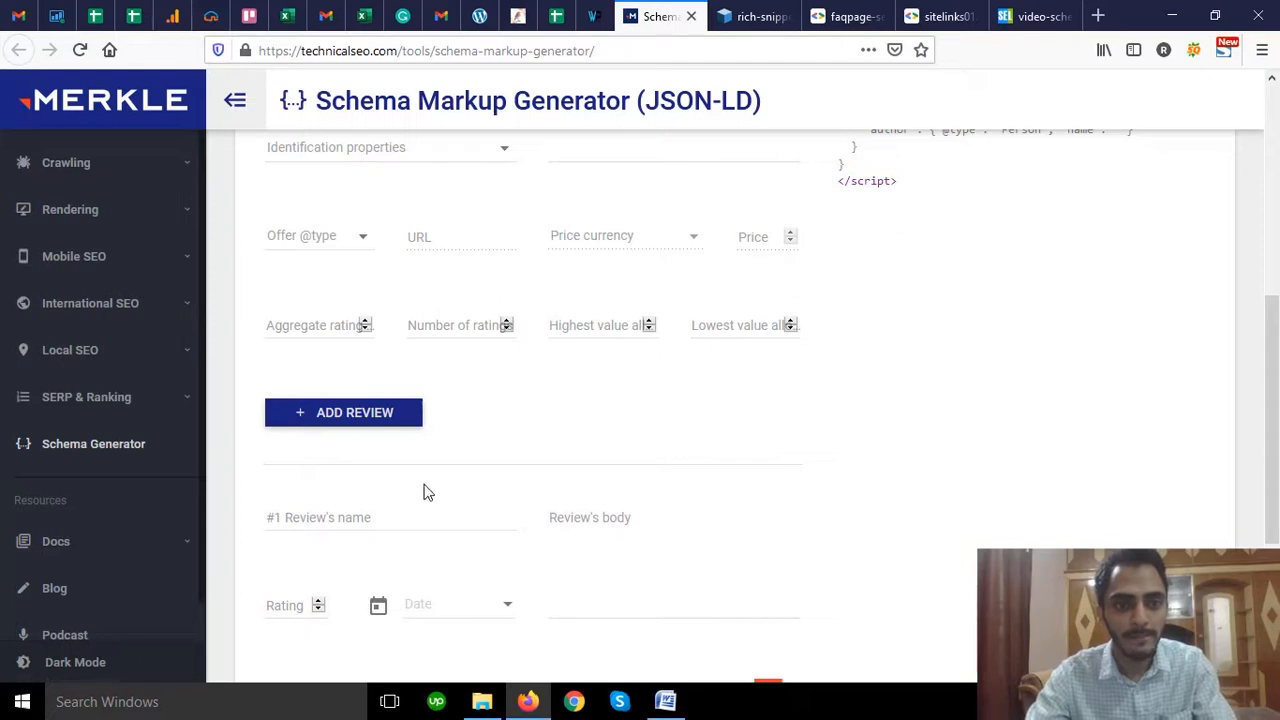
- Add a second review to the product markup and show the fields of both reviews, leaving them empty
click(363, 422)
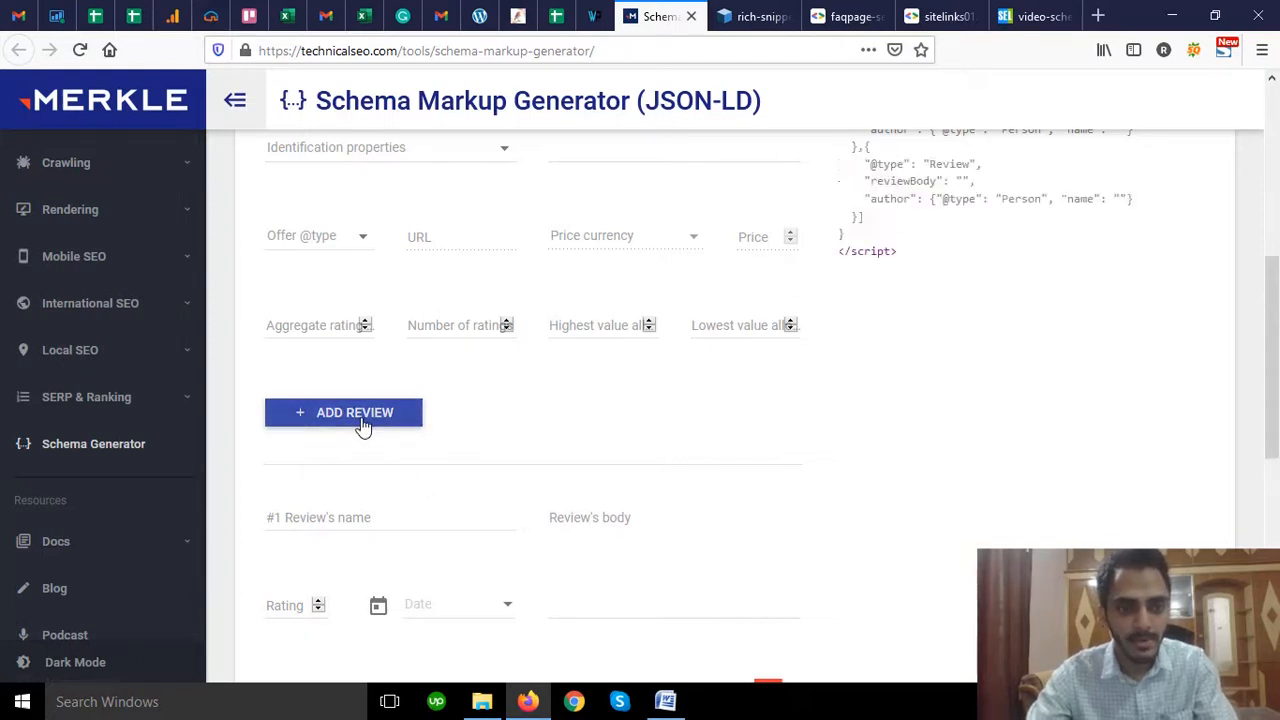
scroll(446, 432, down, 2)
scroll(412, 370, down, 3)
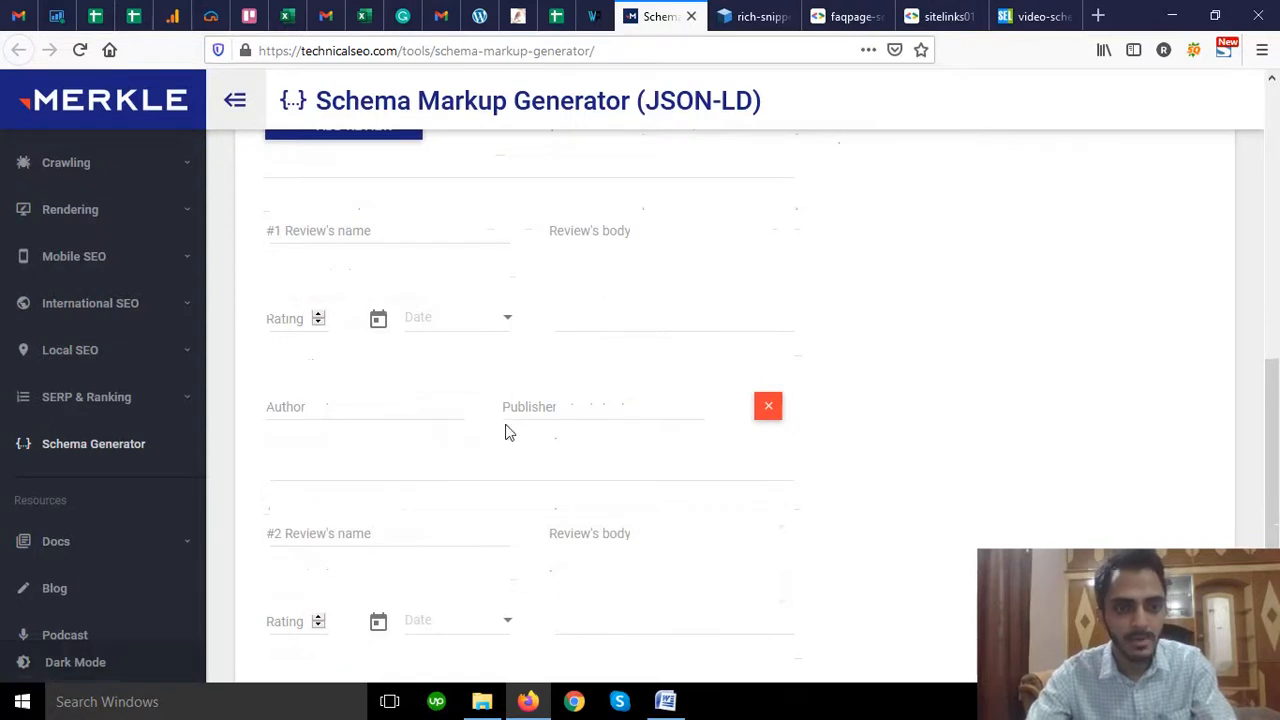
scroll(506, 432, down, 1)
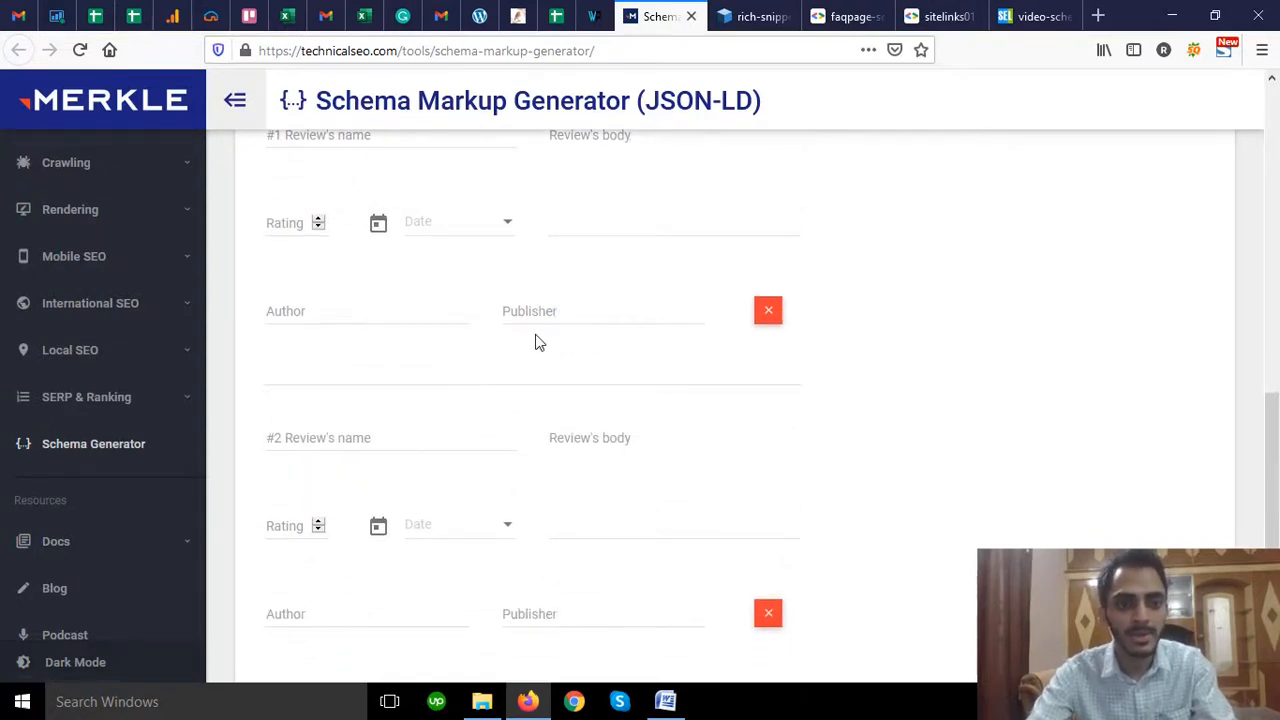
scroll(446, 454, up, 5)
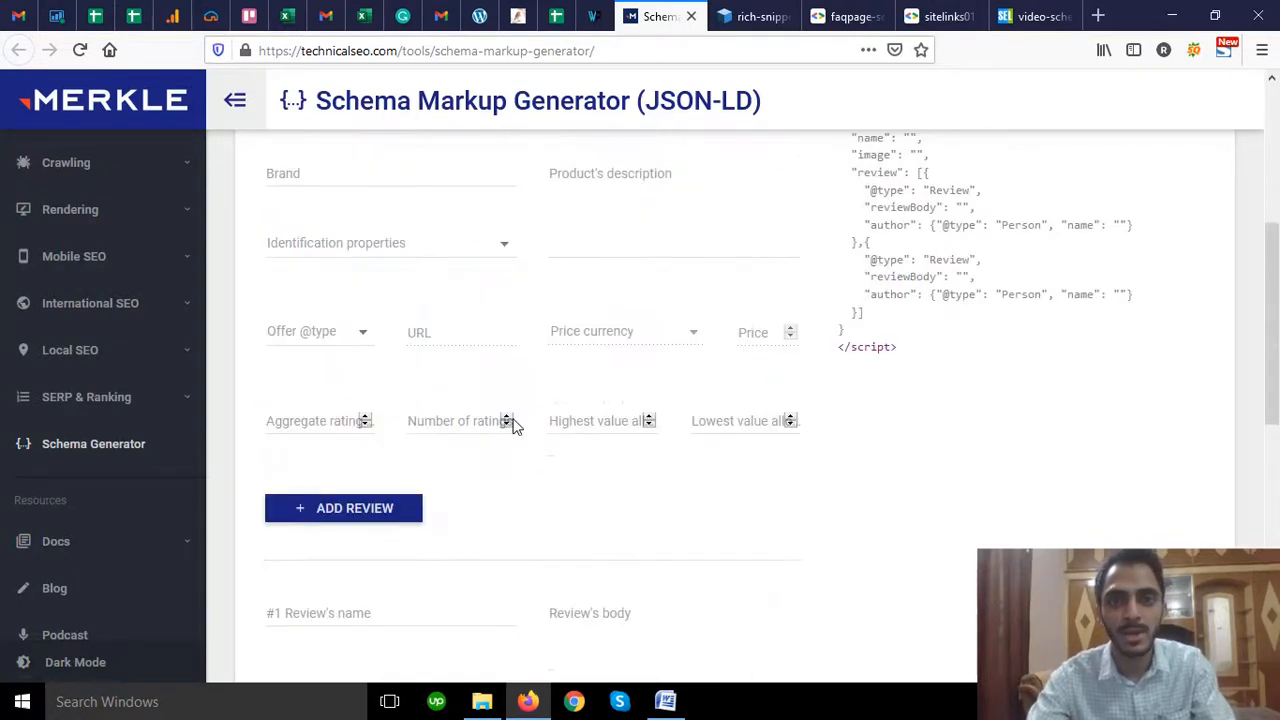
scroll(513, 424, up, 4)
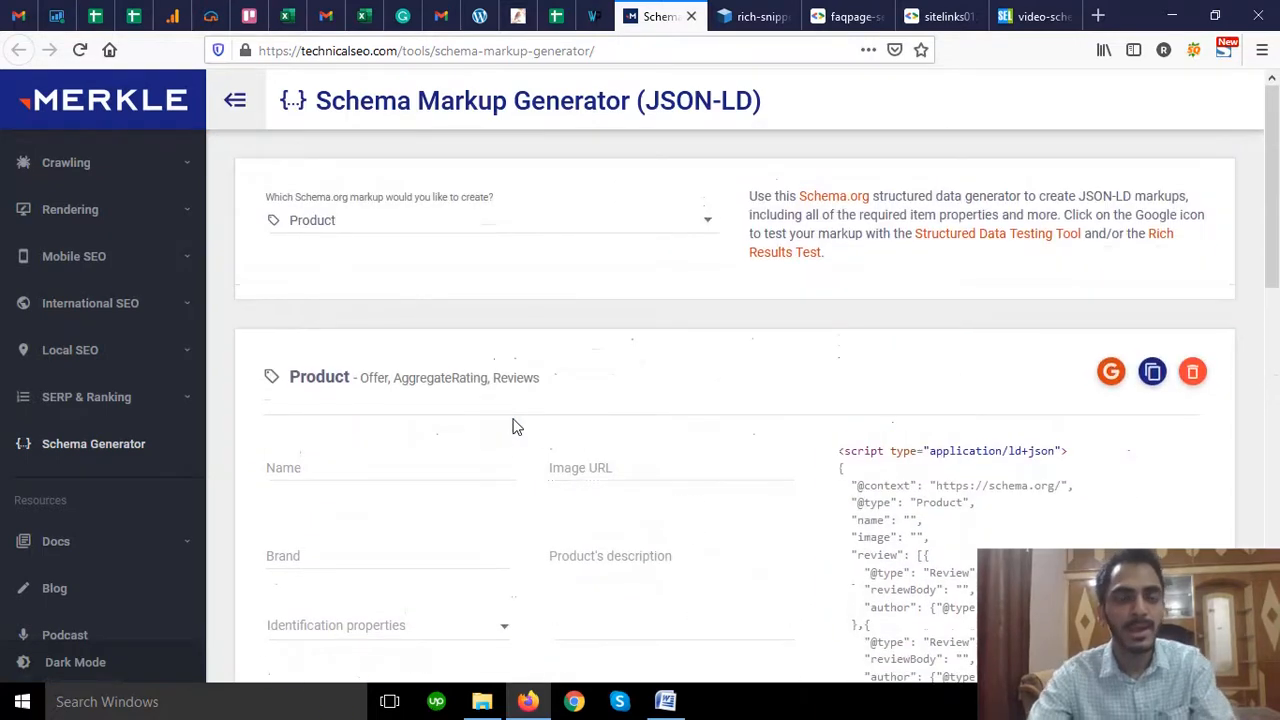
- Switch the markup type to Recipe and show its image, ingredient, nutrition, step and review options without filling them in
click(622, 220)
scroll(506, 245, down, 1)
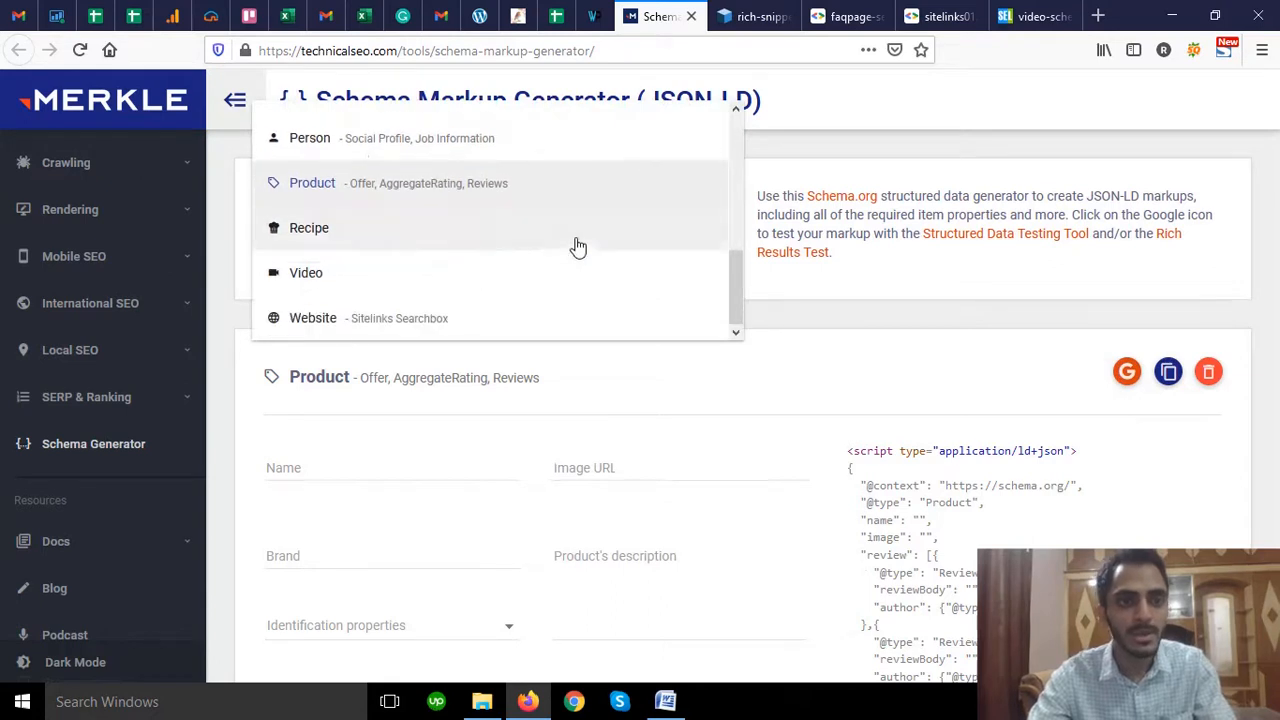
click(393, 230)
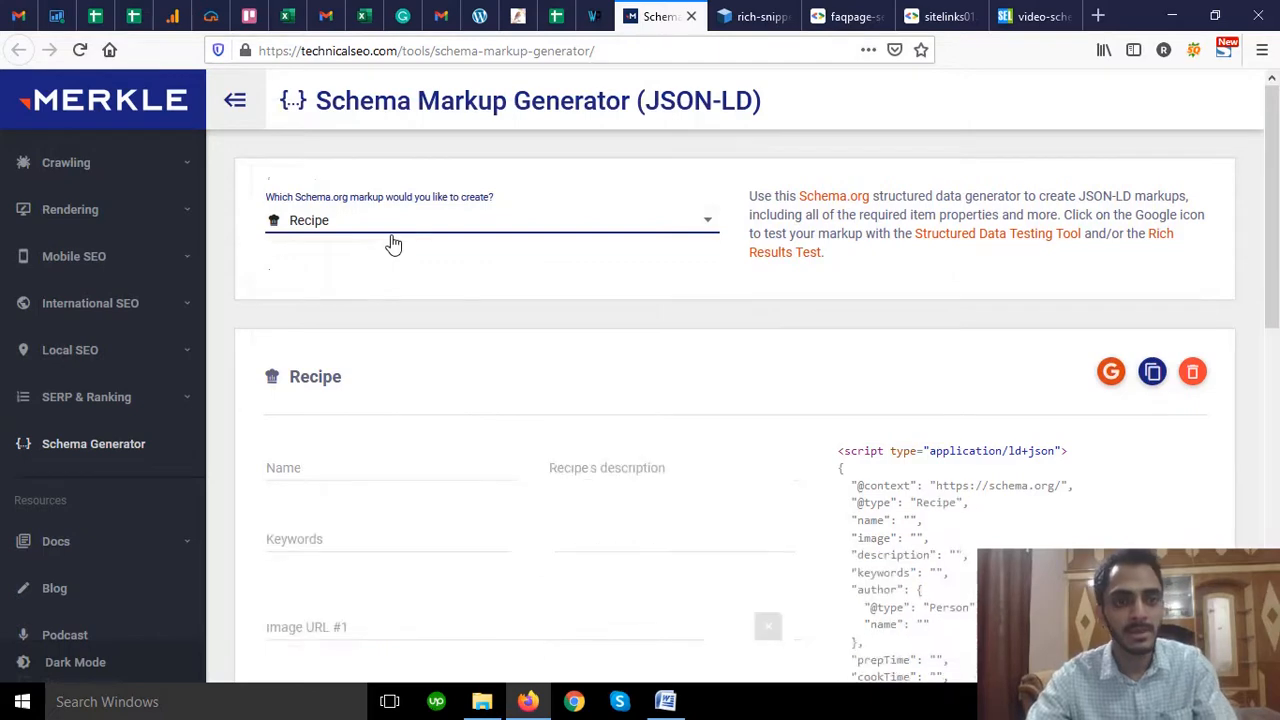
scroll(391, 243, down, 3)
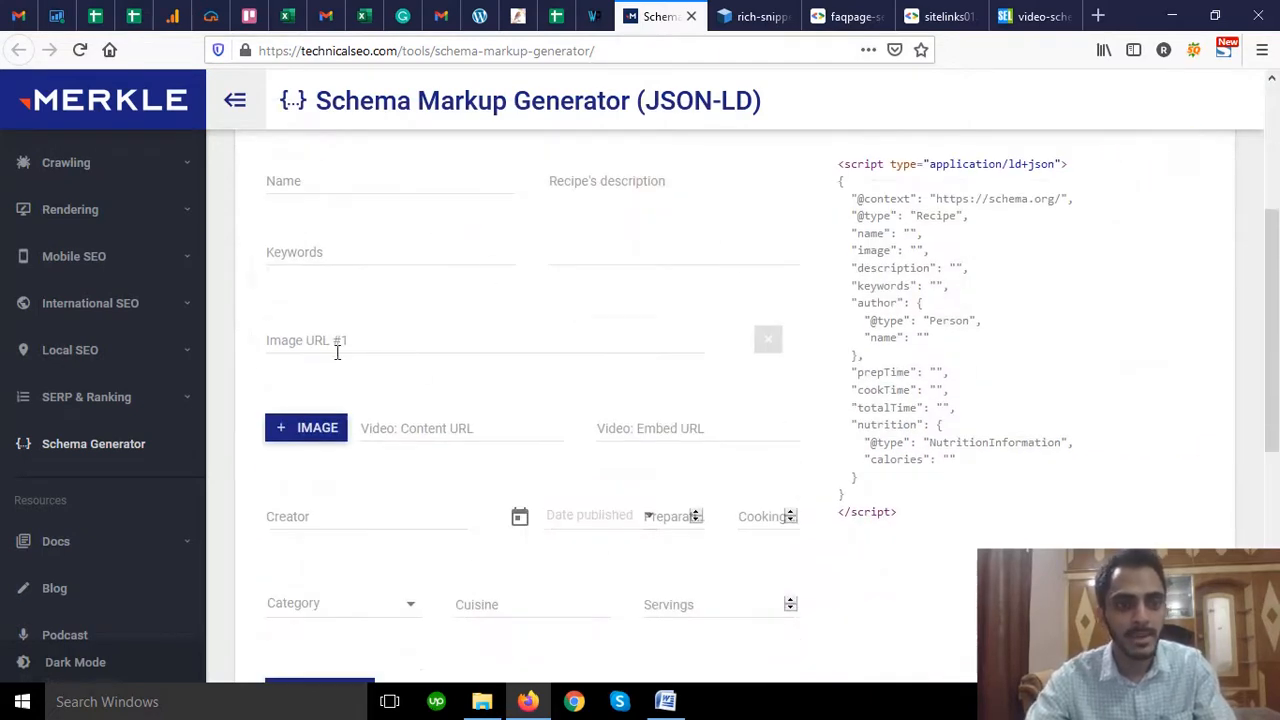
scroll(357, 362, down, 2)
scroll(357, 371, down, 3)
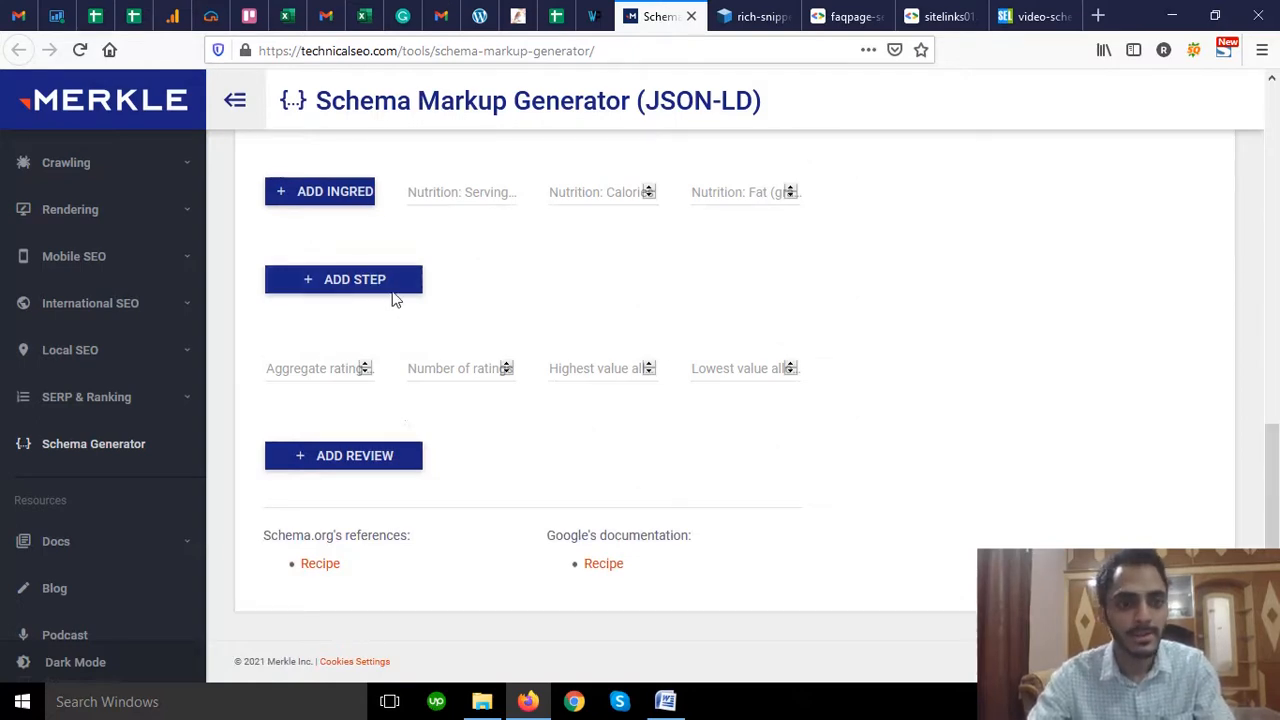
scroll(370, 415, up, 4)
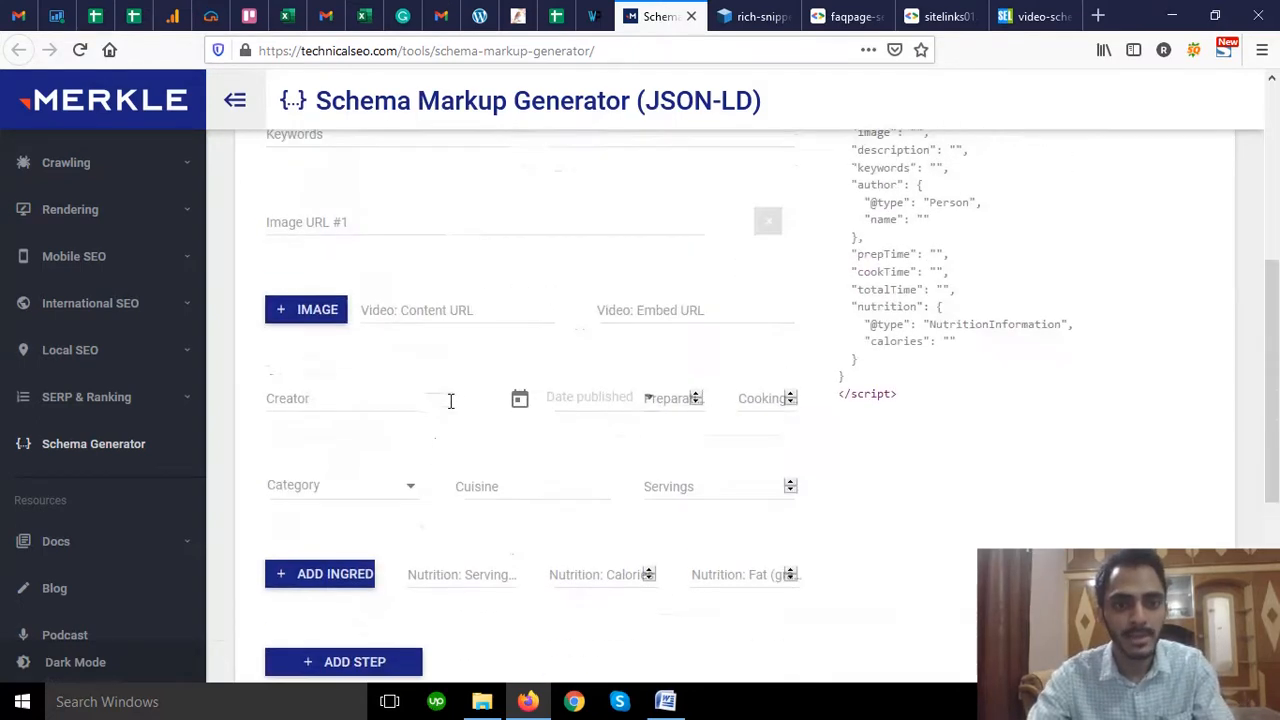
scroll(529, 394, up, 4)
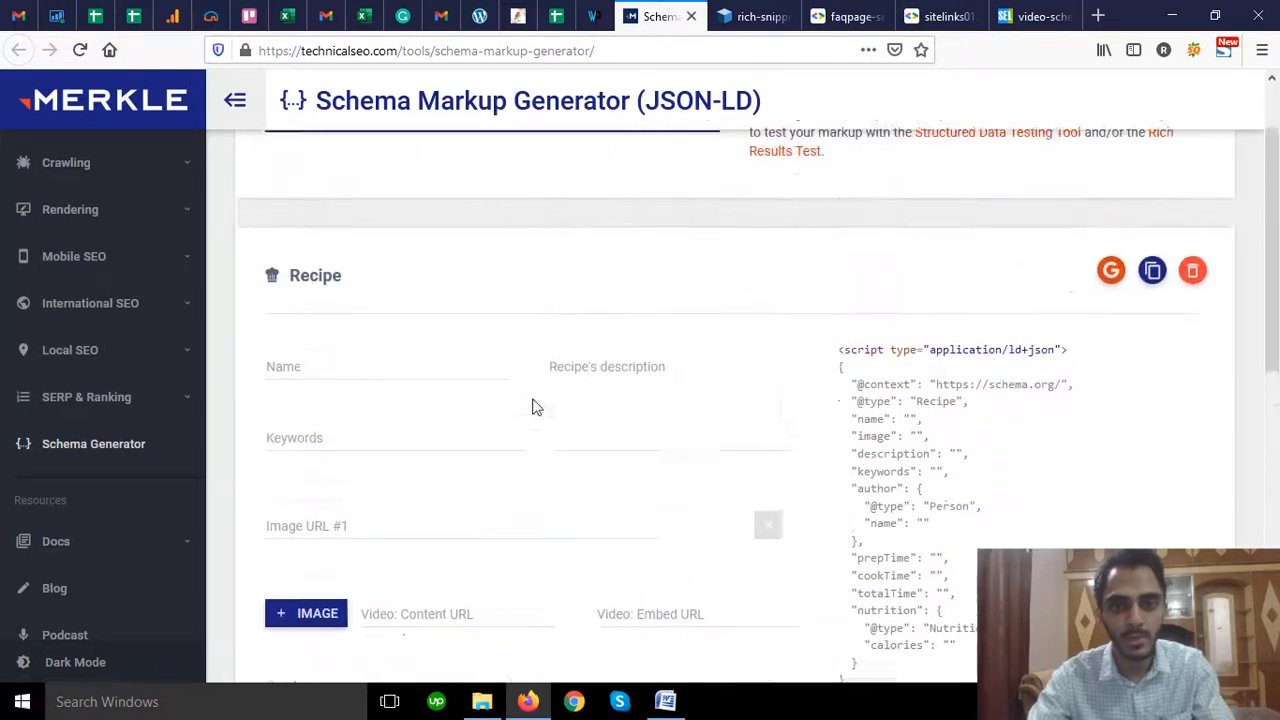
- Open the video schema markup example image and examine the outlined video search result
click(520, 240)
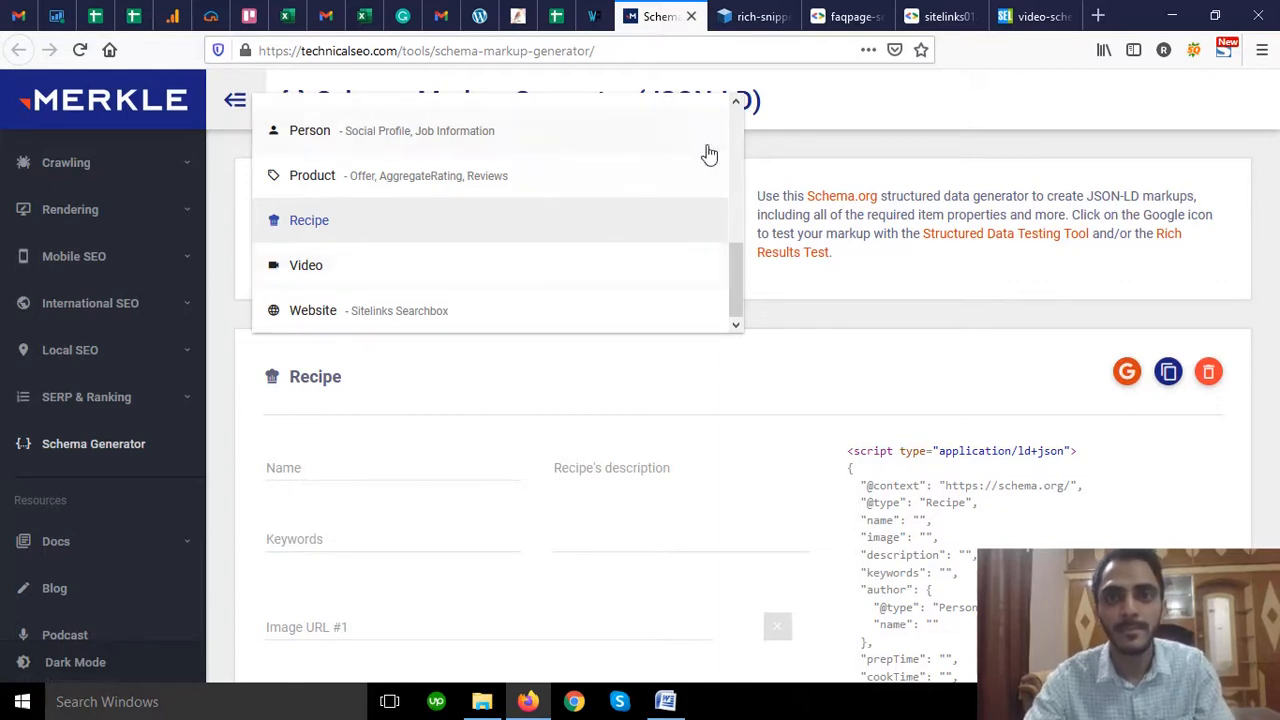
click(850, 16)
click(950, 14)
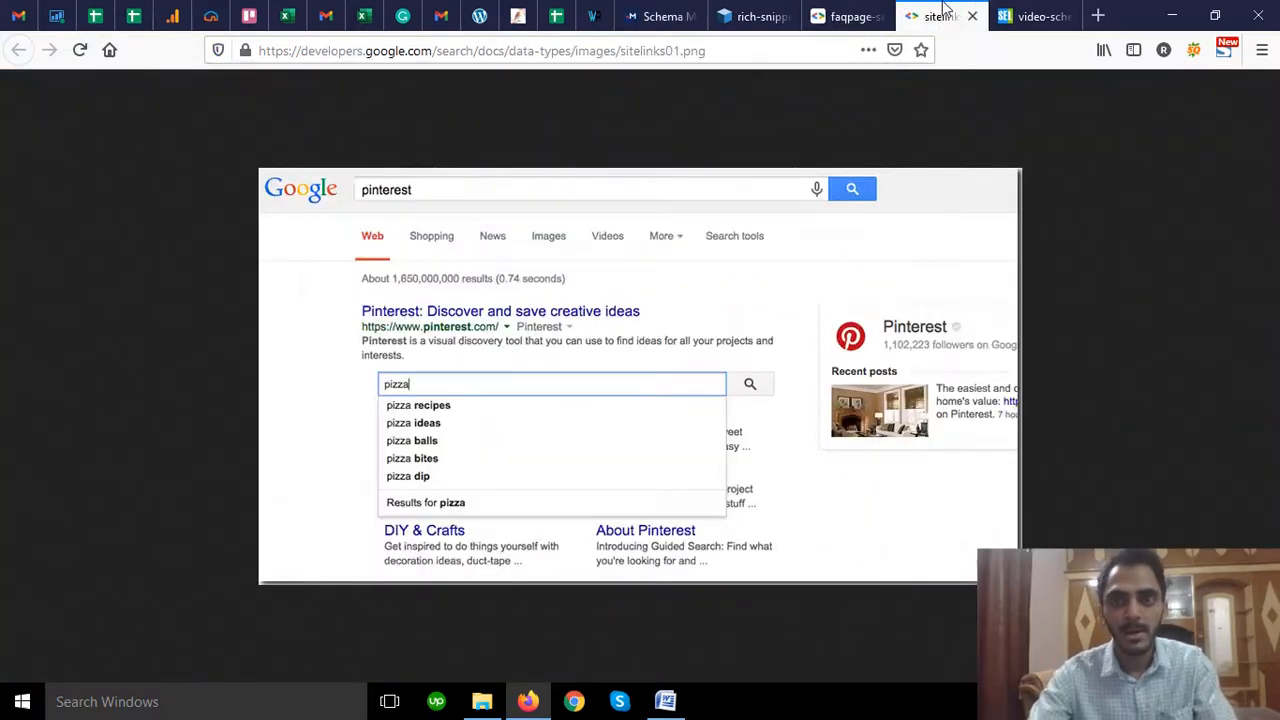
click(1035, 16)
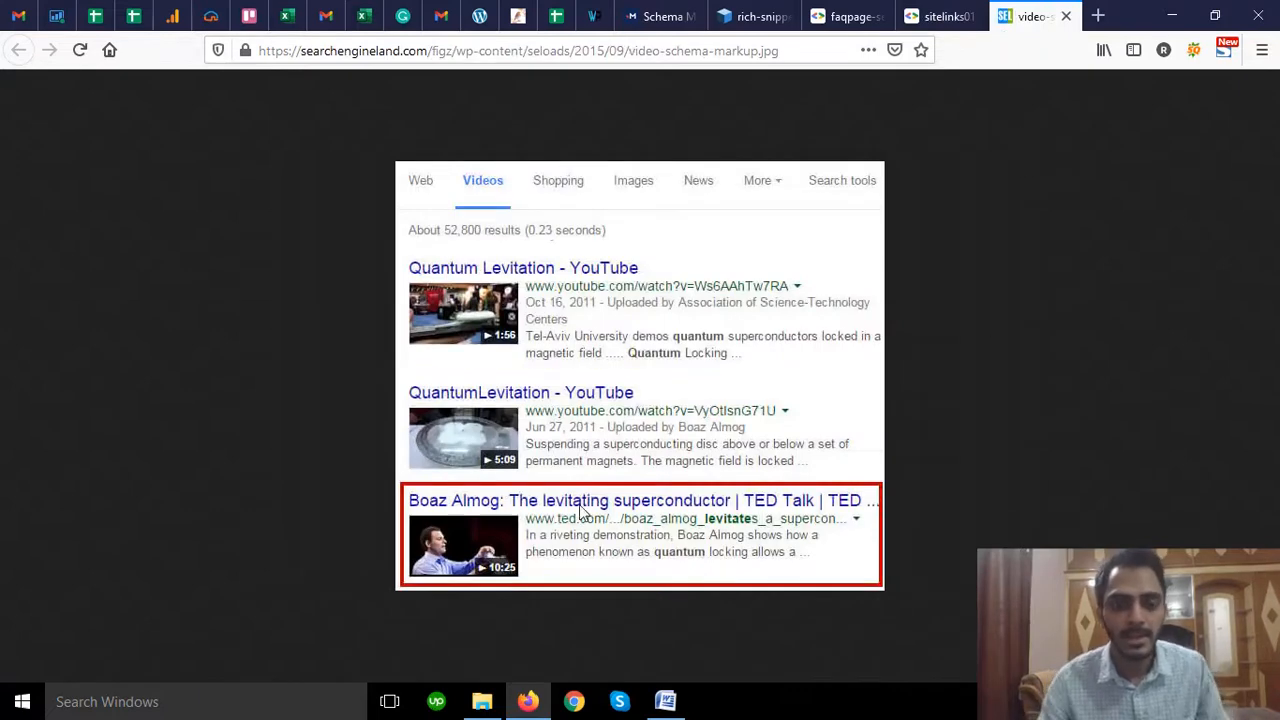
scroll(607, 395, up, 2)
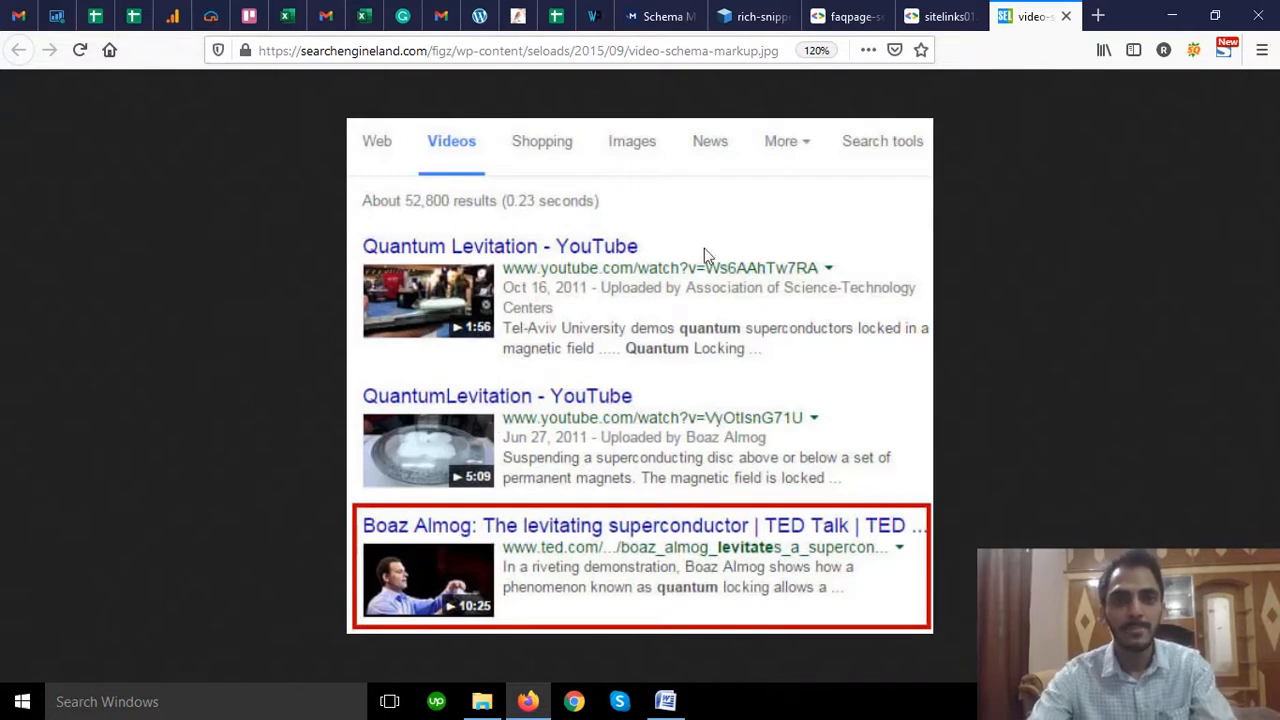
- Return to the schema generator, switch the markup type to Video and show its form fields
click(648, 12)
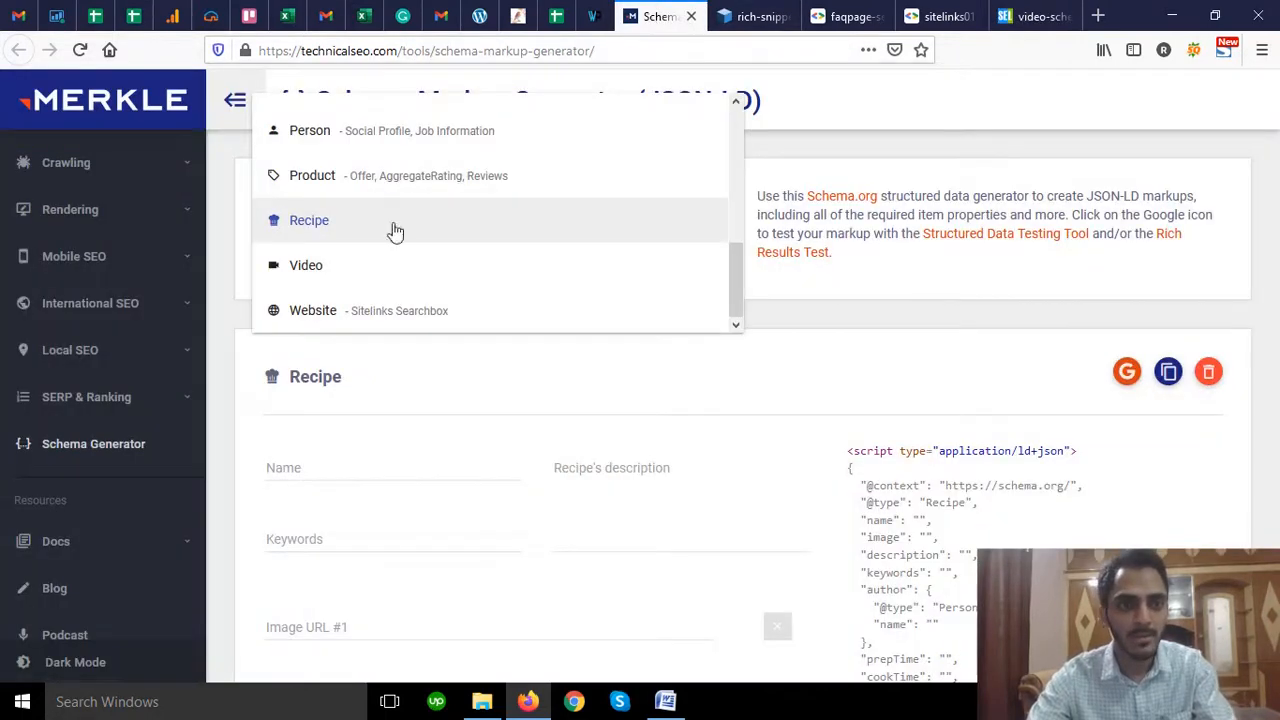
click(354, 266)
scroll(391, 306, down, 3)
scroll(420, 286, up, 2)
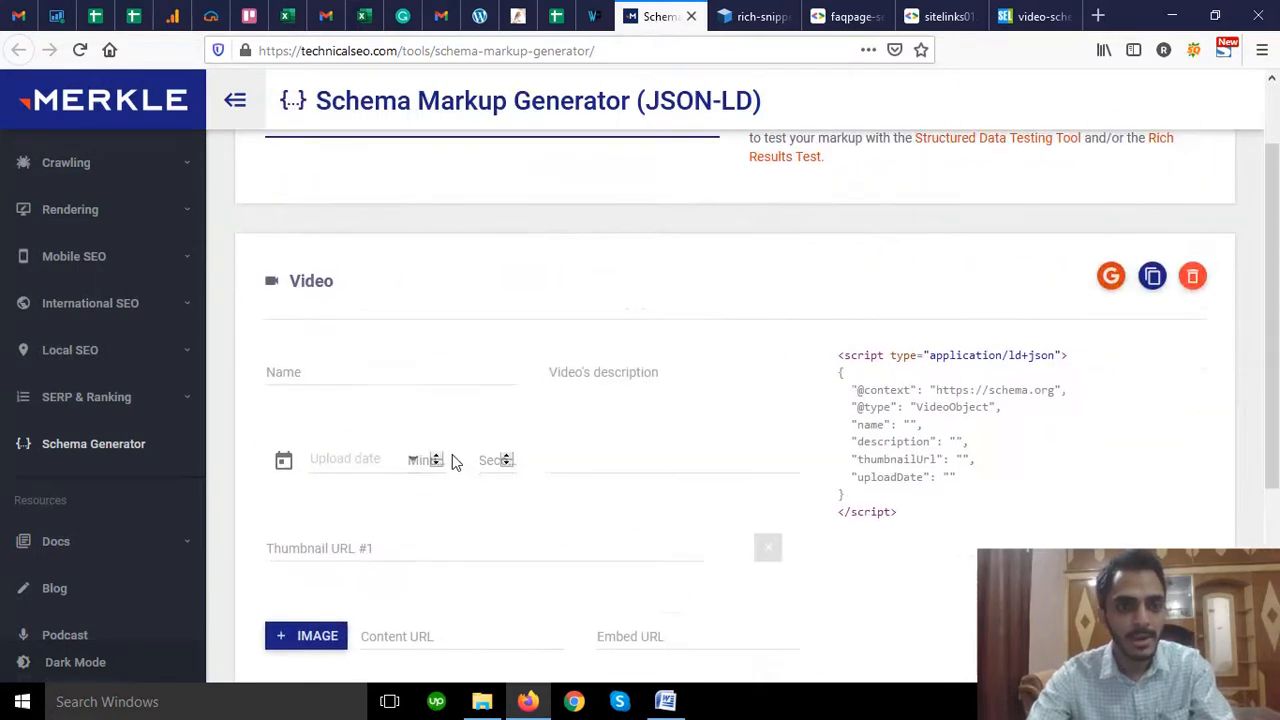
scroll(463, 455, down, 2)
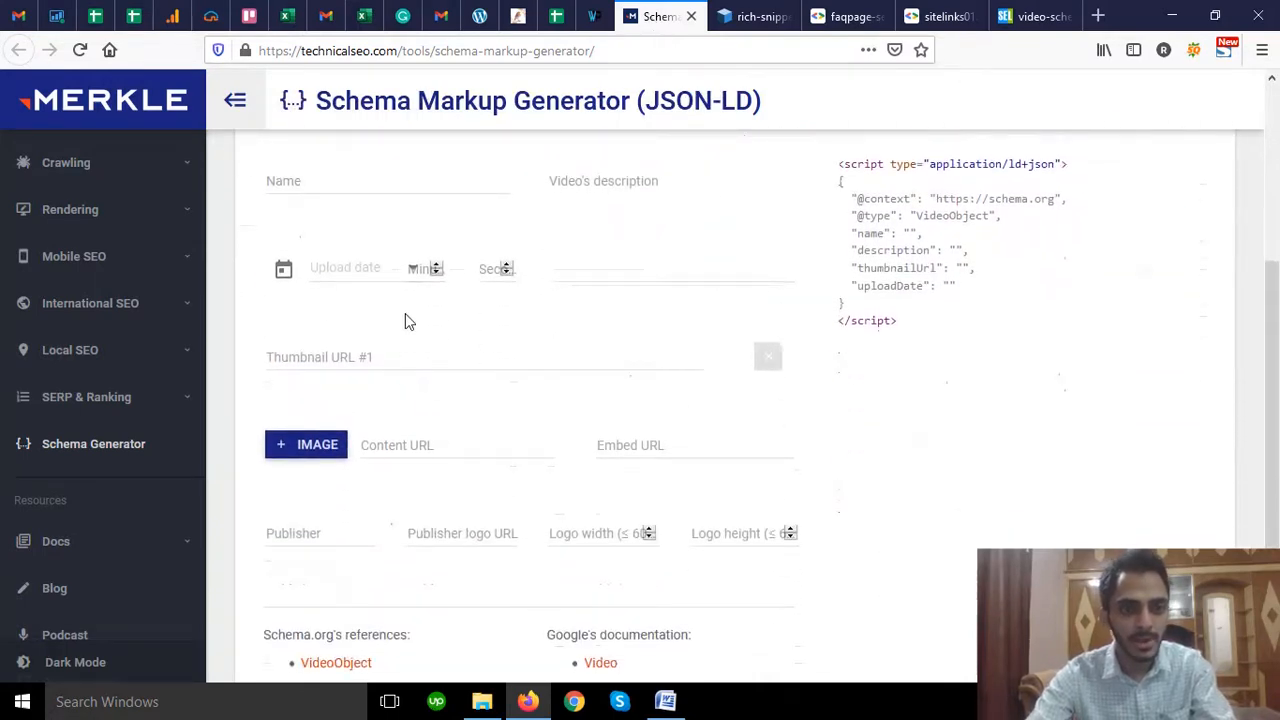
scroll(494, 552, down, 1)
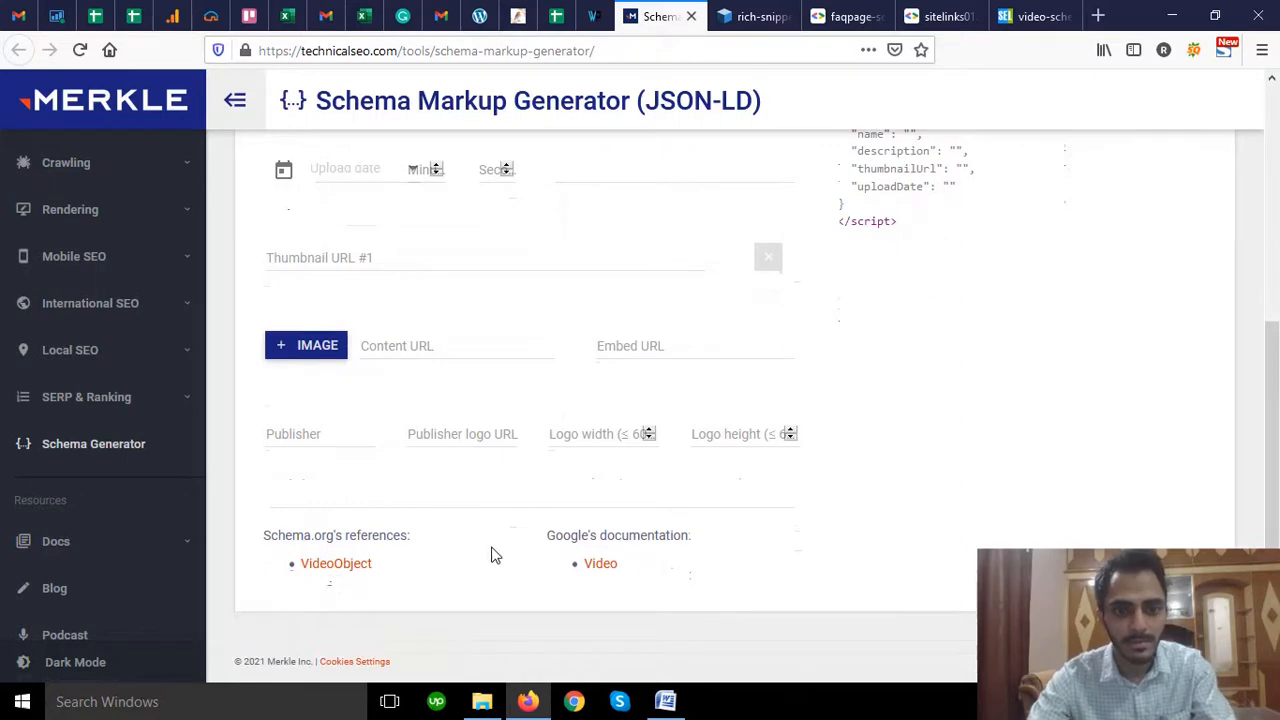
scroll(643, 470, up, 3)
- Compare the video search result example with the Video form's thumbnail, URL and publisher fields
click(1030, 16)
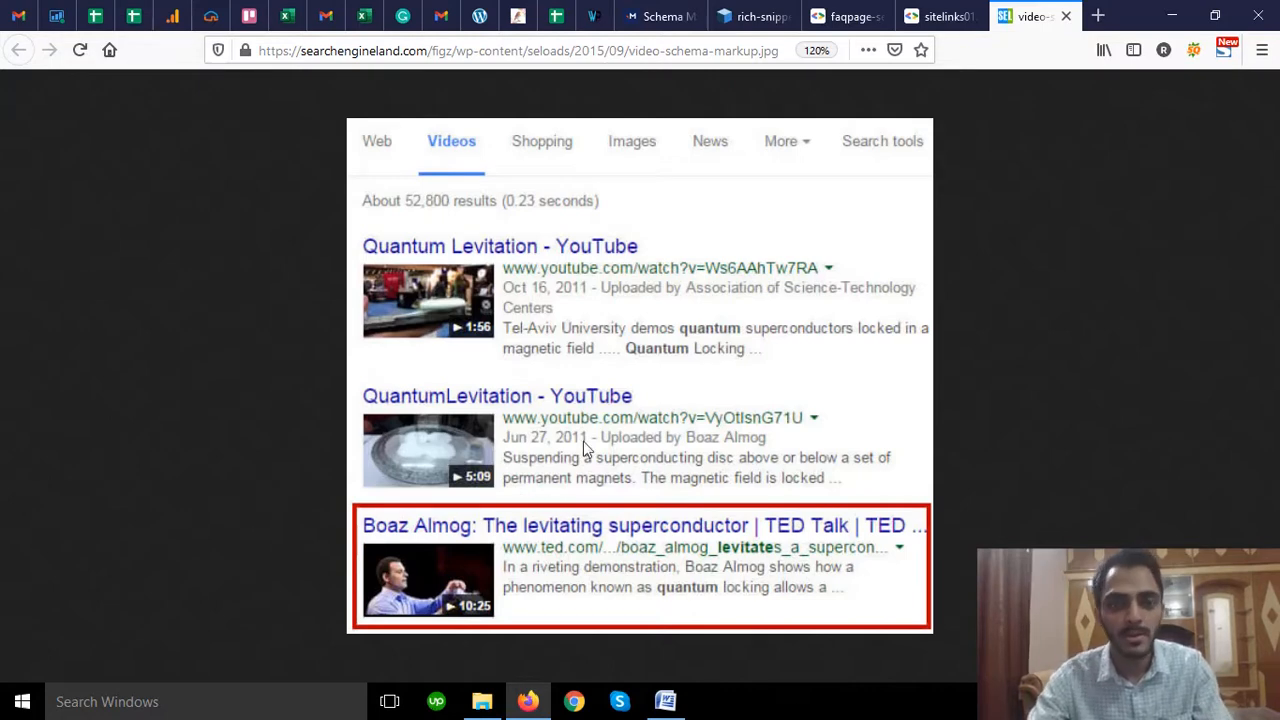
click(660, 16)
scroll(471, 451, down, 3)
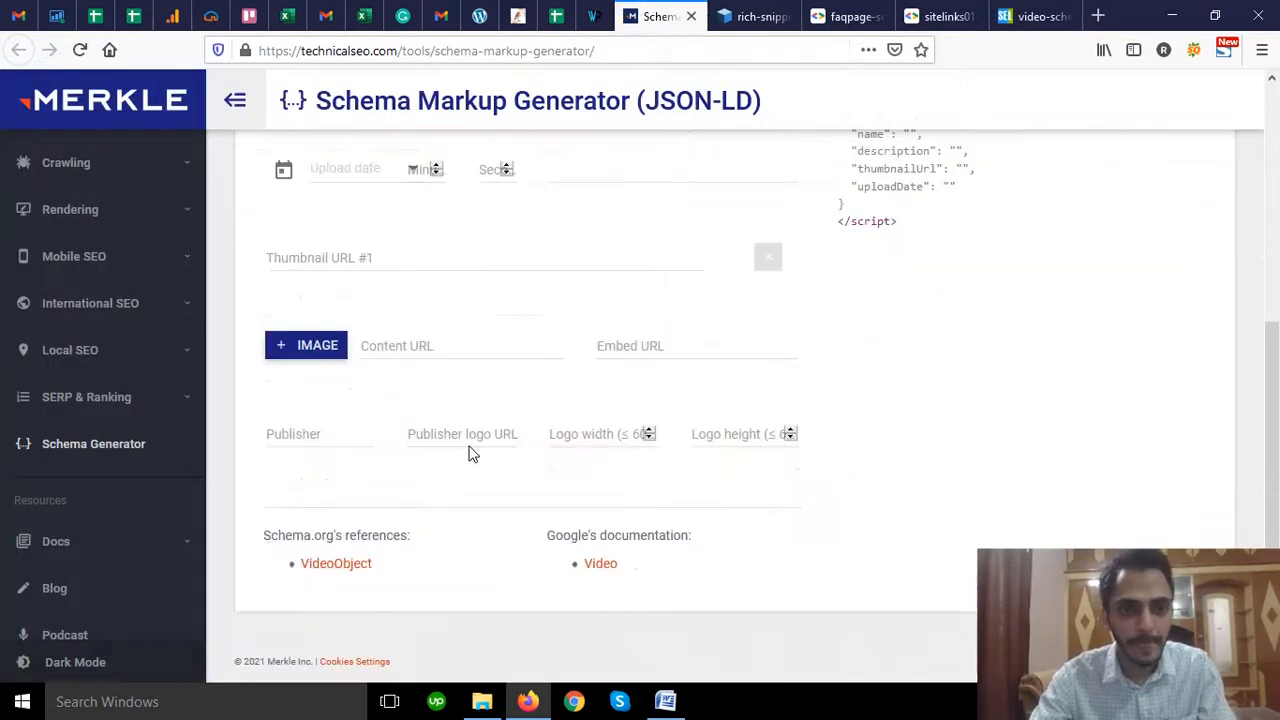
- Switch the markup type to Website for a sitelinks searchbox
scroll(494, 446, up, 4)
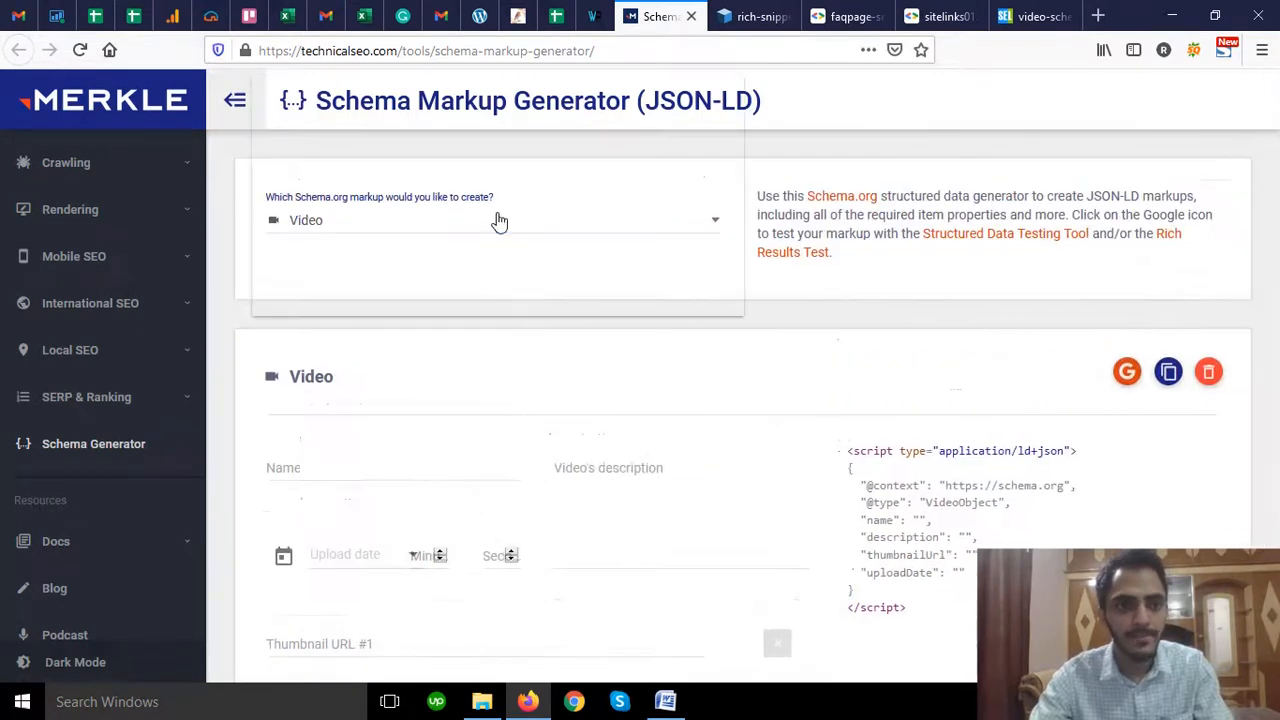
click(499, 218)
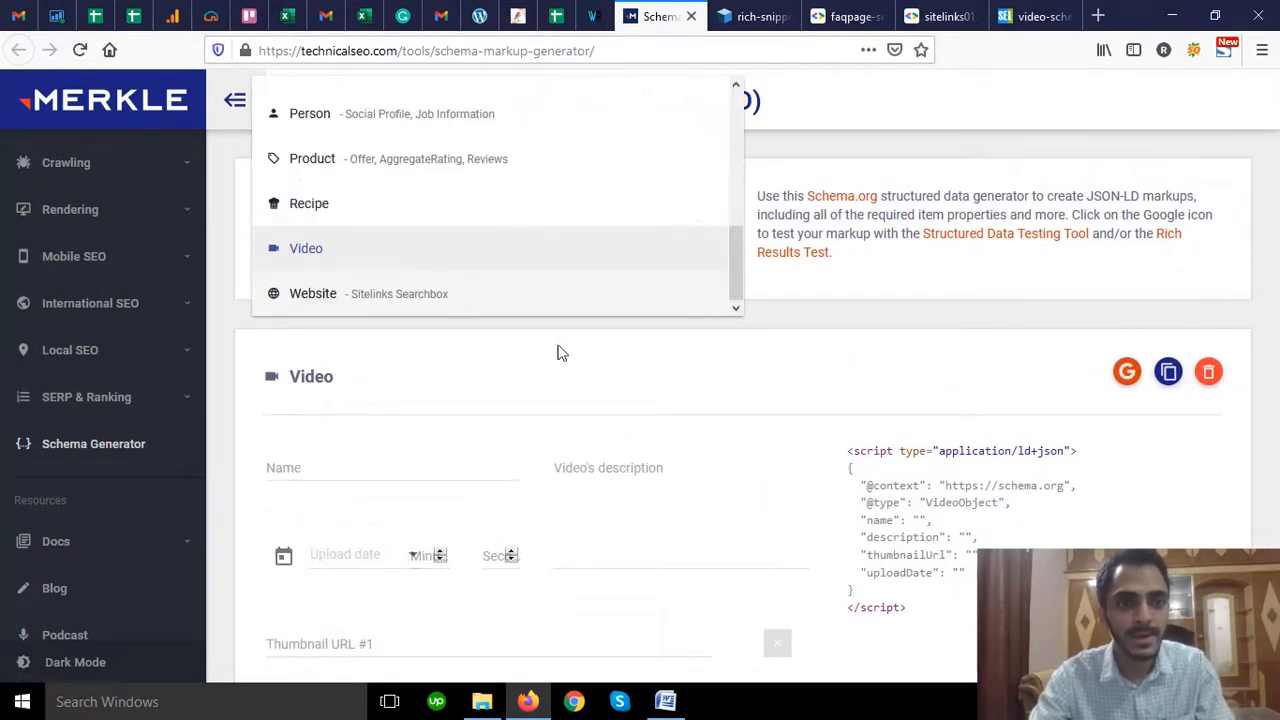
click(489, 296)
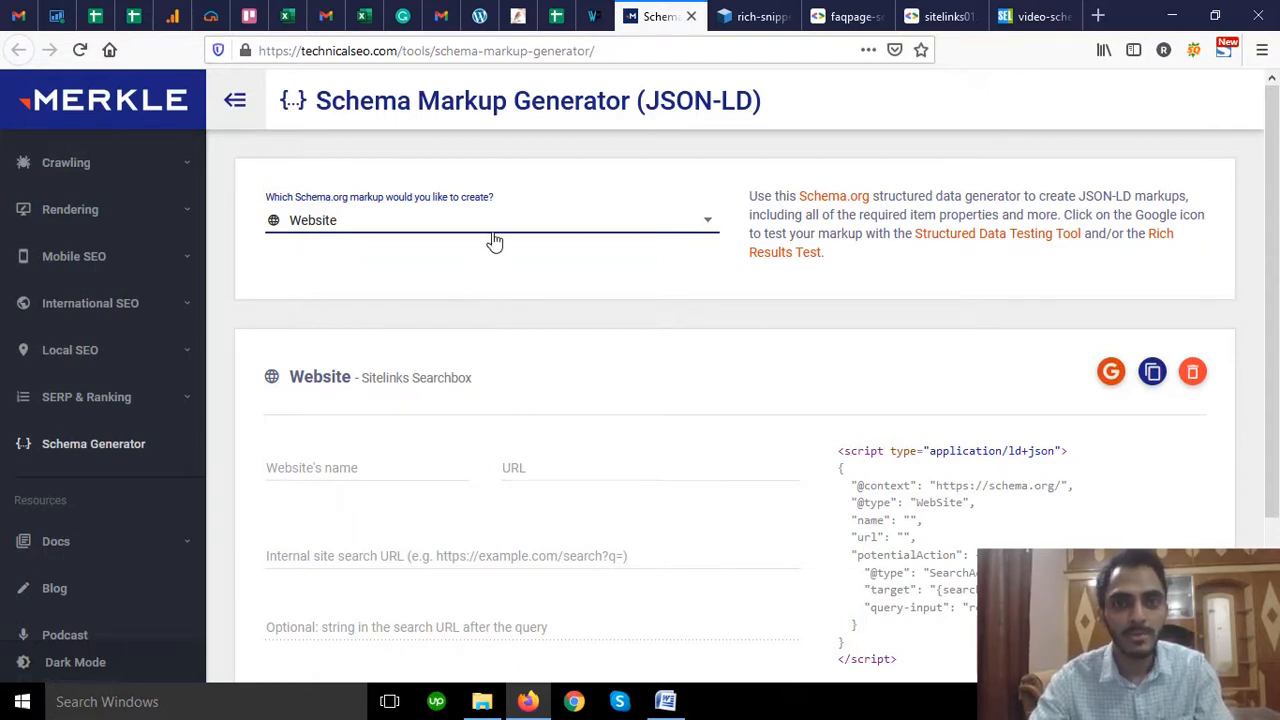
- Examine the Pinterest sitelinks searchbox example among the search result images, and return to the Website markup form
click(845, 17)
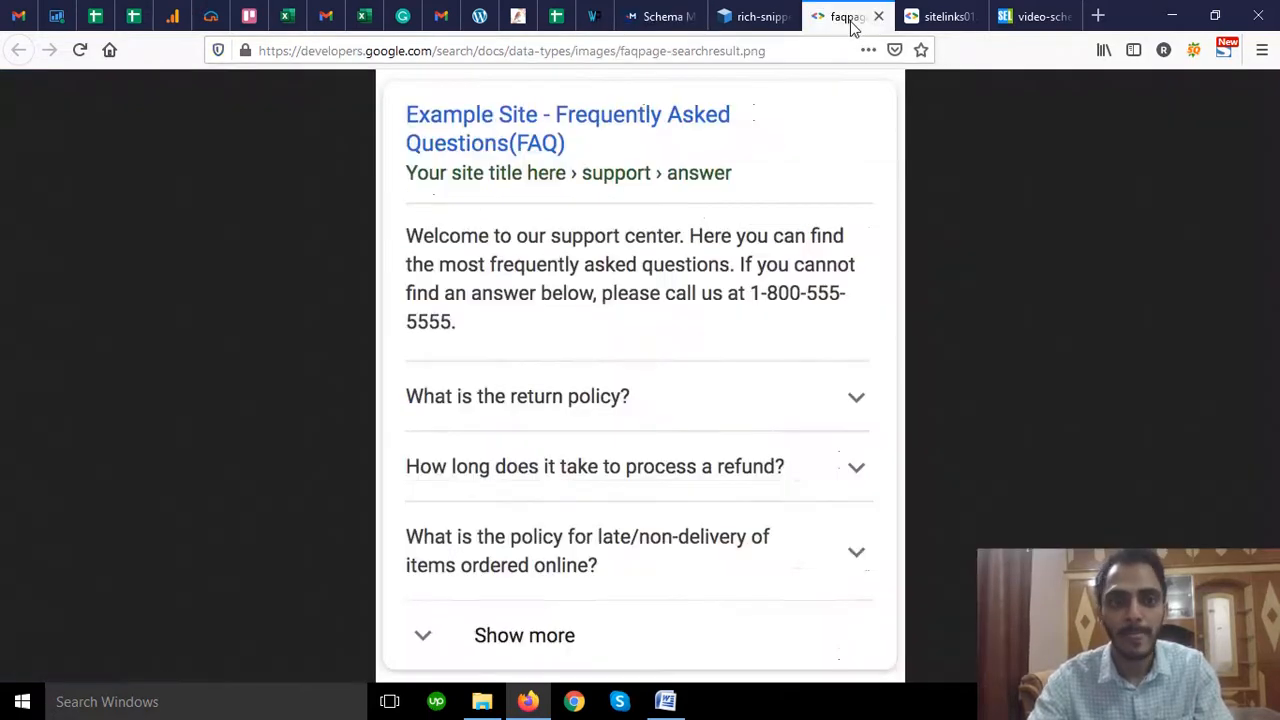
click(750, 16)
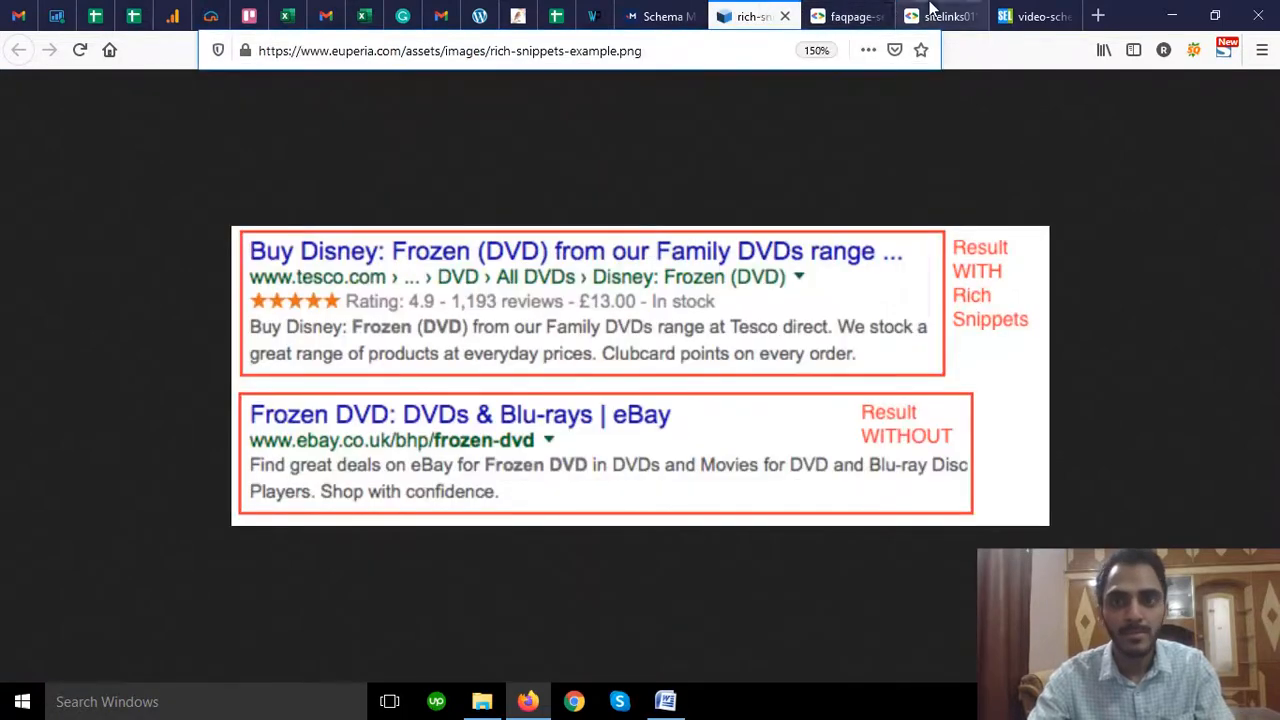
click(935, 16)
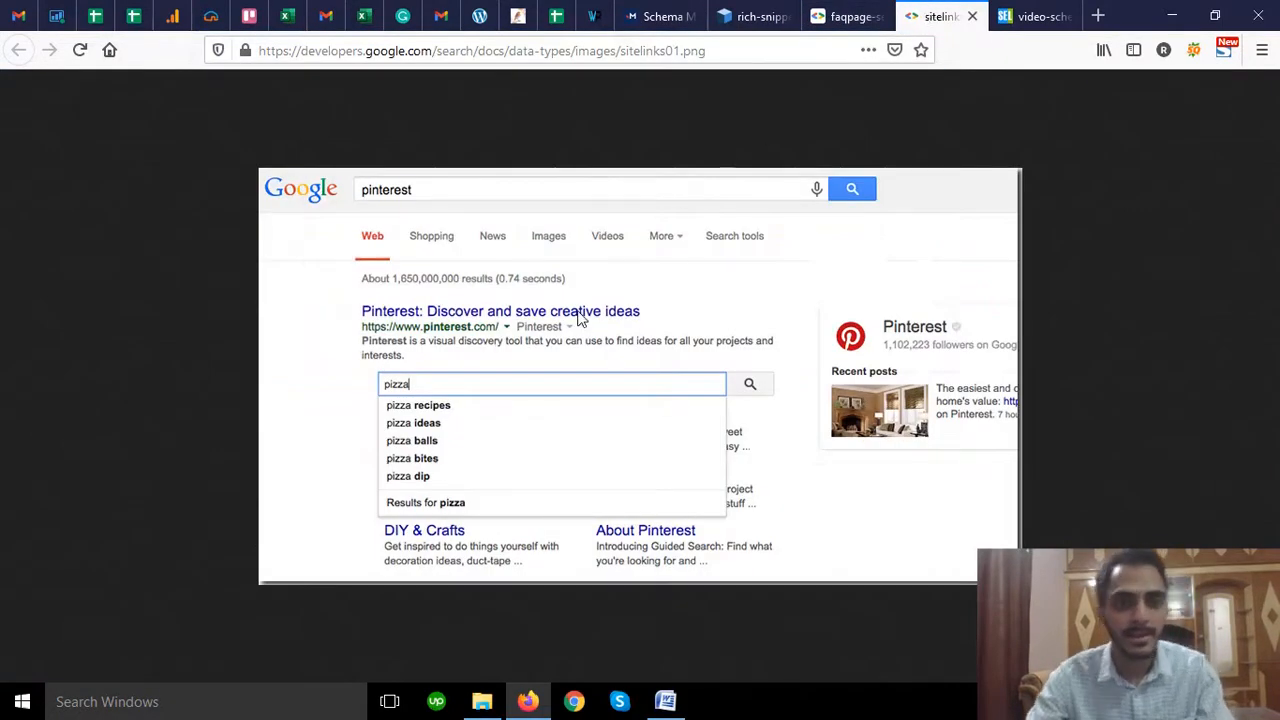
key(ctrl+plus)
key(ctrl+plus)
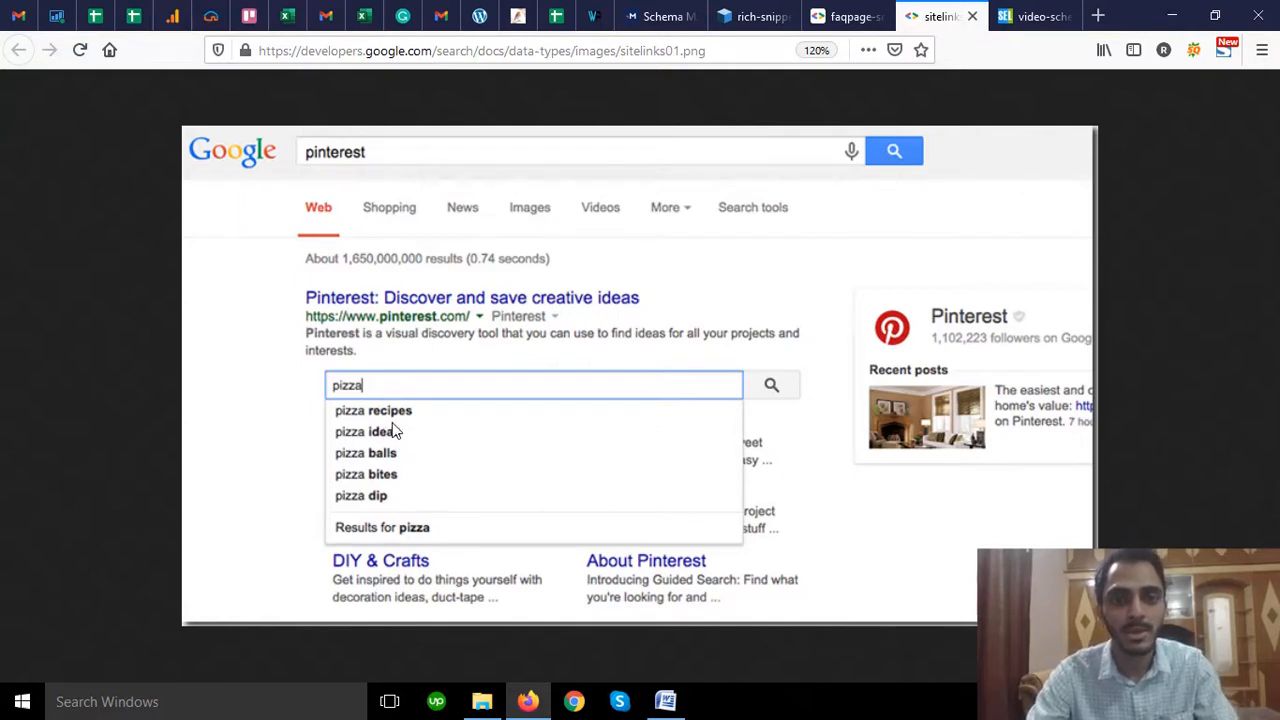
click(650, 14)
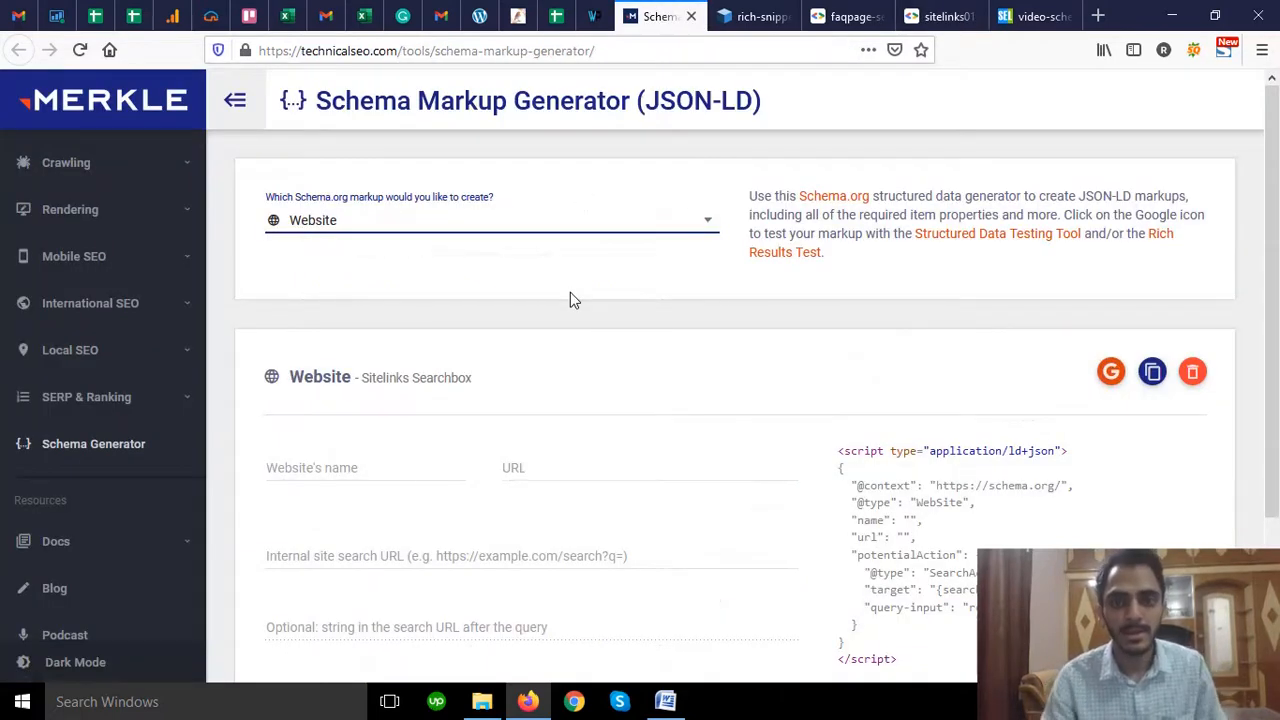
- Fill the Website form with the name "dfdg" and the URL "fg", and select the generated JSON-LD script
scroll(570, 294, down, 3)
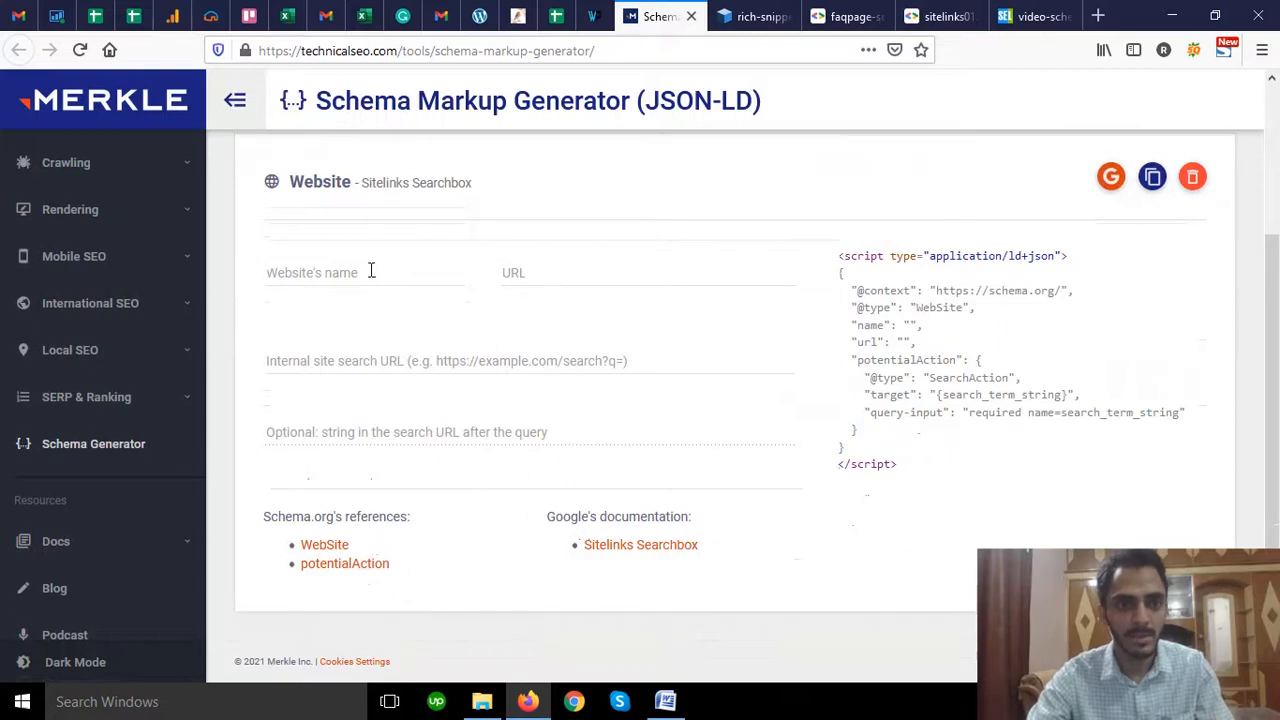
scroll(390, 262, up, 3)
scroll(389, 337, down, 3)
click(357, 271)
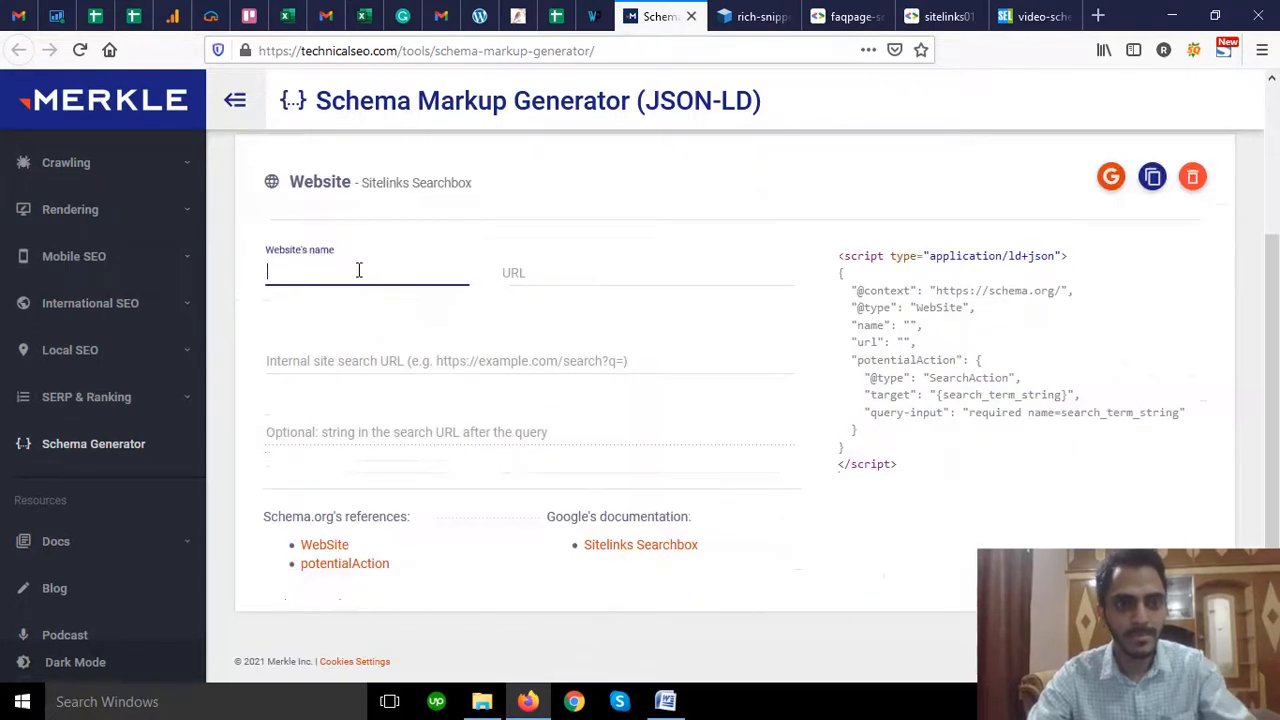
text(dfdg)
click(529, 267)
text(fg)
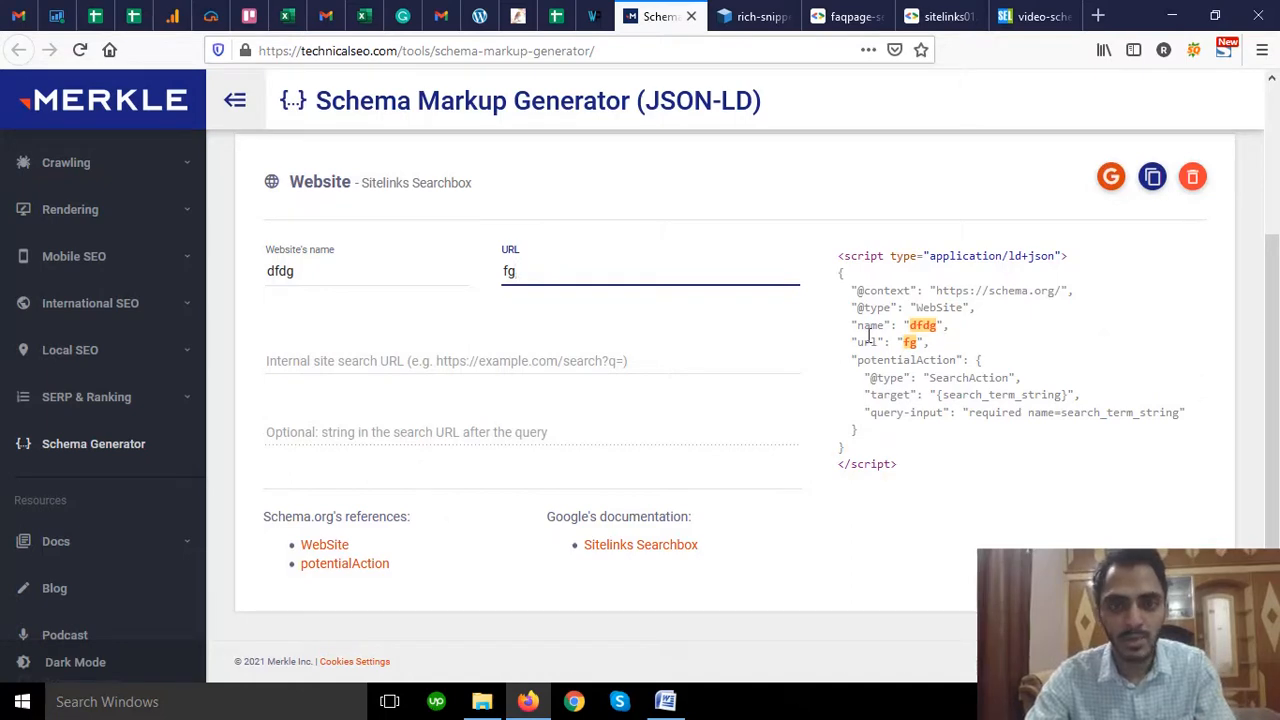
drag(843, 256, 900, 470)
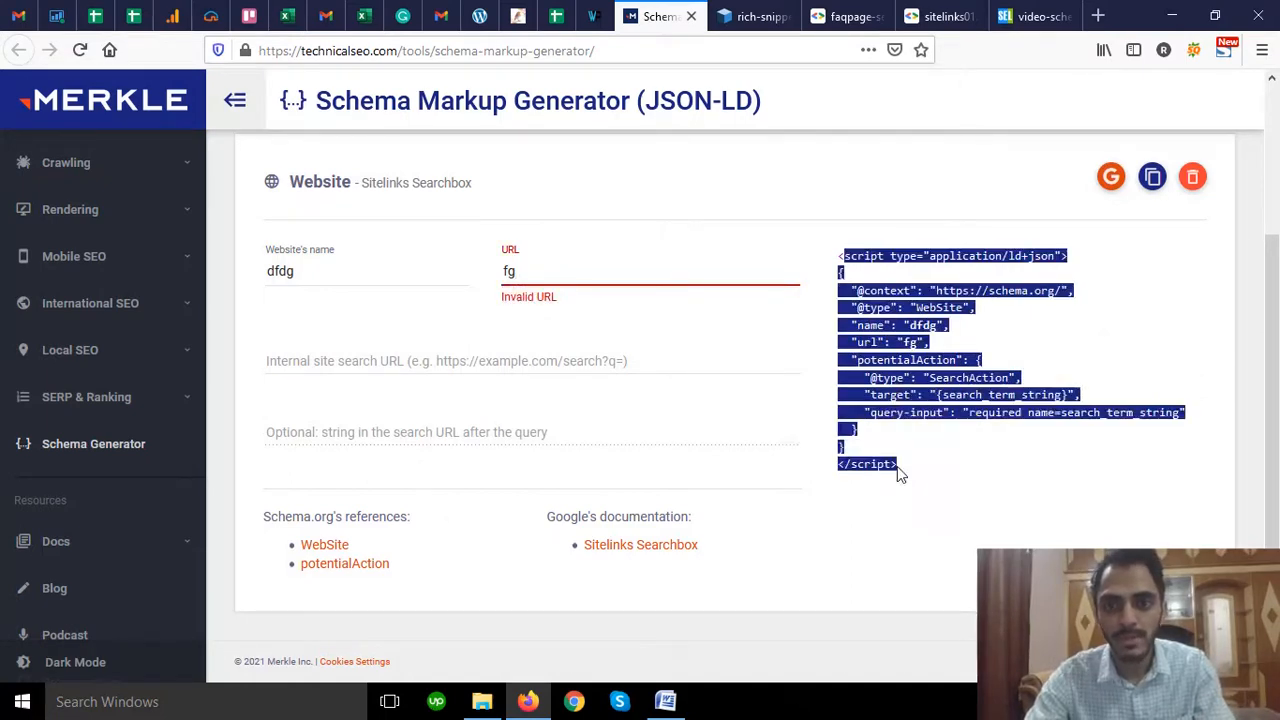
- Search Google in a new tab for "schma testing tool"
click(1097, 16)
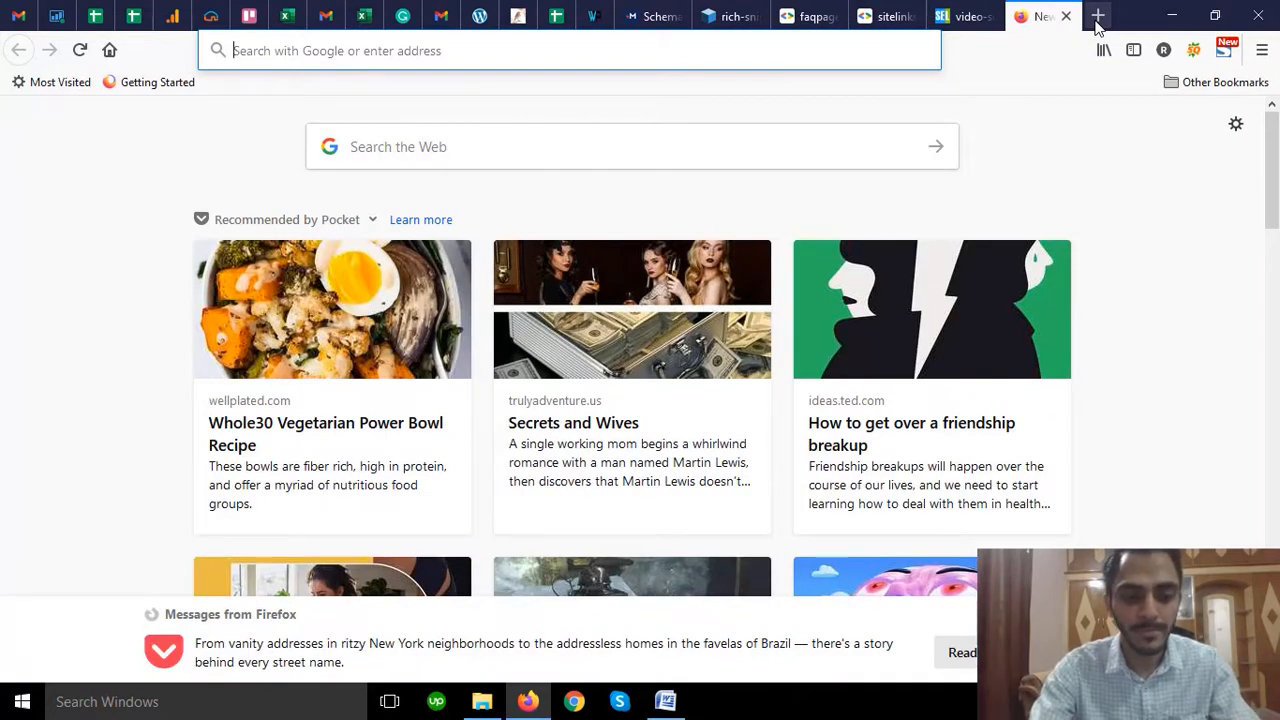
text(schme)
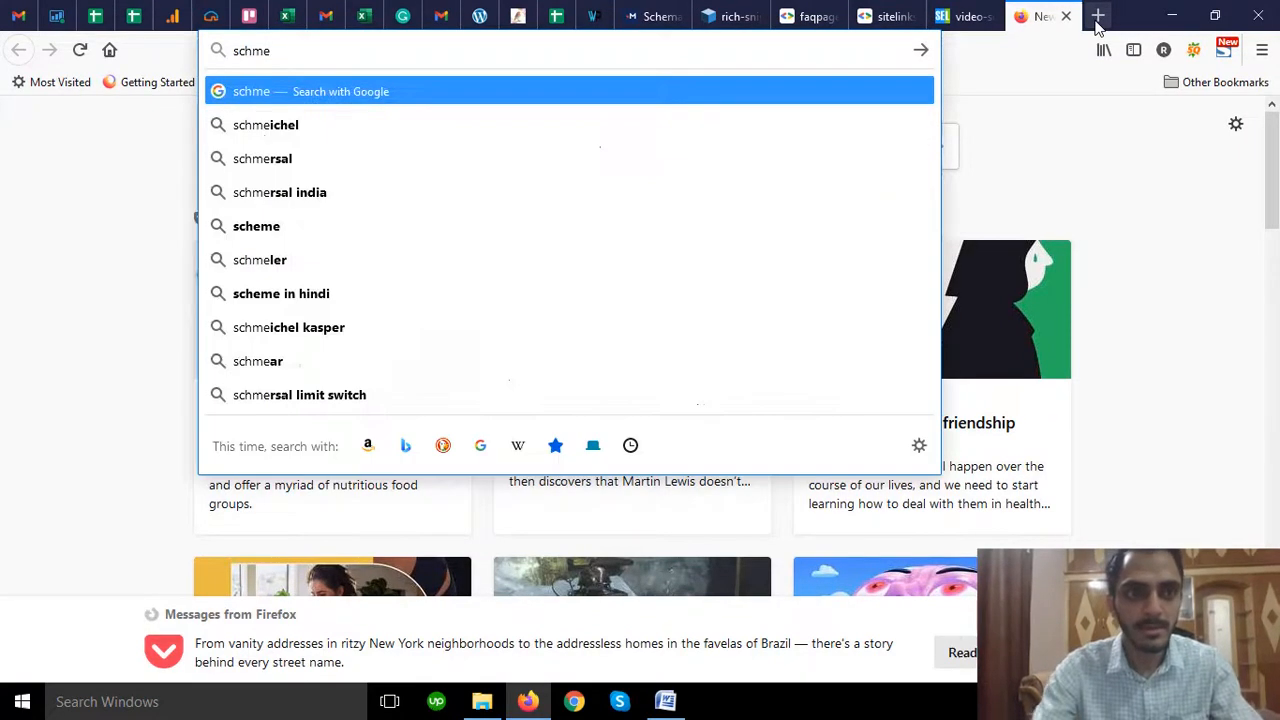
text( tes)
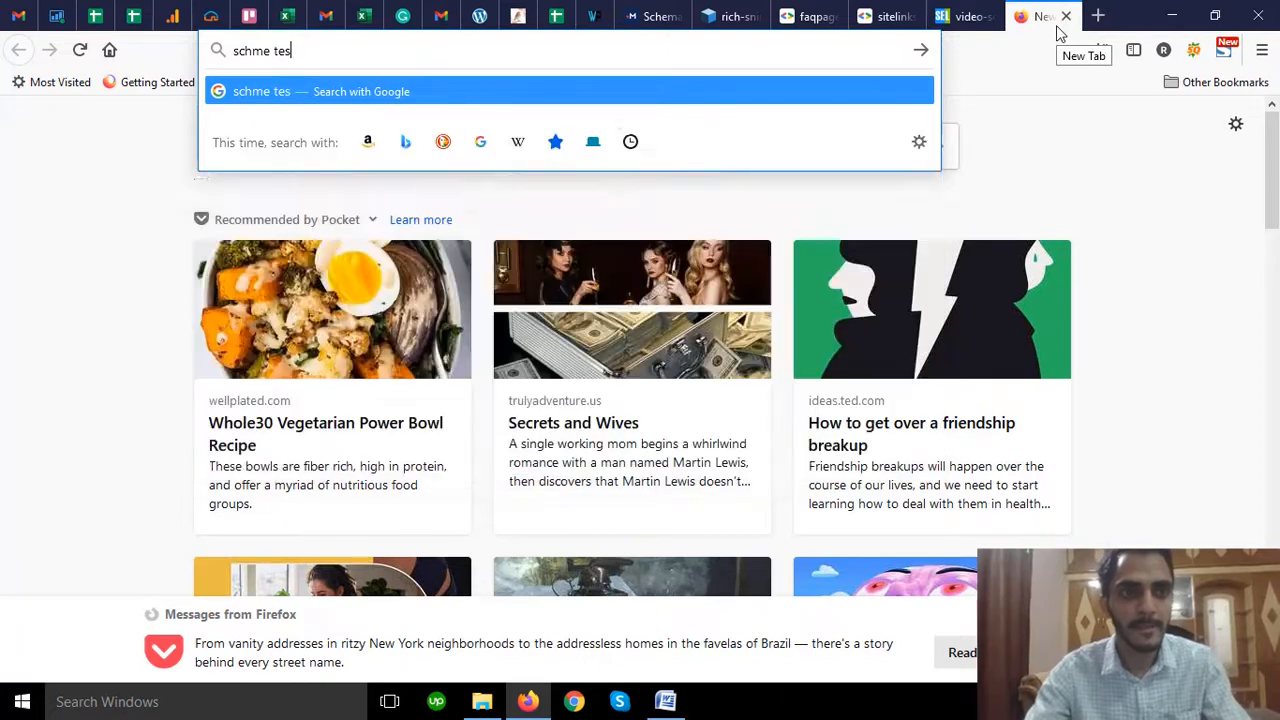
key(BackSpace)
key(BackSpace)
key(BackSpace)
key(BackSpace)
key(BackSpace)
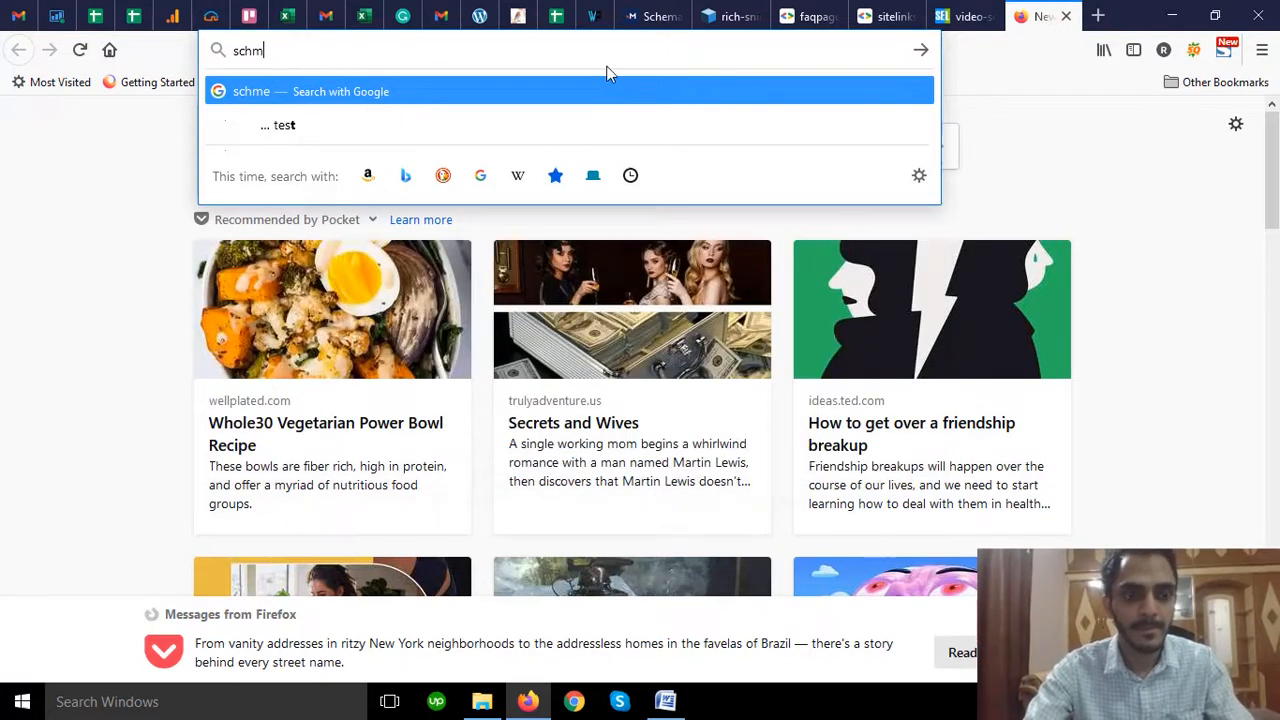
text(a te)
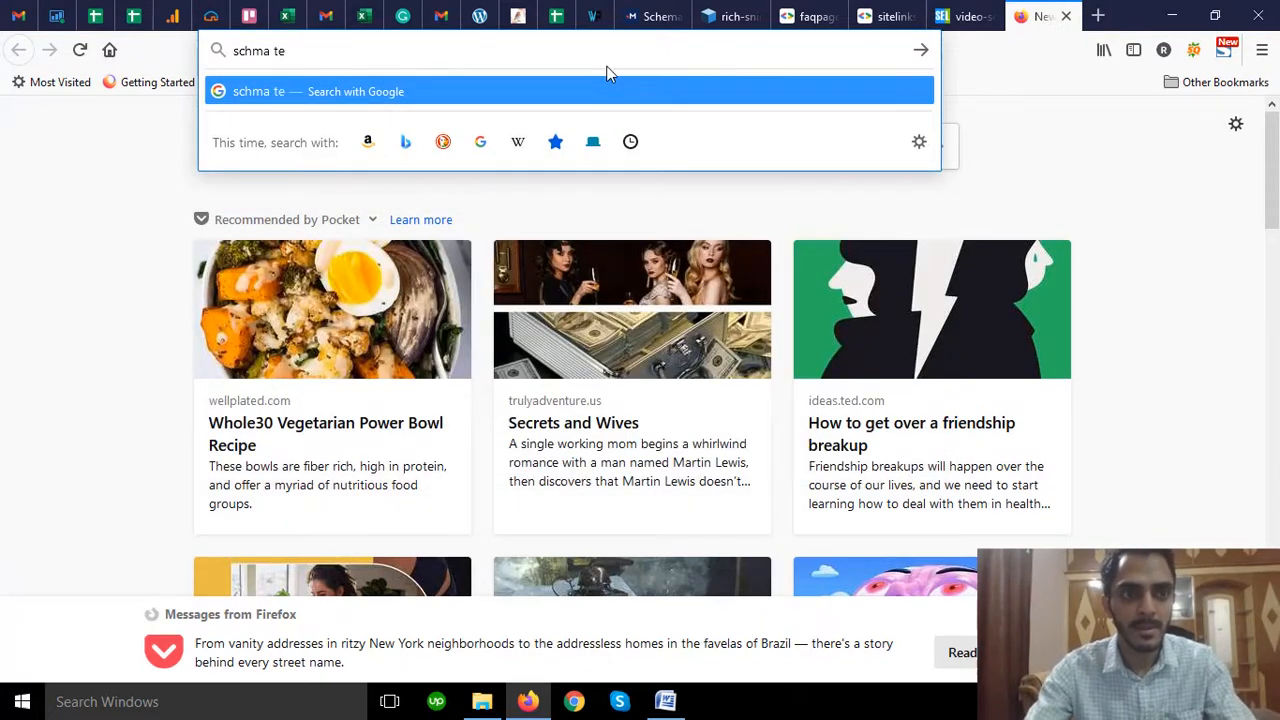
text(sting tool)
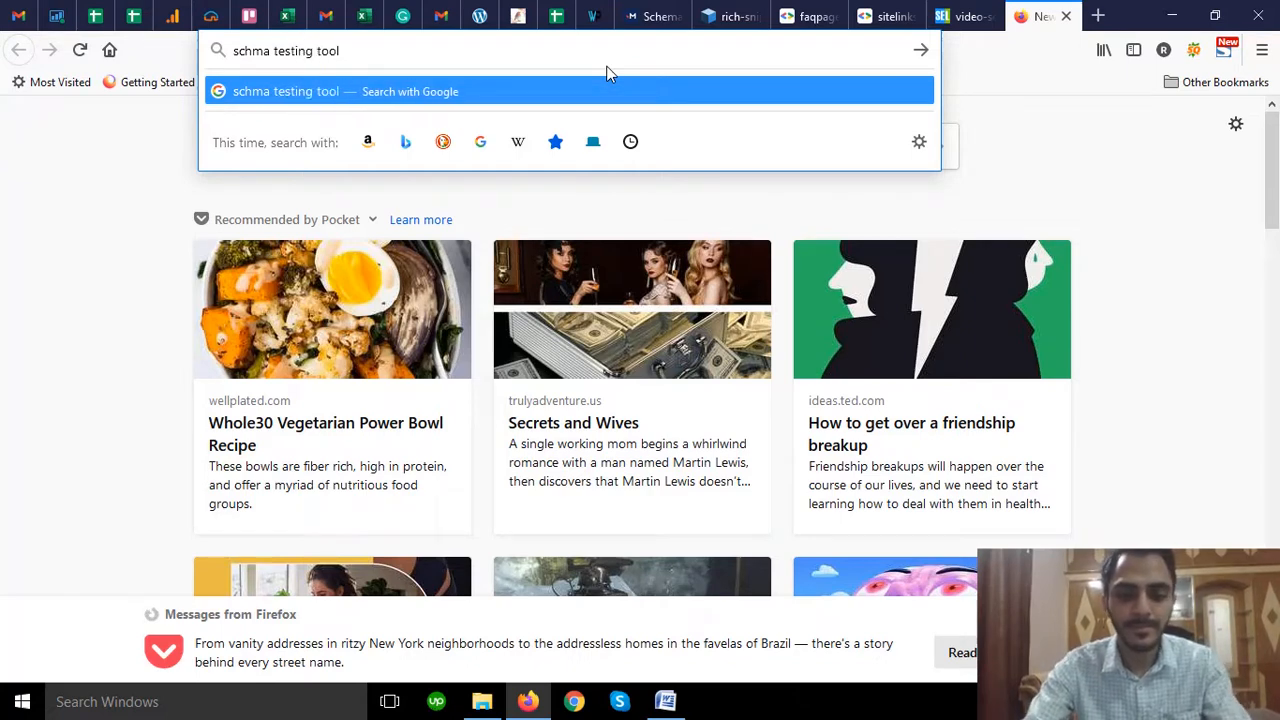
key(Return)
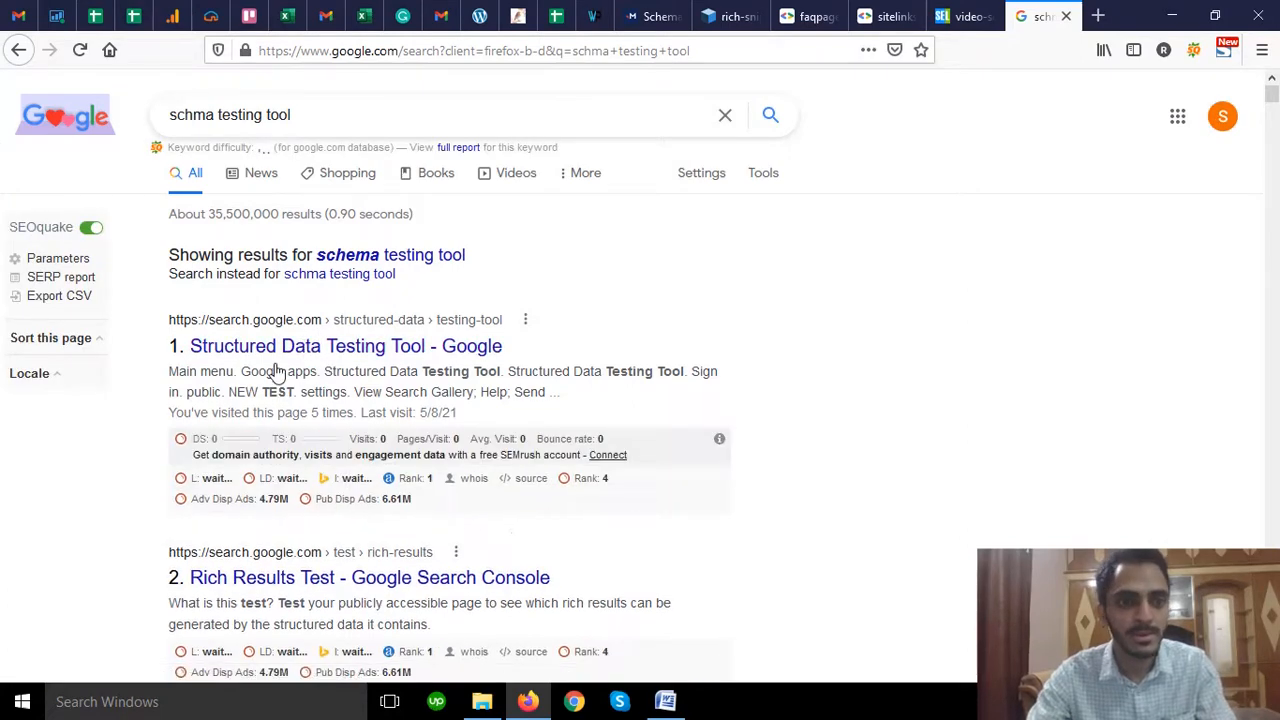
- Open Google's Structured Data Testing Tool from the search results and switch it to code snippet entry
click(286, 351)
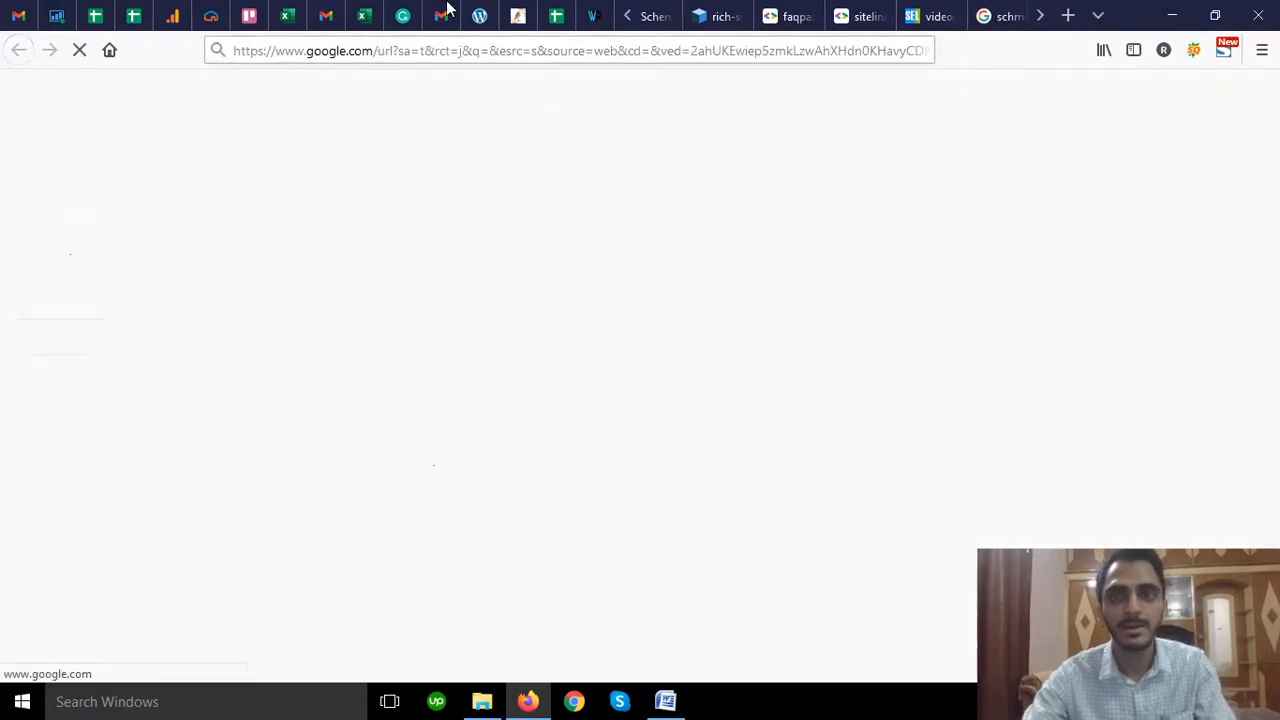
click(943, 10)
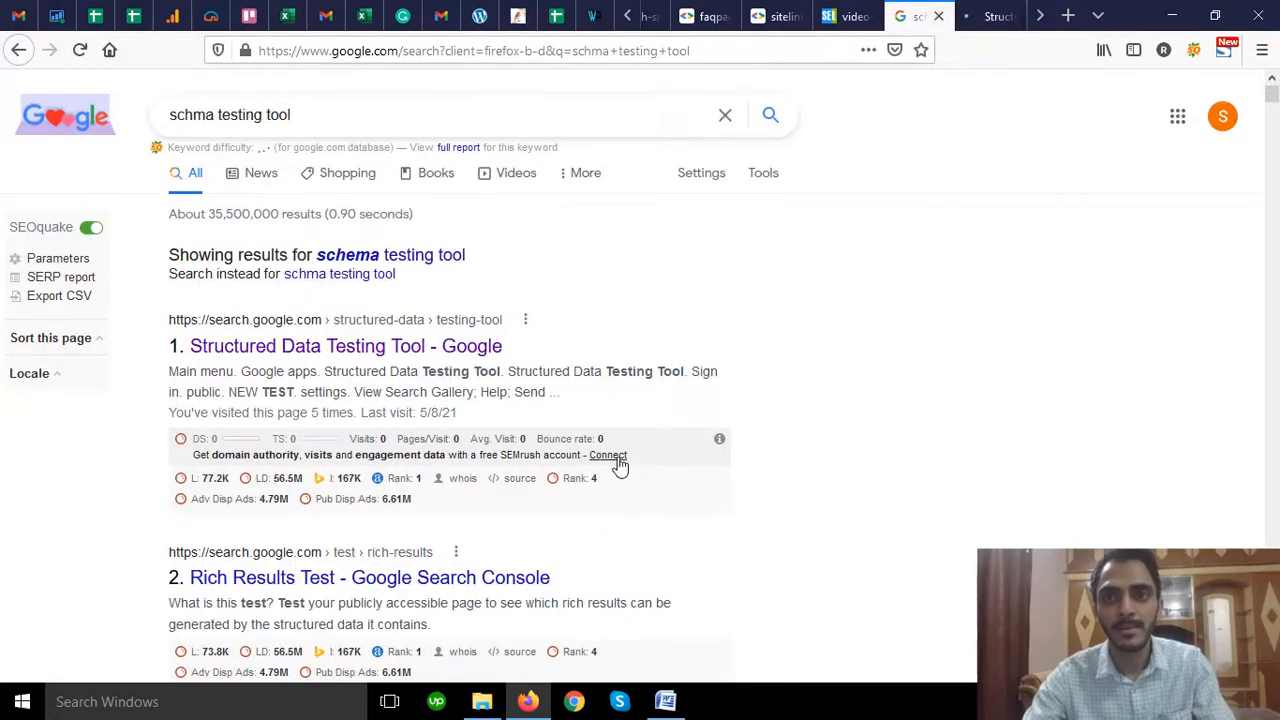
click(938, 18)
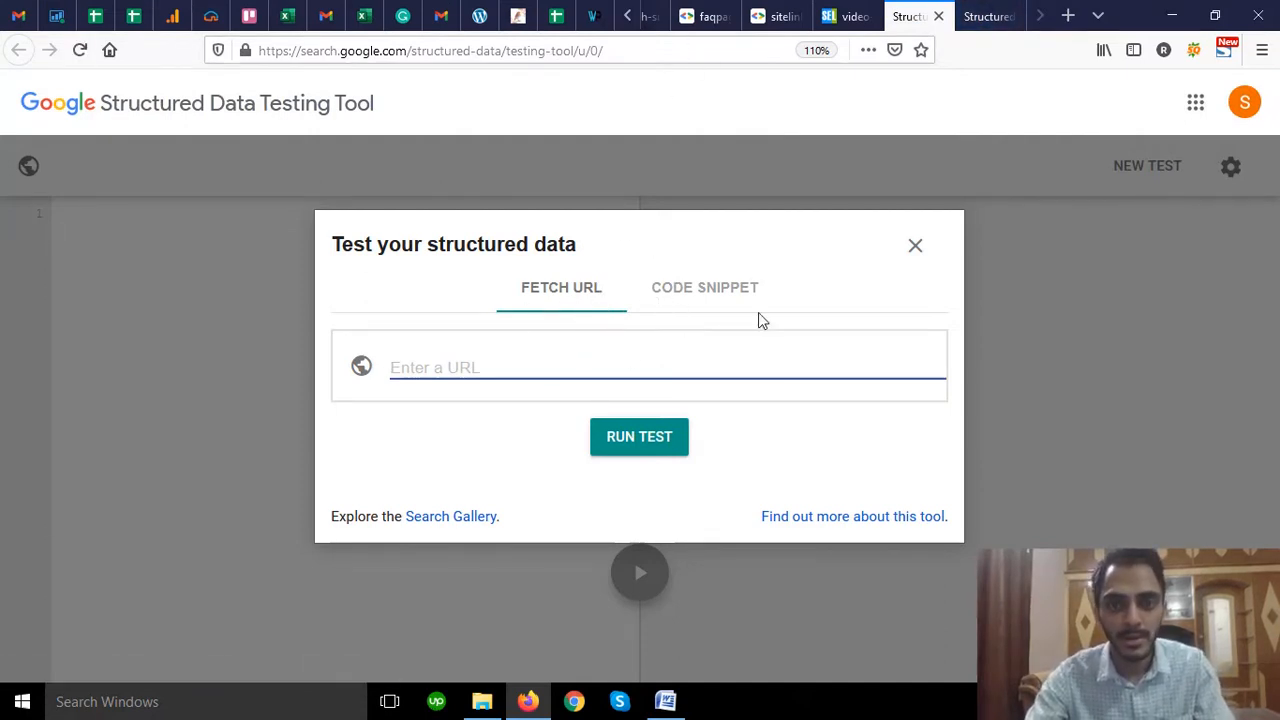
click(712, 300)
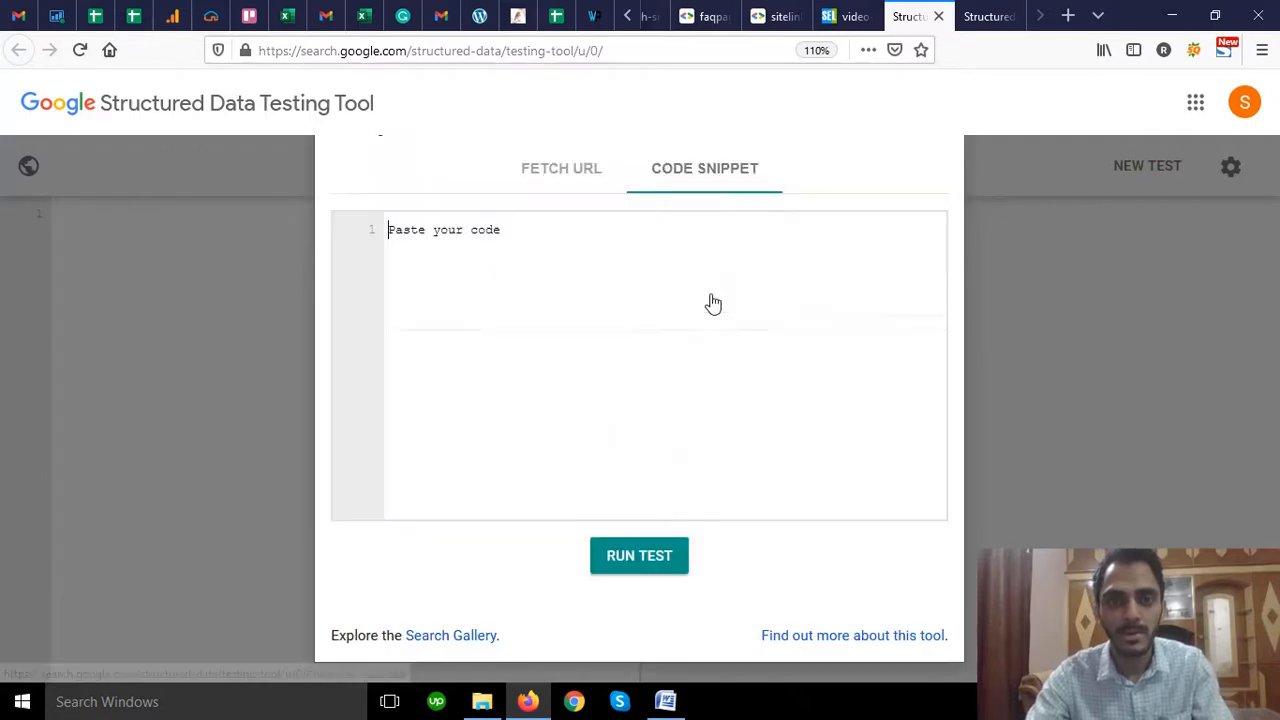
- Copy the rich-snippets-example.png address and use it as both the URL and the internal site search URL in the Website form
click(640, 15)
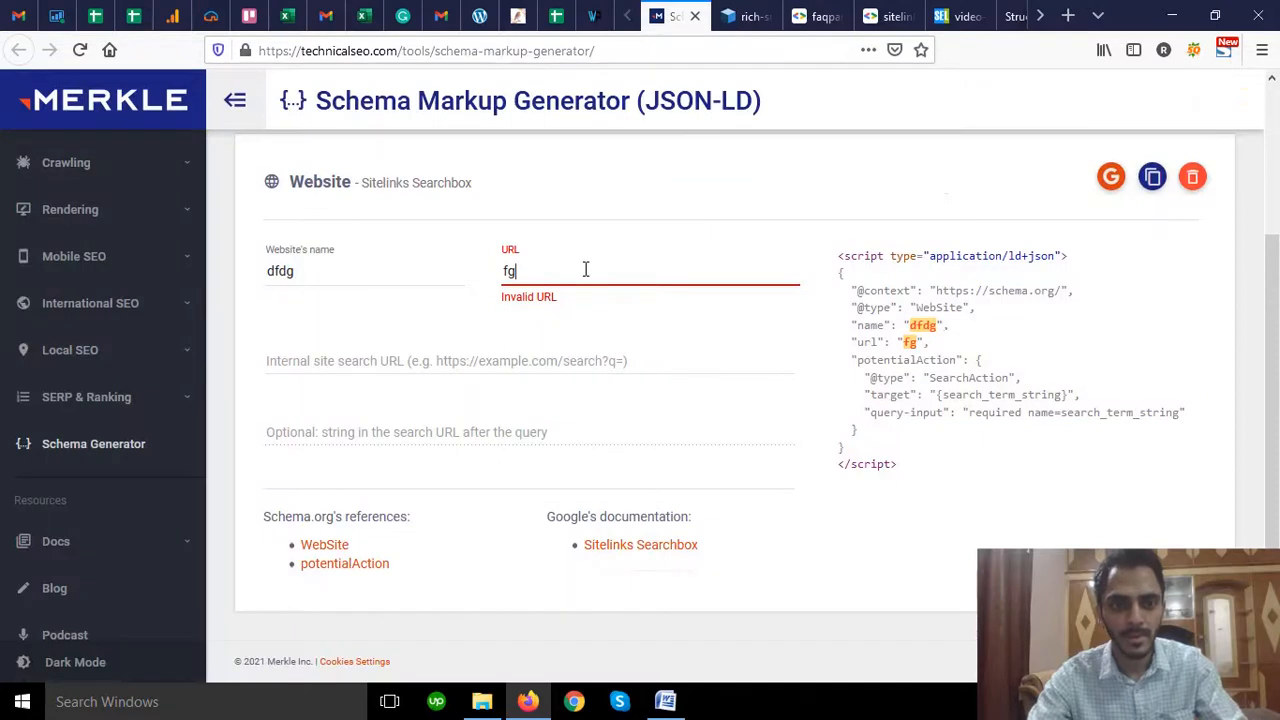
click(750, 16)
click(605, 50)
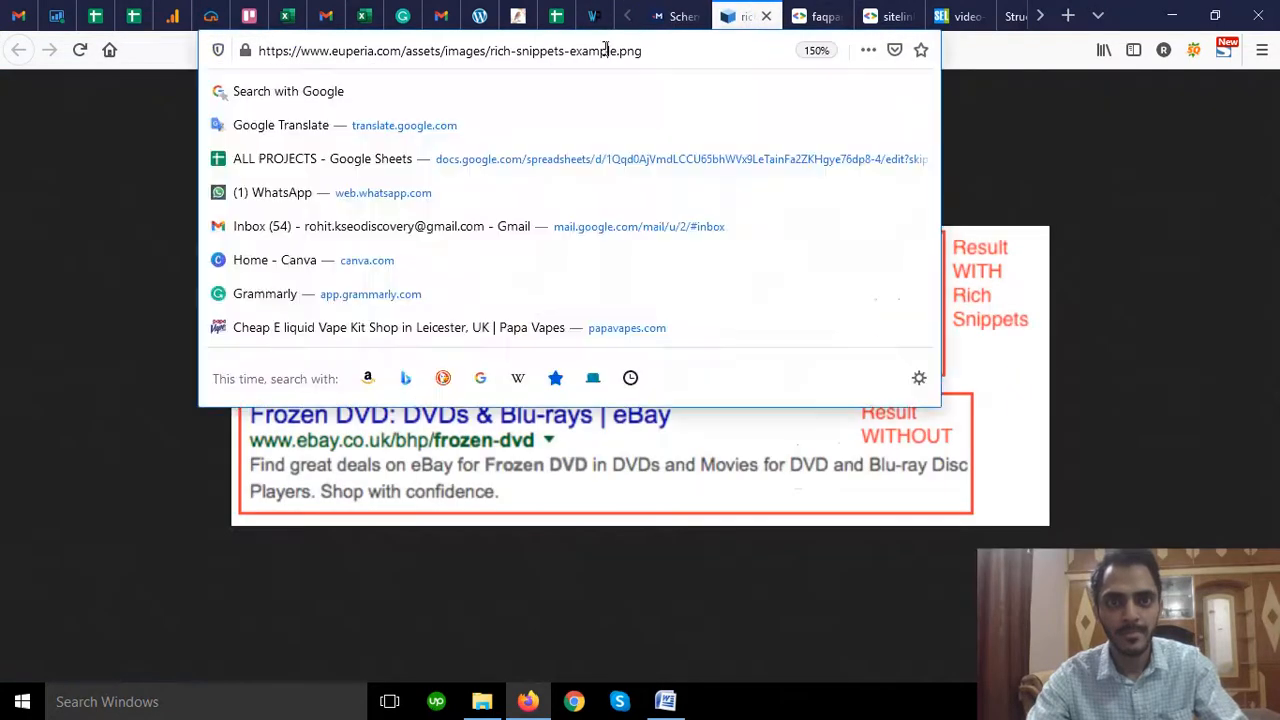
triple_click(634, 49)
key(ctrl+c)
click(675, 16)
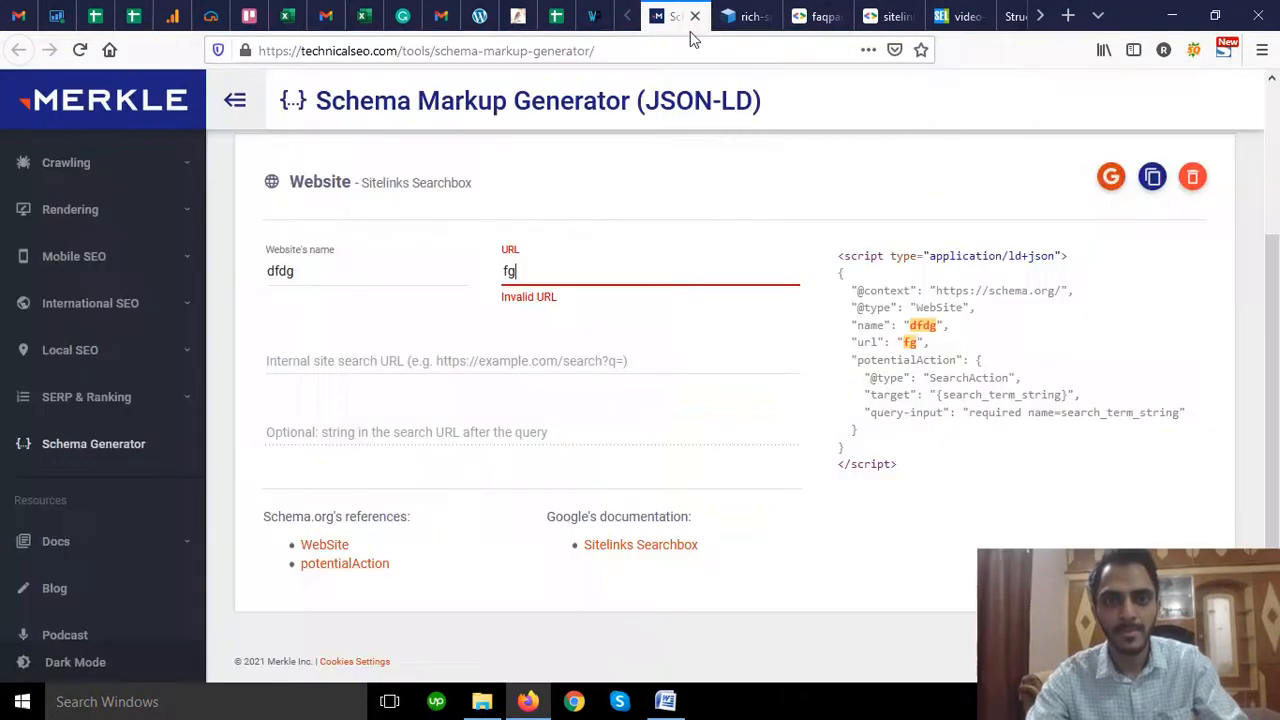
key(ctrl+a)
key(ctrl+v)
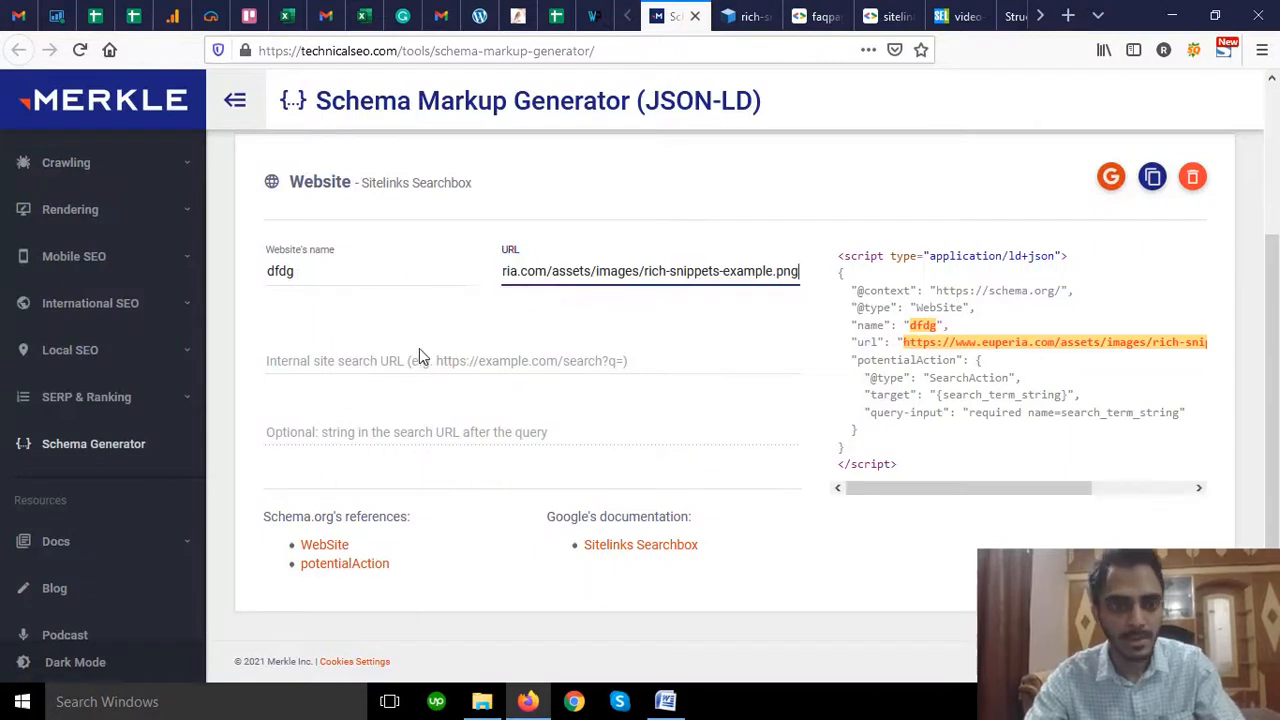
click(398, 366)
key(ctrl+v)
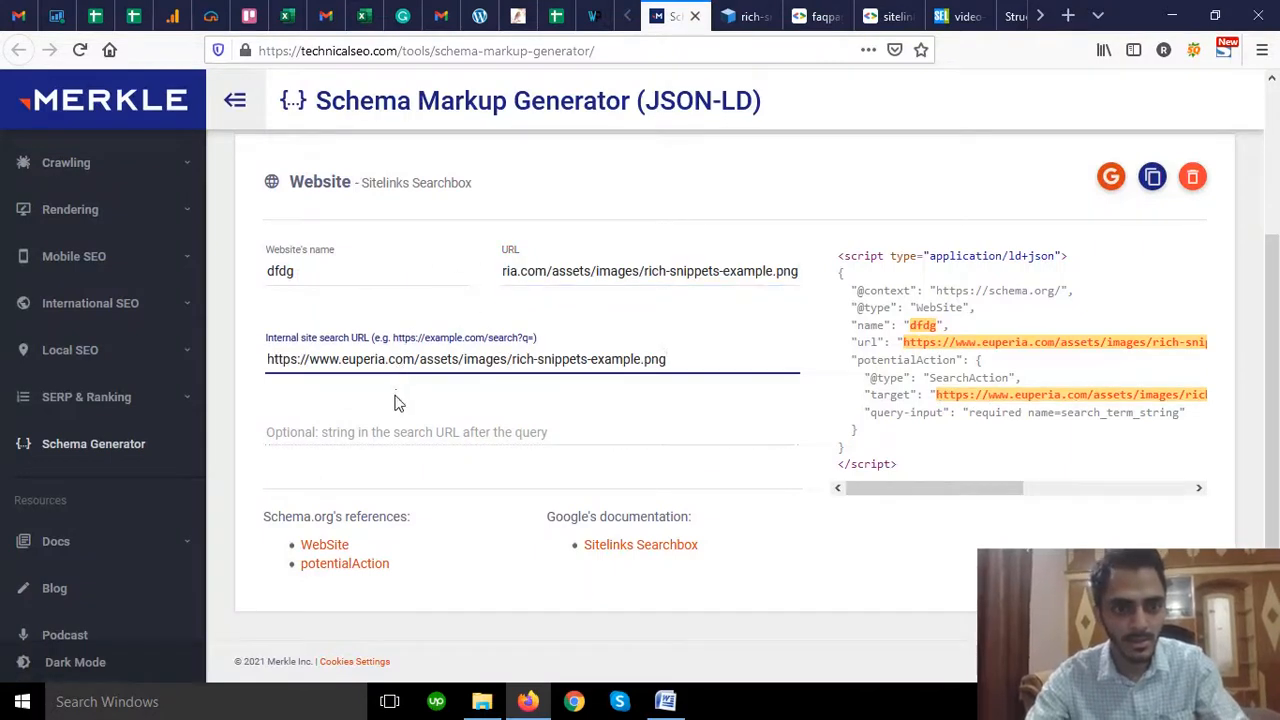
click(396, 430)
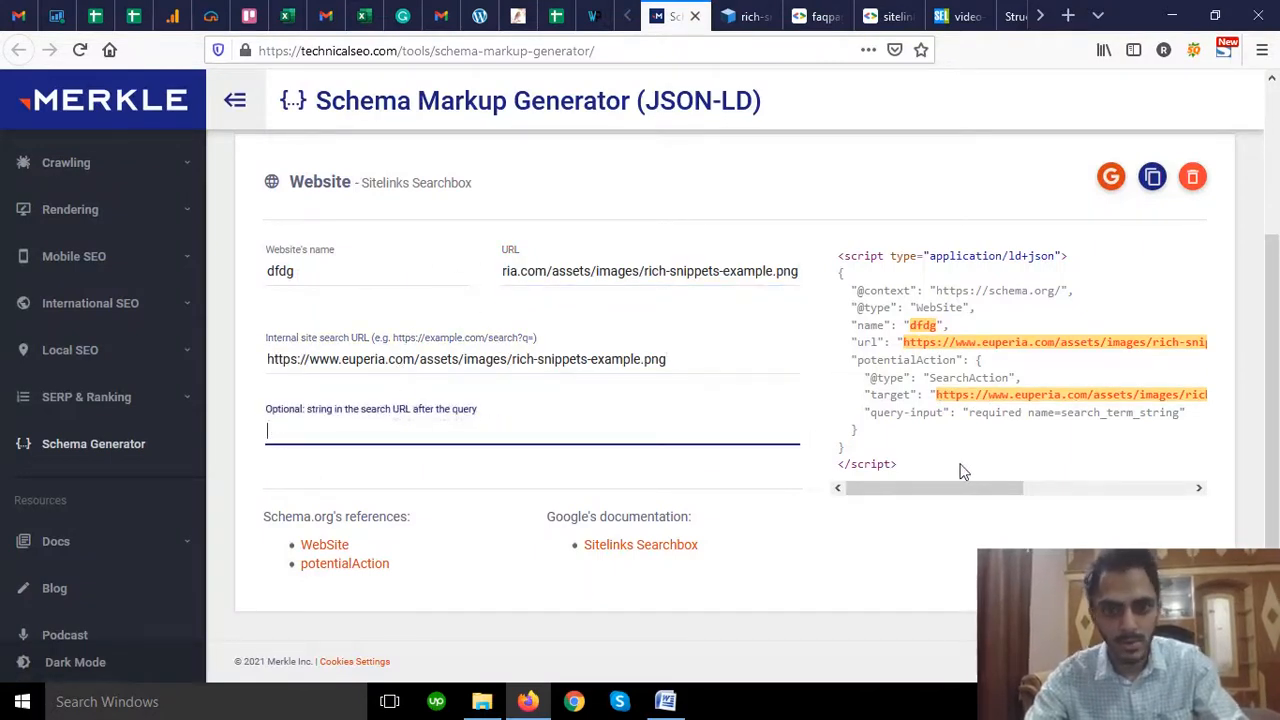
- Copy the generated Website markup, paste it into the Structured Data Testing Tool as a code snippet and run the test
drag(937, 467, 840, 449)
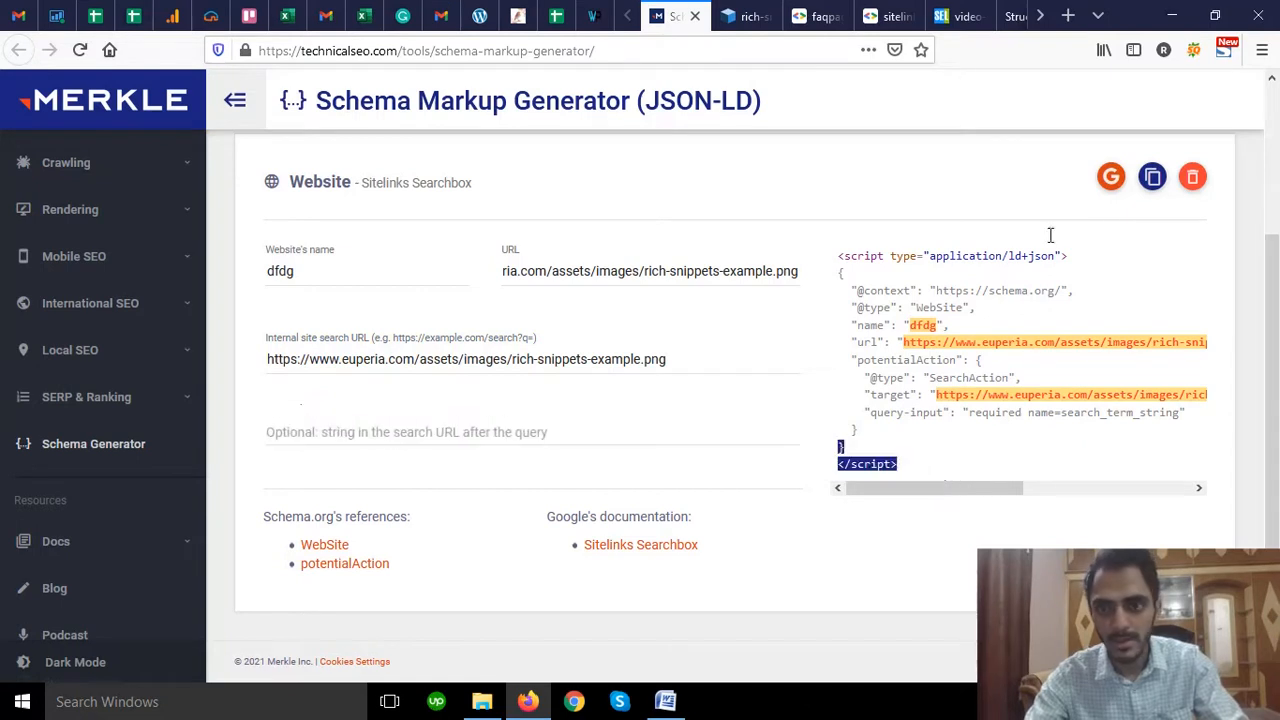
click(1152, 176)
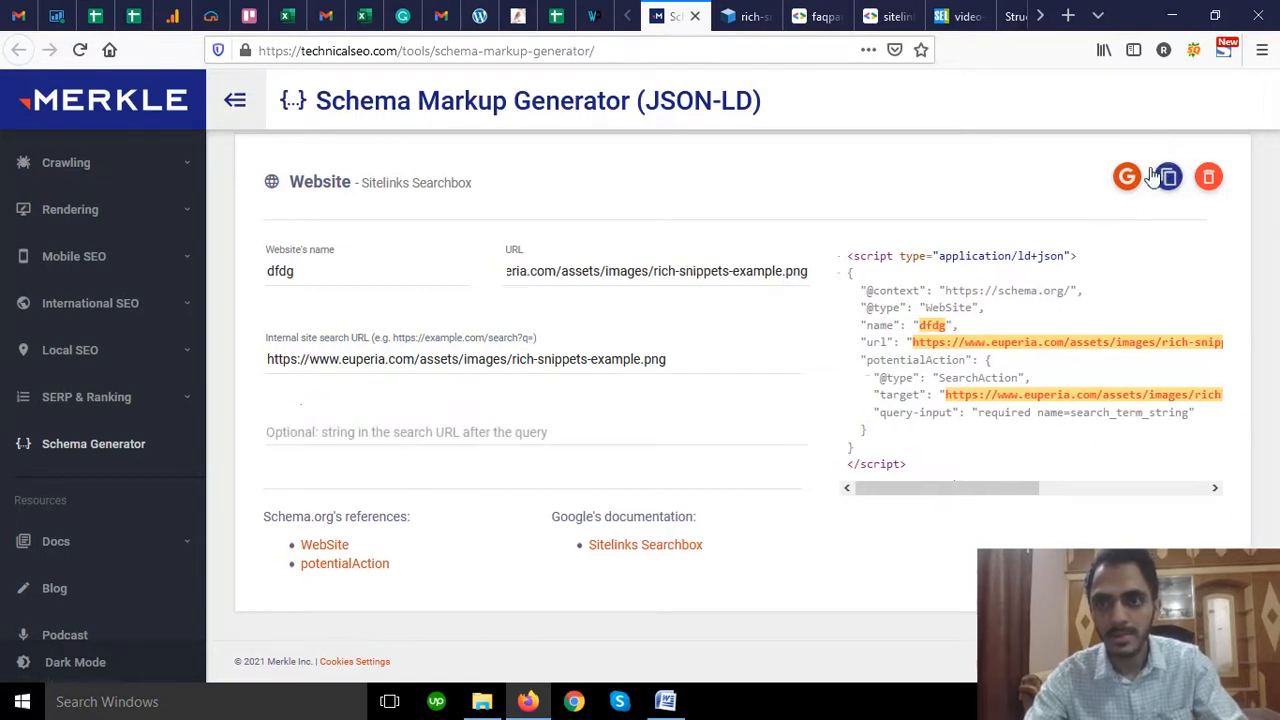
click(1008, 18)
key(ctrl+v)
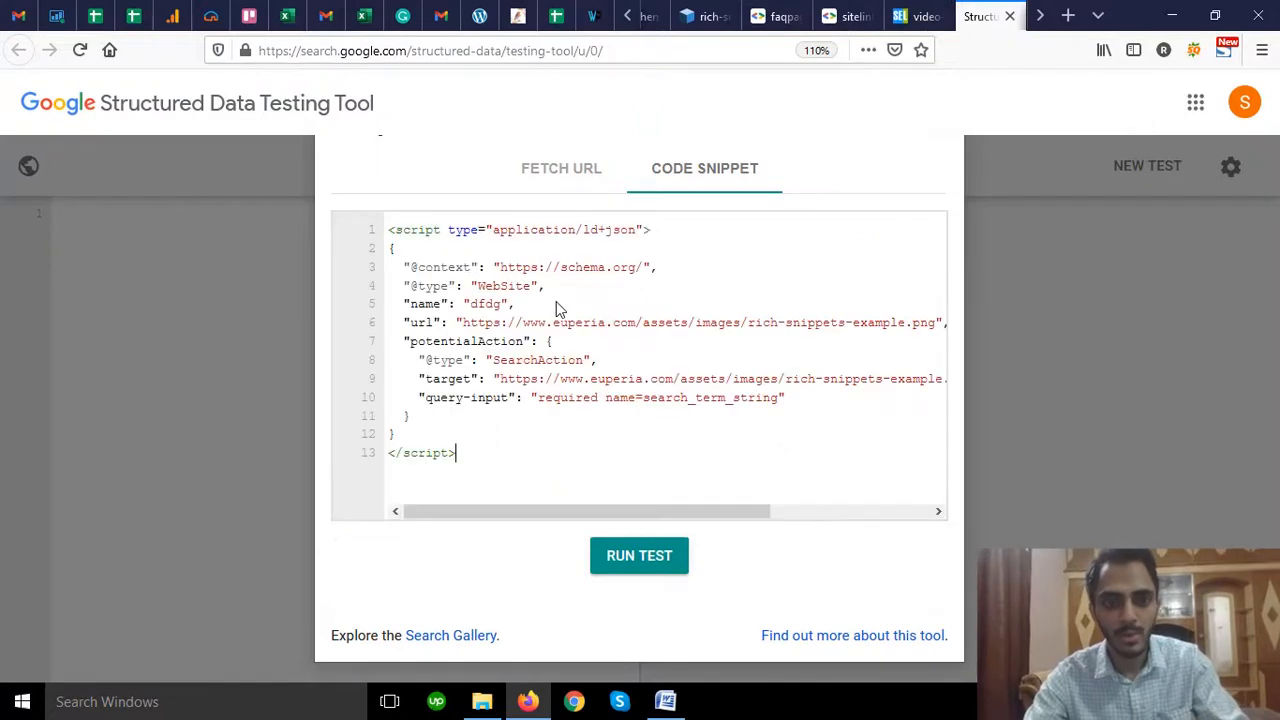
click(639, 556)
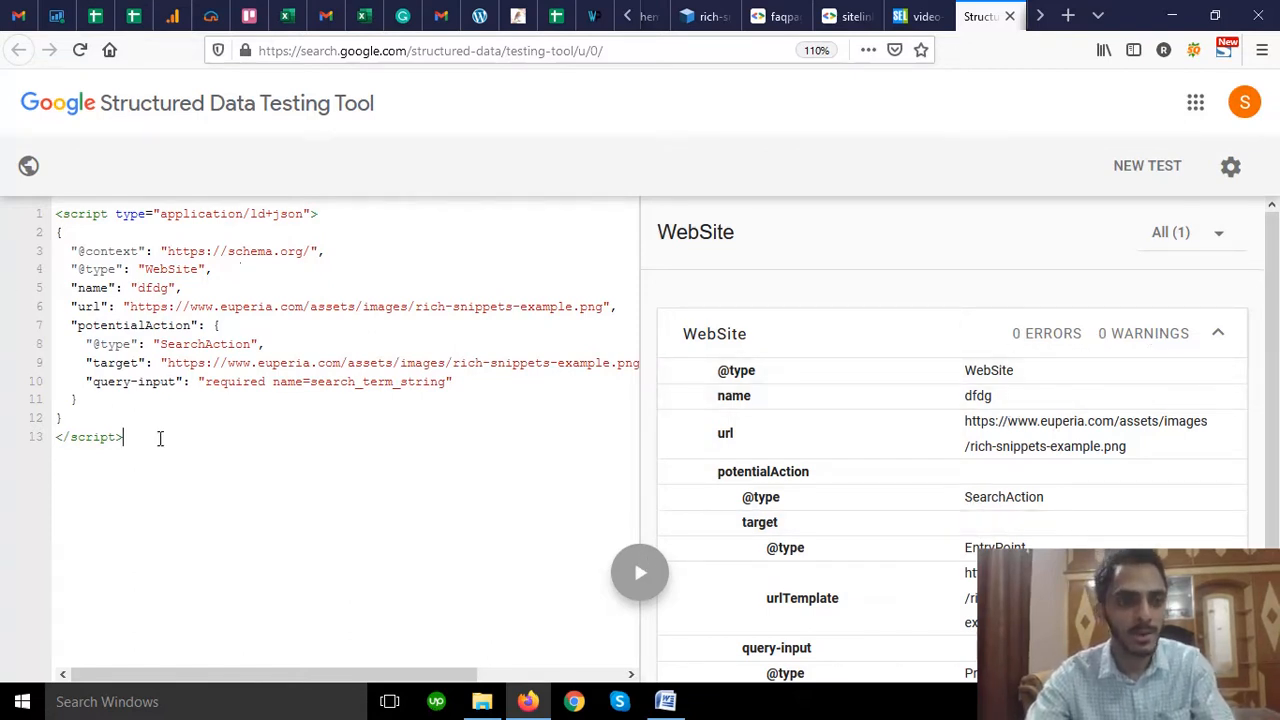
- Break the snippet by cutting characters from the closing script tag and the end of the query-input value, rerunning the test after each deletion
key(BackSpace)
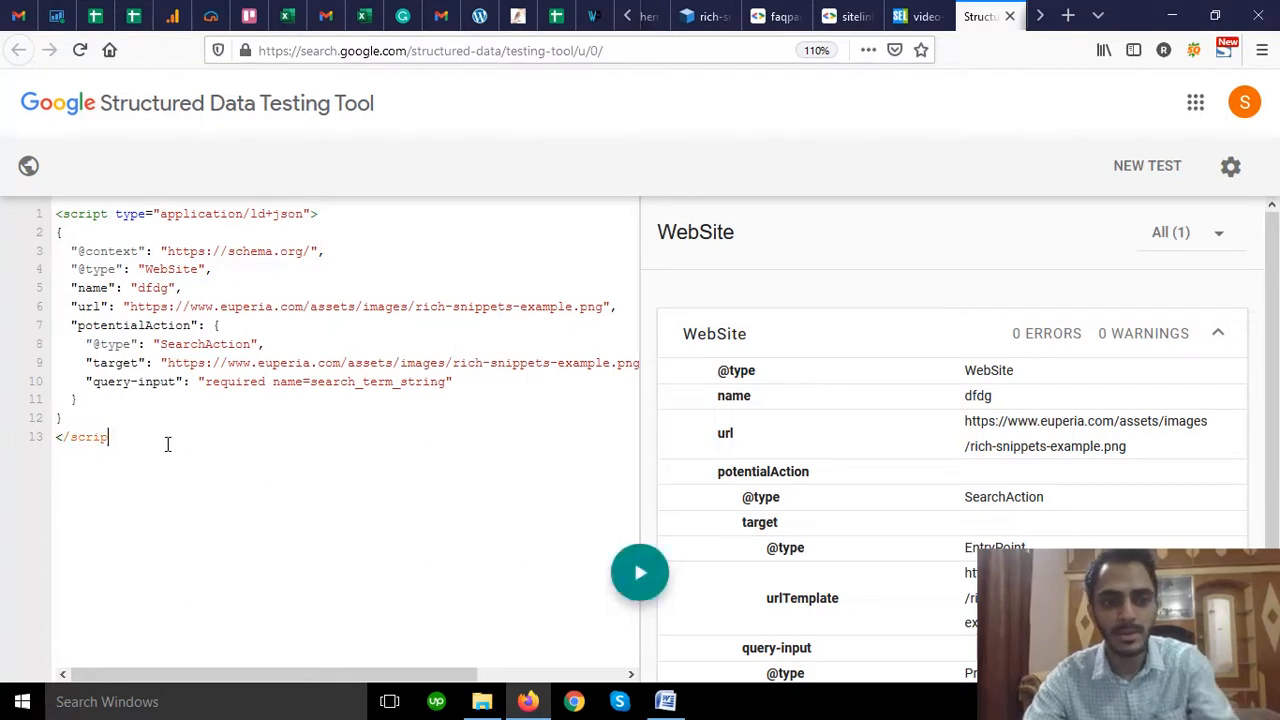
click(634, 574)
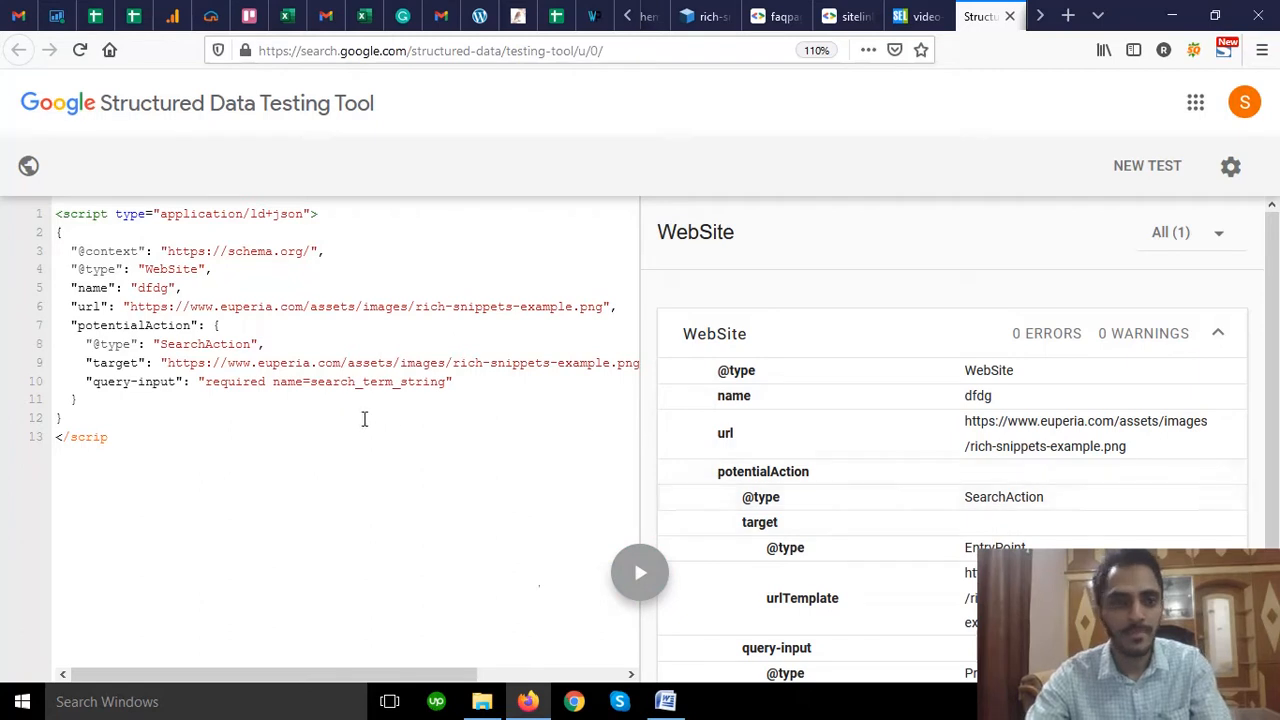
click(462, 398)
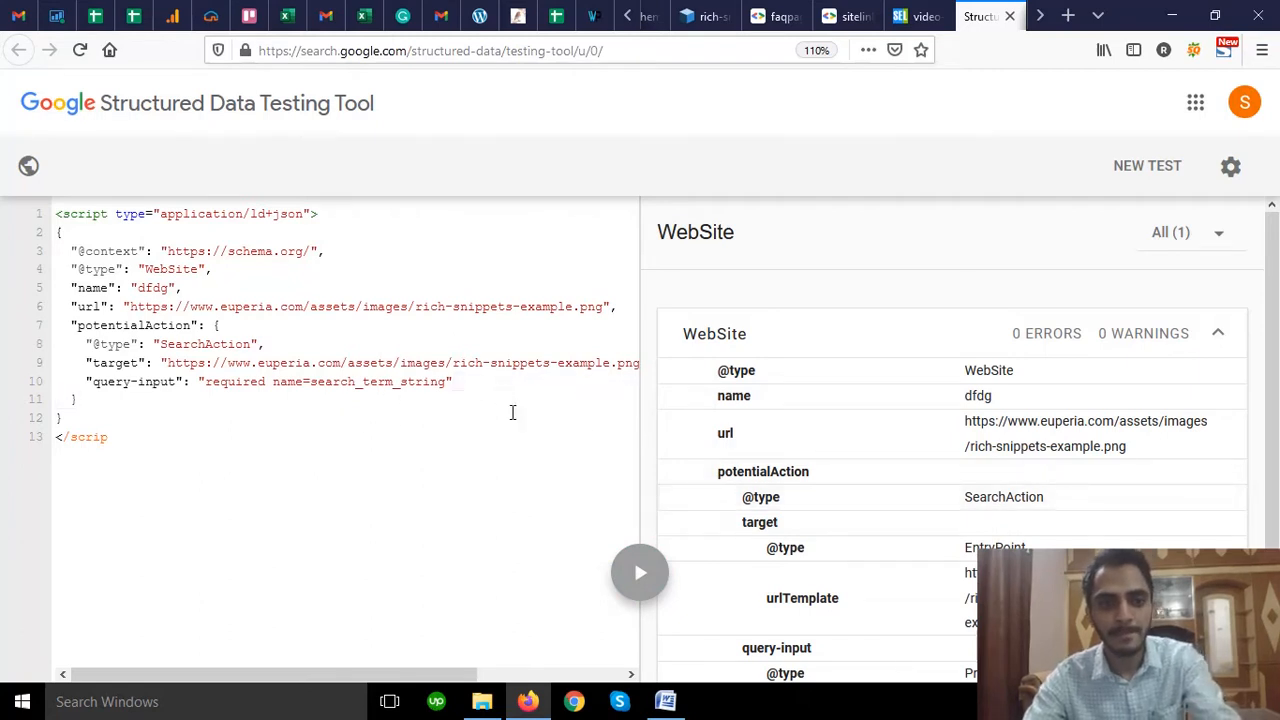
key(BackSpace)
key(BackSpace)
key(BackSpace)
key(BackSpace)
key(BackSpace)
key(BackSpace)
key(BackSpace)
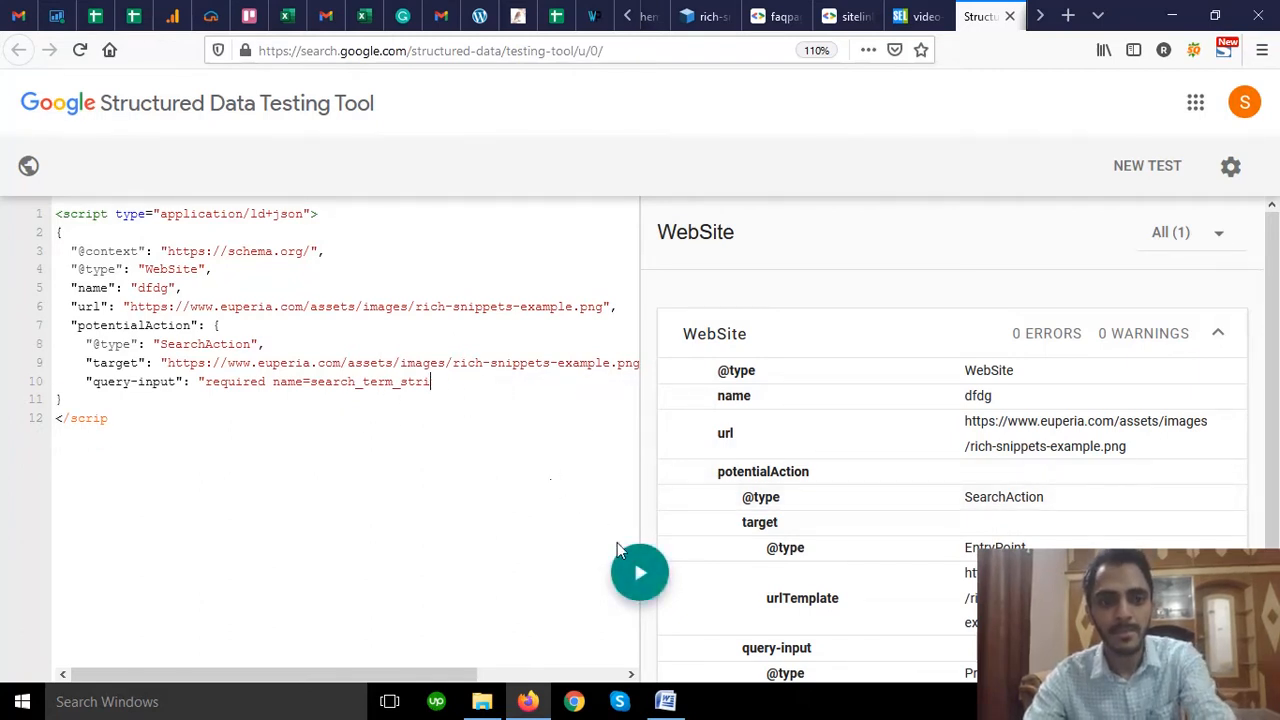
click(643, 577)
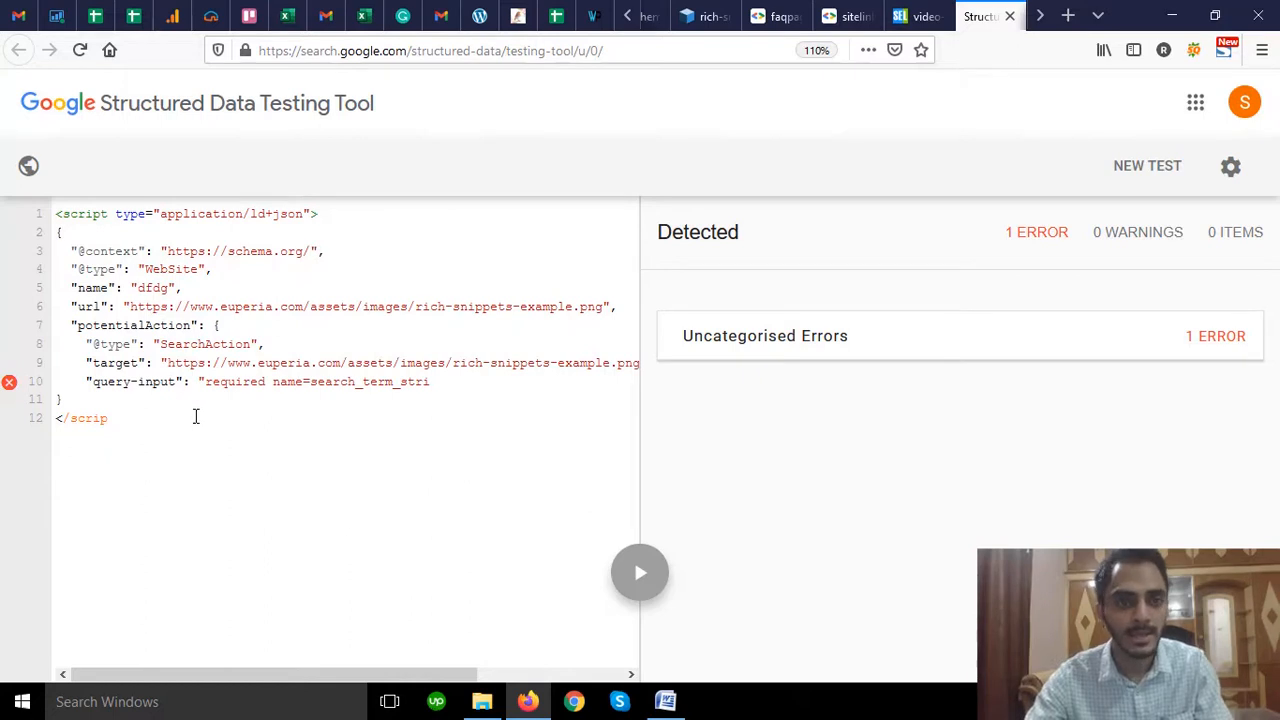
- Close the testing tool, search results and example image tabs to get back to the schema generator
click(1011, 19)
click(1011, 19)
click(1011, 19)
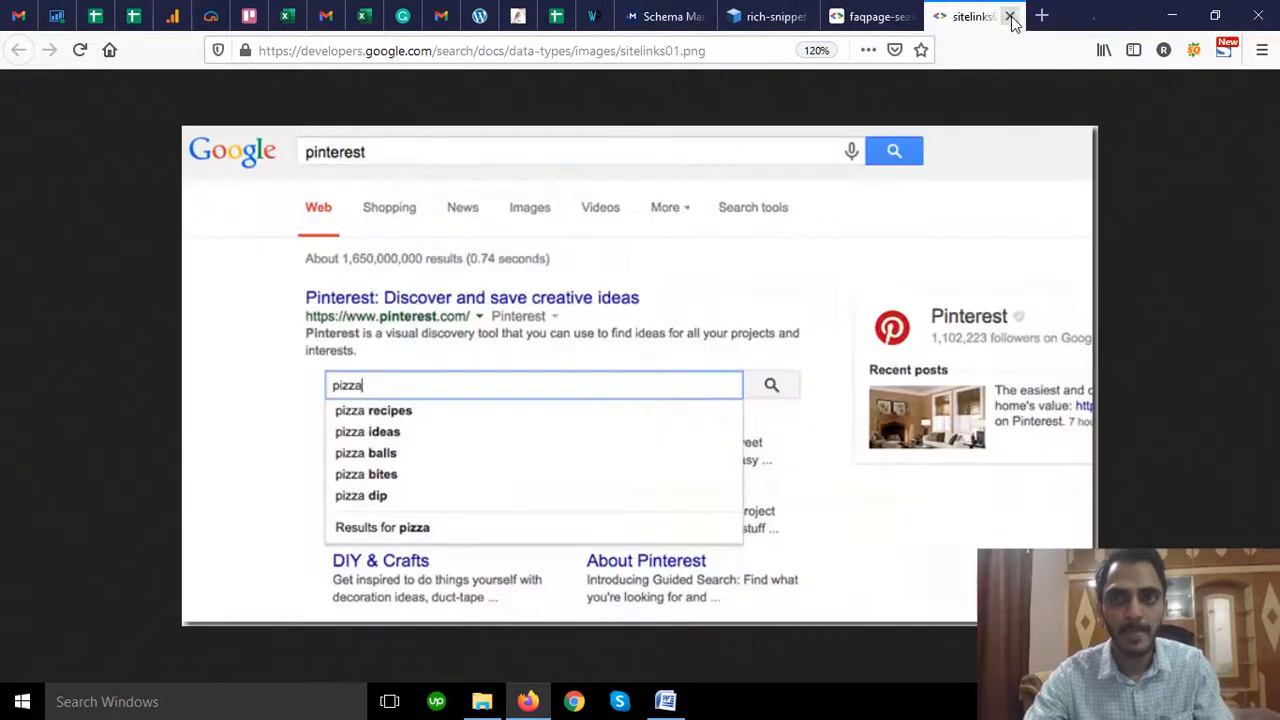
click(1011, 19)
click(1011, 19)
click(1011, 19)
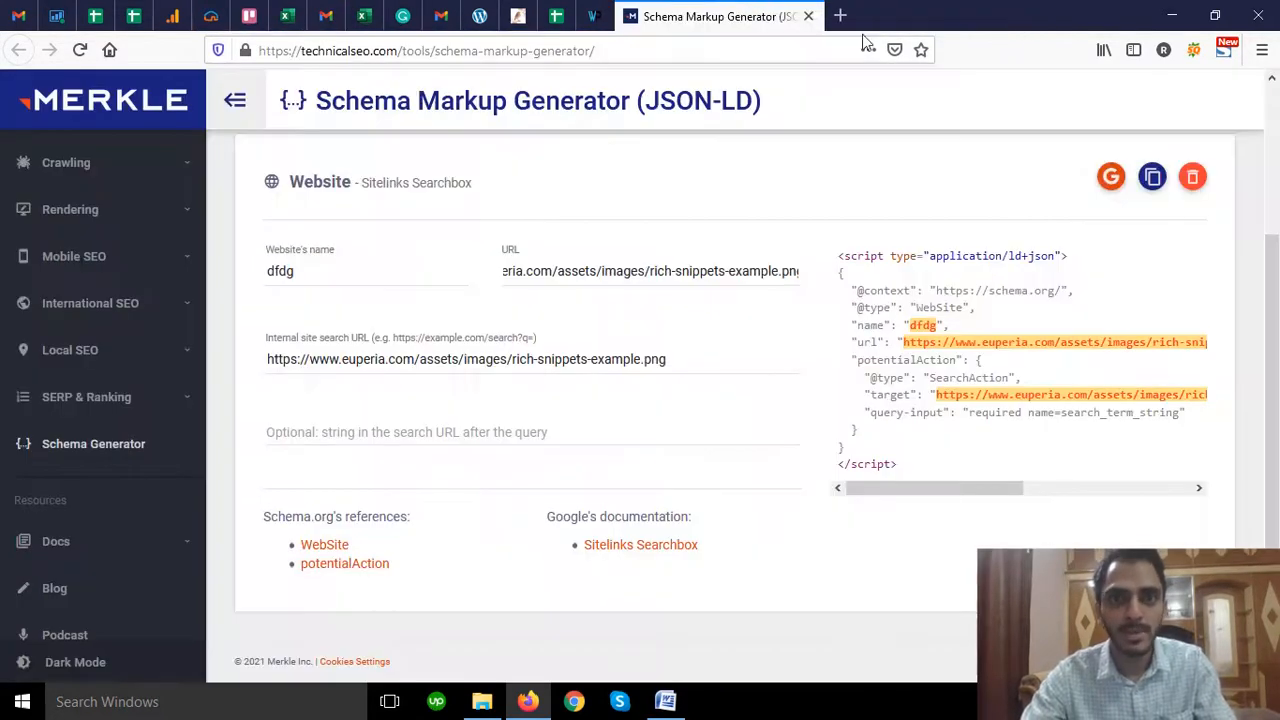
- View the WordPress admin dashboard, and return to the markup type selection in the schema generator
click(595, 18)
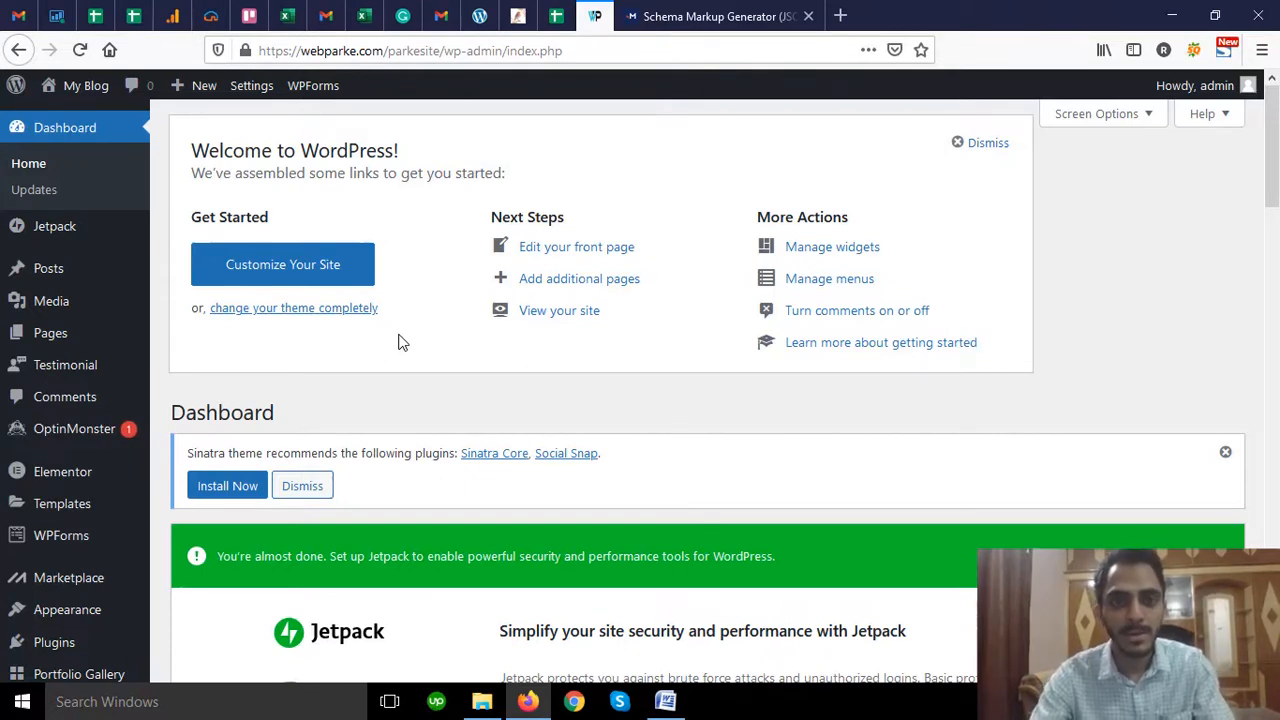
click(705, 16)
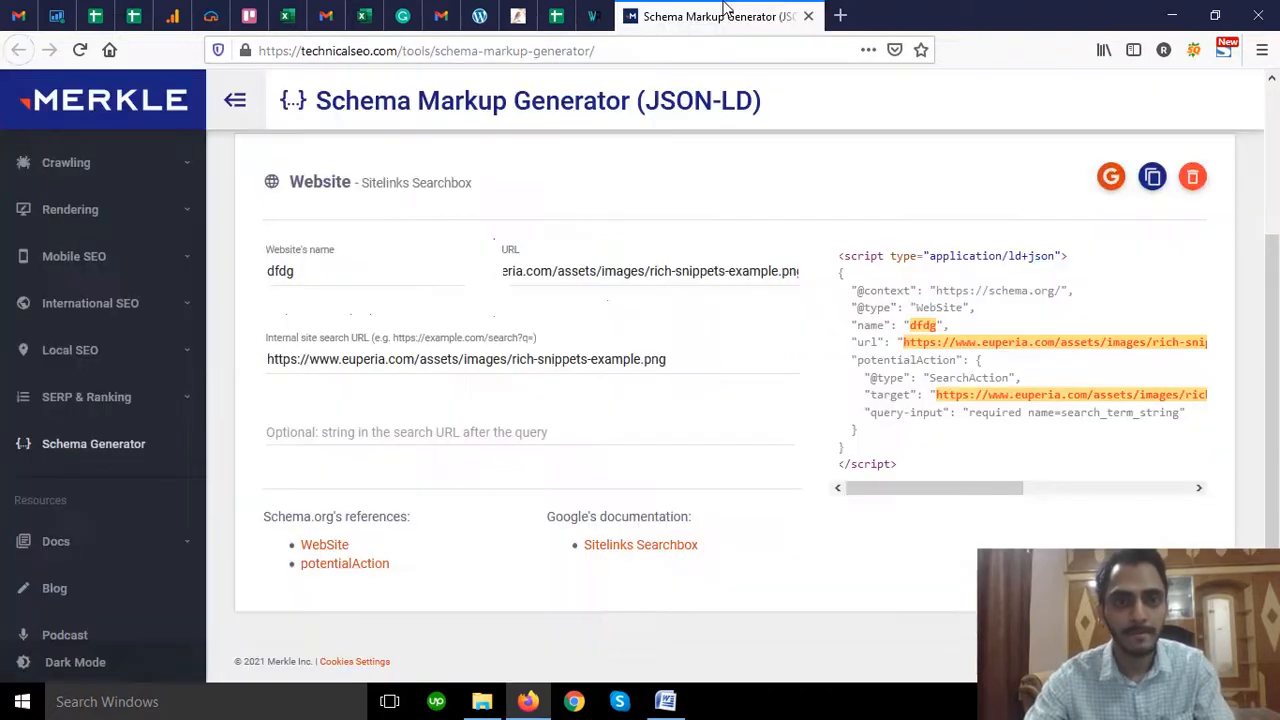
scroll(558, 334, up, 2)
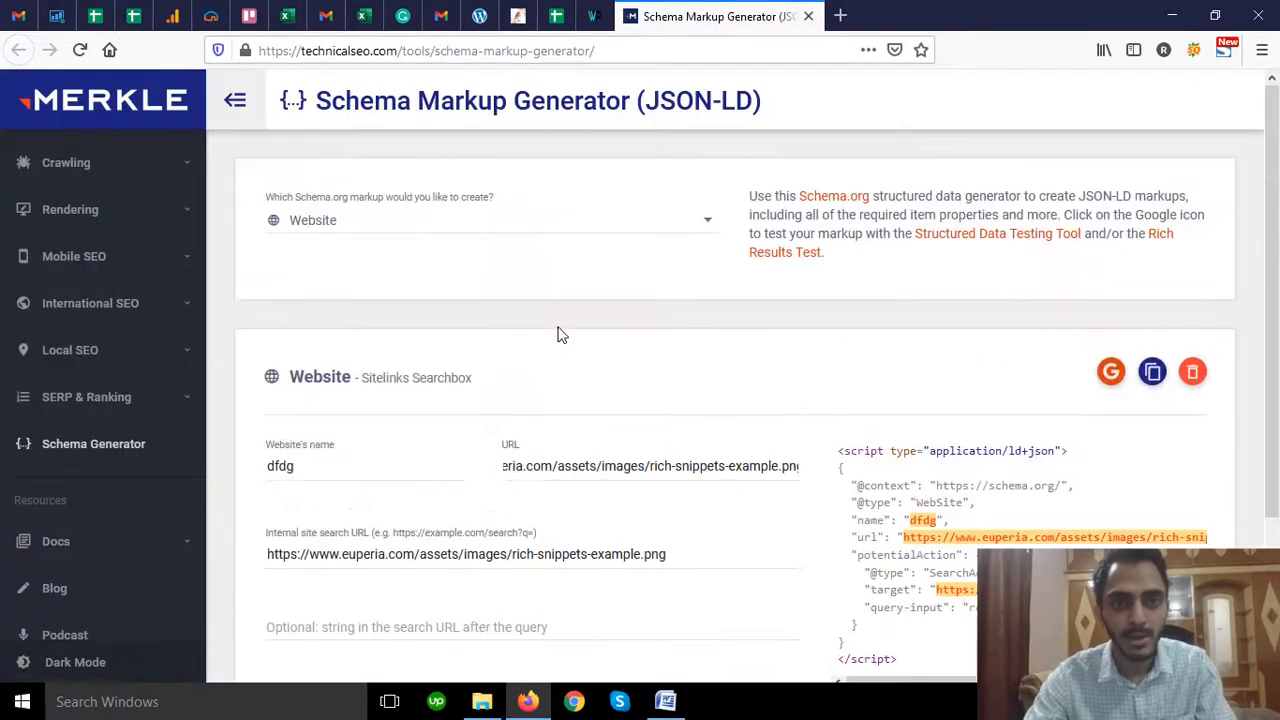
- Switch to the WordPress admin and open the Sinatra Child theme's header.php file in the Theme Editor
click(594, 16)
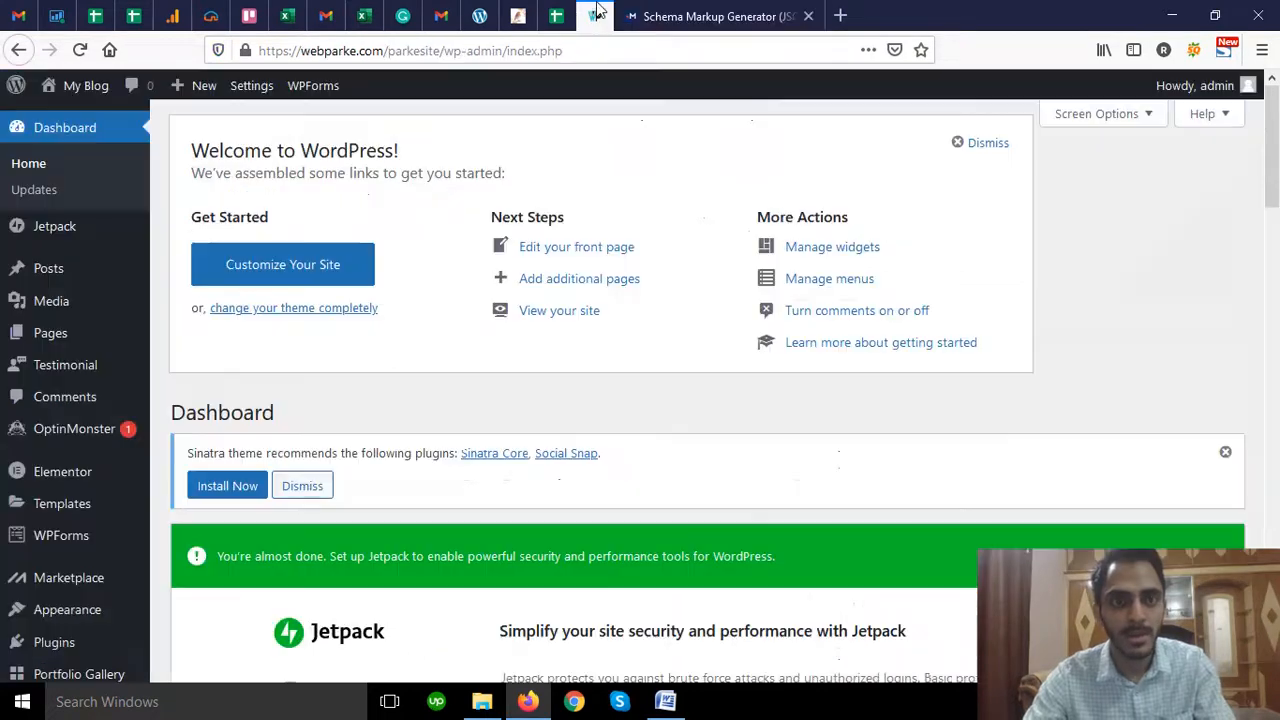
scroll(86, 537, down, 3)
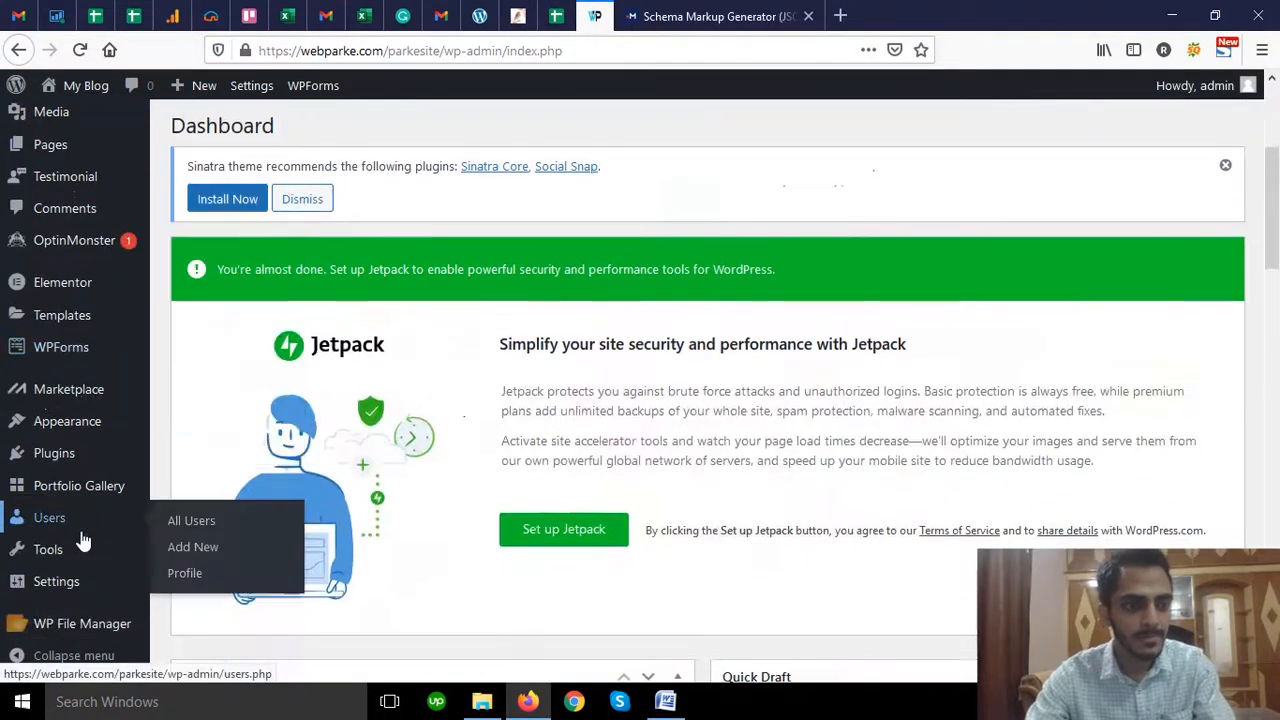
scroll(42, 560, down, 1)
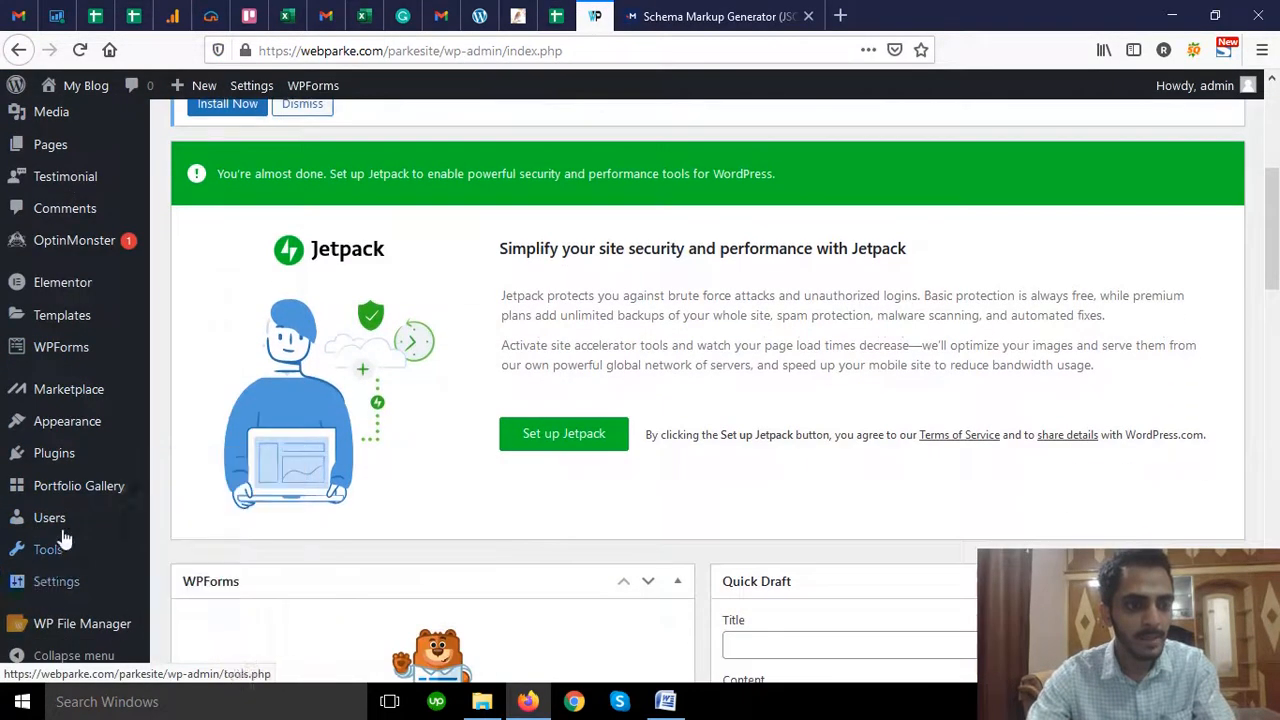
mouse_move(74, 420)
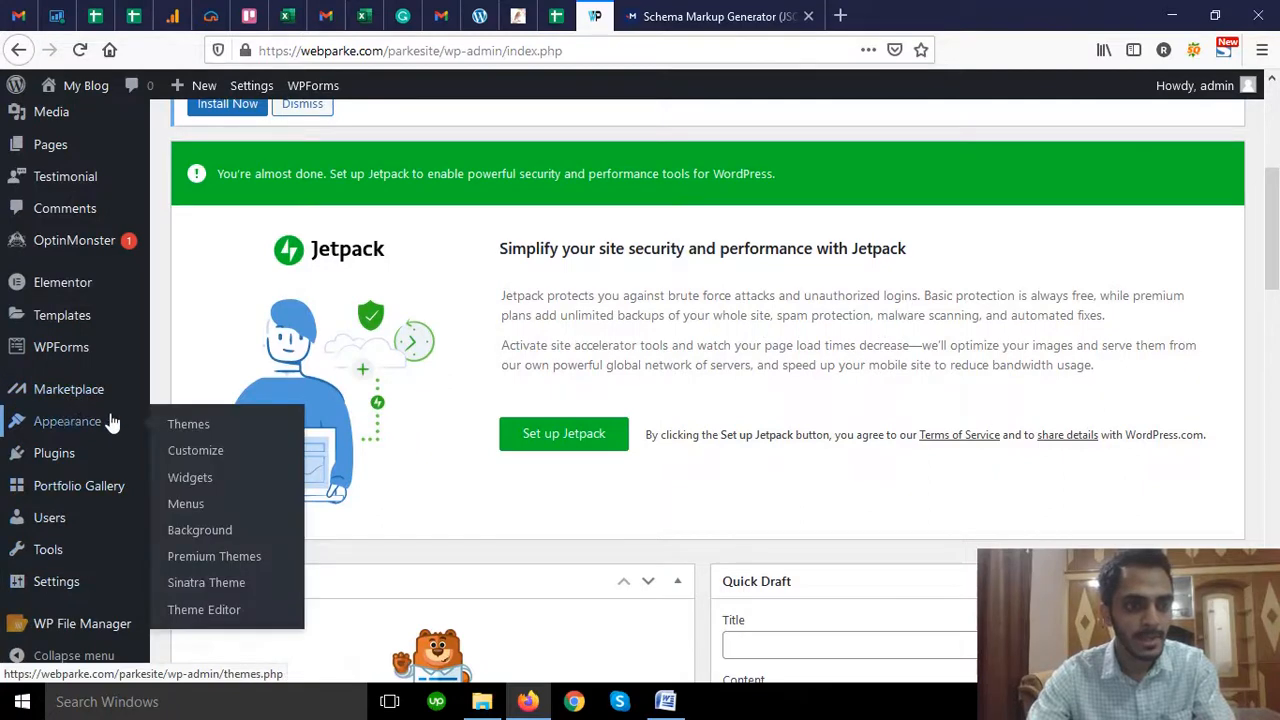
click(176, 609)
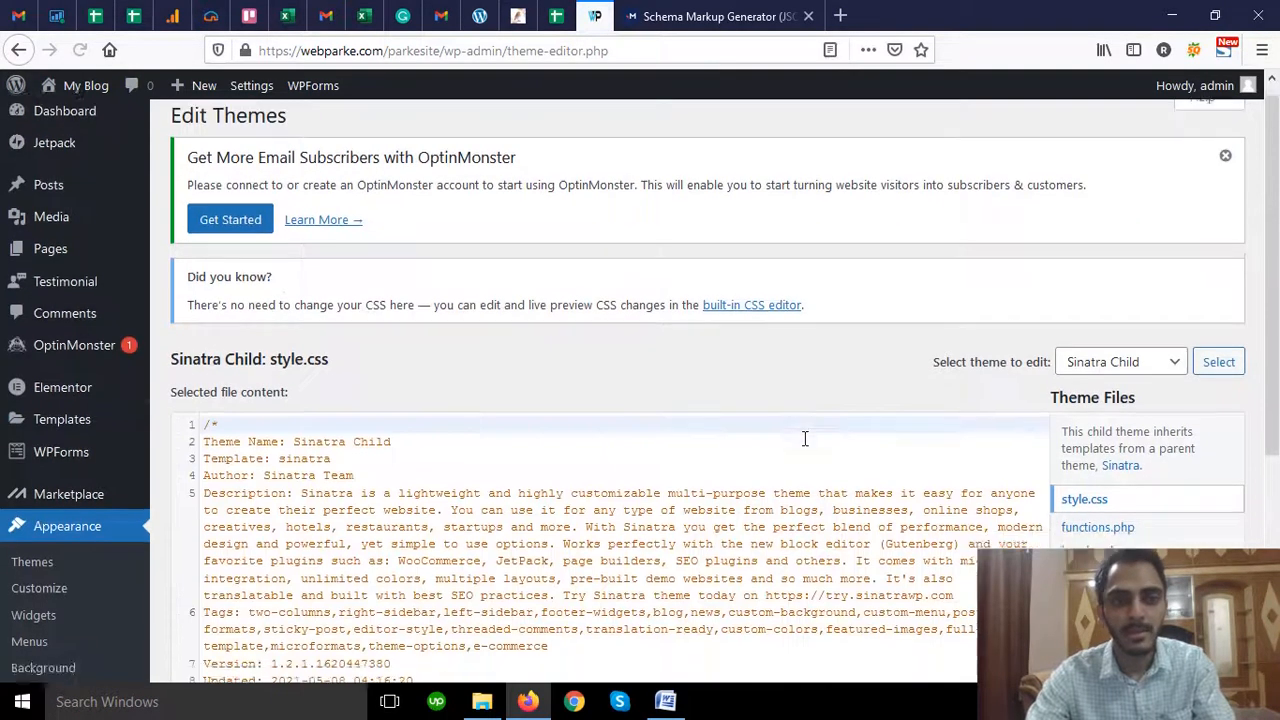
scroll(806, 437, down, 3)
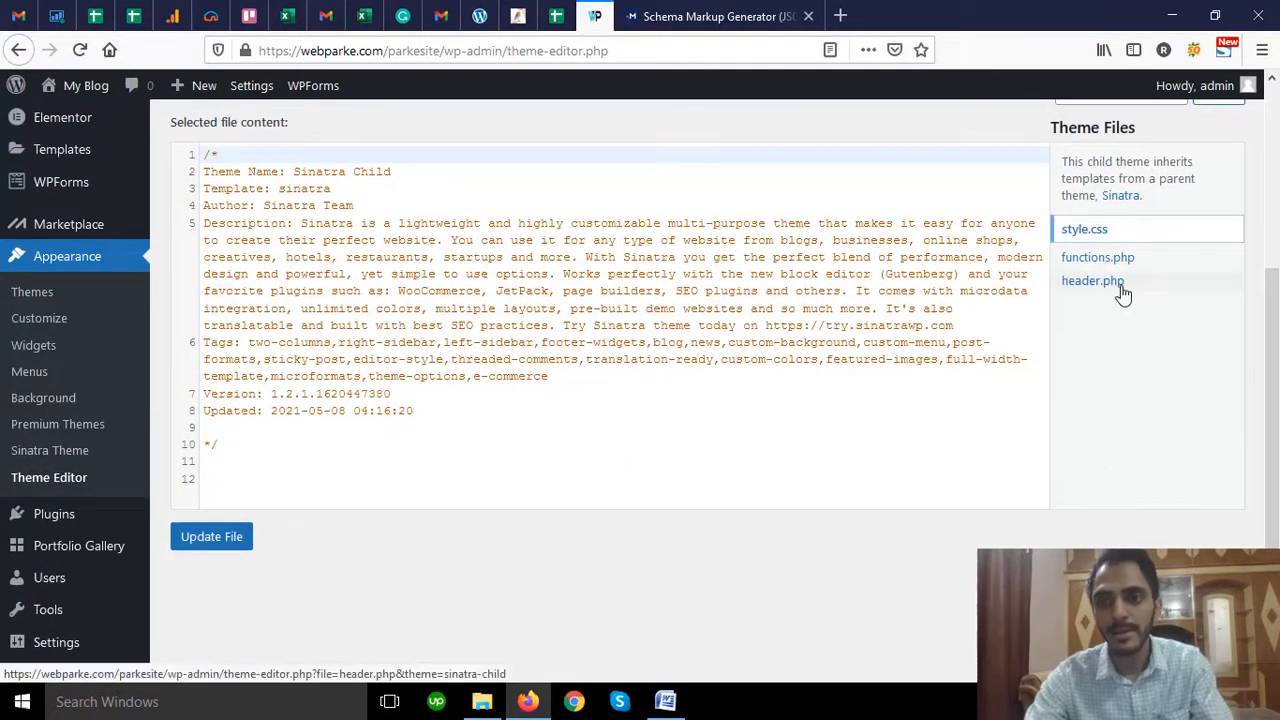
click(1121, 287)
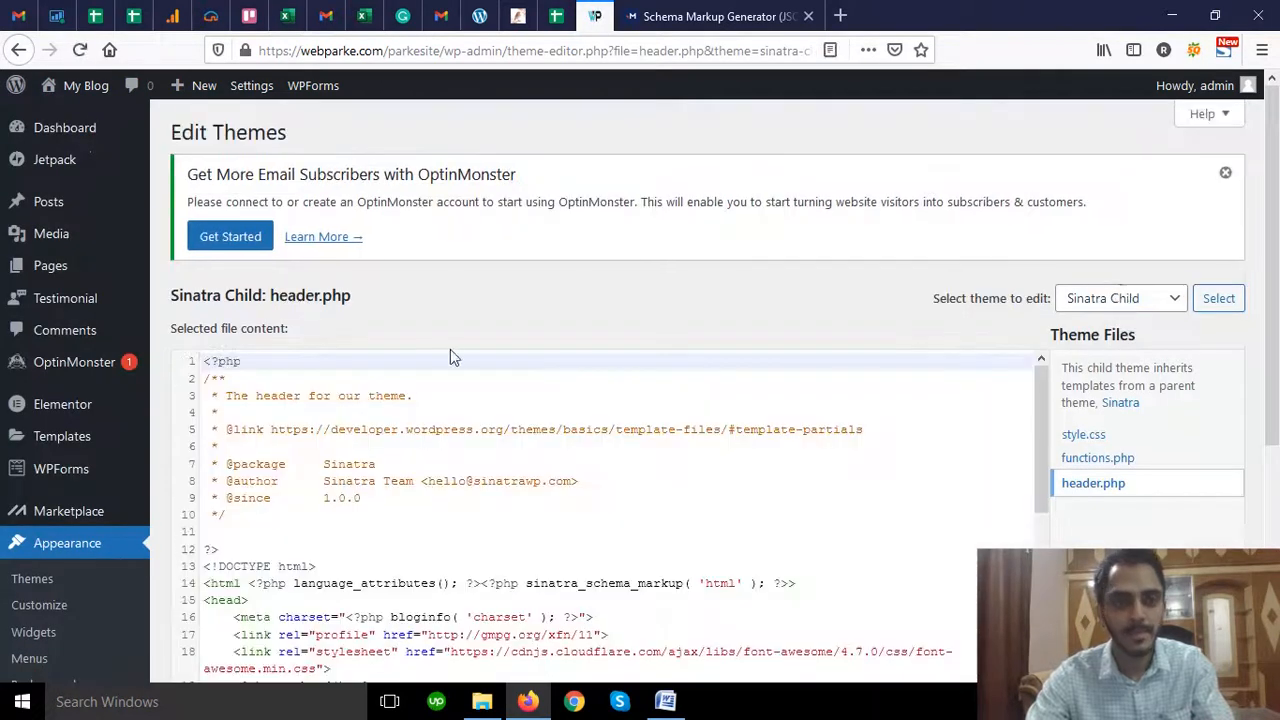
- Insert a blank line after the opening head tag in header.php, and leave for the Dashboard without saving it
scroll(410, 410, down, 5)
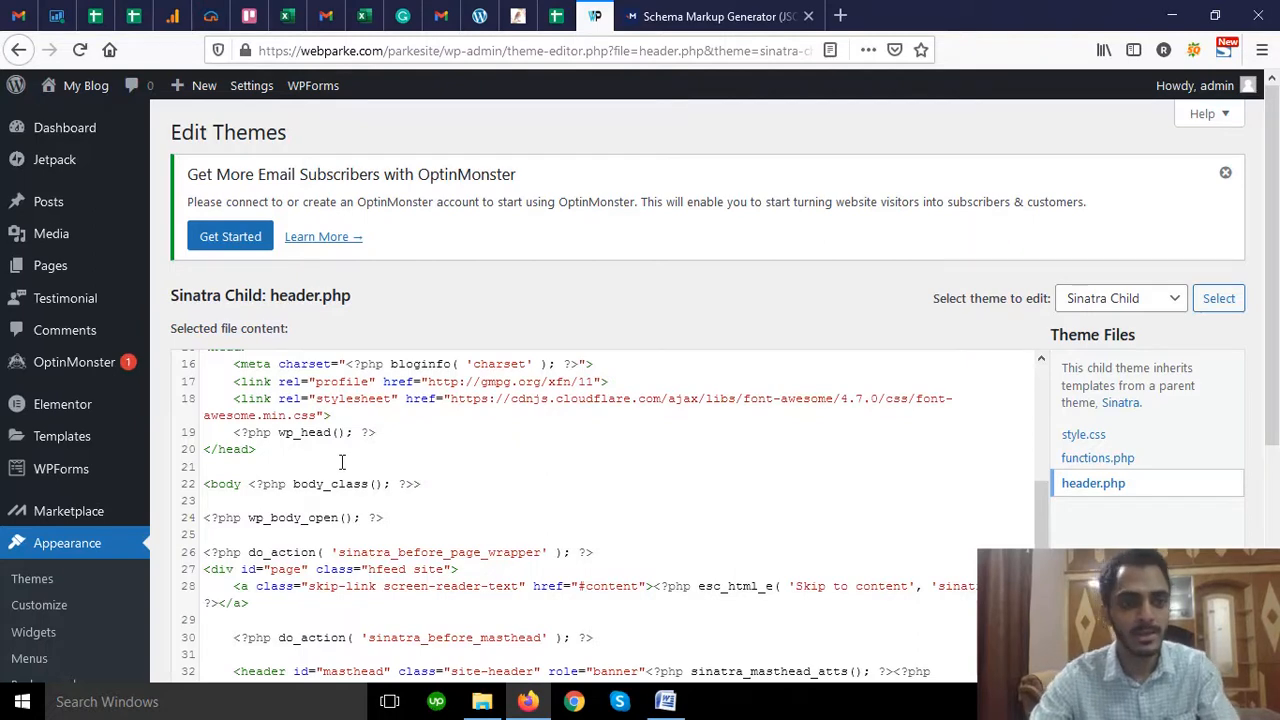
scroll(341, 462, up, 5)
scroll(341, 462, down, 3)
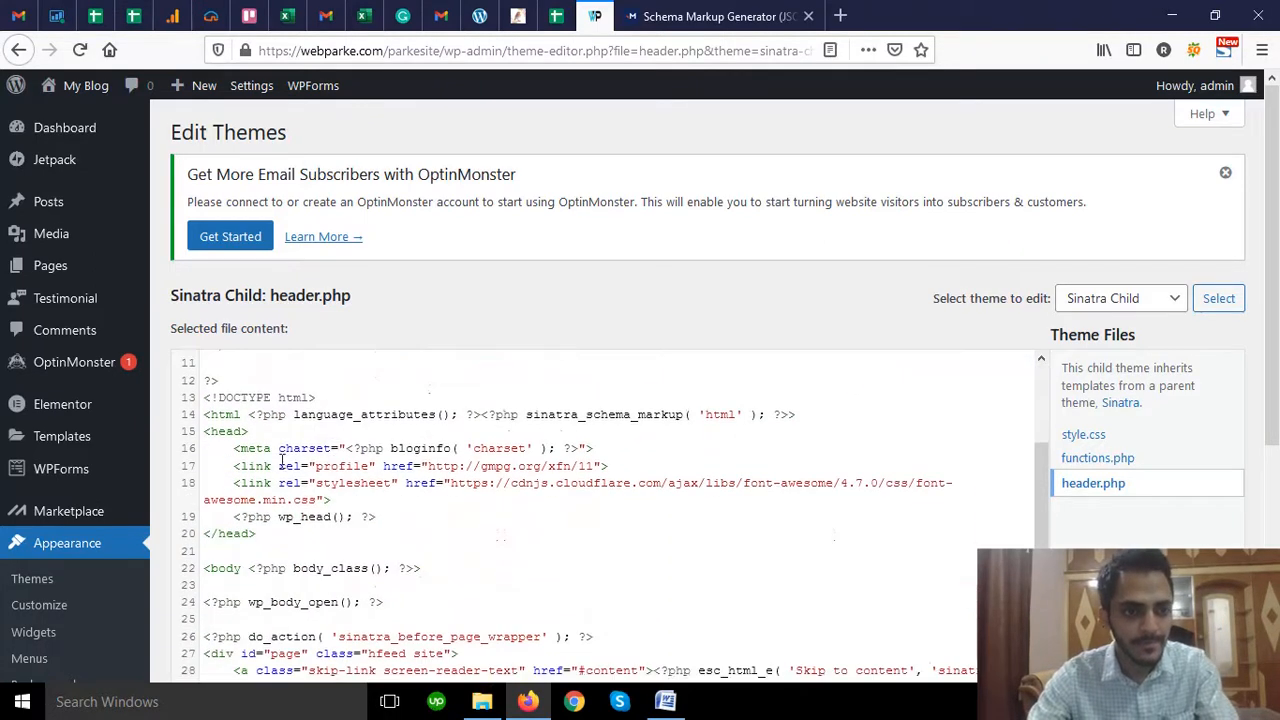
click(282, 432)
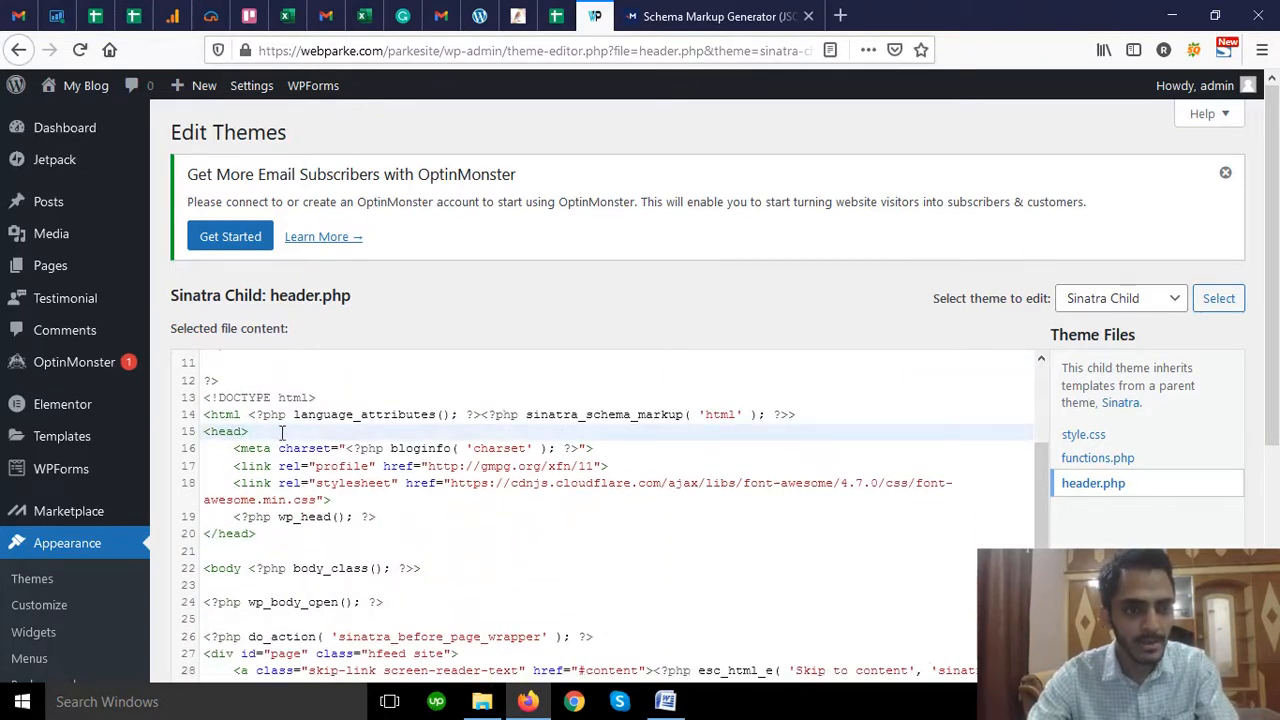
drag(282, 432, 207, 438)
click(252, 433)
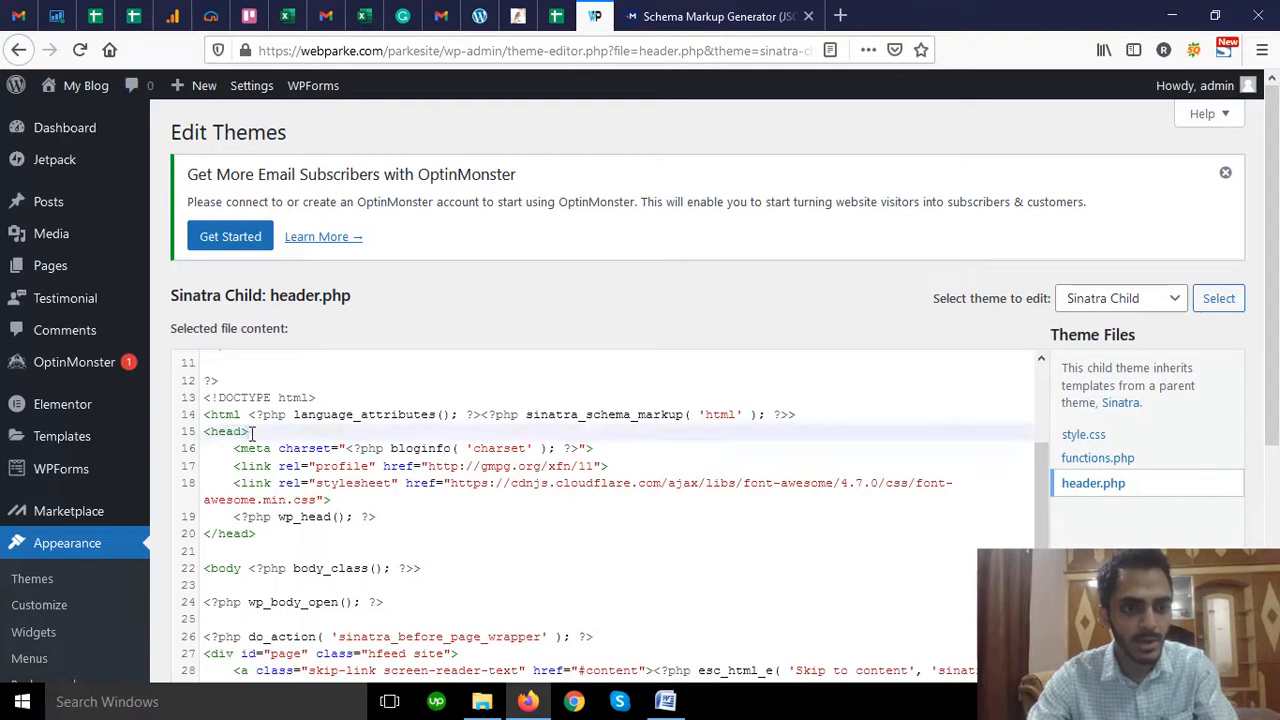
click(248, 535)
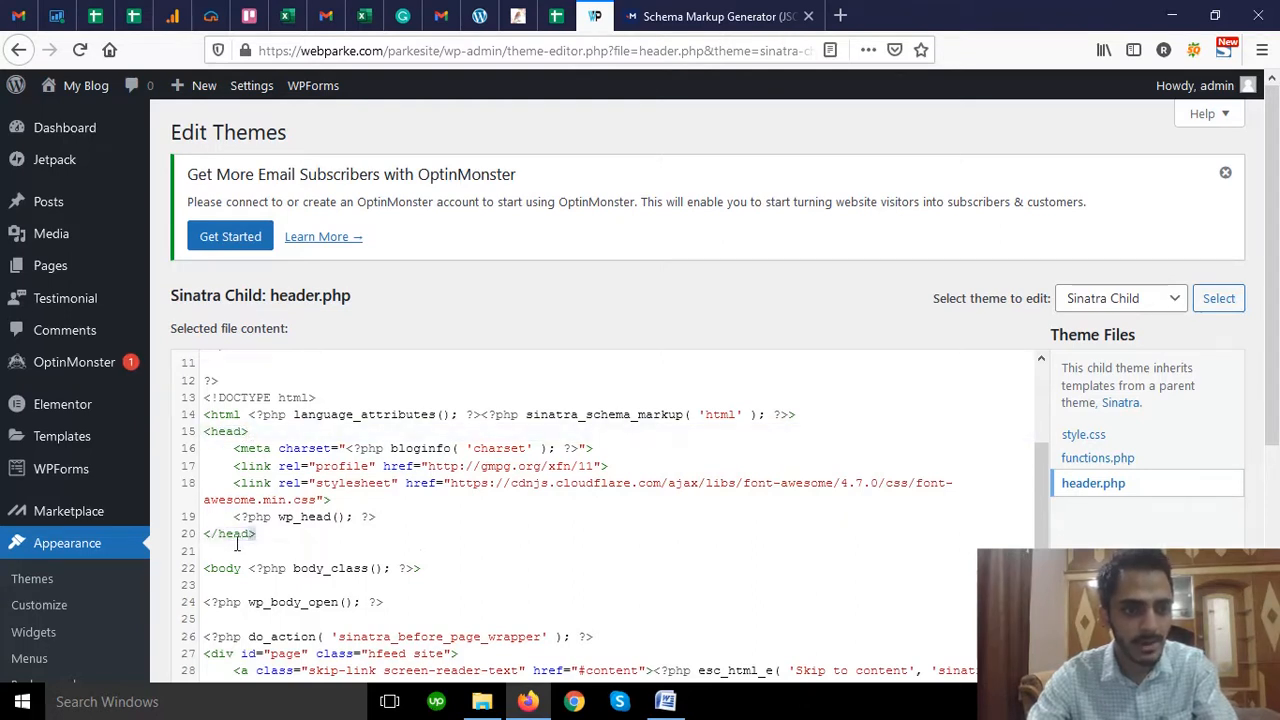
click(261, 431)
key(Return)
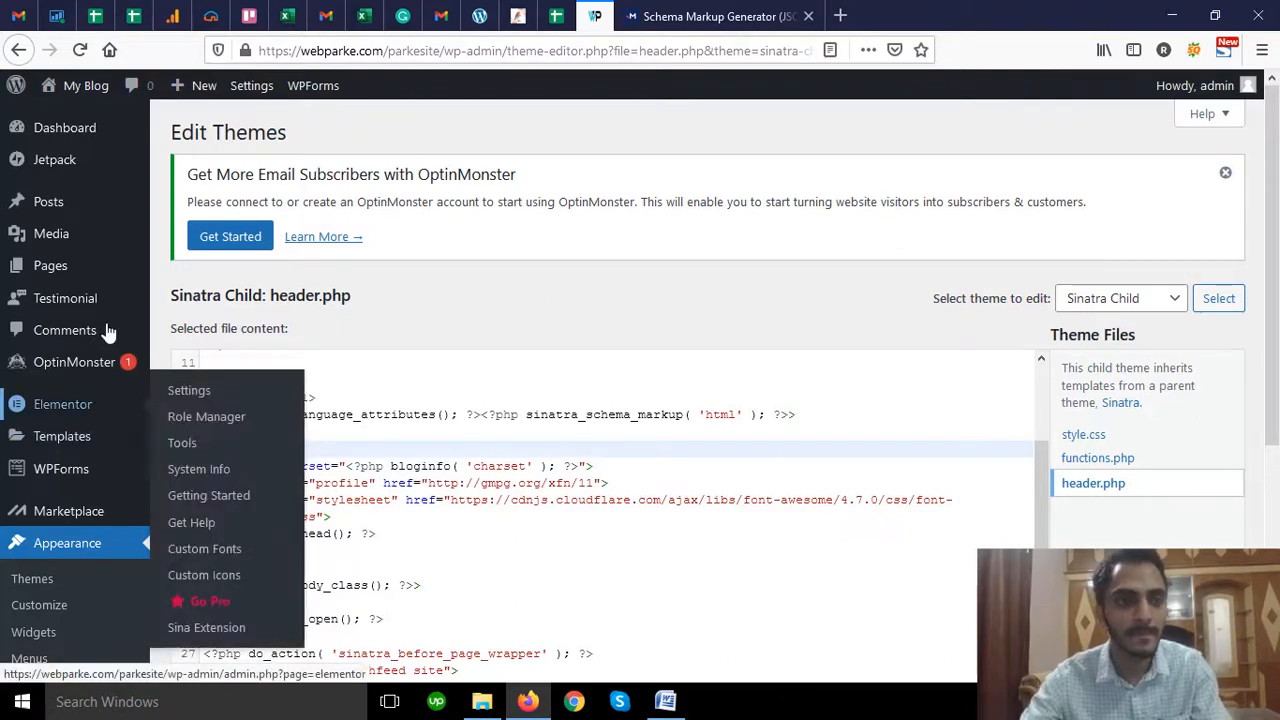
click(90, 136)
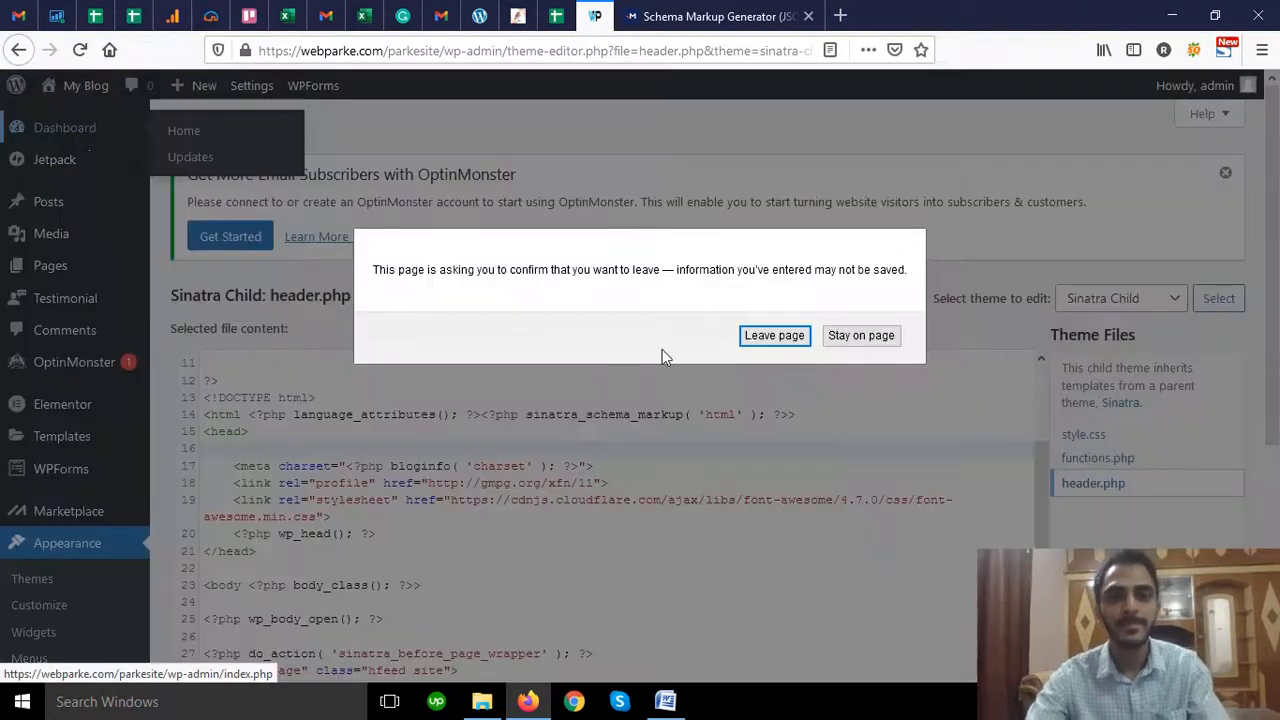
click(796, 340)
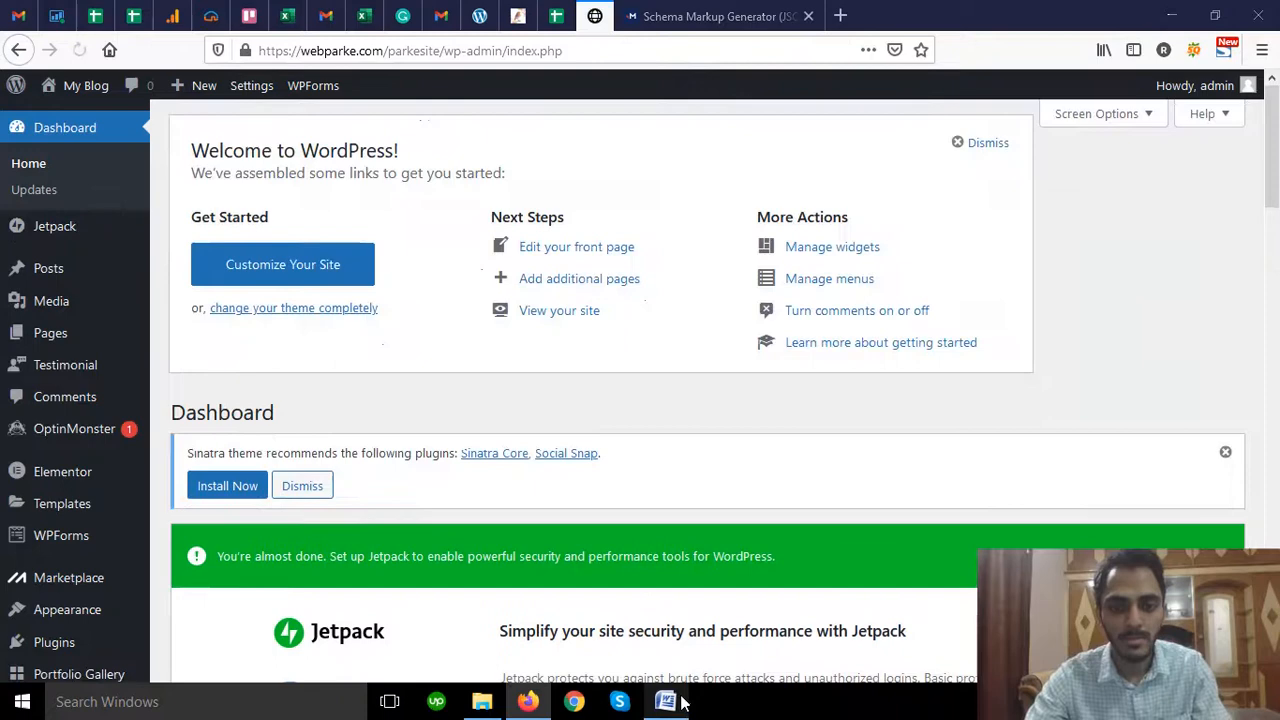
- Switch to Word and copy the whole PHP schema snippet from the Custom-Schema-Code document
click(665, 700)
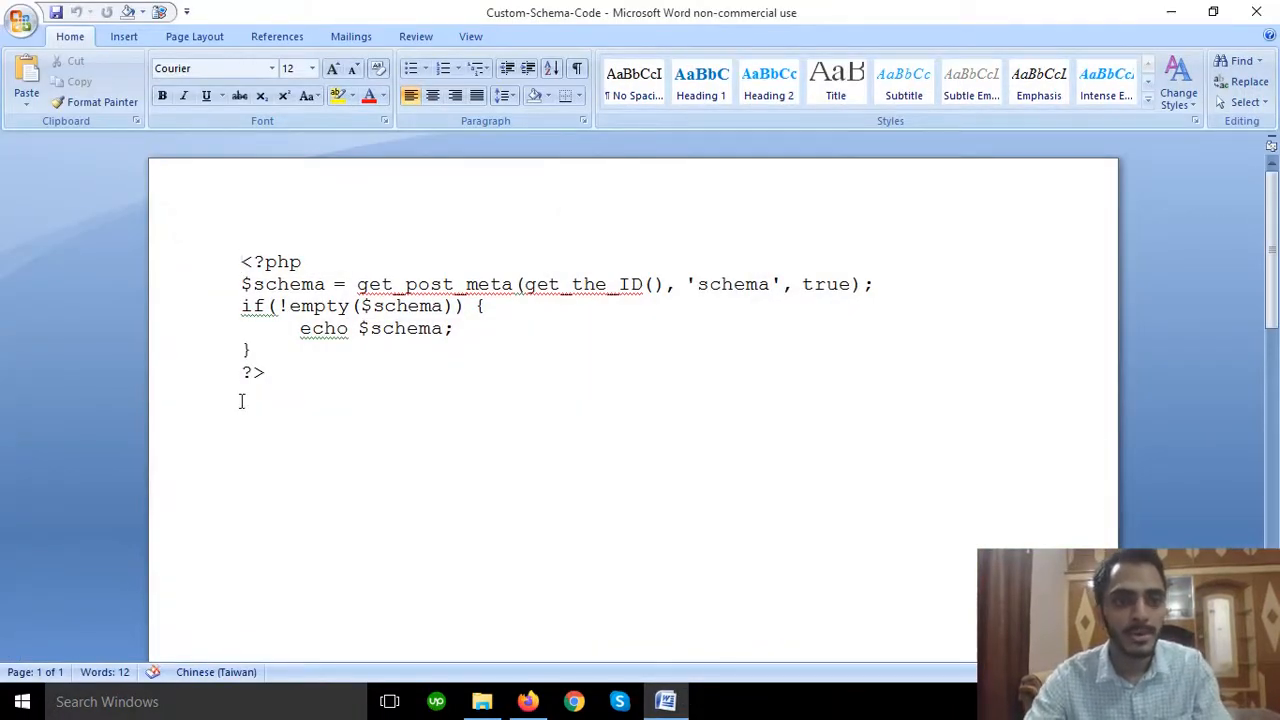
drag(287, 372, 161, 237)
key(ctrl+c)
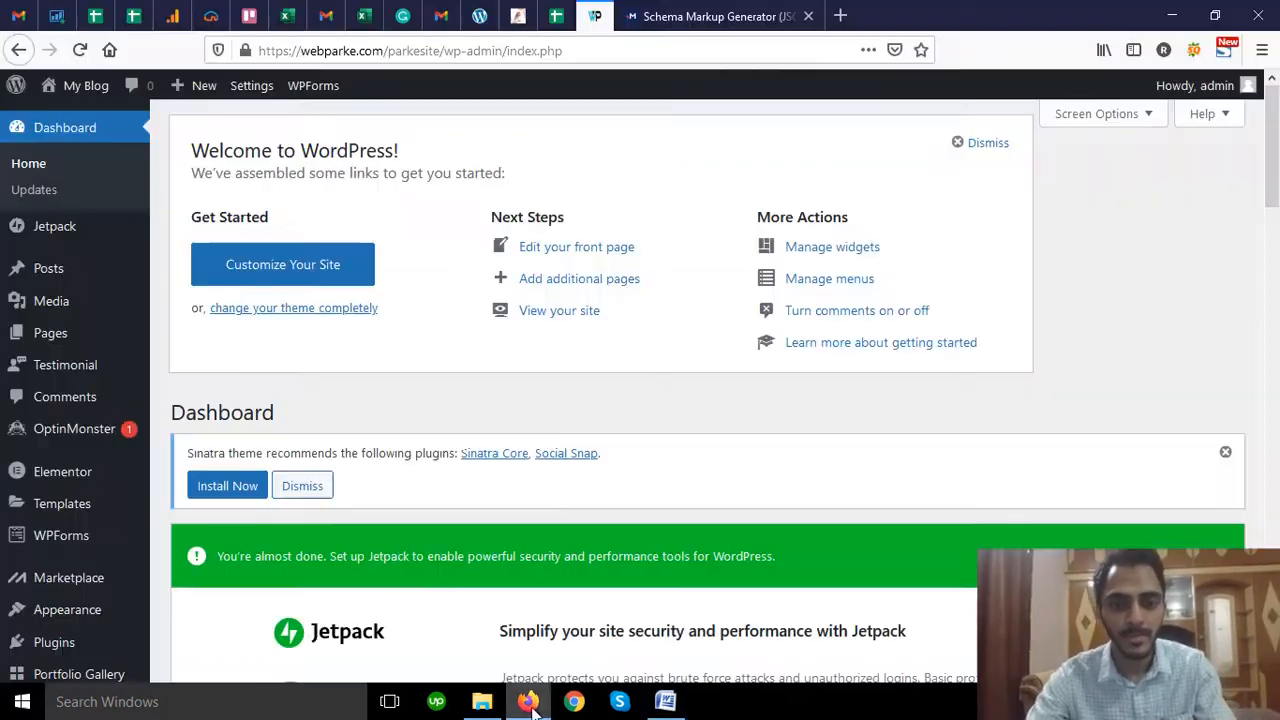
- Switch back to Firefox and reopen the Sinatra Child theme's header.php file in the WordPress Theme Editor
click(528, 701)
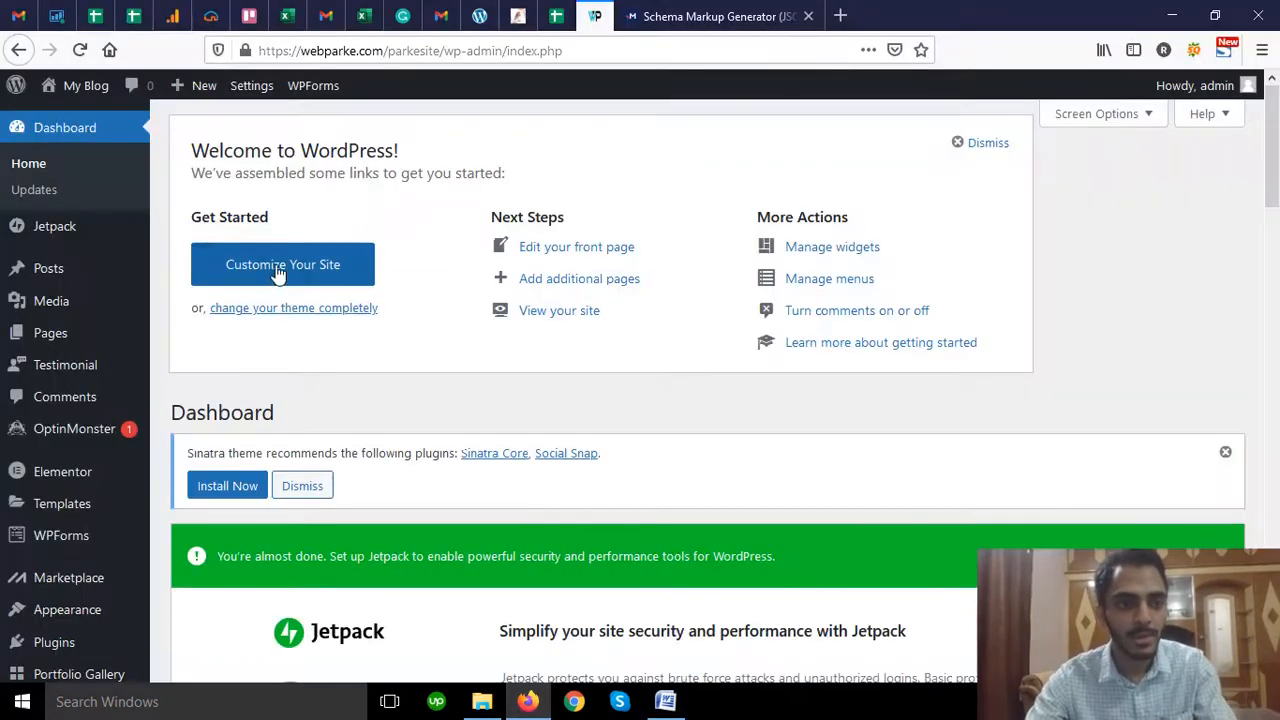
mouse_move(145, 310)
mouse_move(90, 450)
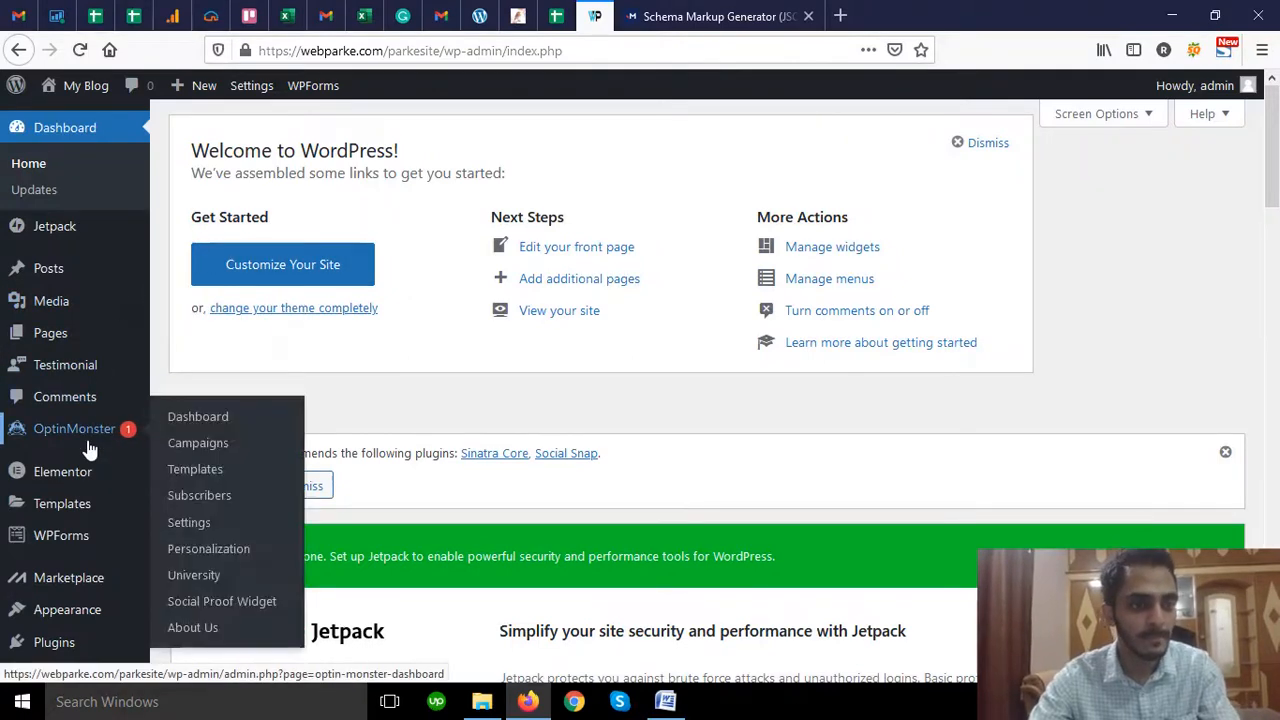
scroll(90, 450, down, 3)
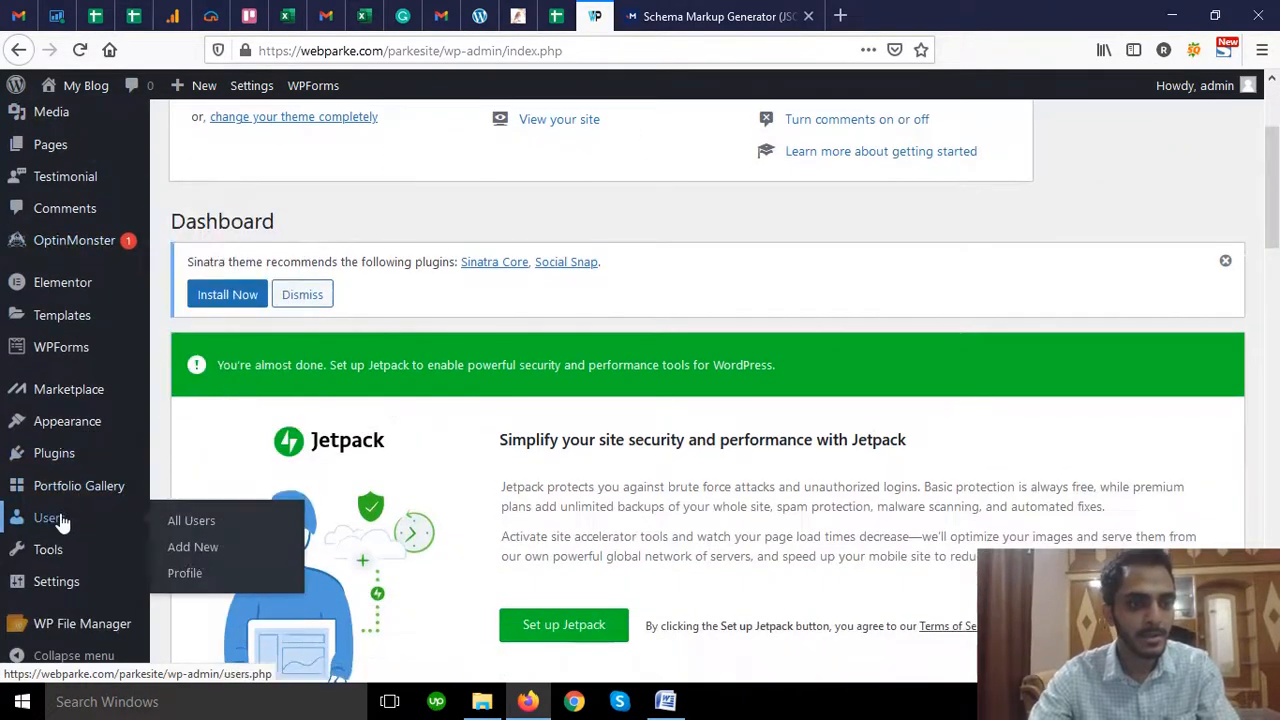
mouse_move(52, 425)
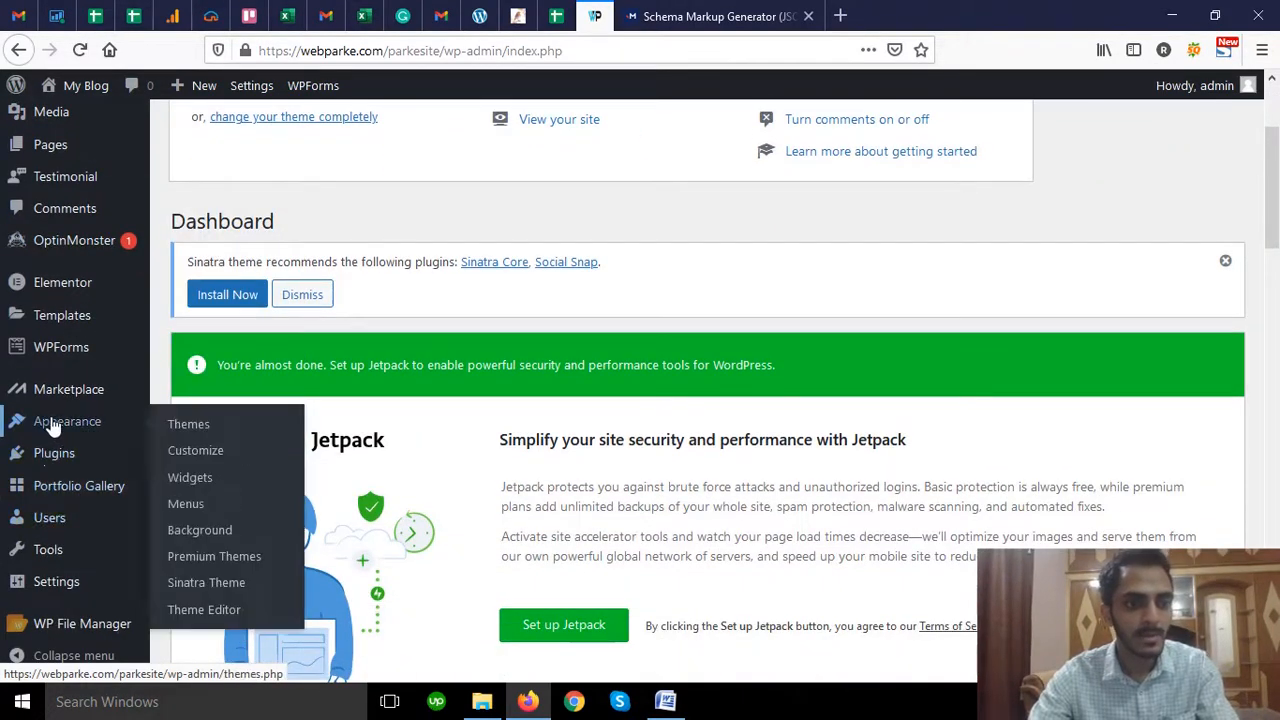
click(197, 615)
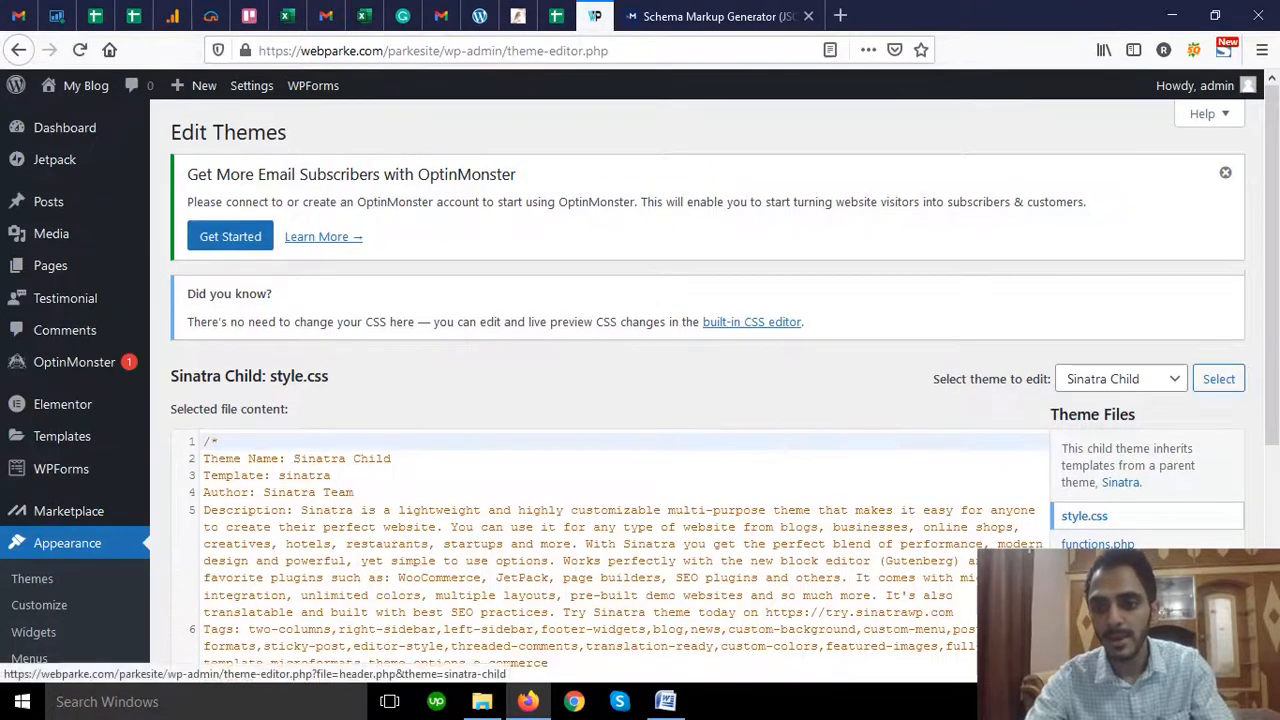
click(1090, 573)
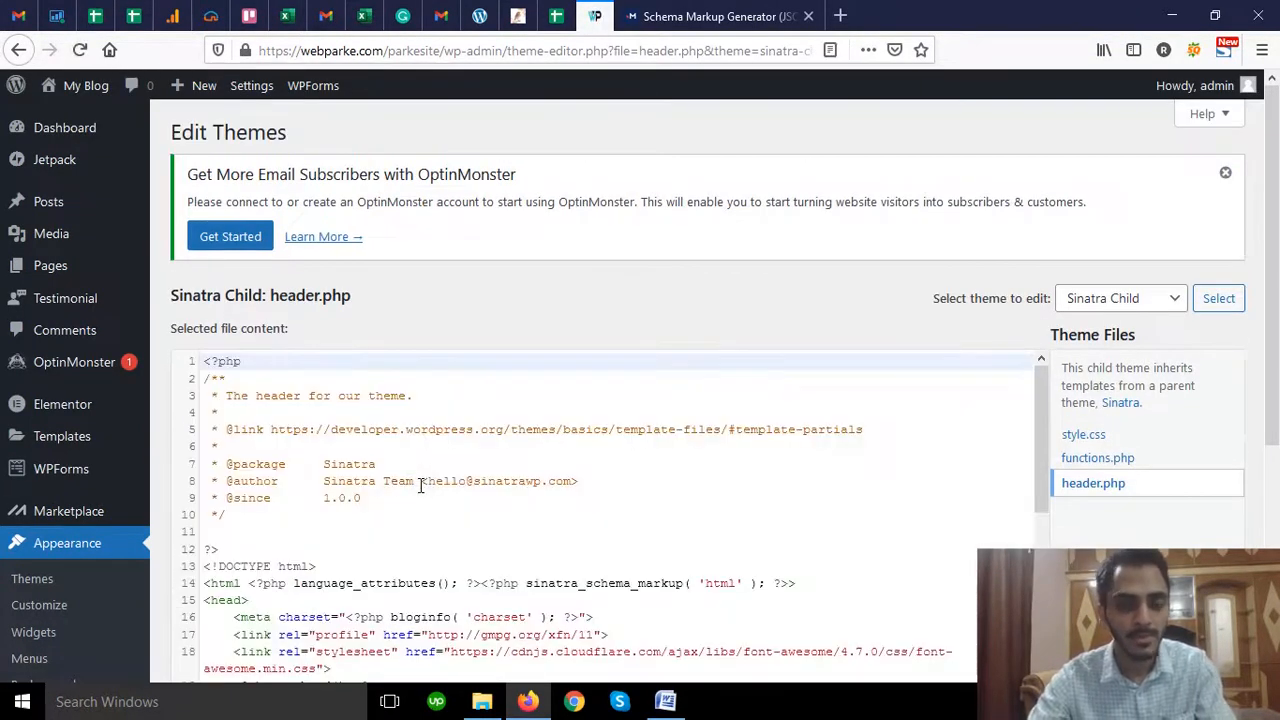
- Examine the header.php code to locate the opening and closing head tags
scroll(420, 485, down, 3)
scroll(420, 485, down, 2)
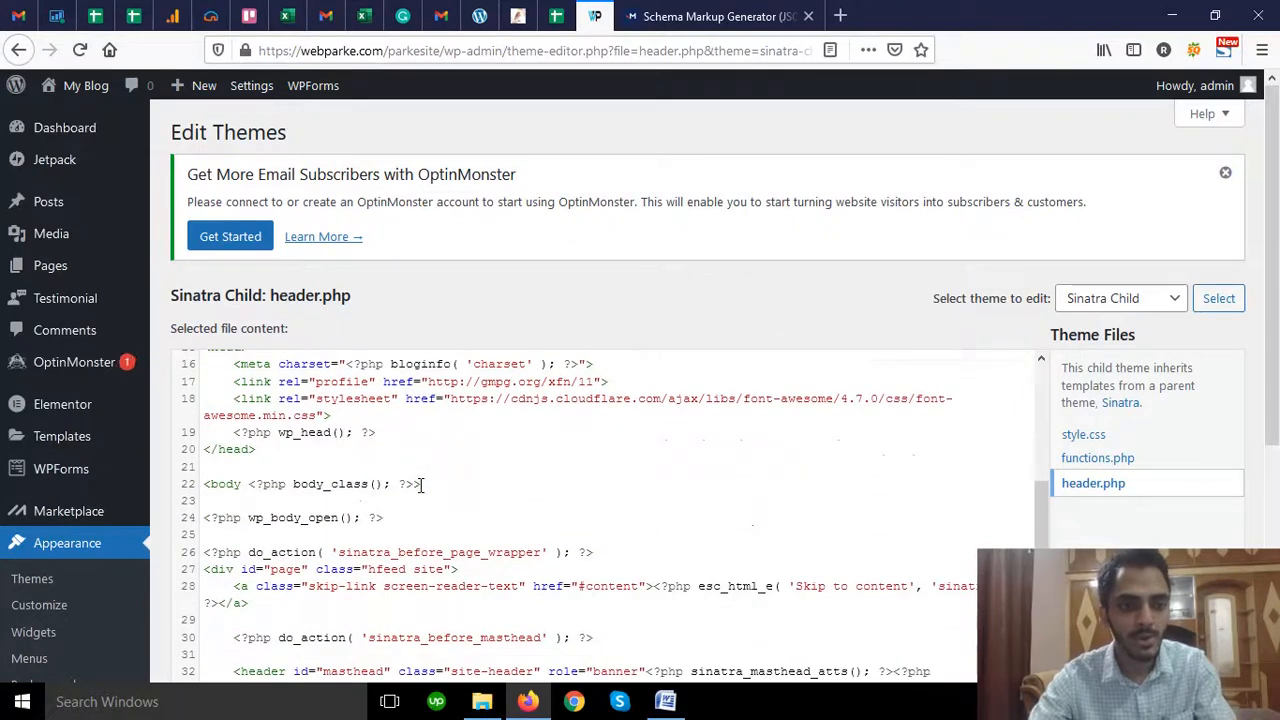
scroll(421, 484, down, 2)
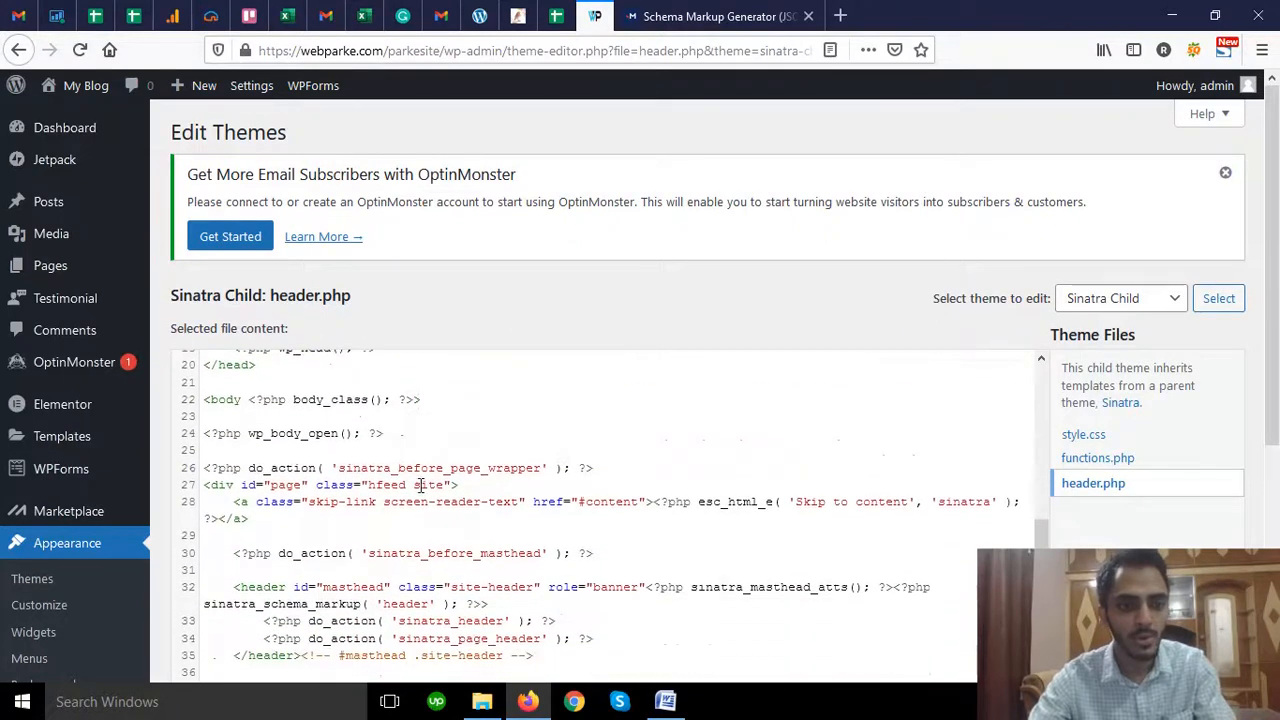
scroll(279, 443, up, 2)
click(278, 452)
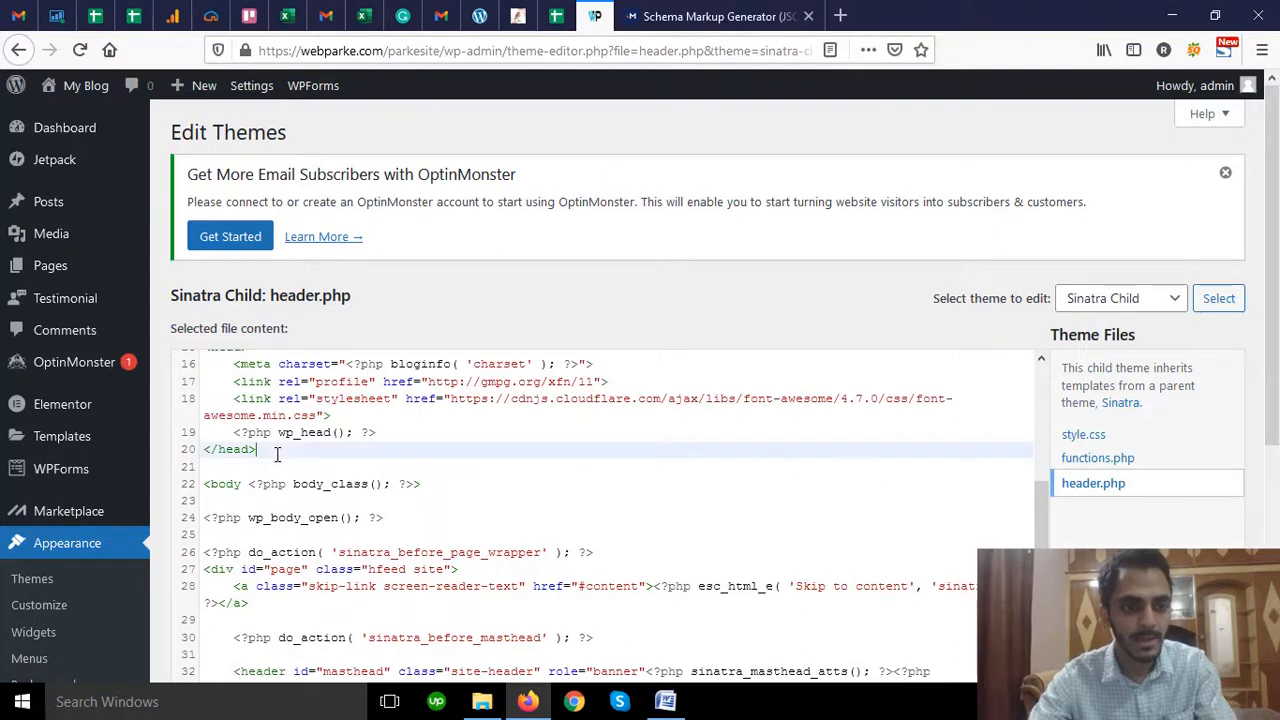
scroll(278, 452, up, 2)
click(262, 435)
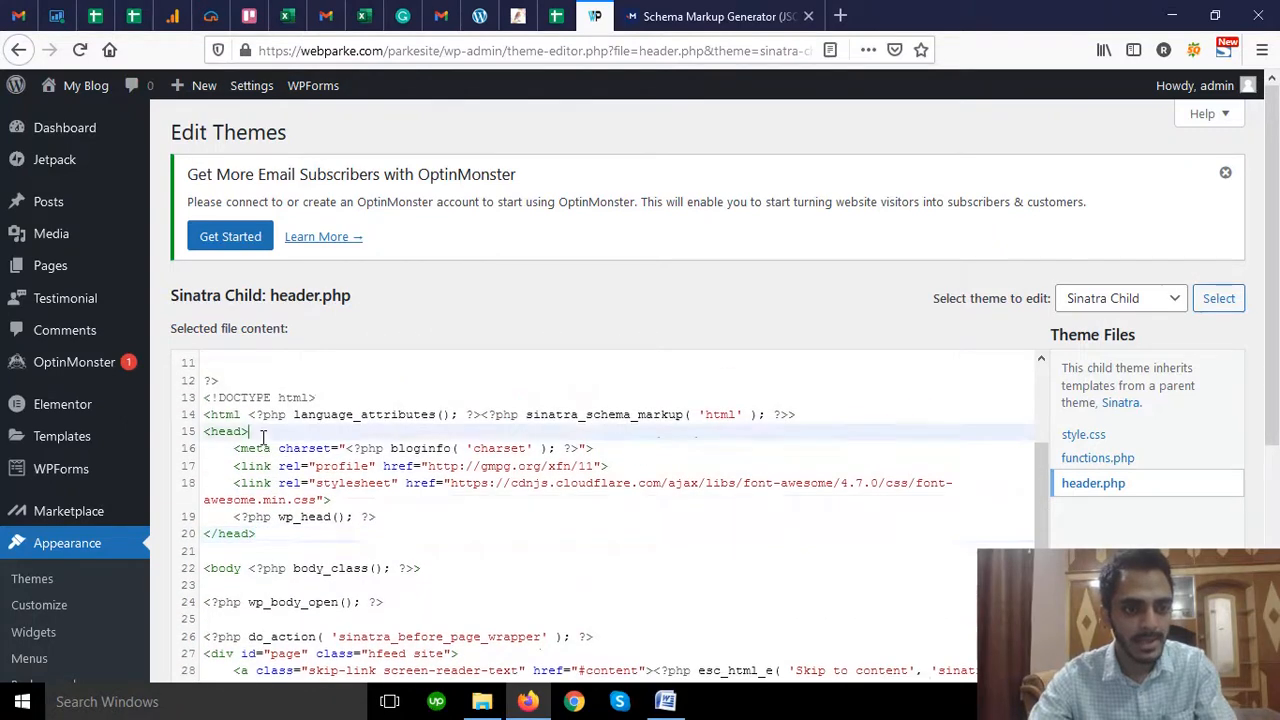
click(264, 534)
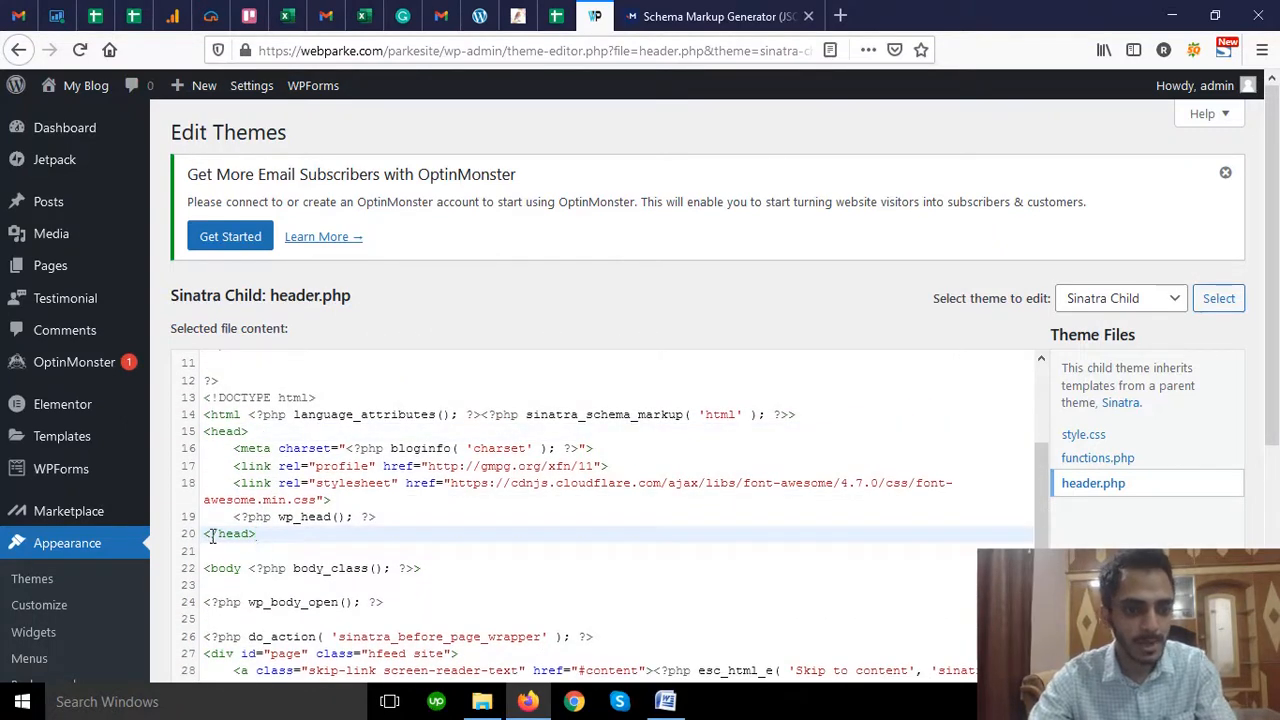
drag(212, 537, 214, 537)
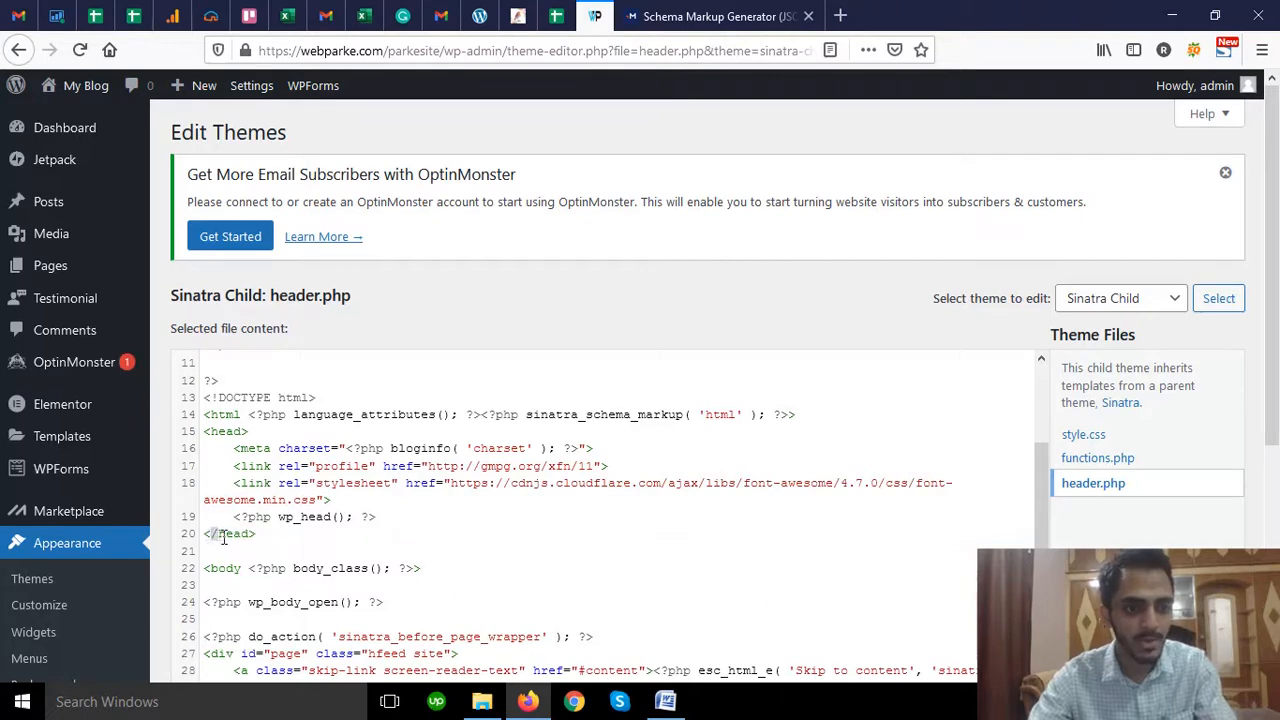
- Add two new lines after the wp_head() call and paste the PHP schema snippet above the closing head tag
click(414, 524)
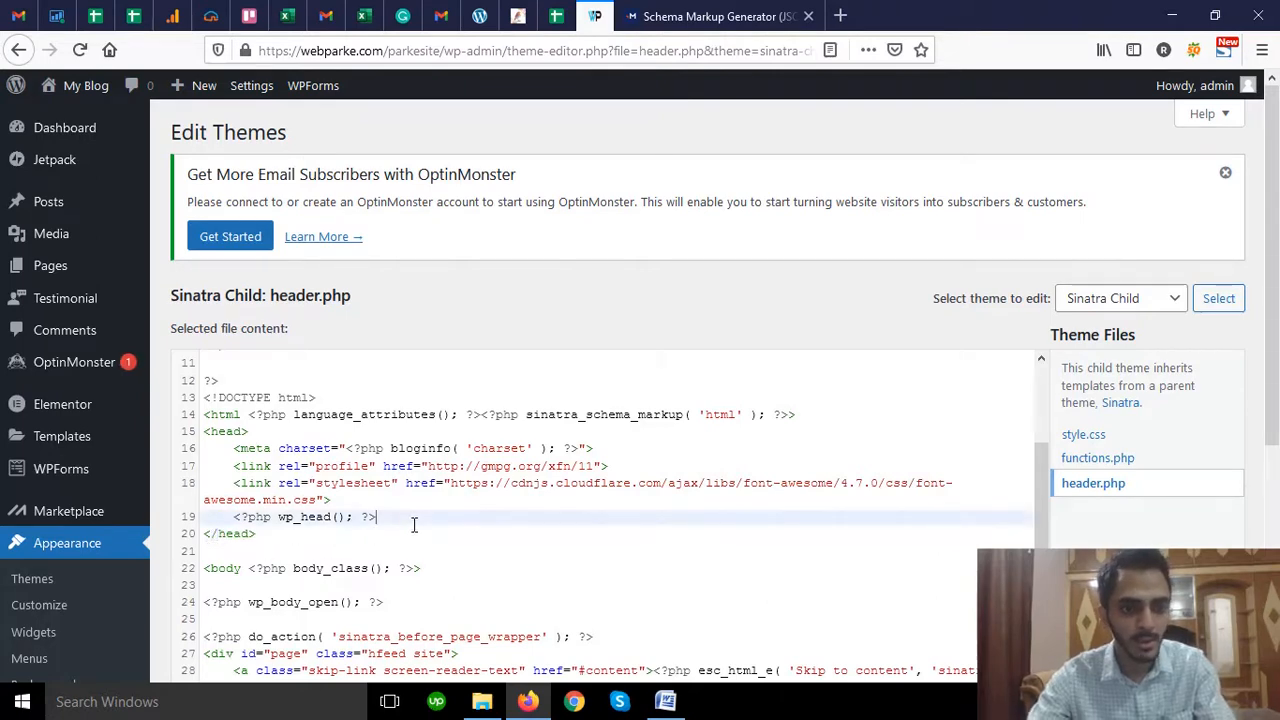
key(Return)
key(Return)
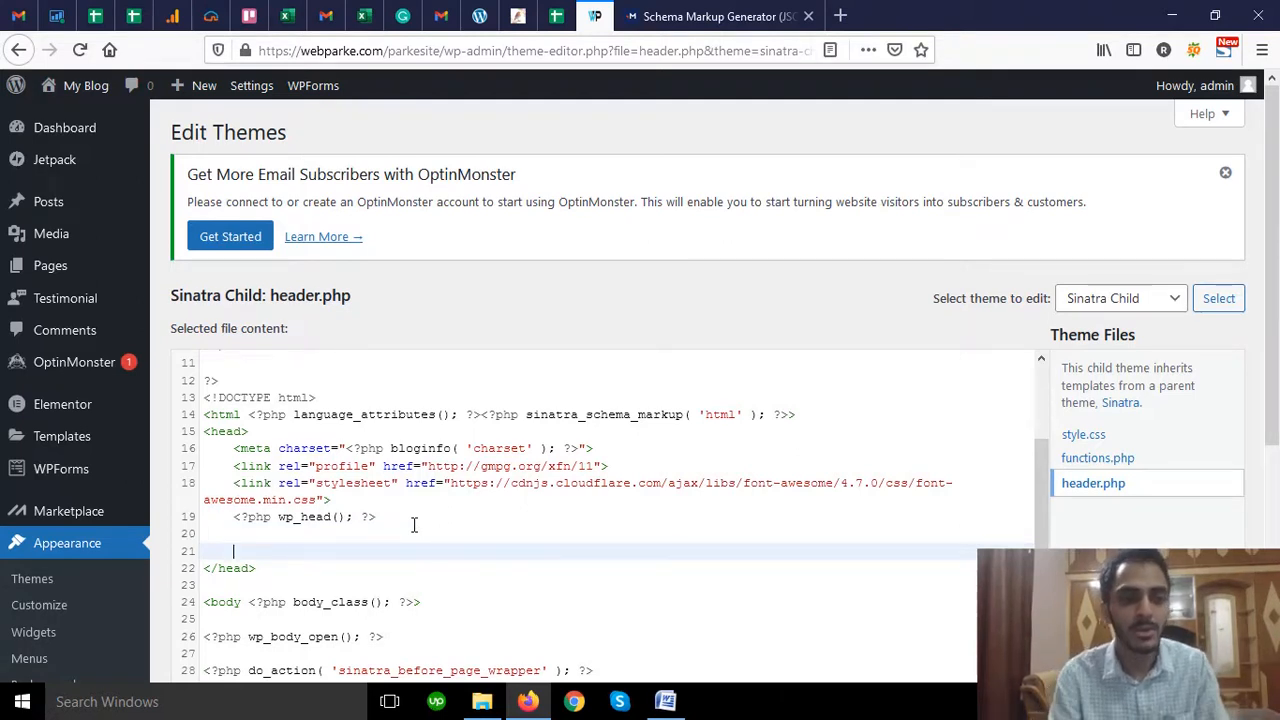
key(ctrl+v)
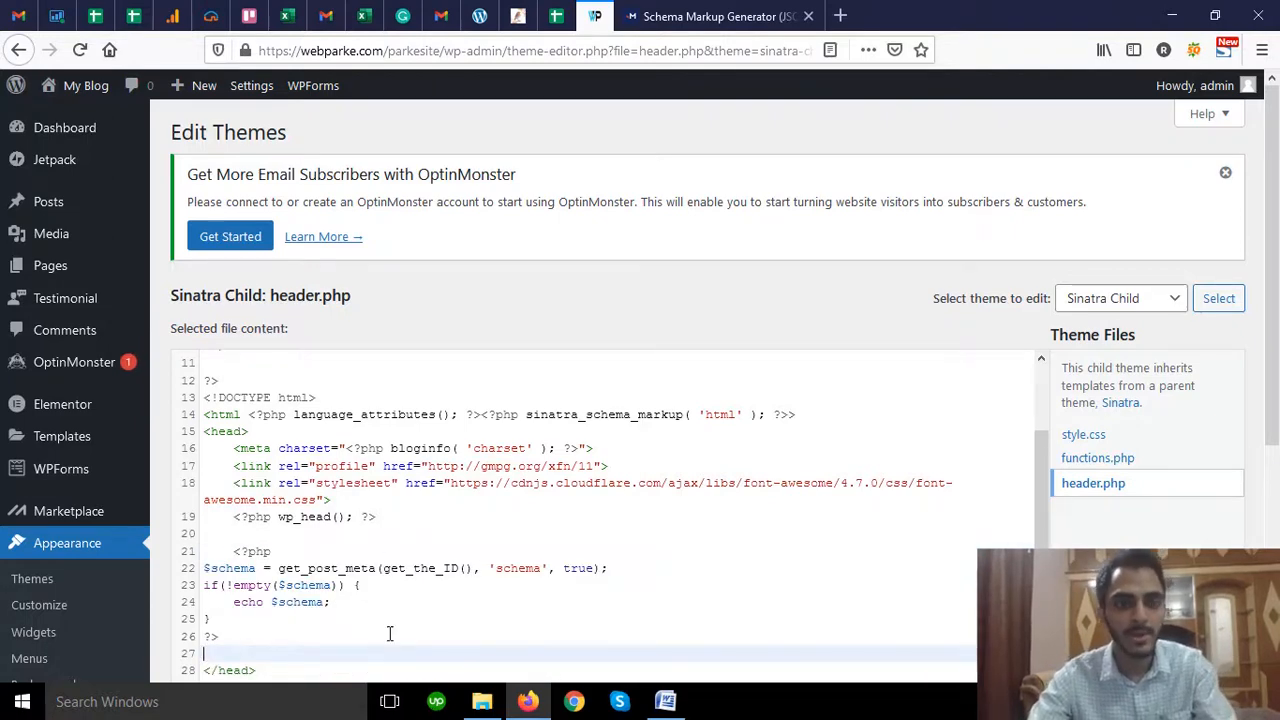
- Remove the pasted PHP schema snippet and the extra blank lines after the wp_head() call in header.php
scroll(438, 556, down, 6)
scroll(459, 581, down, 2)
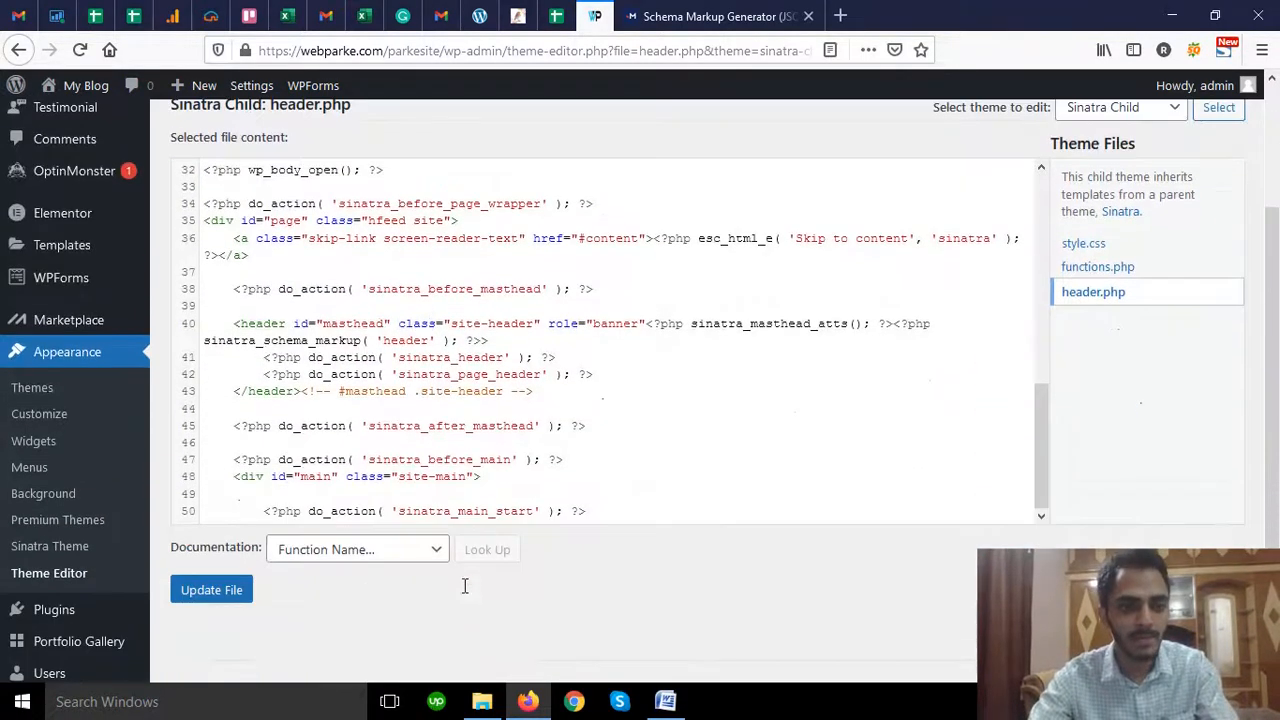
scroll(444, 432, up, 9)
scroll(444, 432, down, 1)
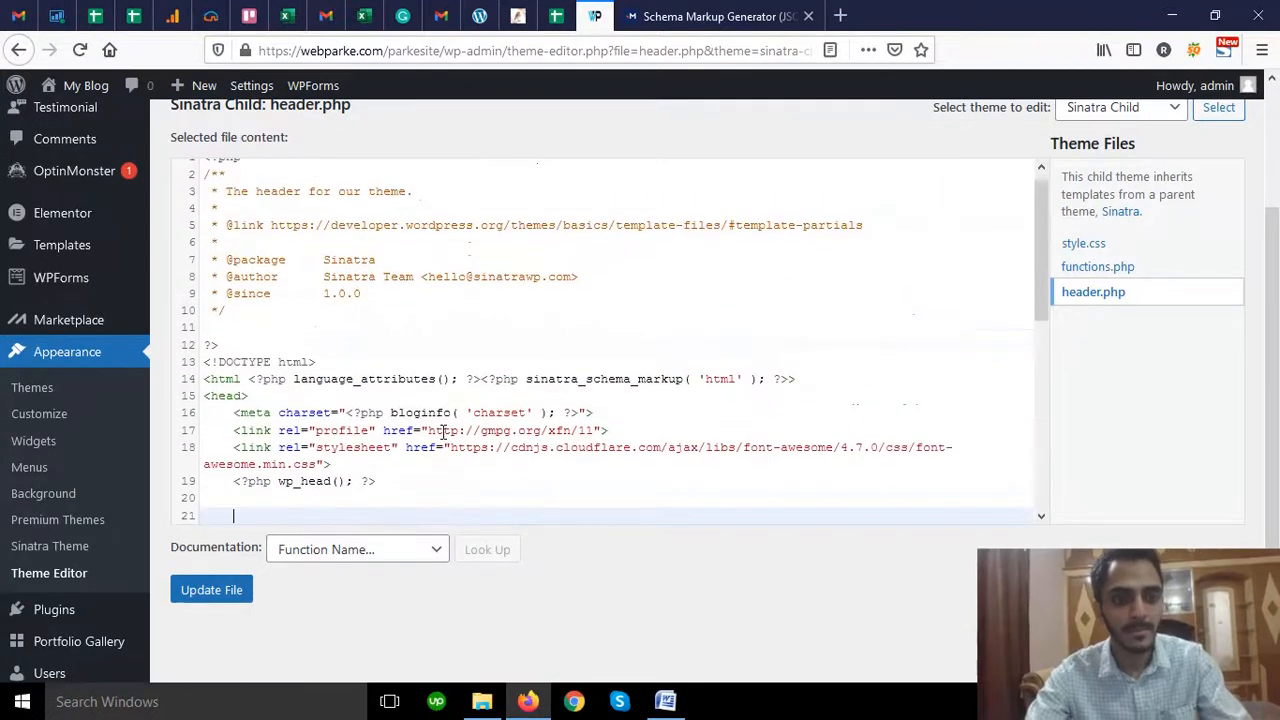
key(BackSpace)
key(BackSpace)
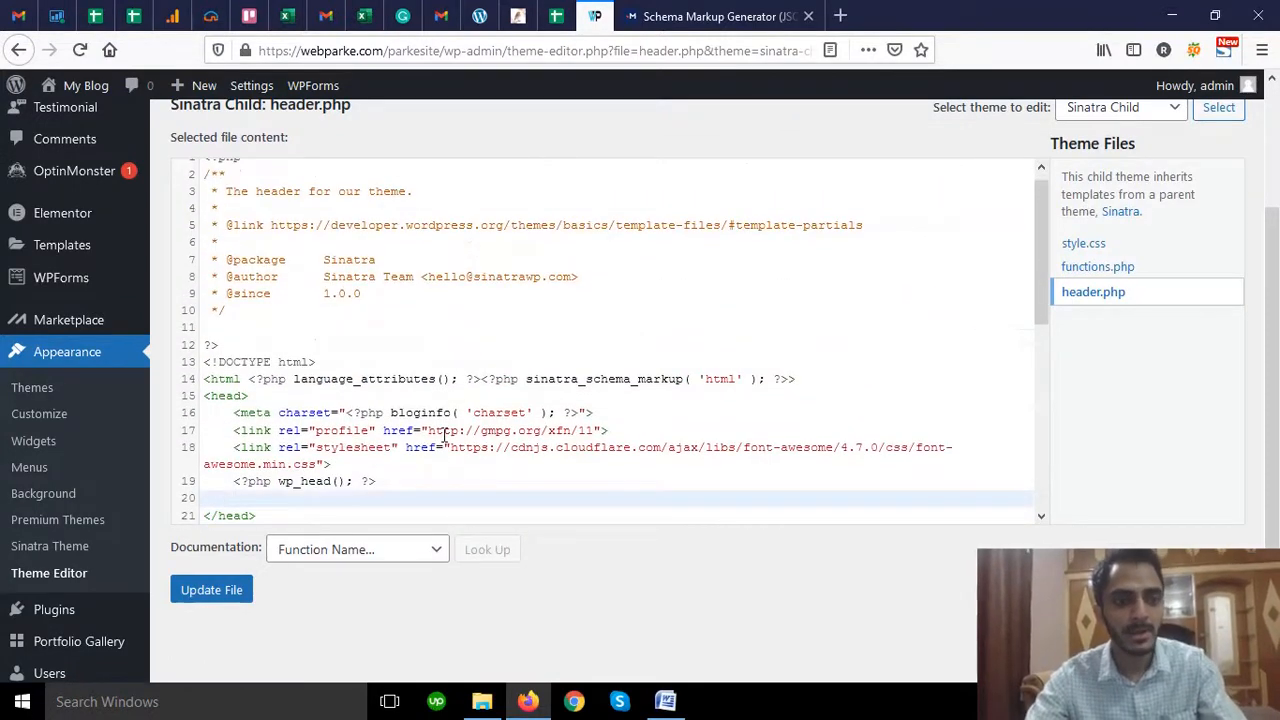
scroll(421, 423, up, 1)
scroll(50, 300, up, 3)
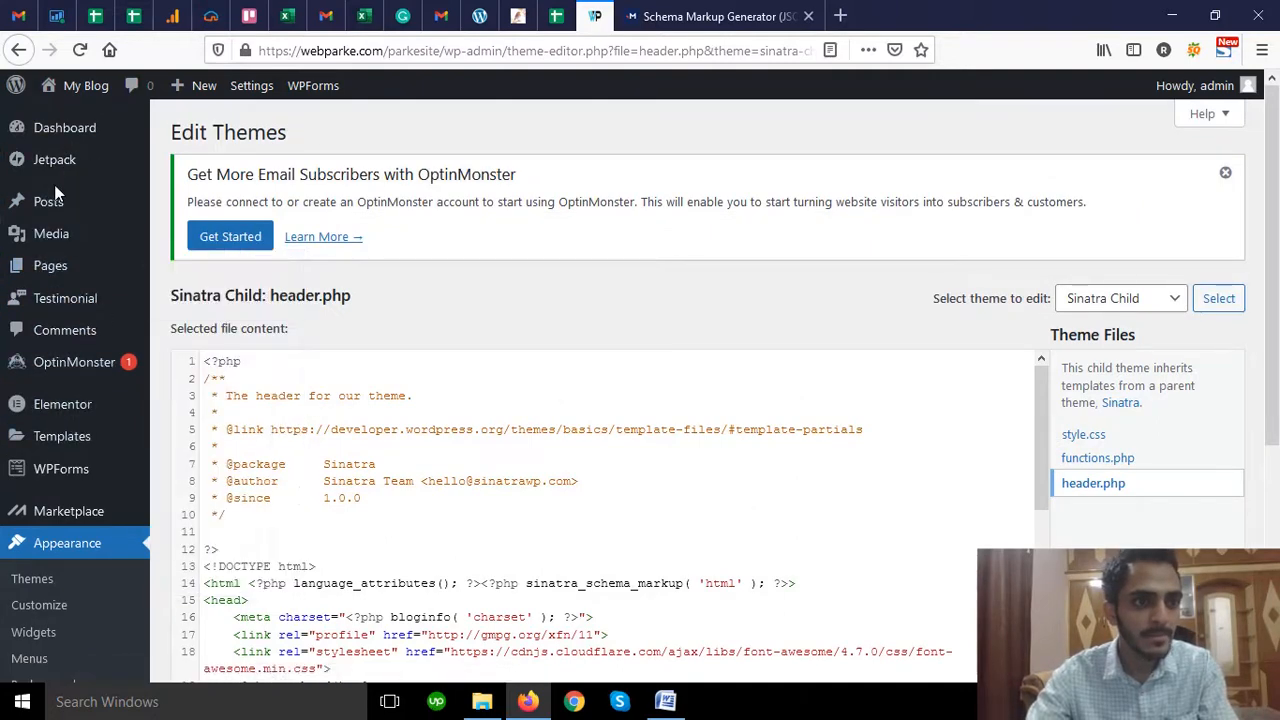
- Leave the Theme Editor without saving header.php and open the list of all pages
click(86, 138)
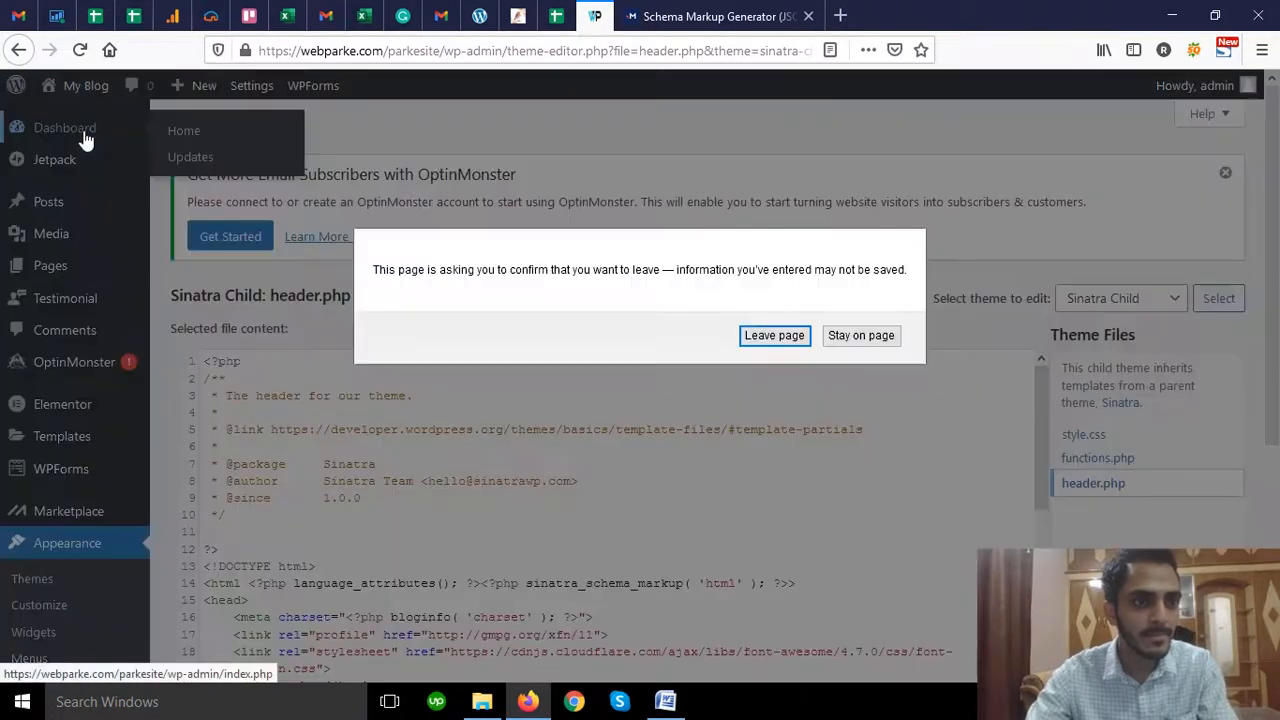
click(845, 338)
click(58, 268)
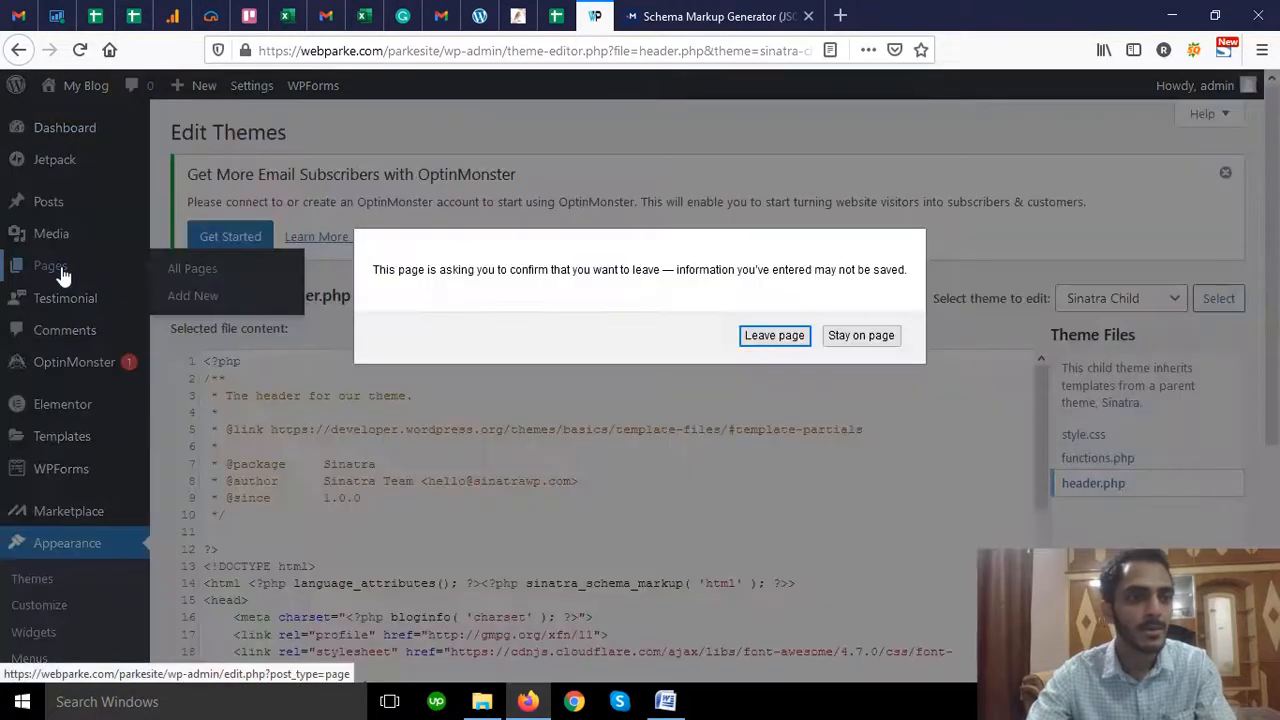
click(776, 340)
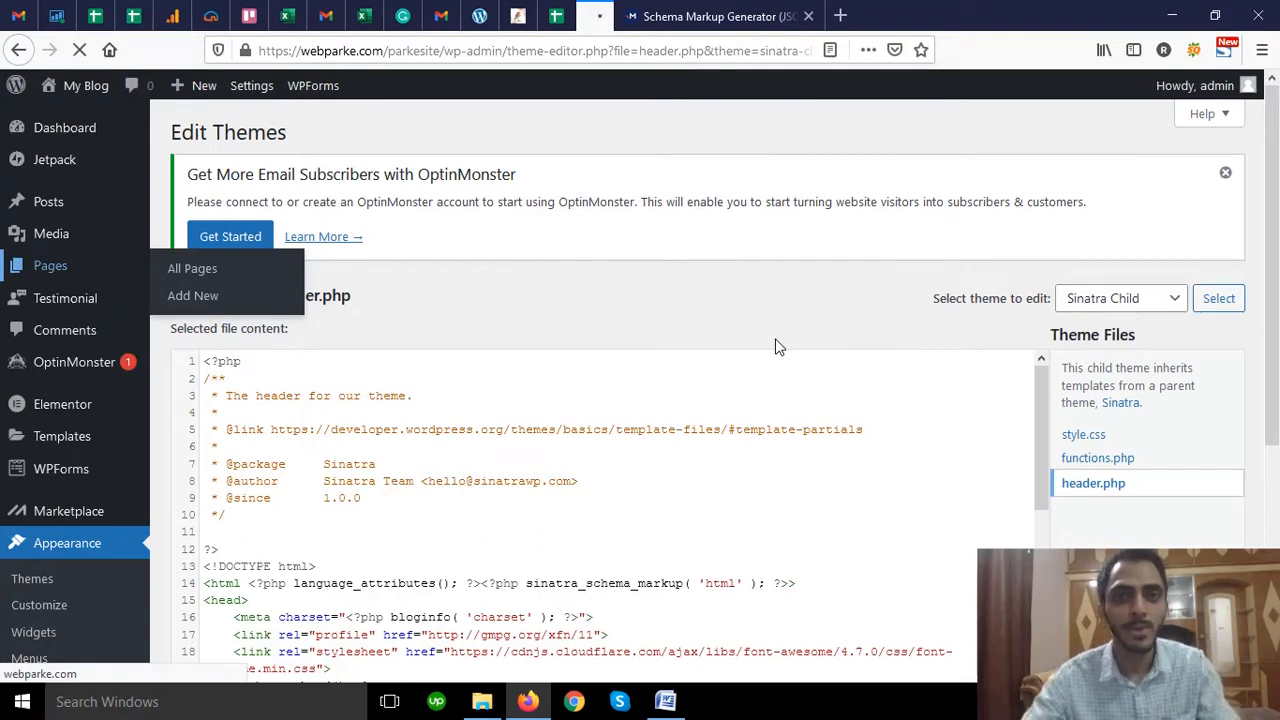
- Switch to the Schema Markup Generator, choose the Article markup type and copy its generated JSON-LD code
key(ctrl+Tab)
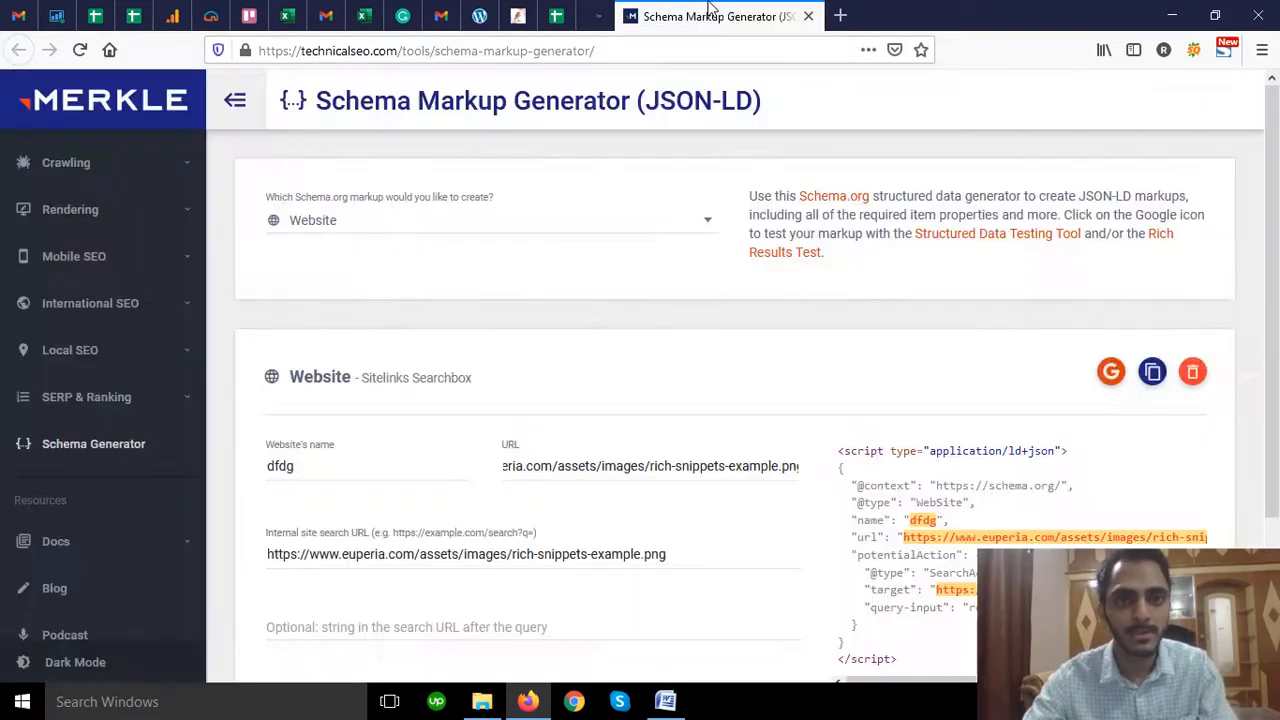
click(467, 237)
scroll(467, 237, up, 4)
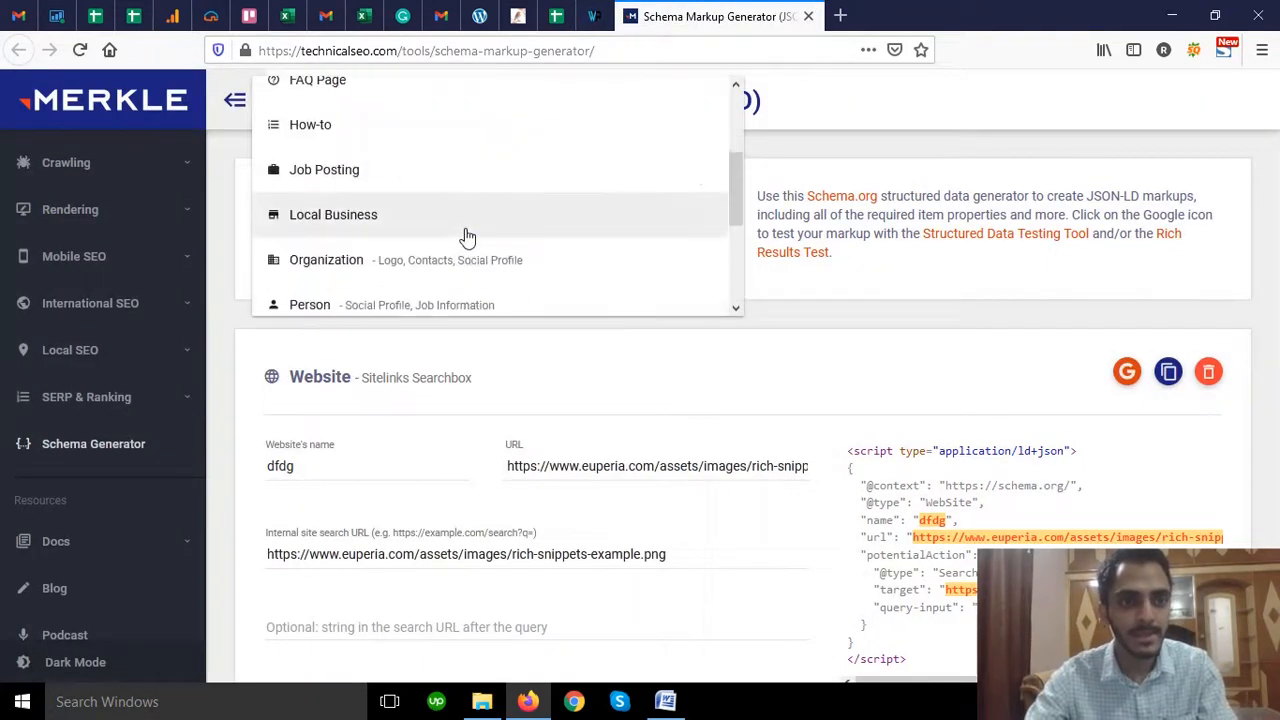
scroll(465, 236, up, 3)
click(378, 101)
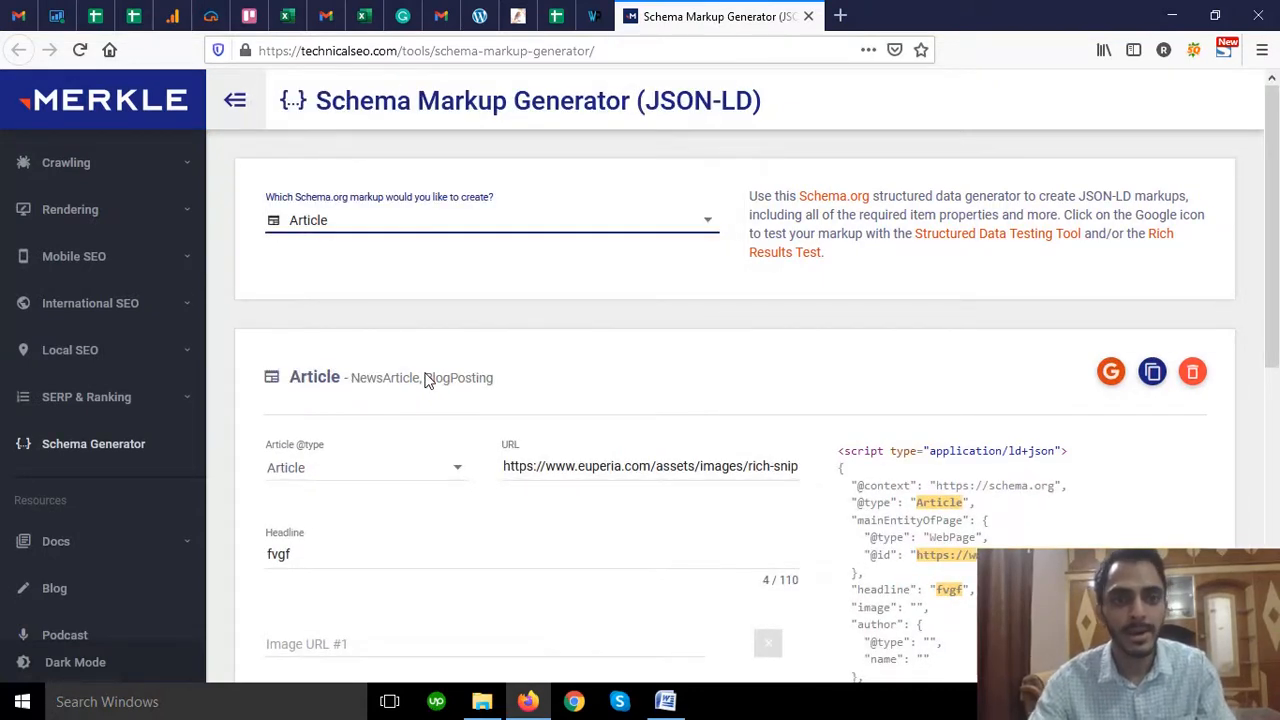
scroll(563, 394, down, 3)
scroll(800, 390, up, 3)
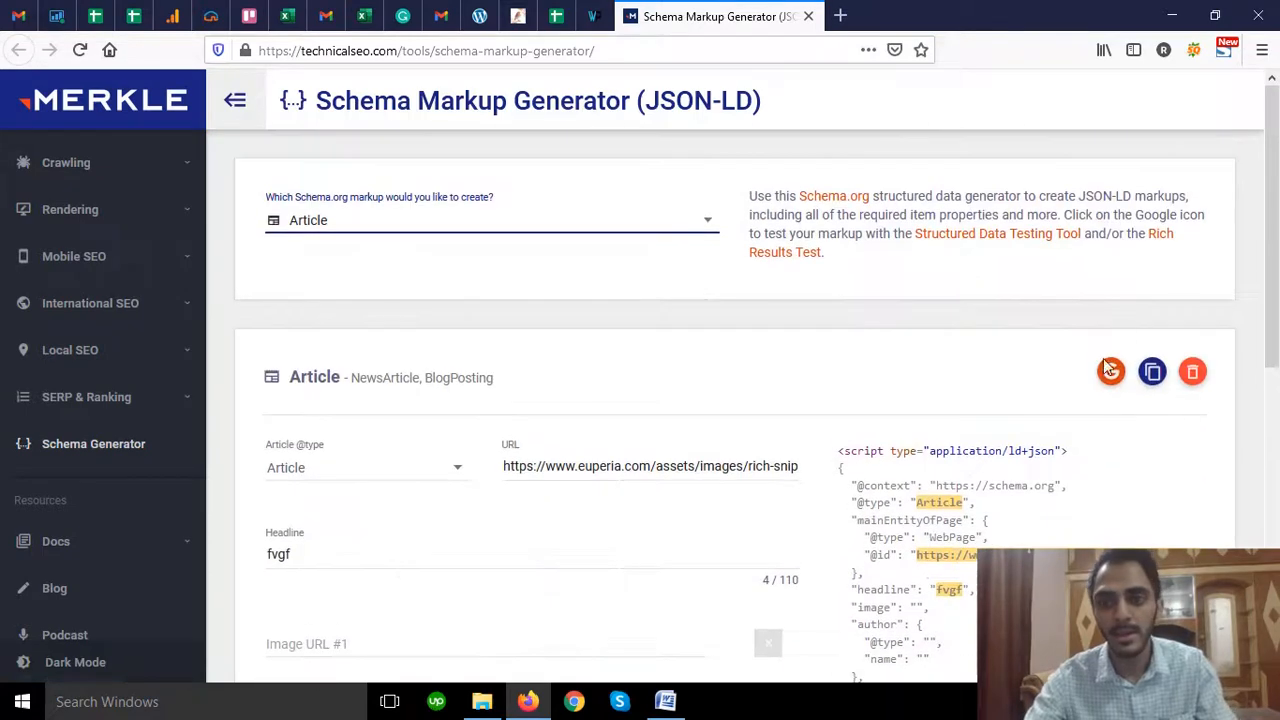
click(1160, 374)
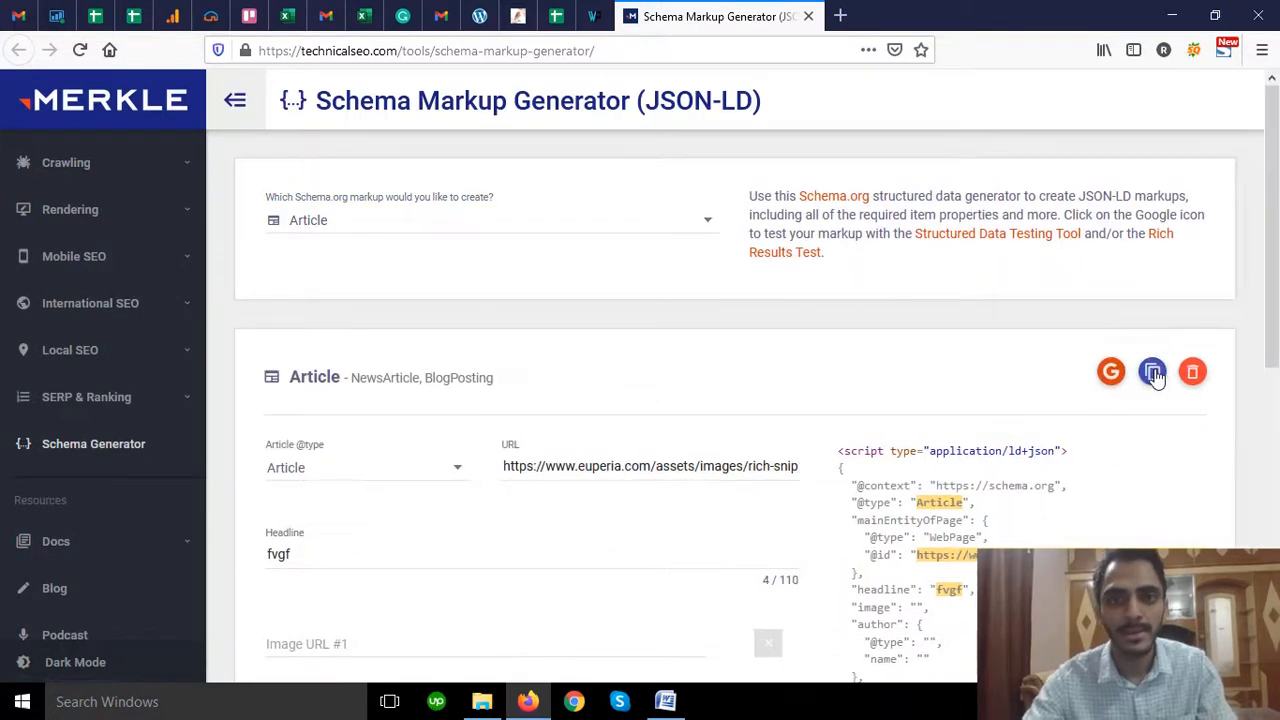
- Return to the WordPress pages list and open the Newsletter page for editing
click(593, 16)
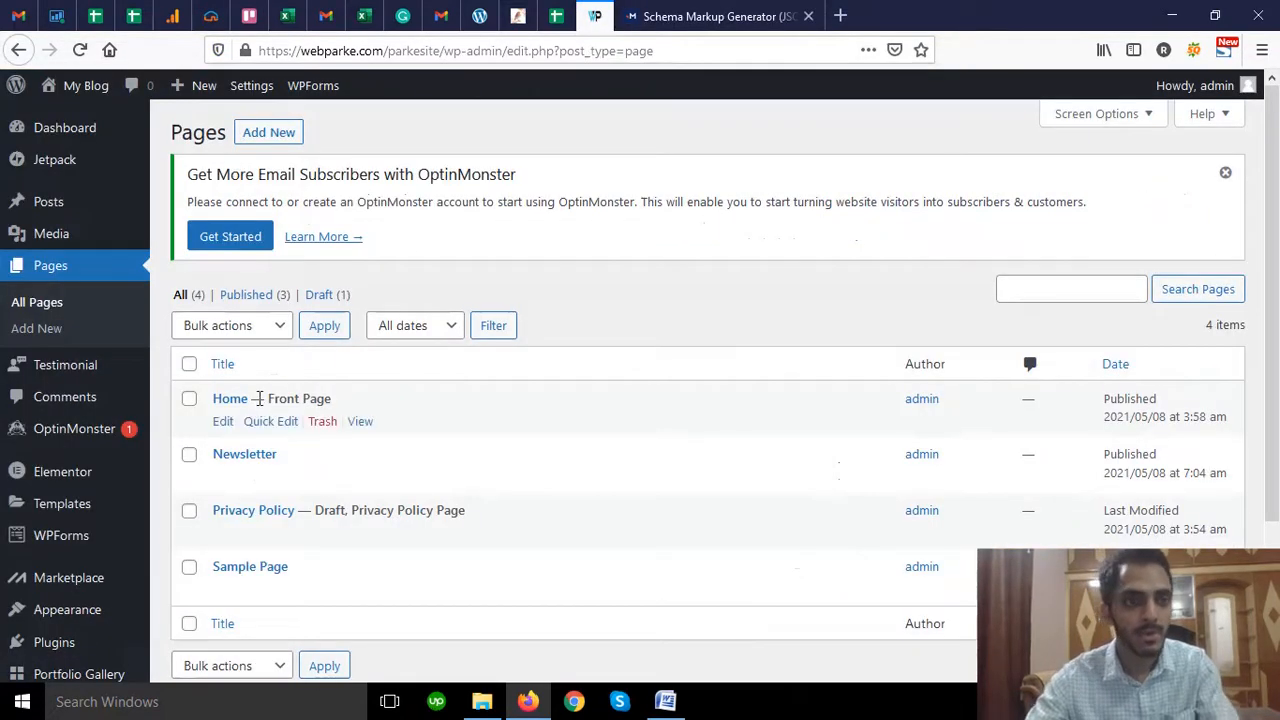
scroll(380, 340, down, 3)
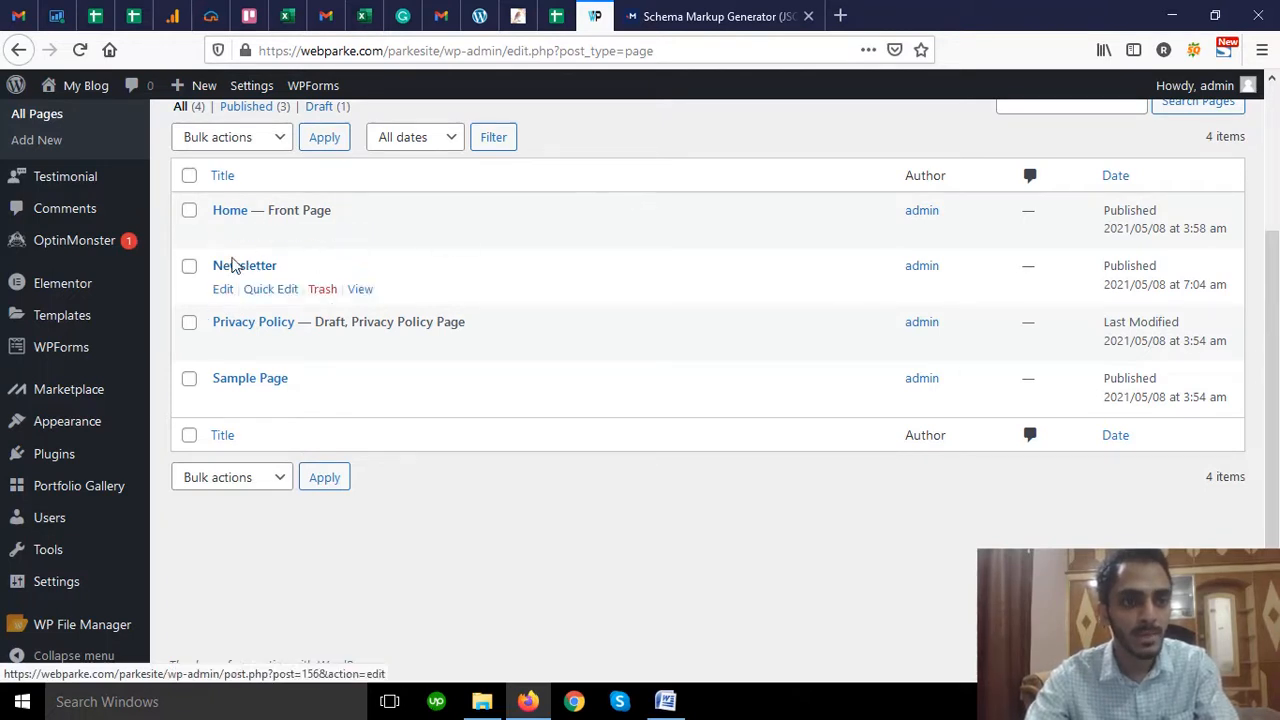
click(222, 290)
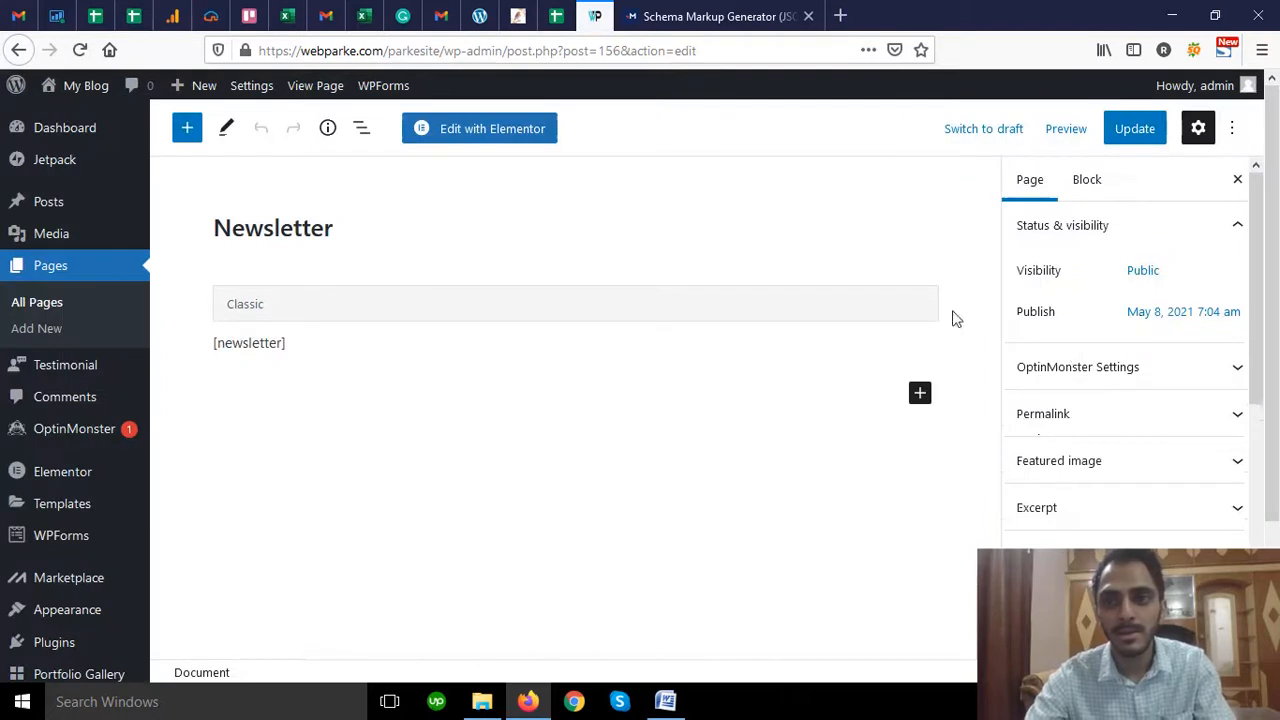
- Enable the Custom fields panel in the editor preferences and reload the Newsletter page
click(1234, 132)
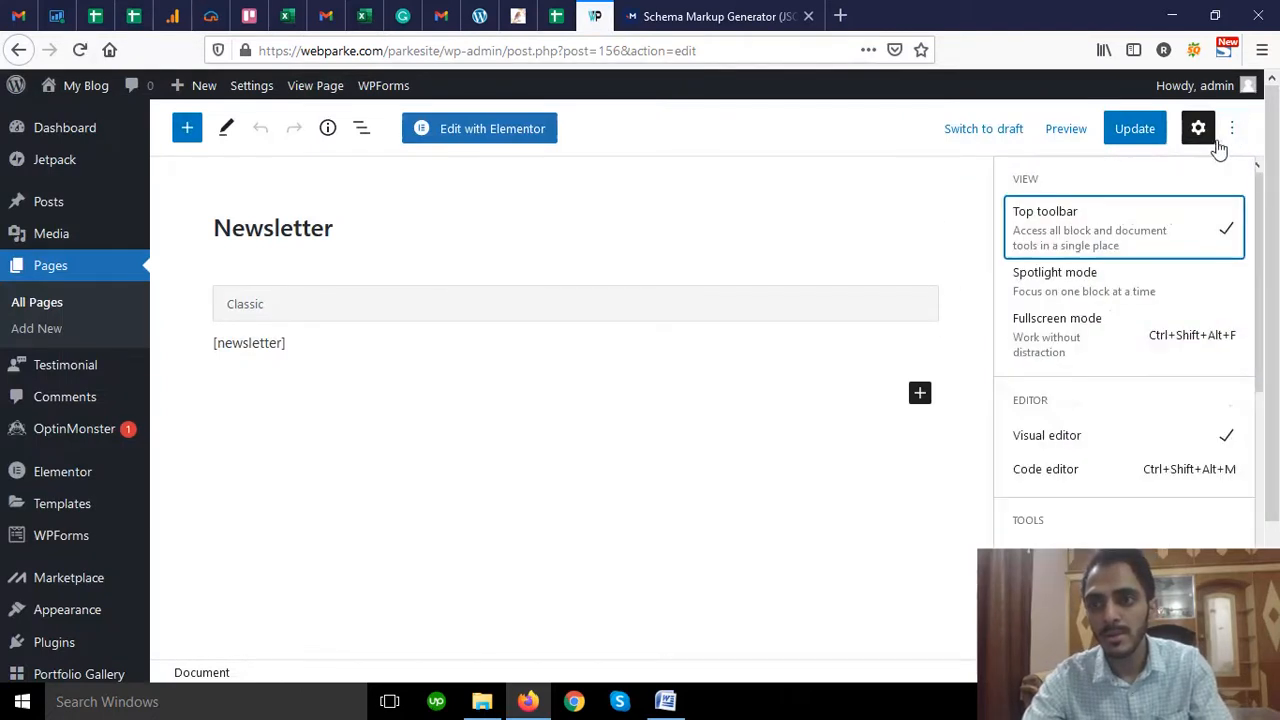
click(1120, 332)
click(1122, 330)
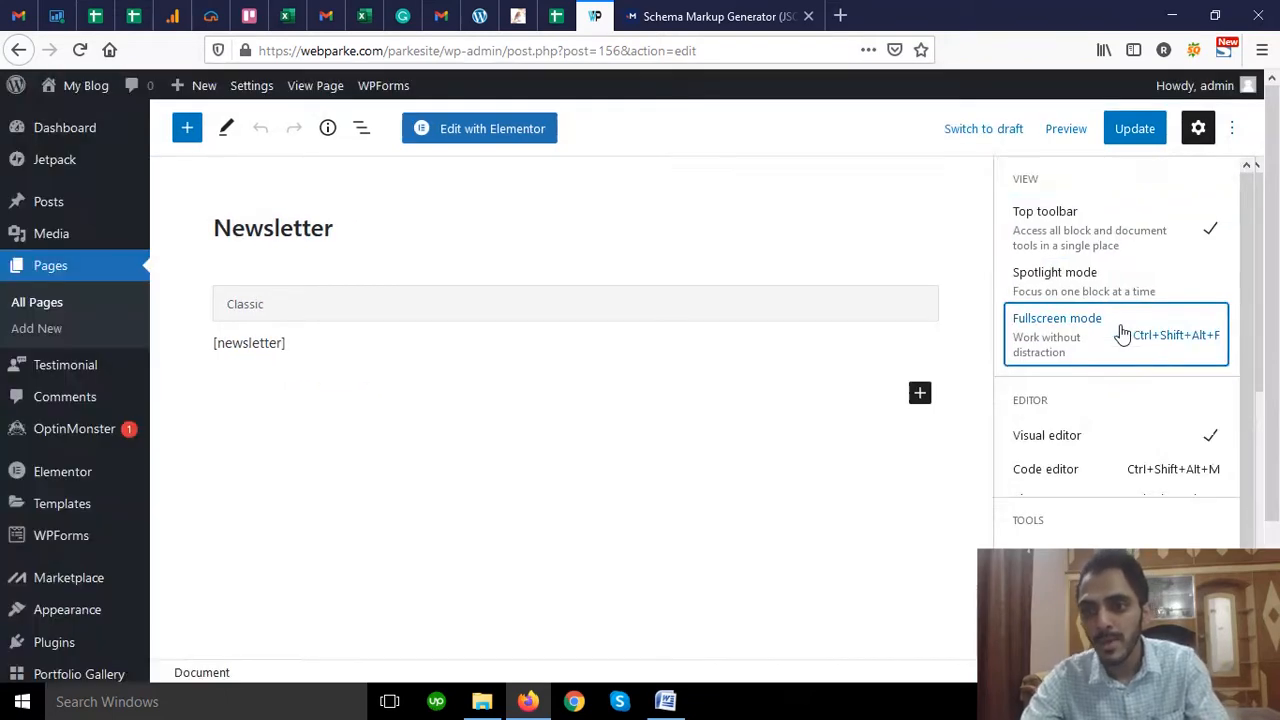
scroll(1123, 331, down, 1)
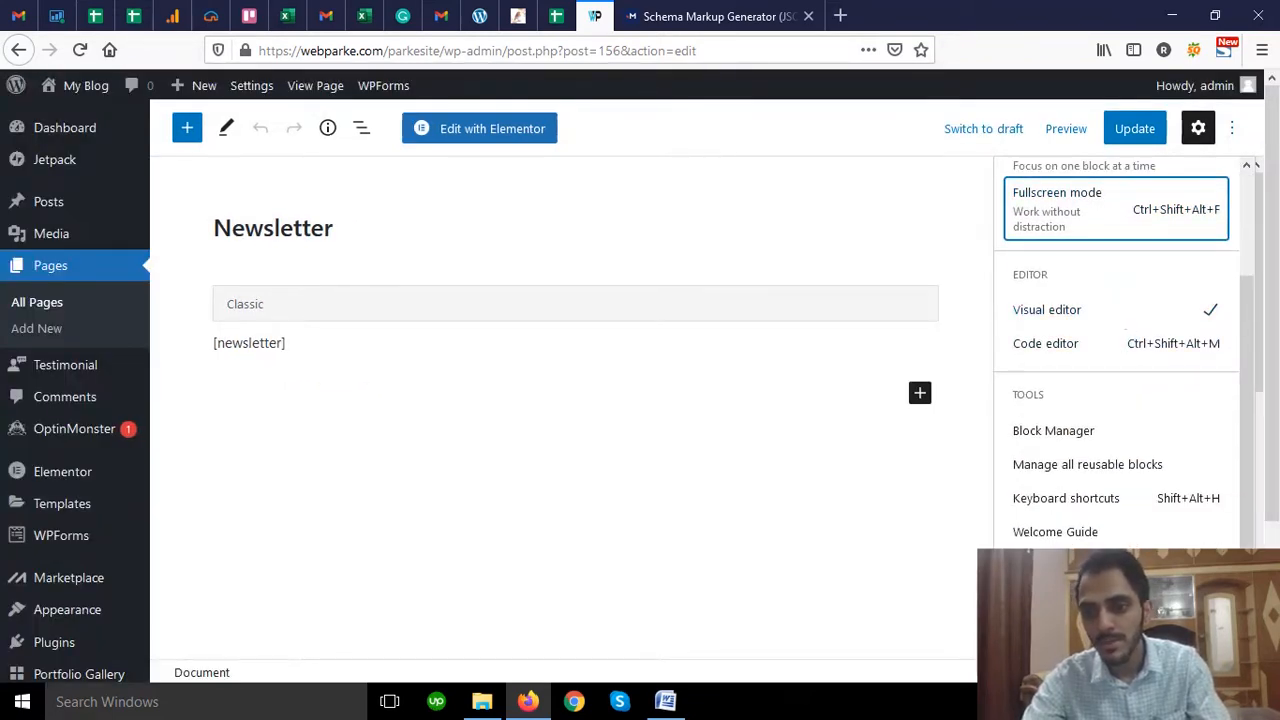
click(1090, 652)
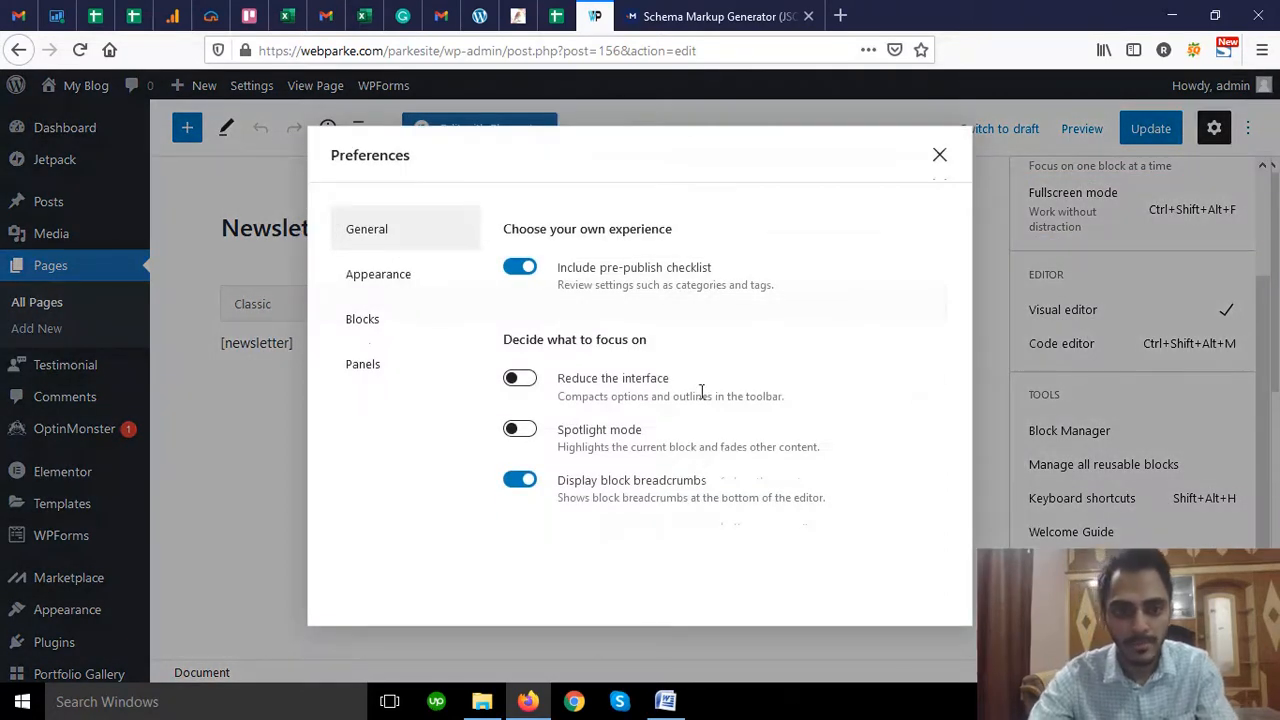
click(364, 376)
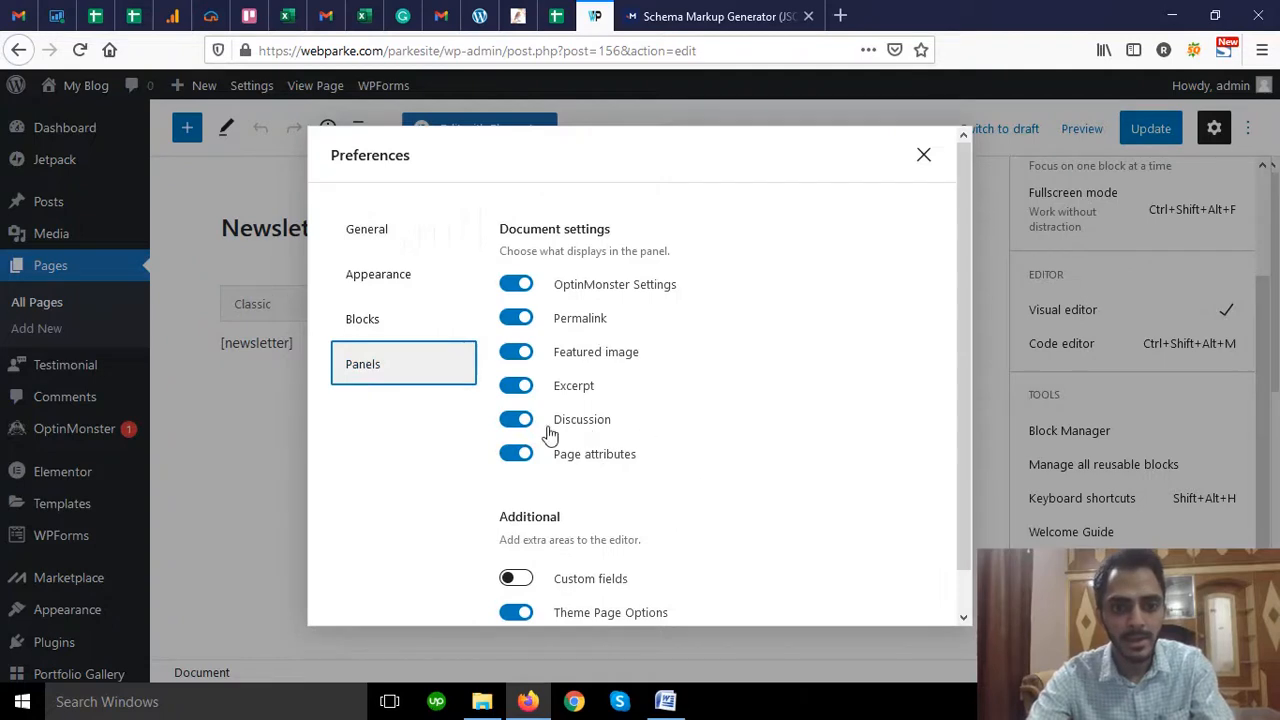
scroll(549, 435, down, 1)
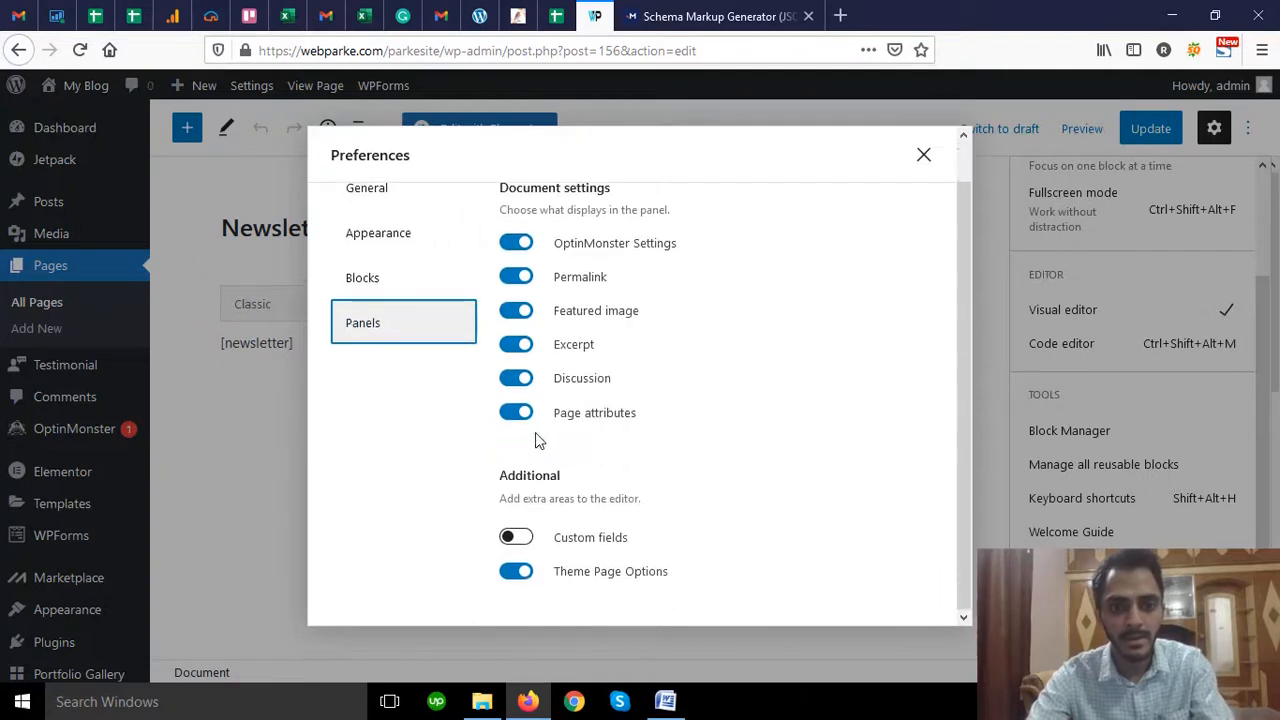
click(516, 540)
scroll(508, 600, down, 2)
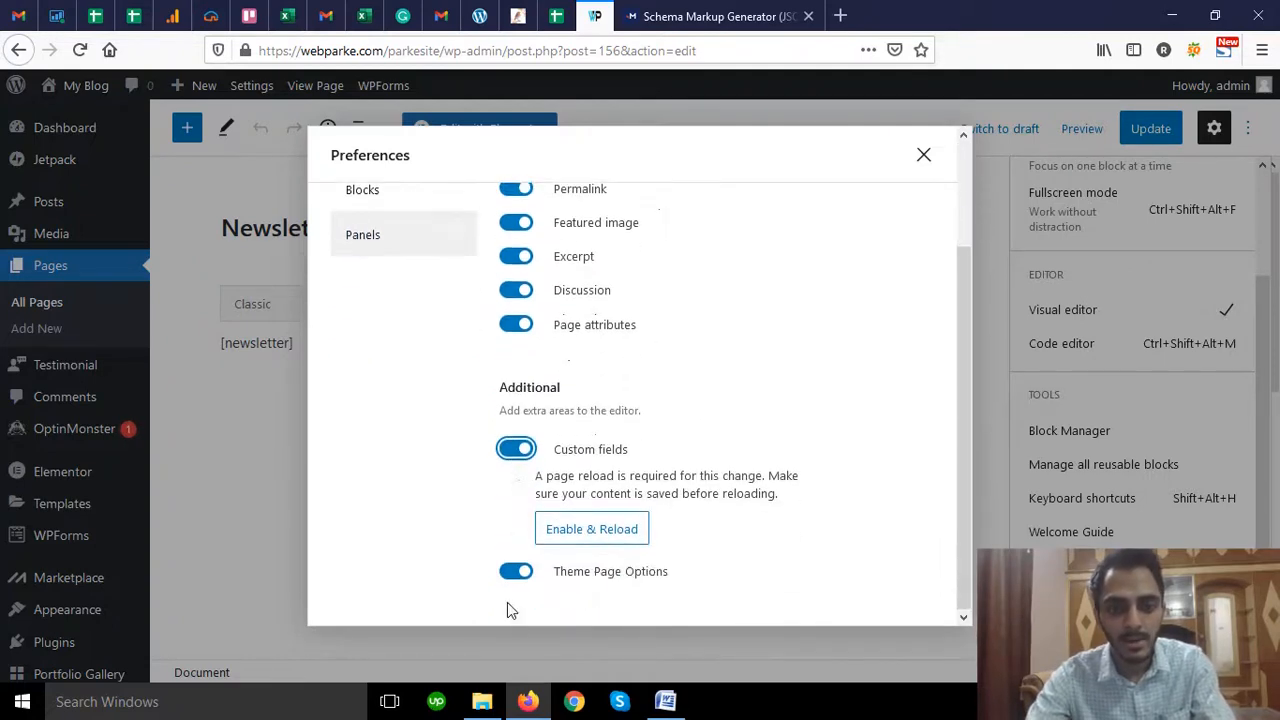
click(581, 537)
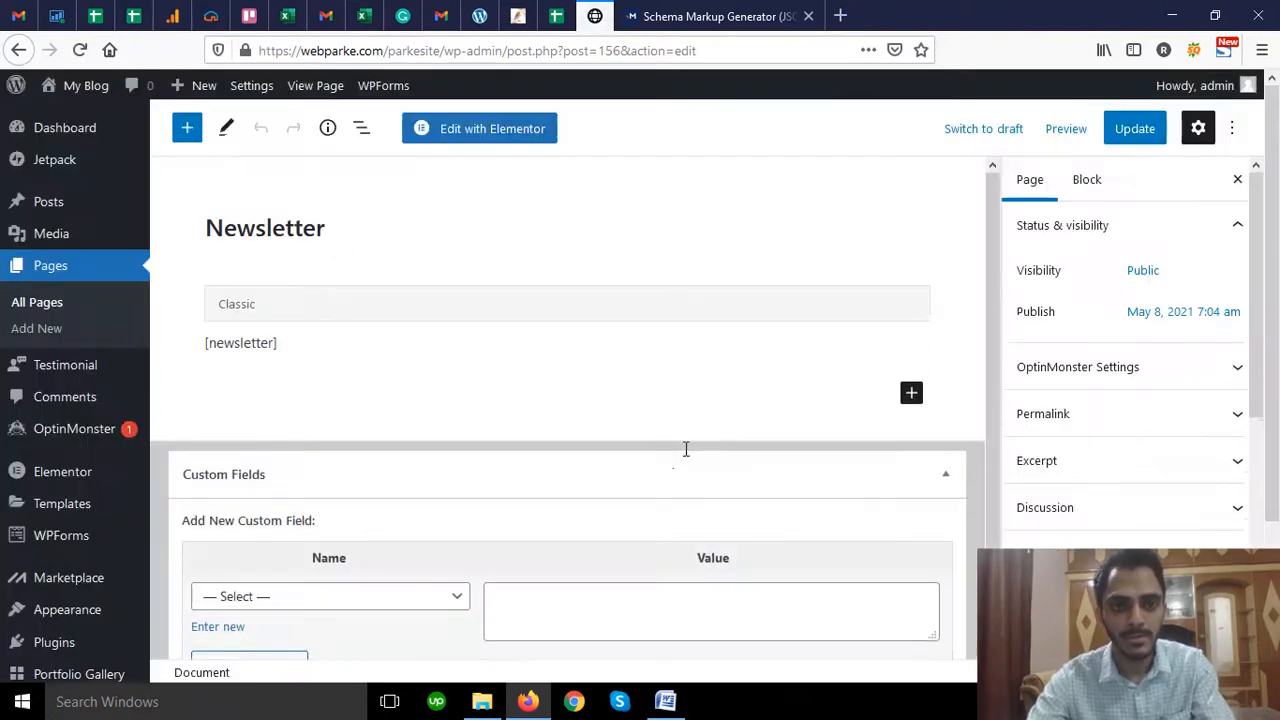
- Examine the Custom Fields section and page settings, and recheck the Custom fields option in the Panels preferences
scroll(621, 496, down, 2)
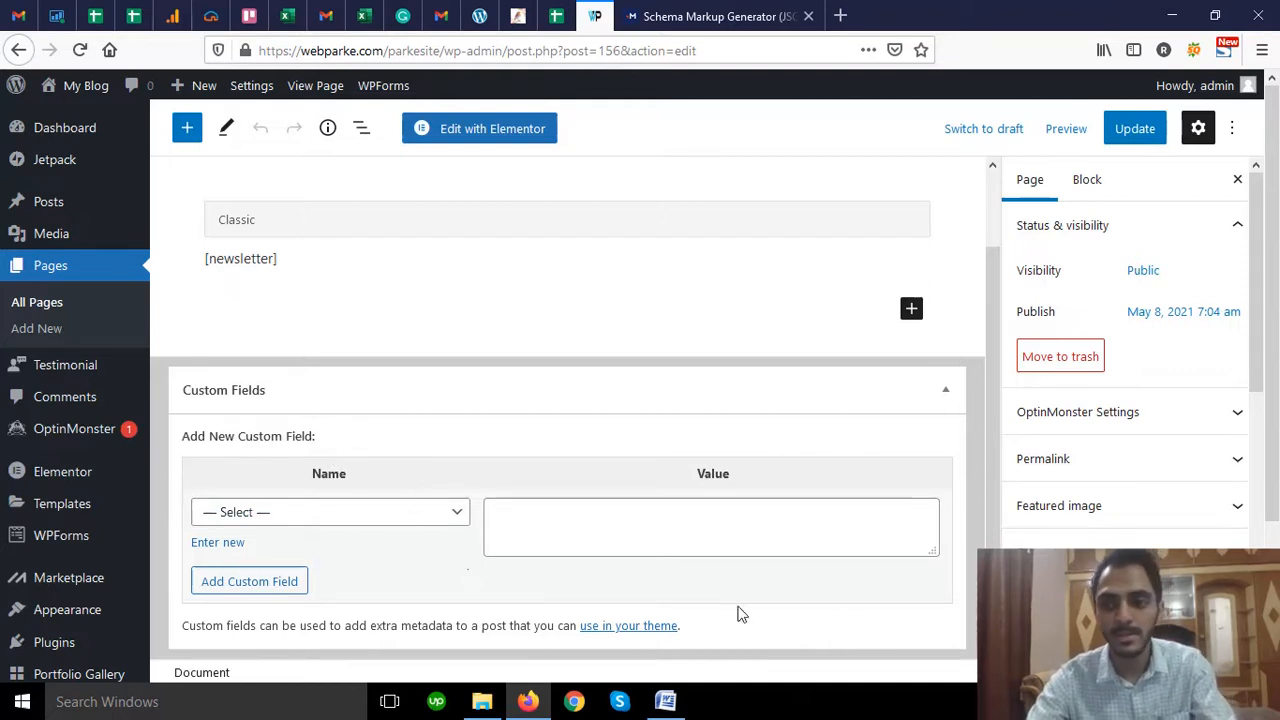
scroll(1155, 520, down, 5)
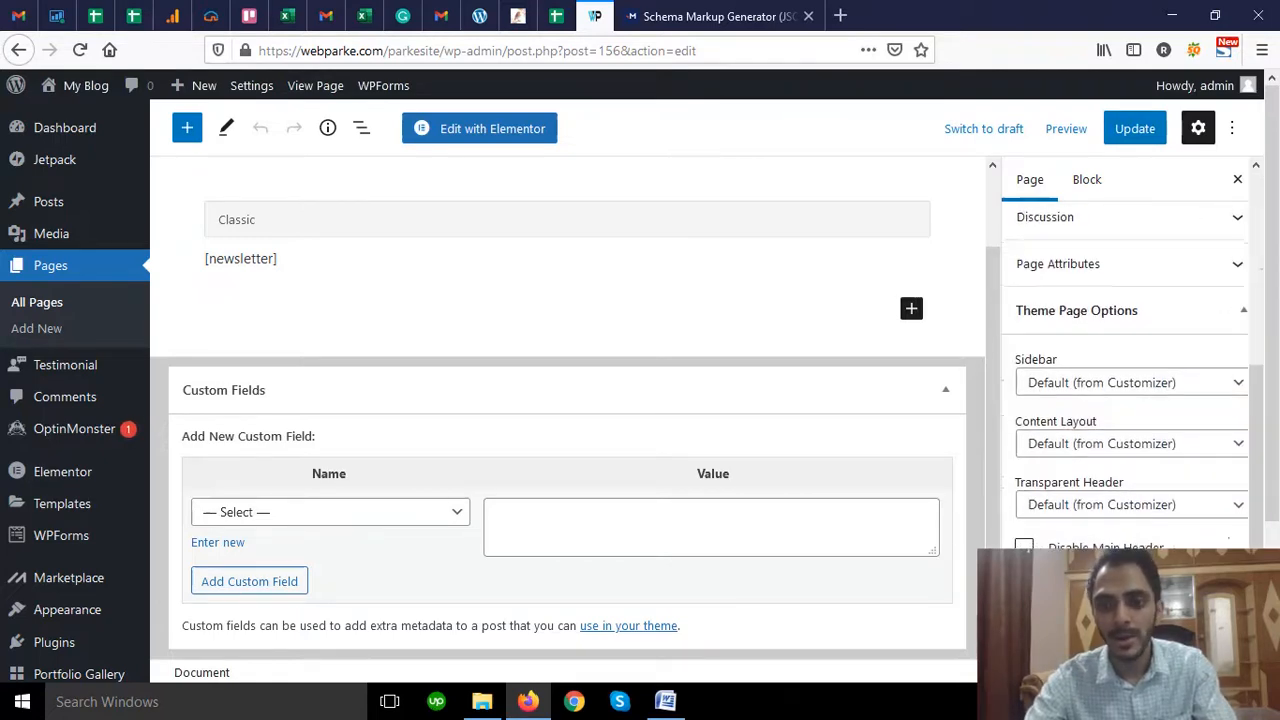
click(1235, 130)
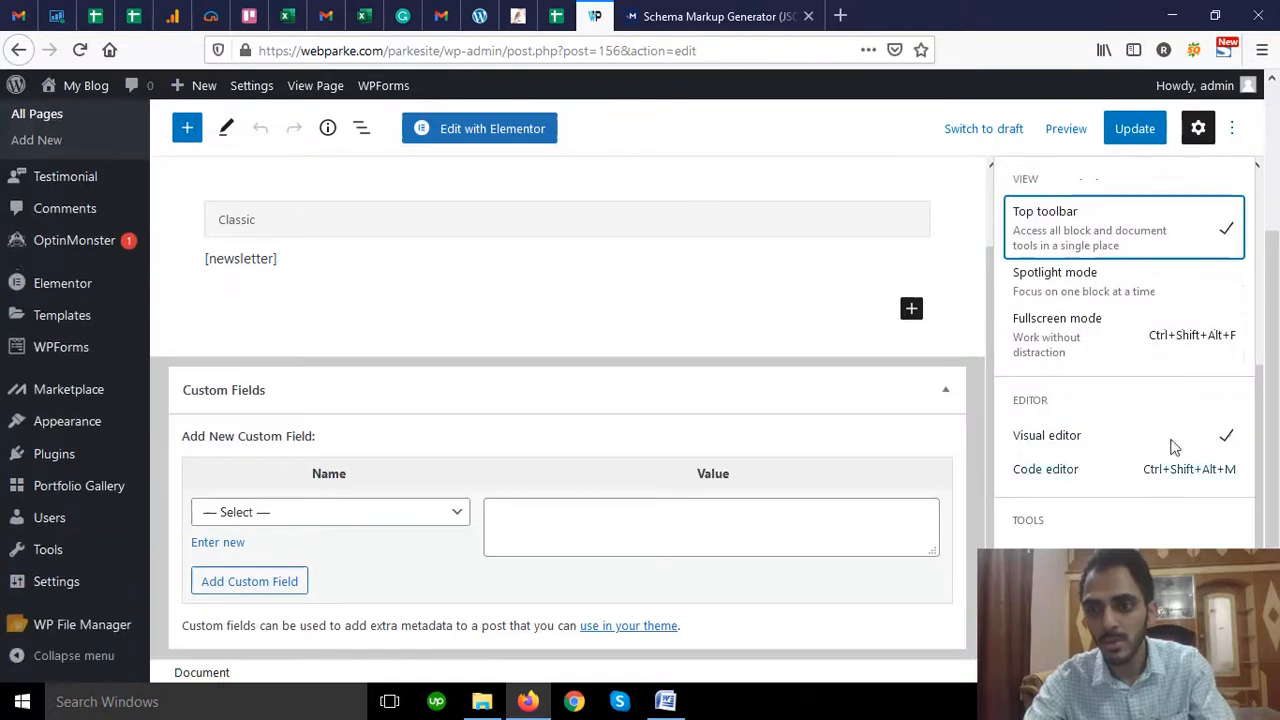
click(1133, 345)
click(1157, 314)
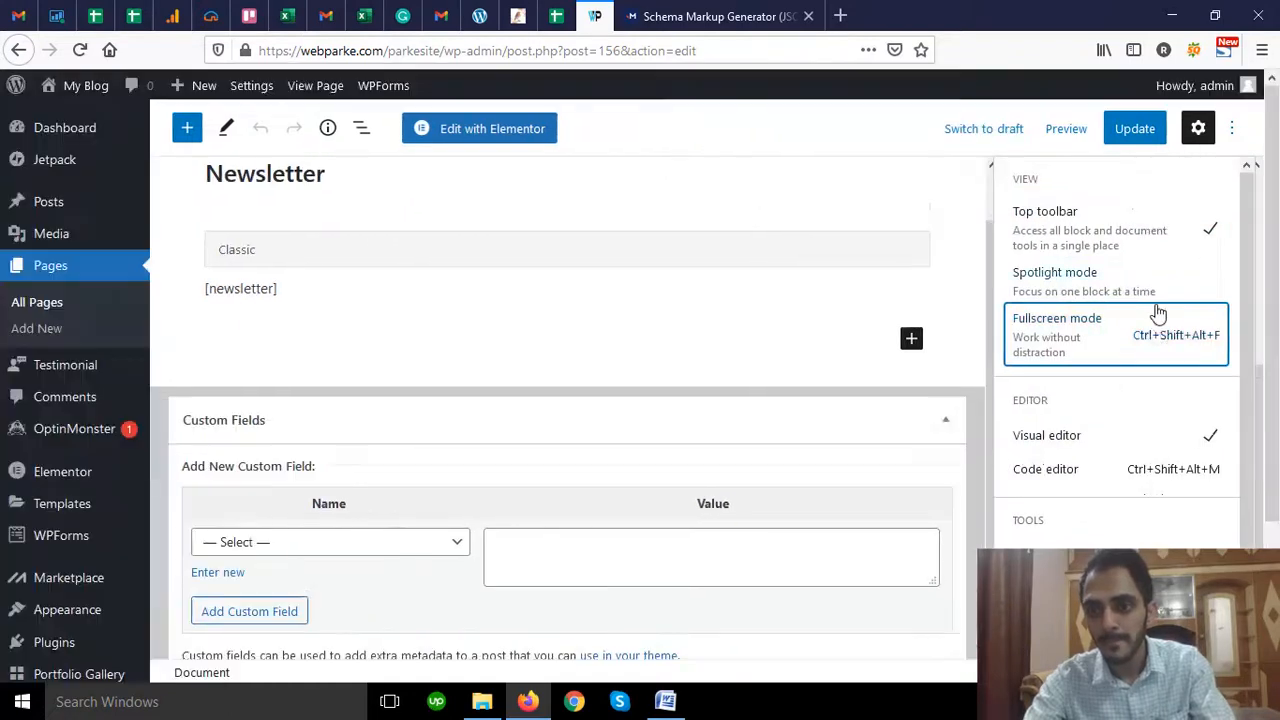
scroll(1150, 369, down, 2)
click(1080, 651)
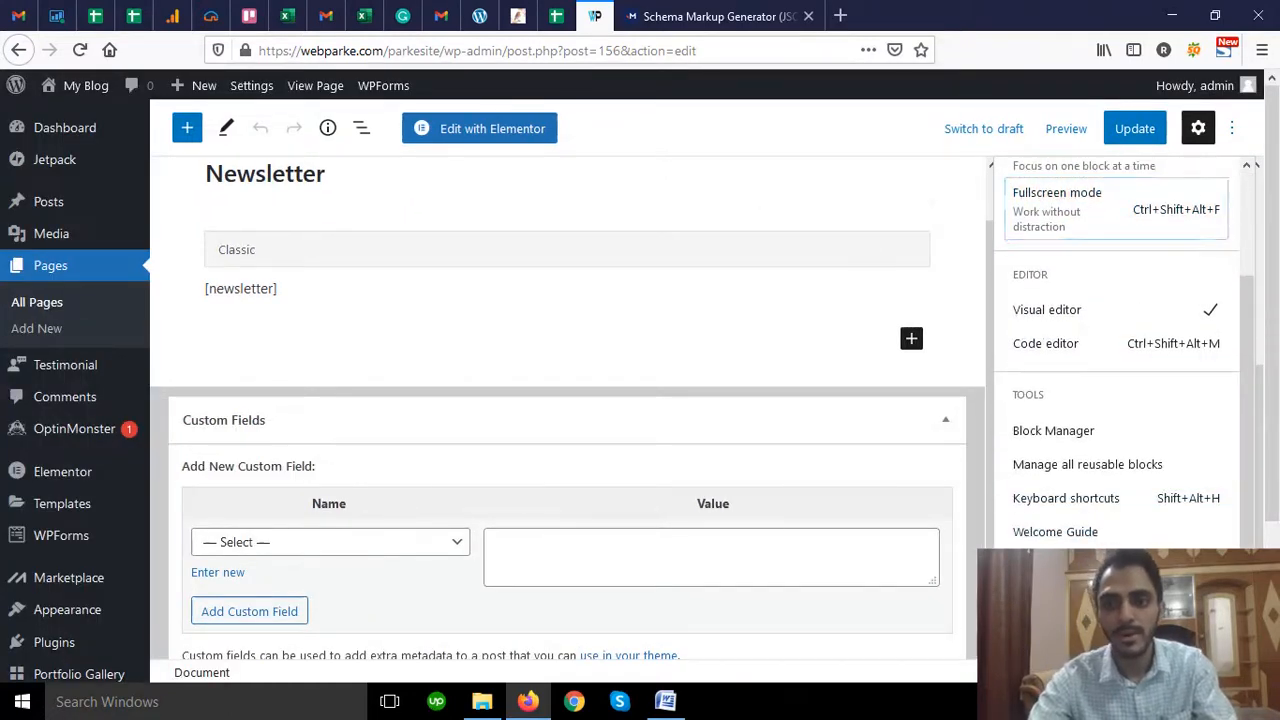
click(363, 366)
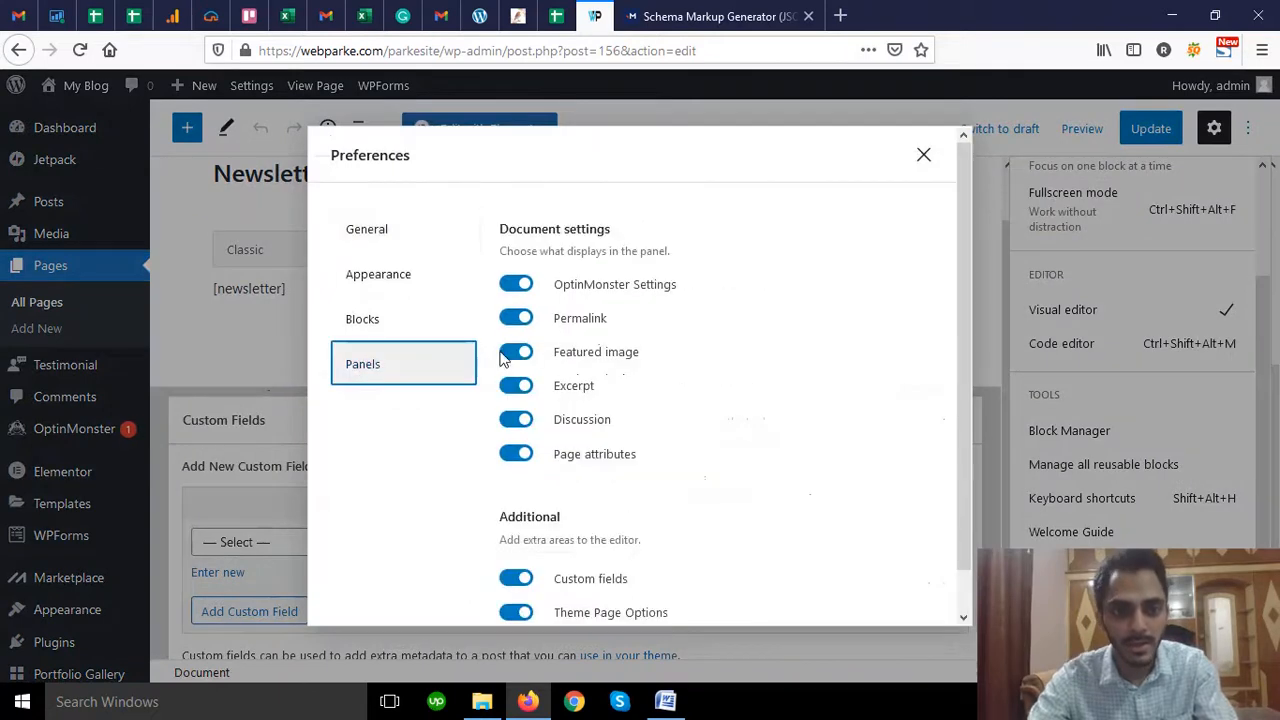
scroll(694, 423, down, 1)
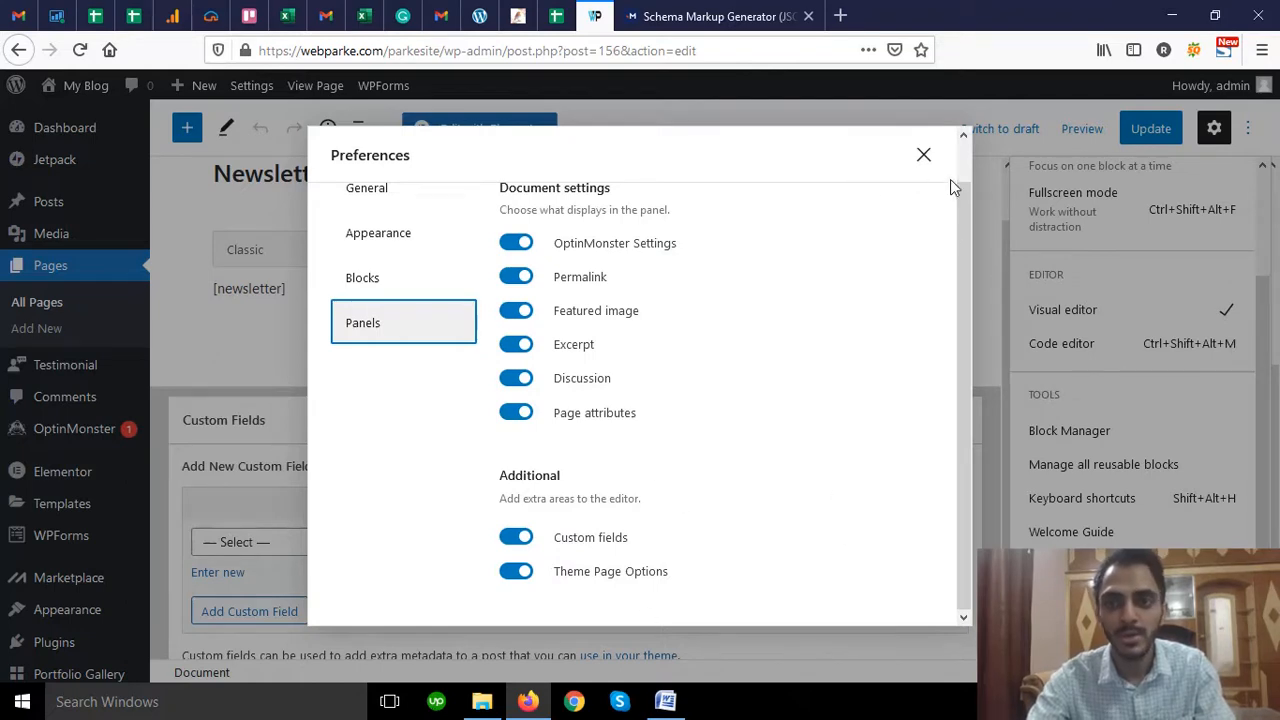
click(924, 157)
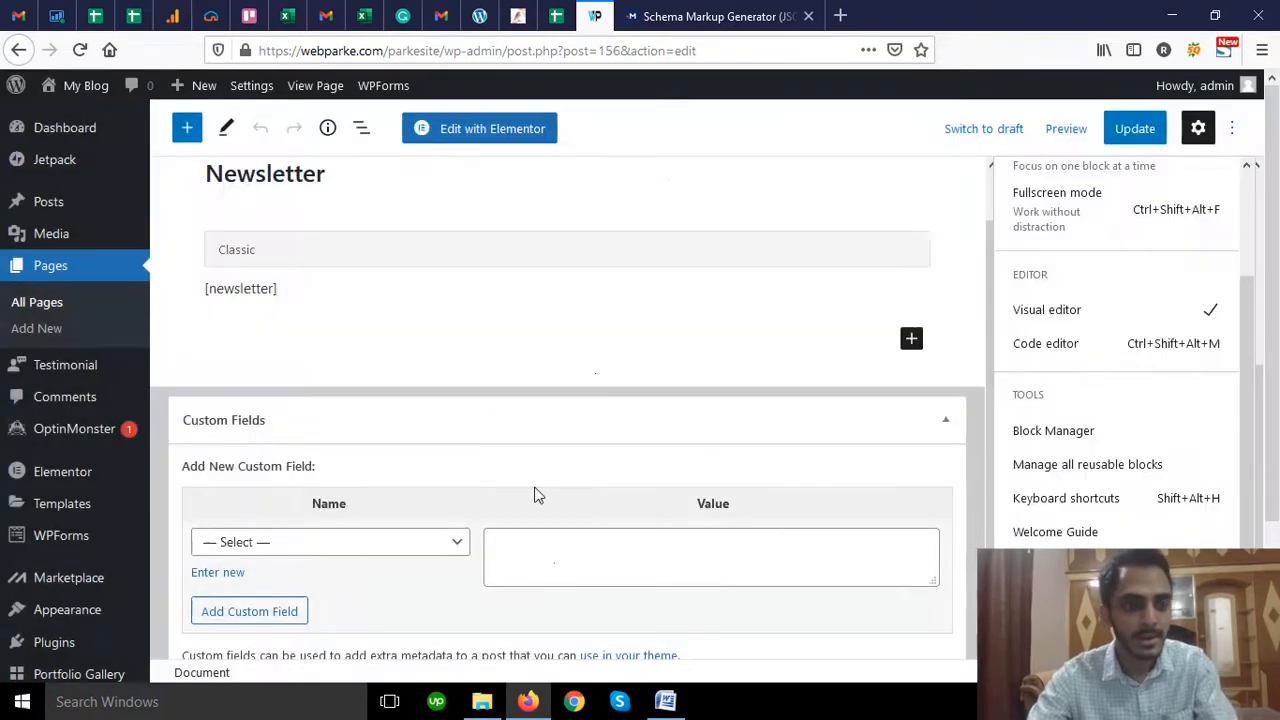
scroll(300, 537, down, 1)
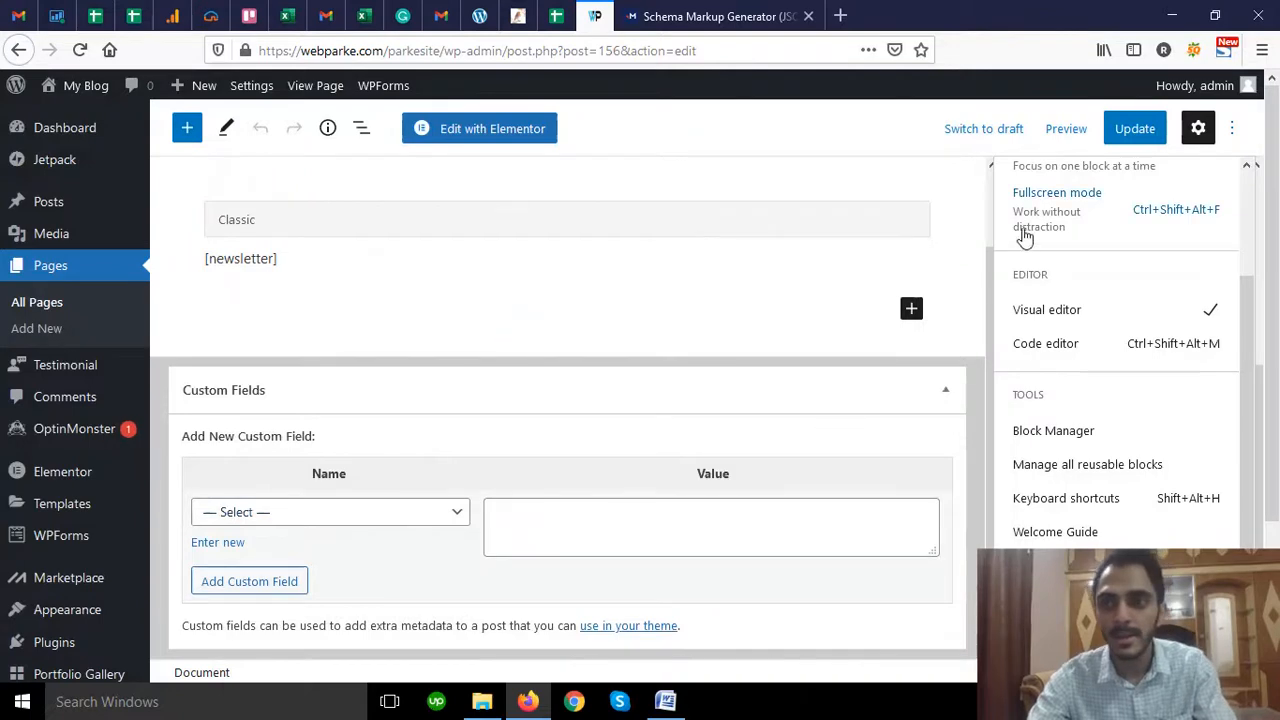
click(1230, 130)
scroll(1245, 200, down, 2)
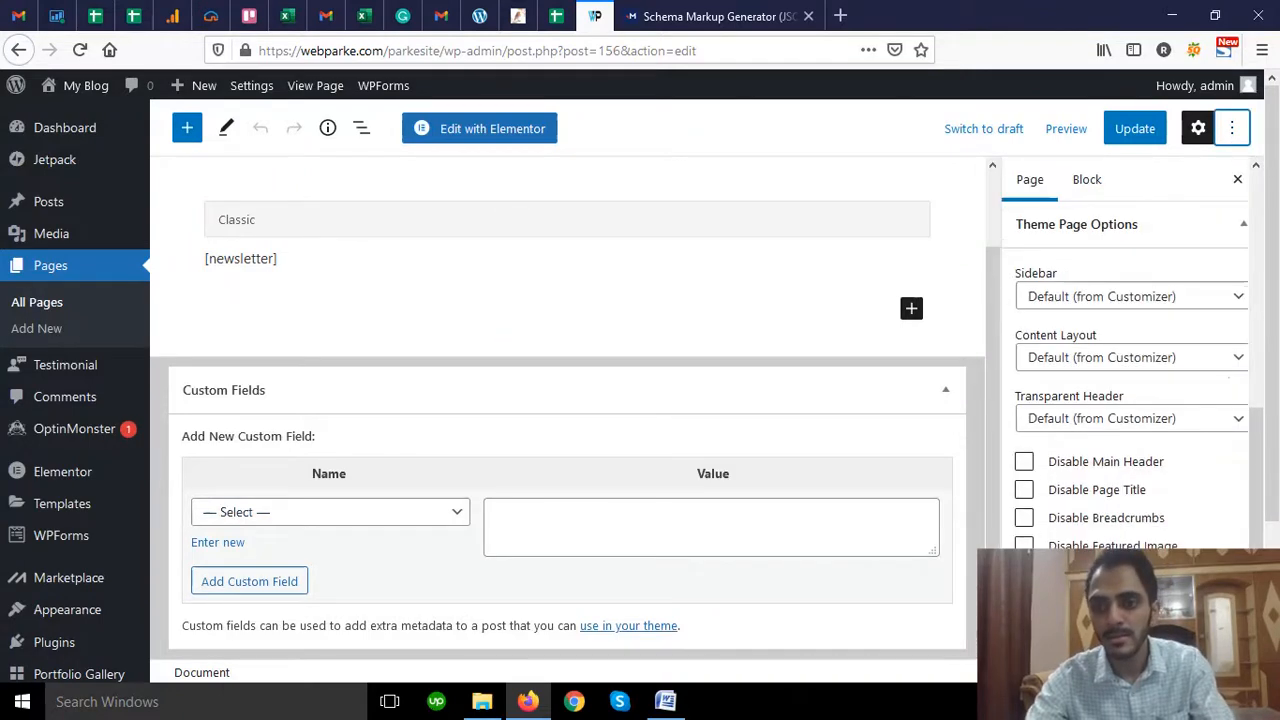
scroll(1248, 185, up, 4)
click(1233, 128)
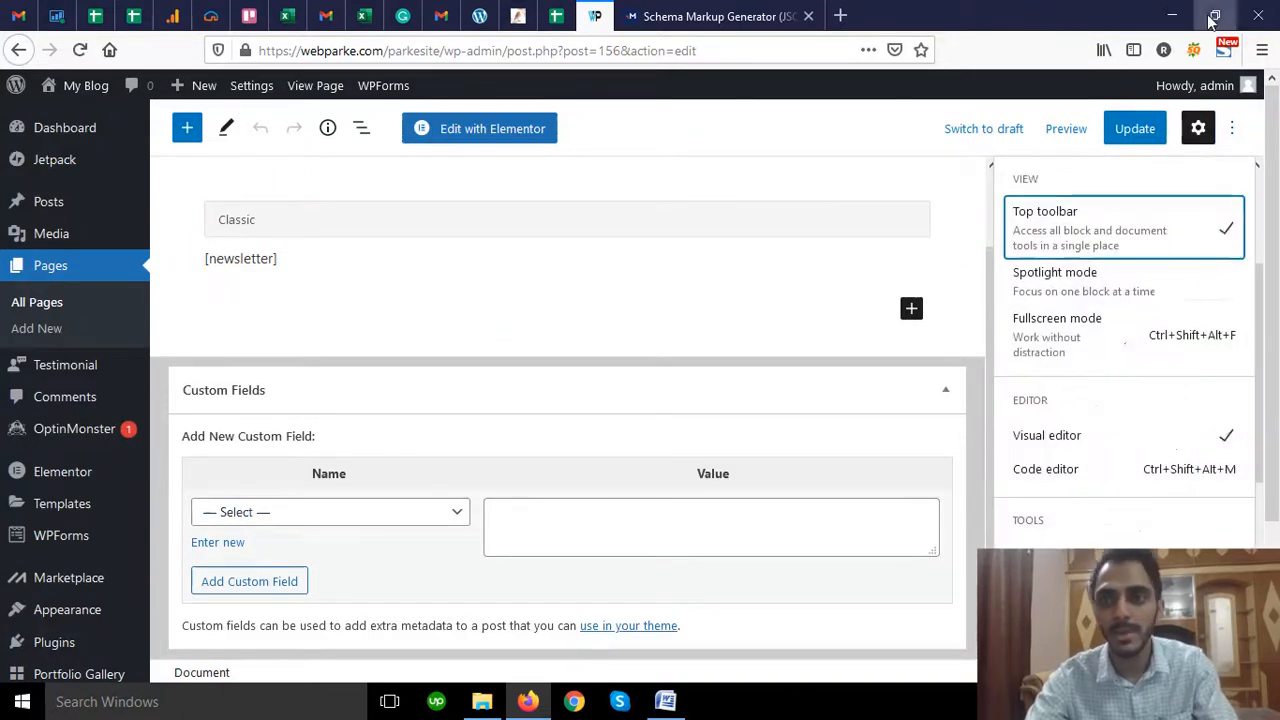
click(1233, 130)
scroll(1063, 434, down, 5)
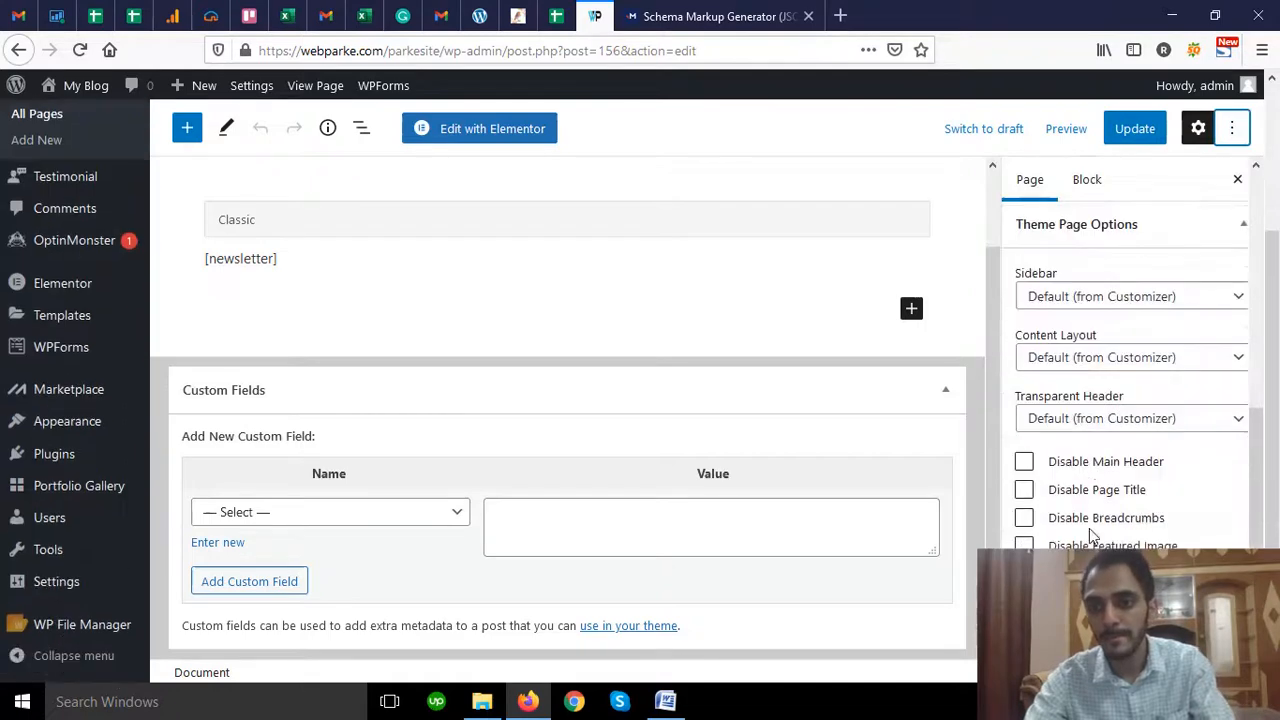
- Review the additional panel options in the editor preferences, including Custom fields, and close the preferences
scroll(1135, 290, up, 6)
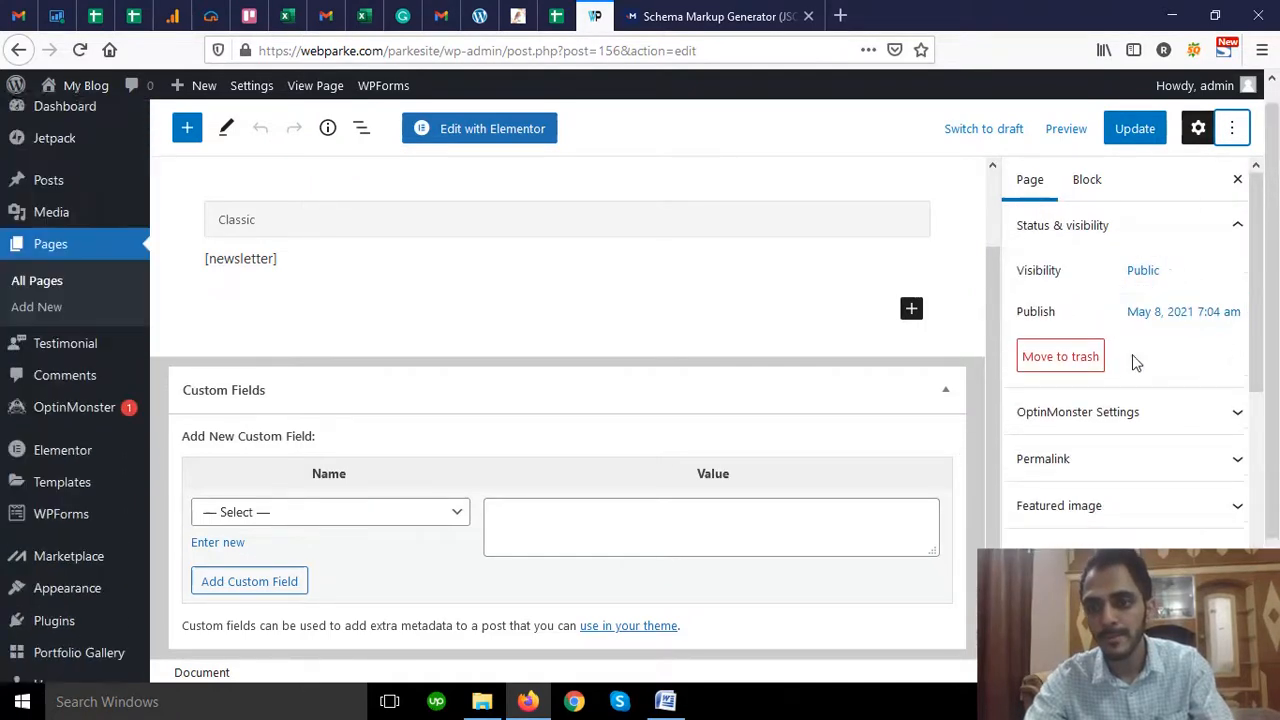
click(1233, 128)
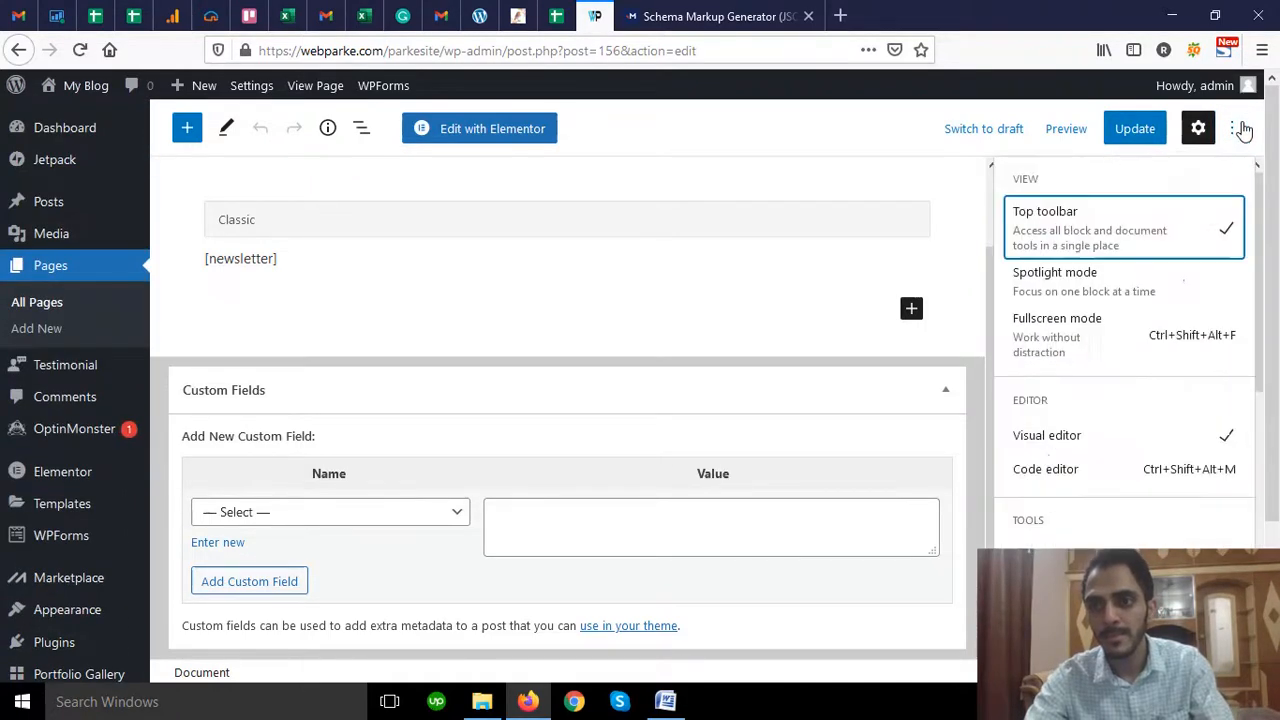
click(1158, 333)
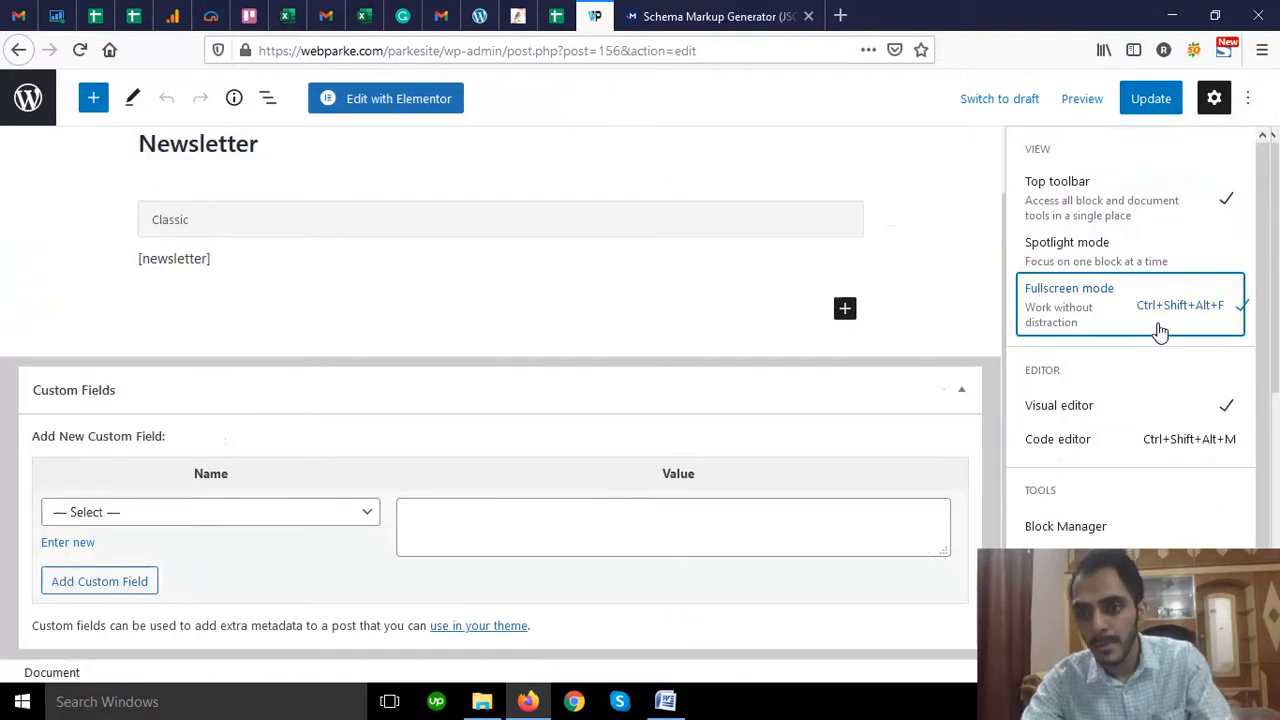
click(1158, 333)
scroll(1157, 357, down, 2)
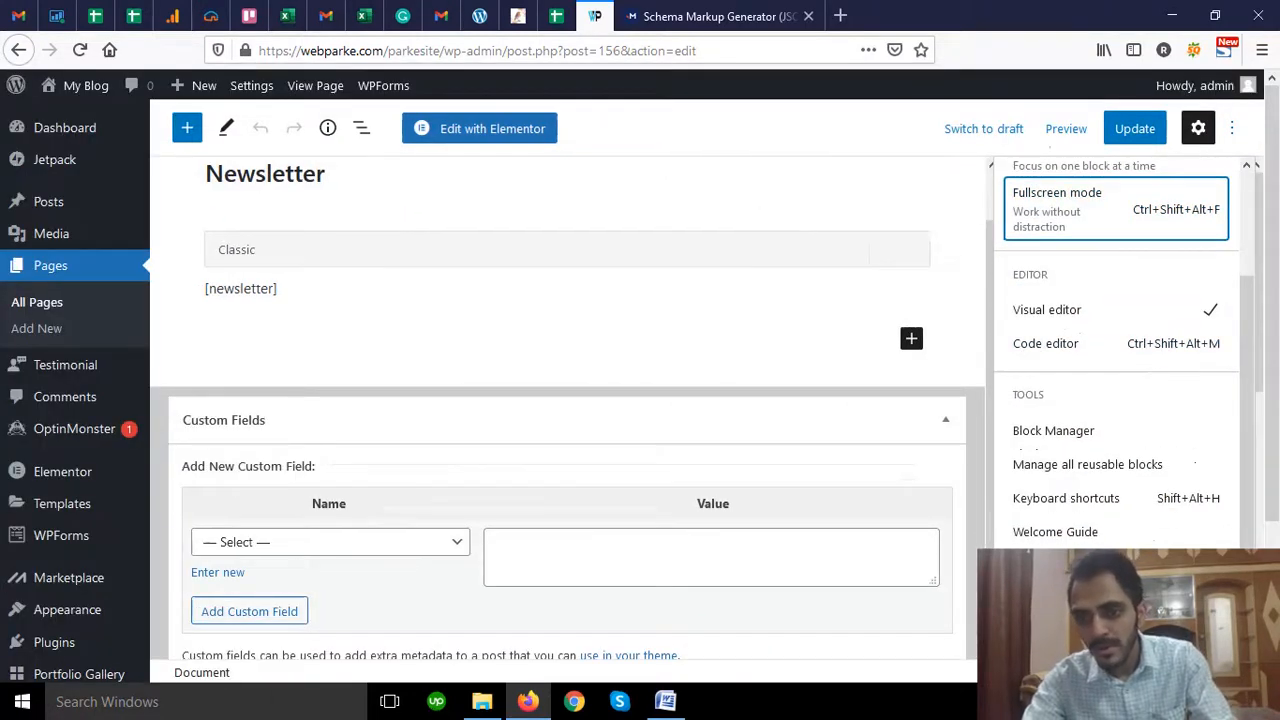
click(1130, 578)
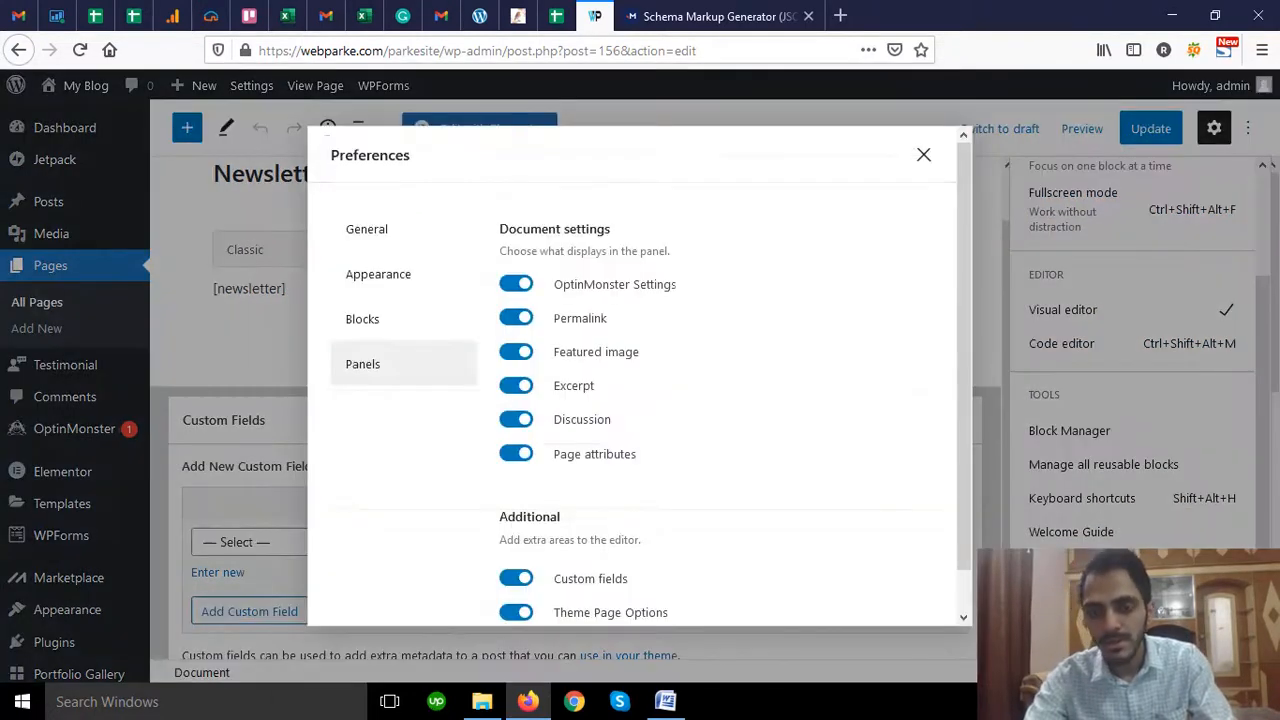
click(395, 380)
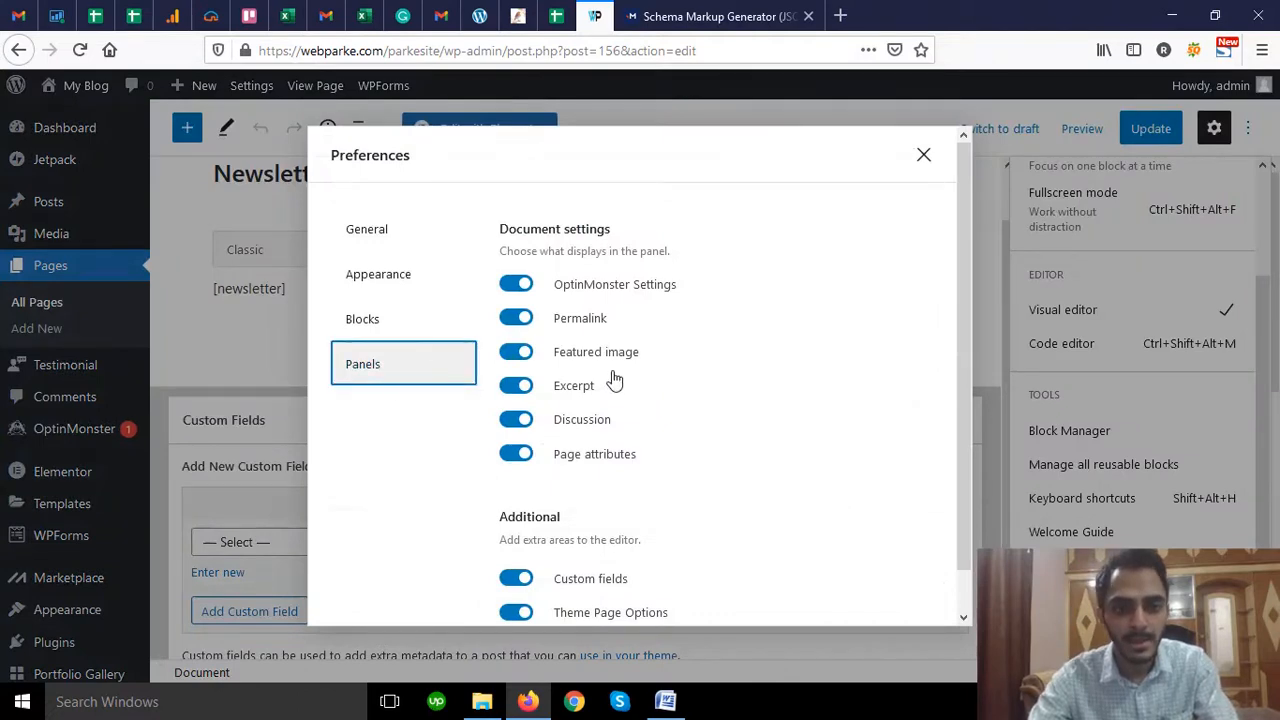
scroll(613, 378, down, 1)
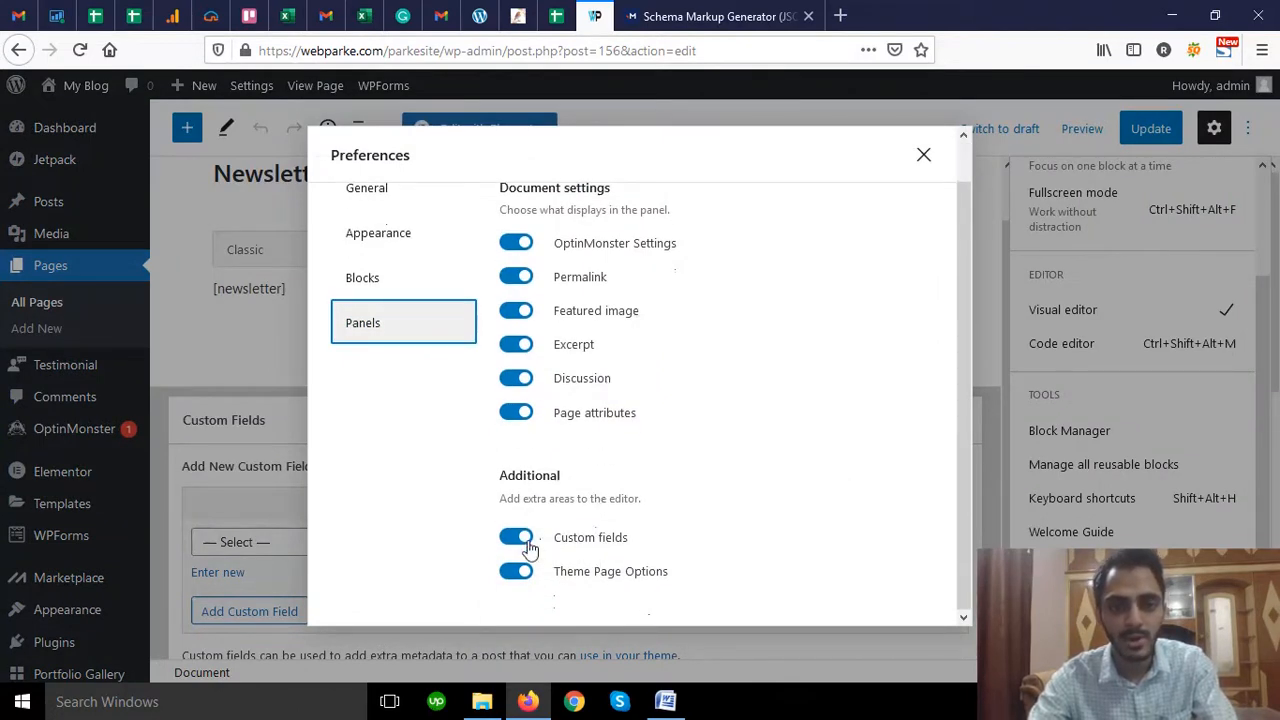
click(923, 155)
- Start a new custom field named Schema and compare the name with the PHP snippet in the Custom-Schema-Code Word document
scroll(346, 343, down, 1)
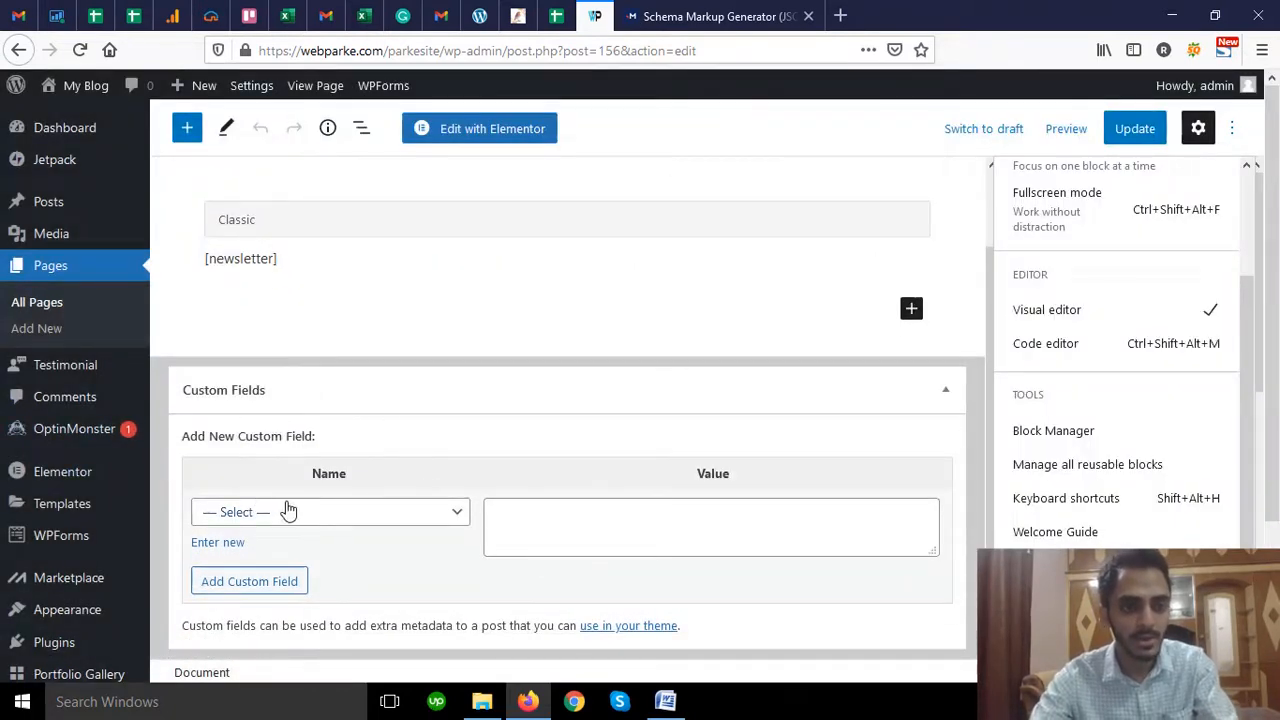
click(230, 555)
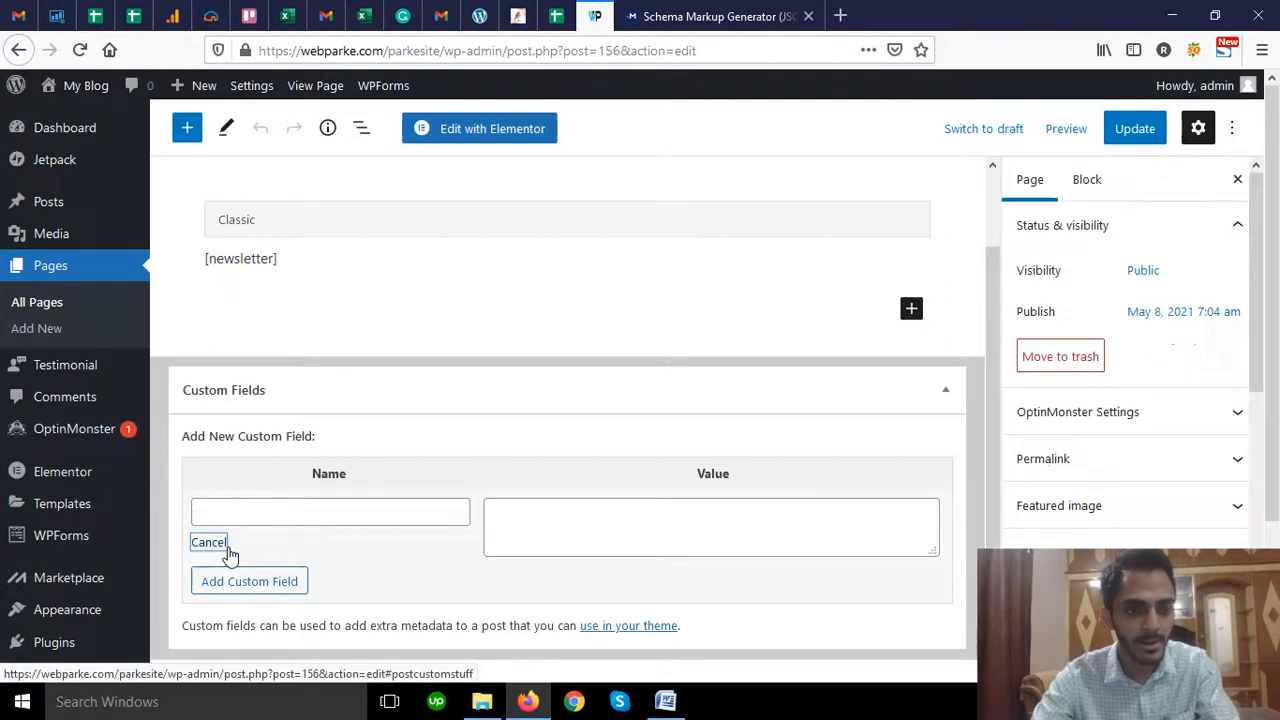
click(268, 511)
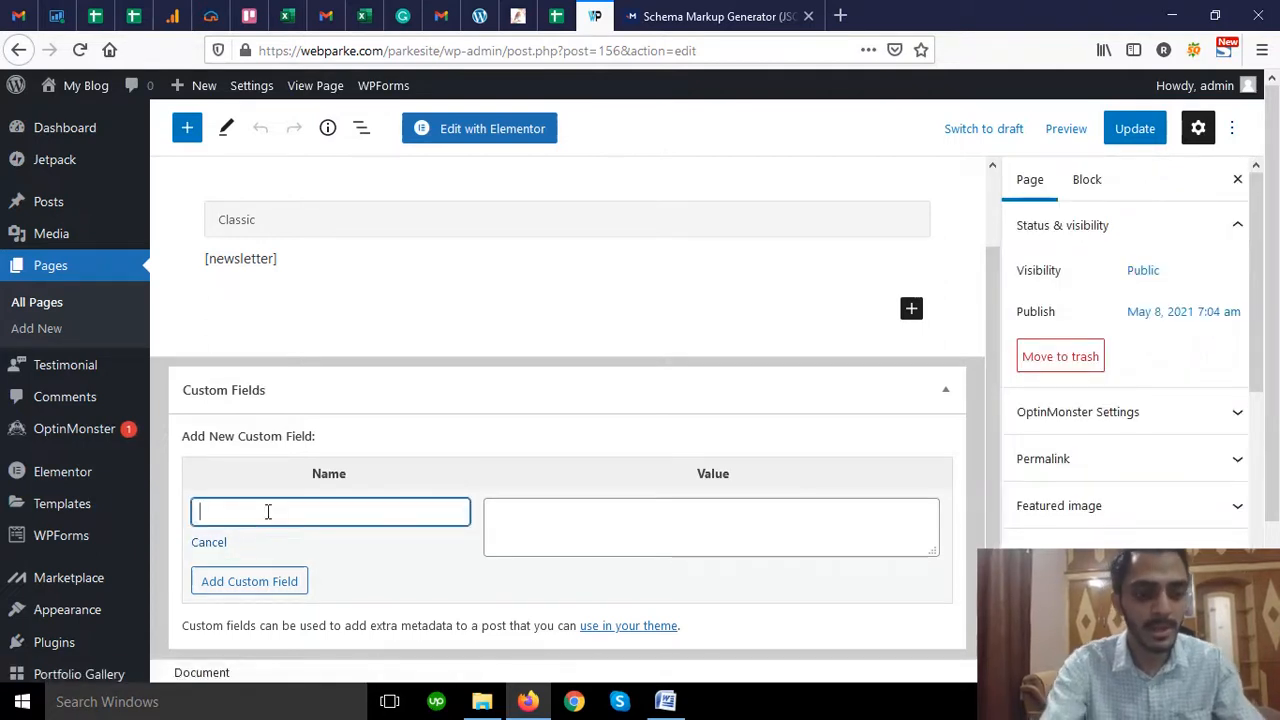
text(Schema)
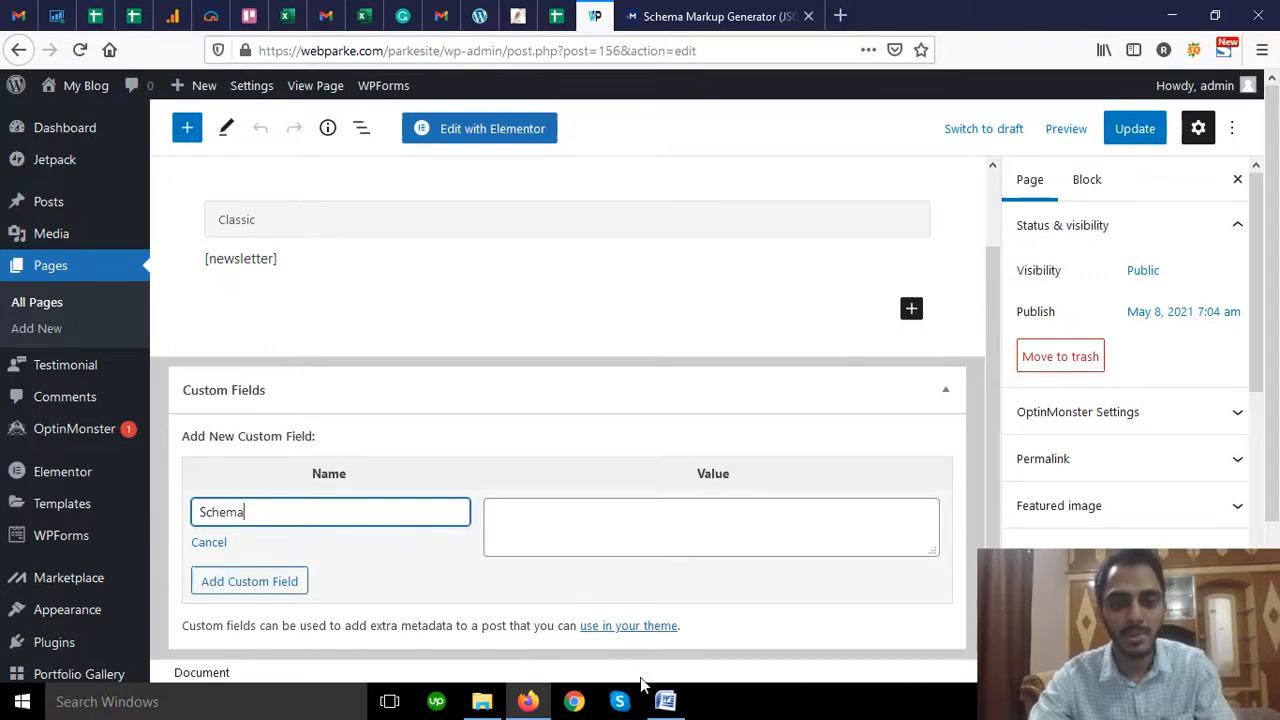
click(663, 699)
click(569, 390)
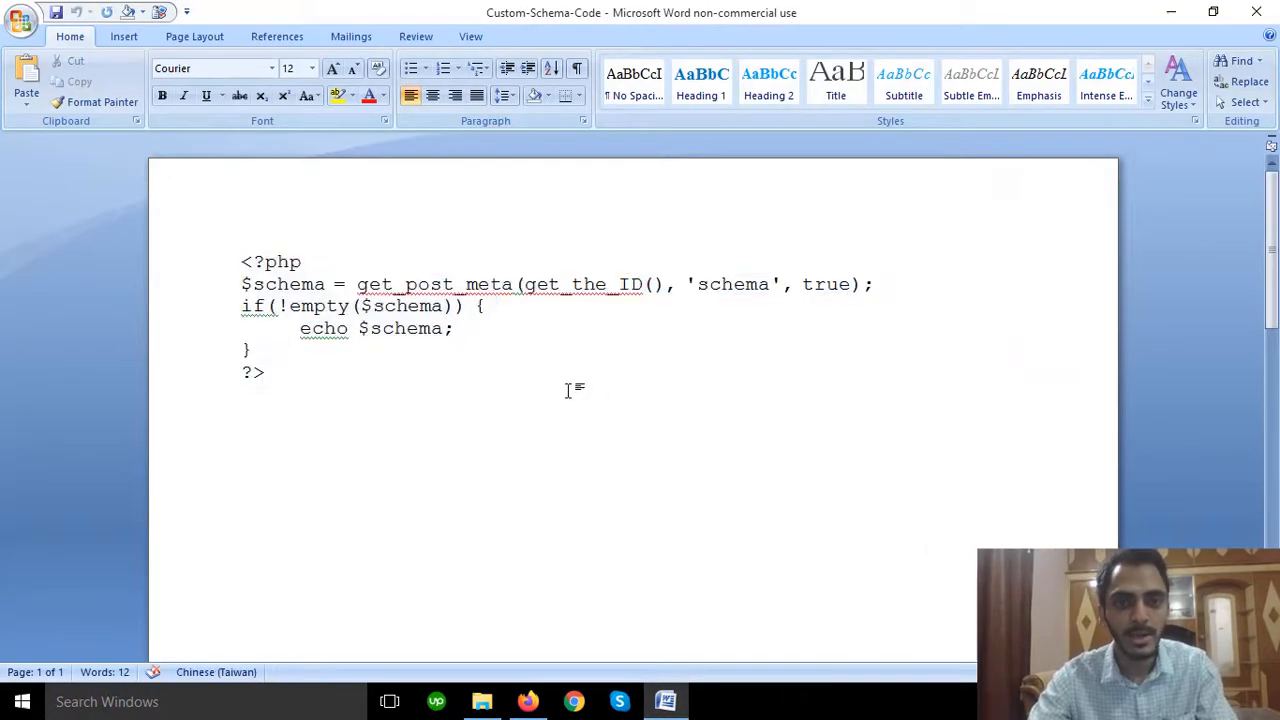
click(1171, 12)
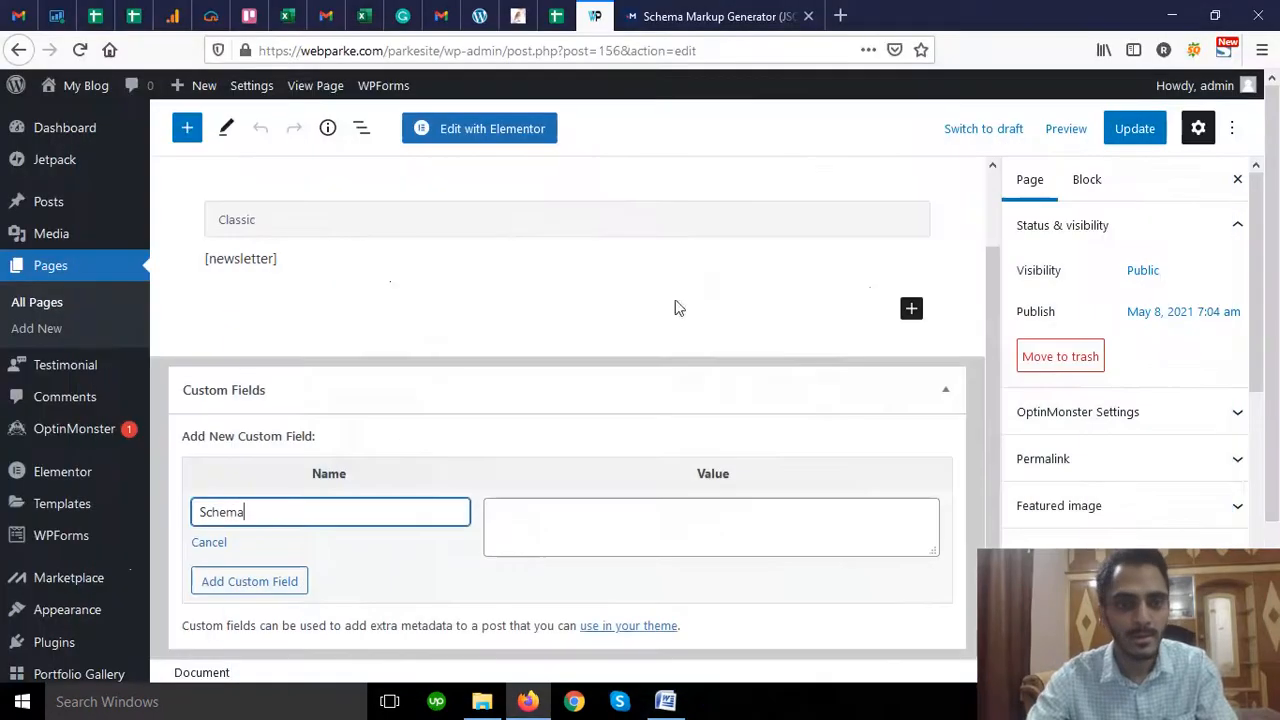
- Paste the copied Article JSON-LD code as the value of the Schema custom field and look through it
click(594, 534)
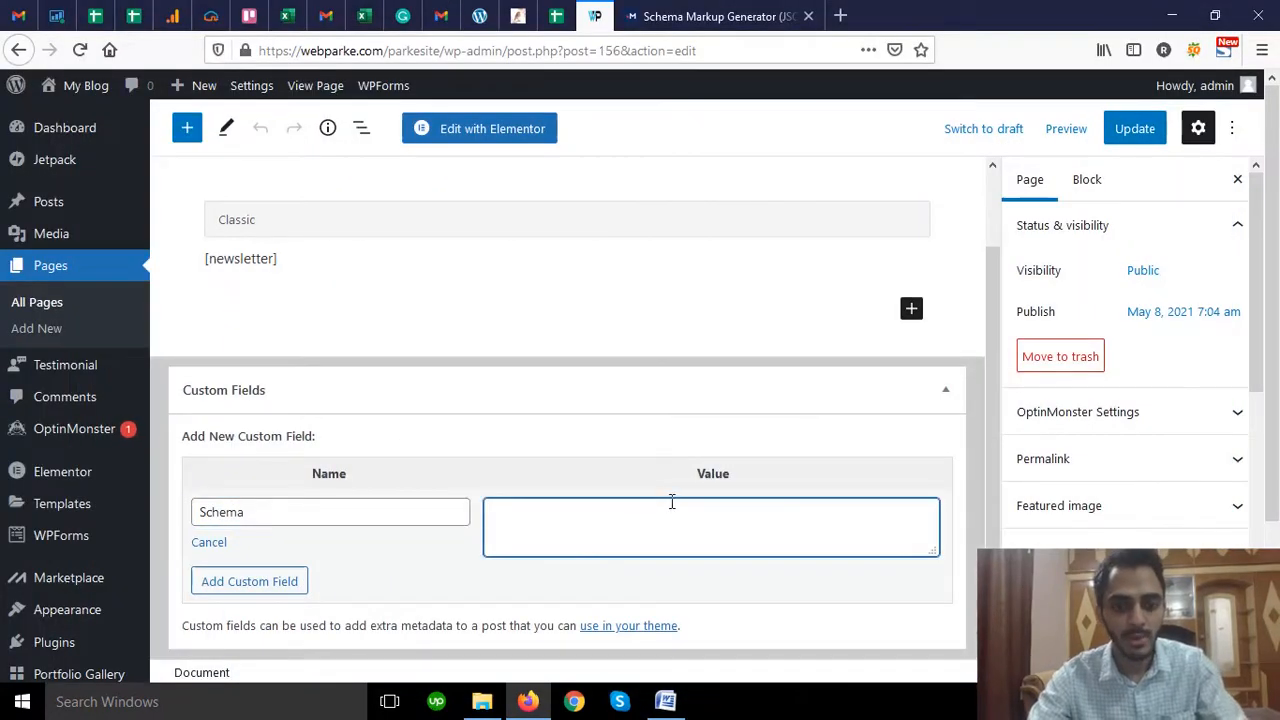
key(ctrl+v)
scroll(634, 537, up, 10)
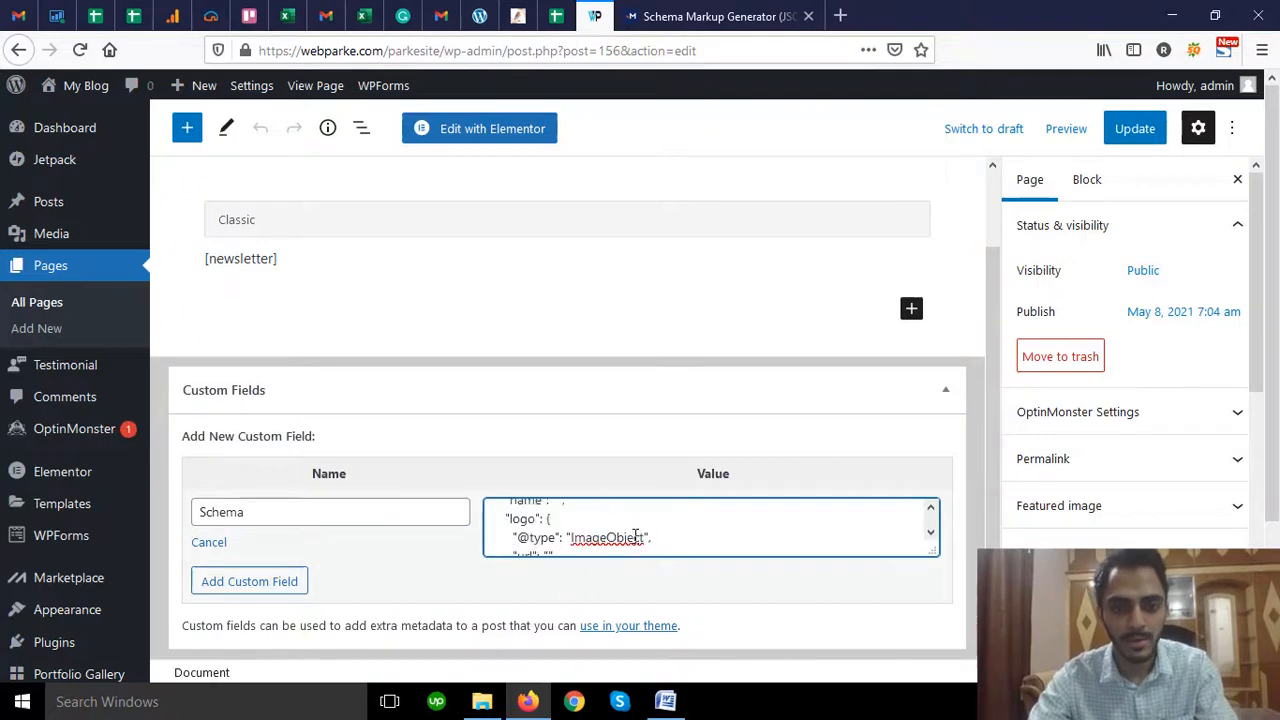
scroll(634, 537, down, 10)
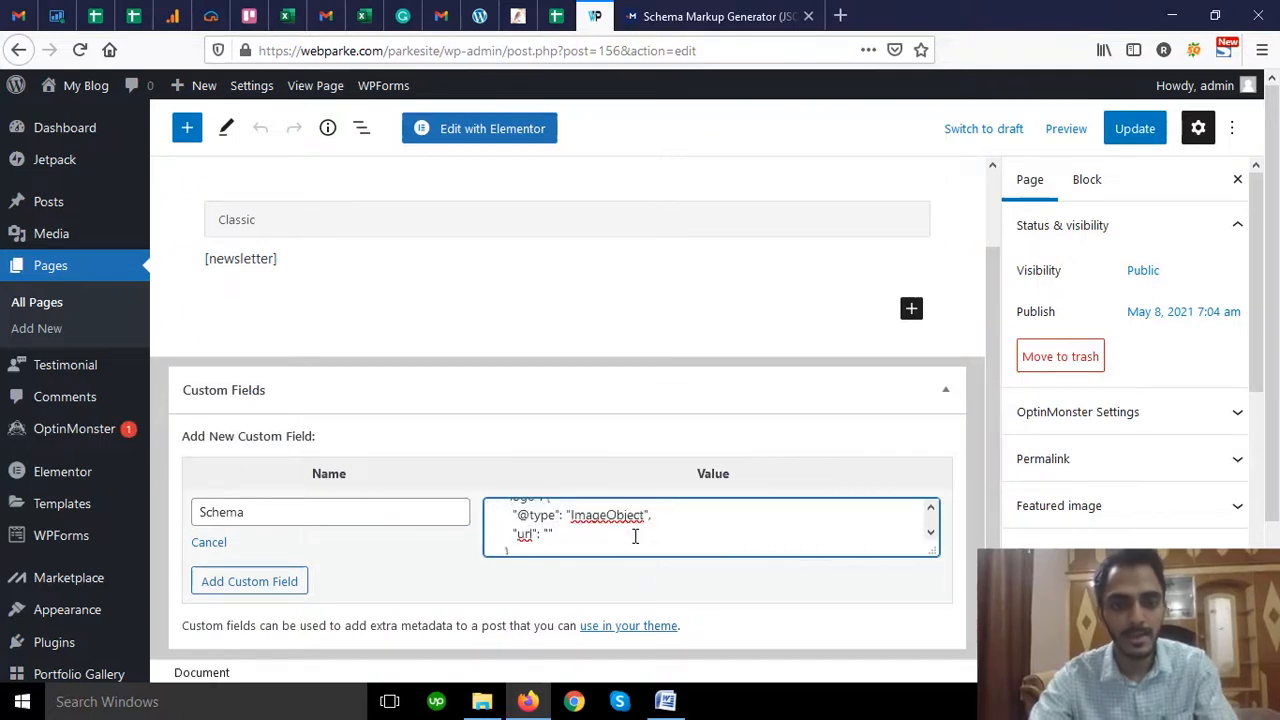
scroll(665, 445, down, 3)
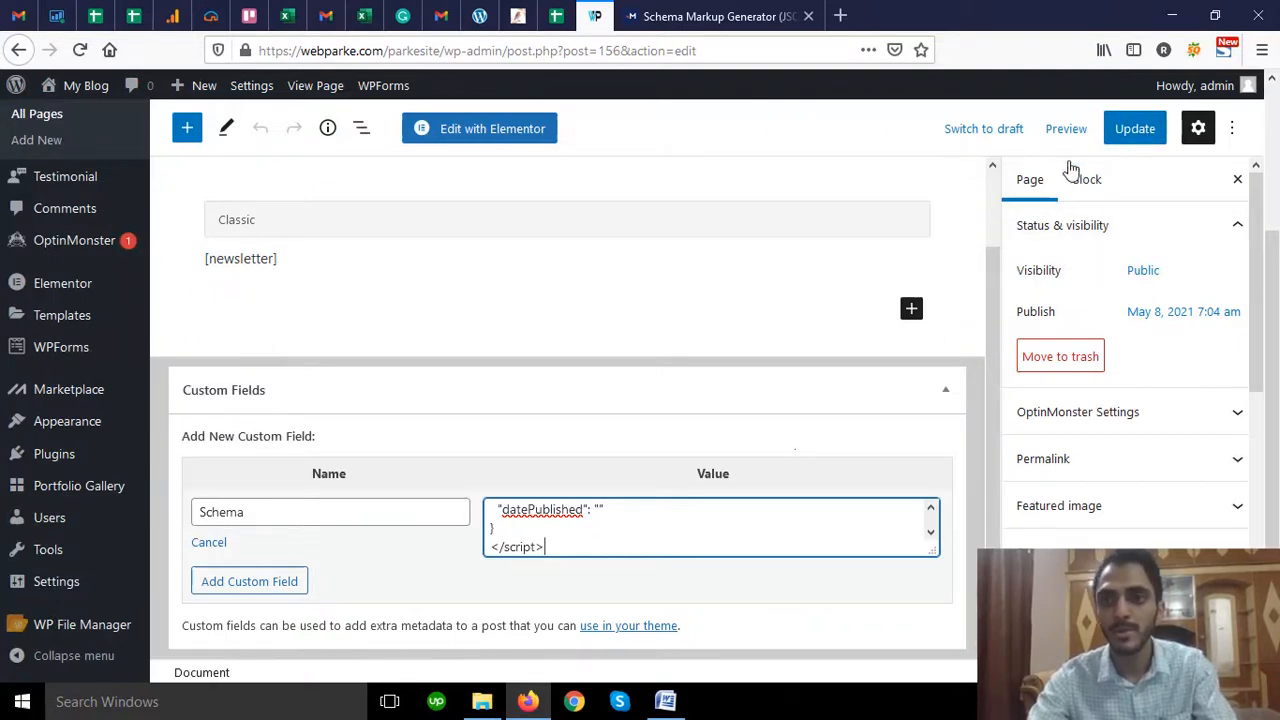
- Clear both the value and the name of the new custom field
key(ctrl+a)
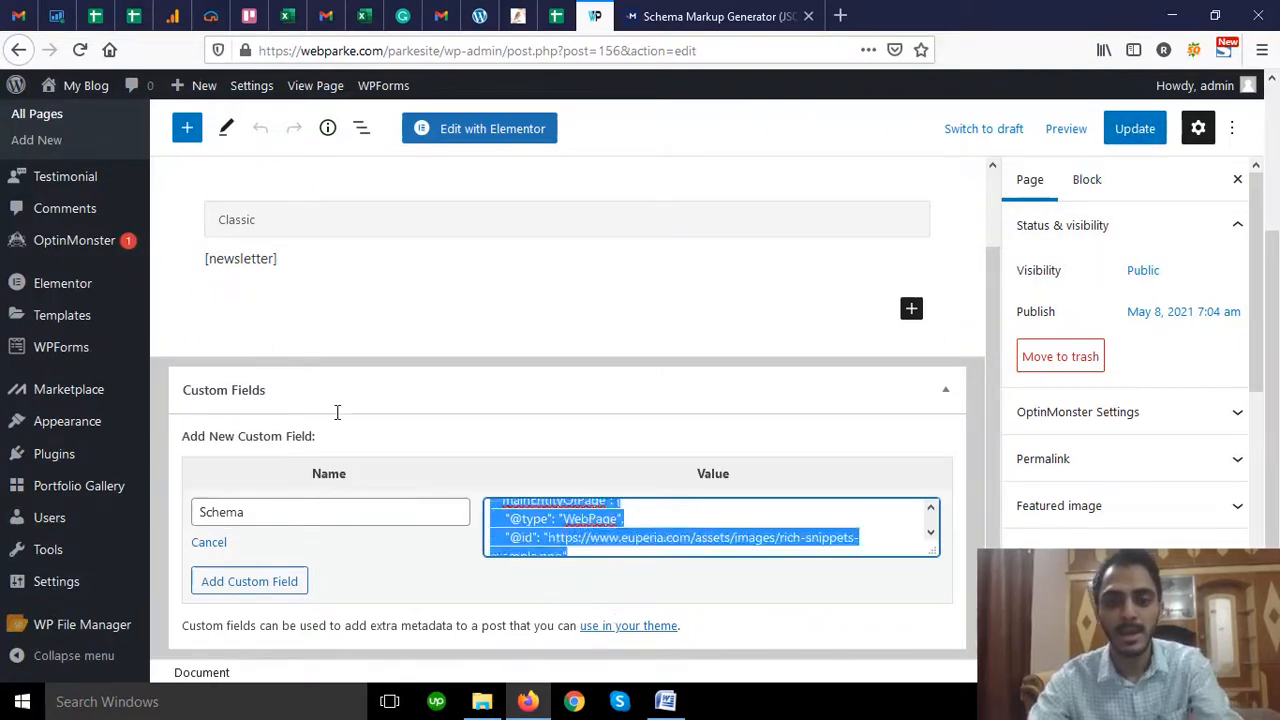
key(BackSpace)
click(271, 511)
key(ctrl+a)
key(BackSpace)
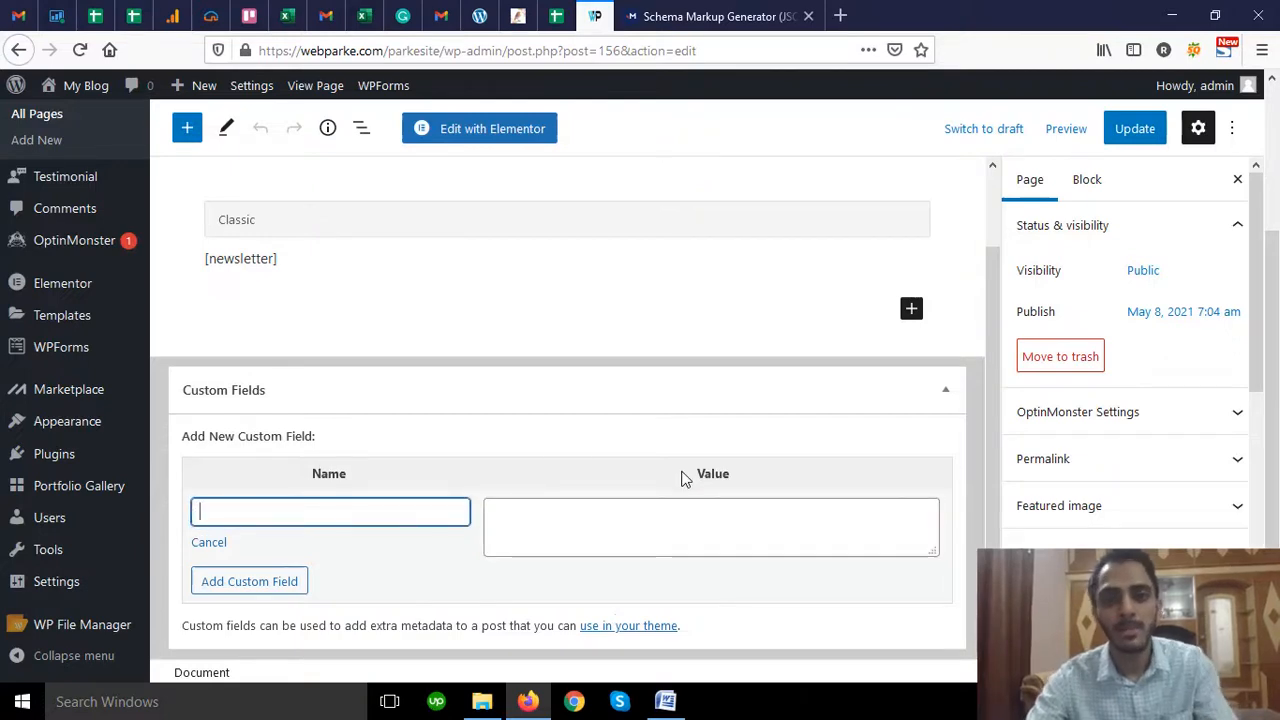
scroll(733, 389, up, 2)
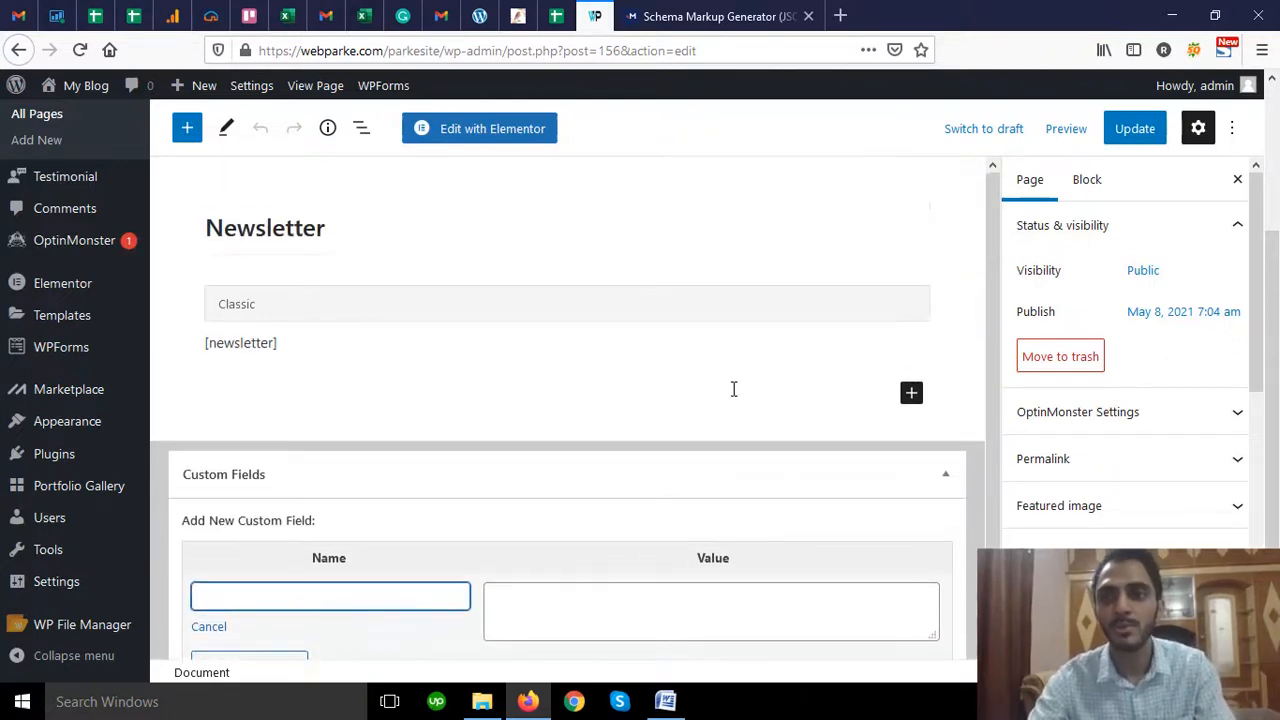
scroll(86, 310, up, 3)
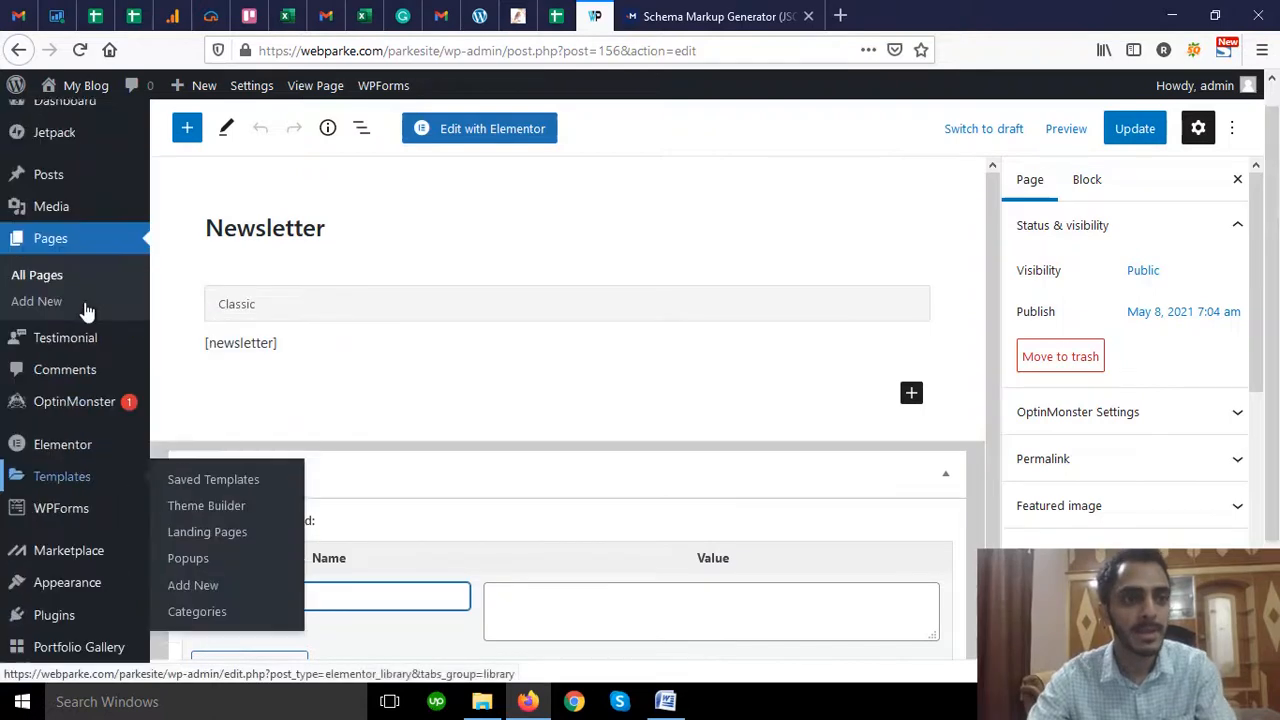
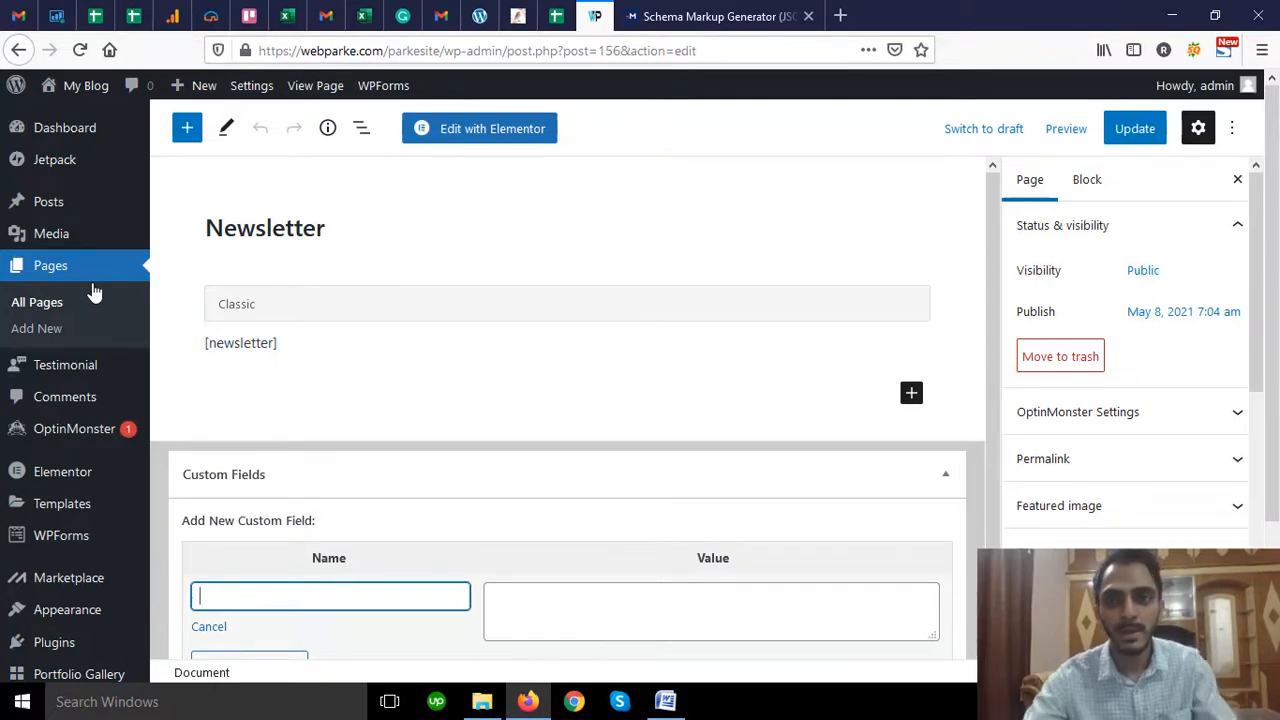
scroll(94, 292, down, 3)
scroll(403, 567, up, 3)
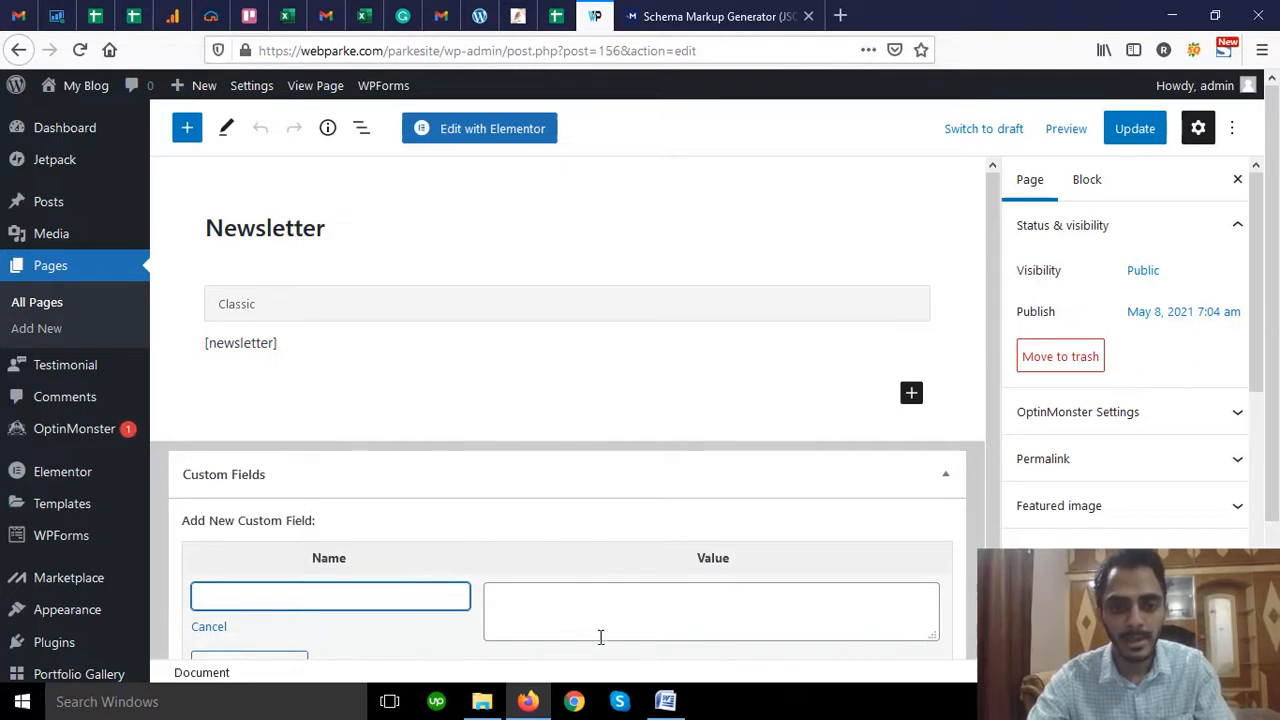
- Review the PHP schema snippet in the Custom-Schema-Code Word document, and return to the Newsletter page's empty custom field entry in the browser
click(665, 701)
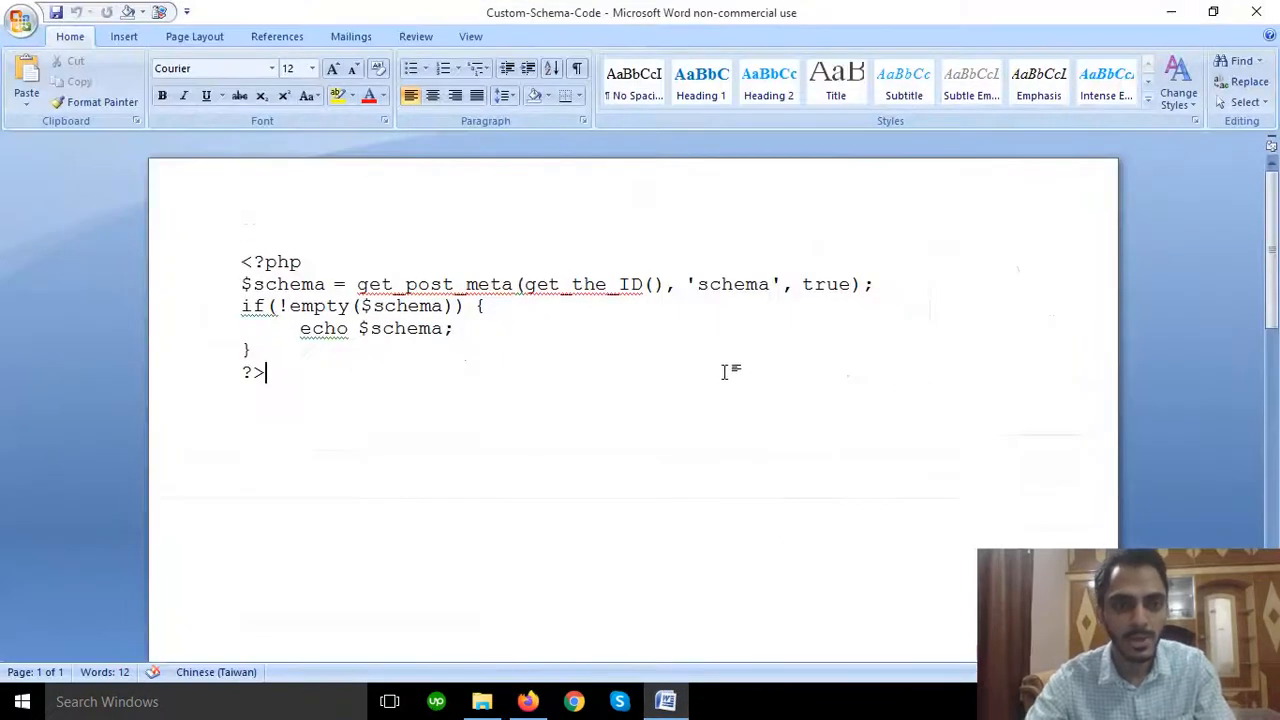
drag(320, 374, 229, 251)
click(781, 368)
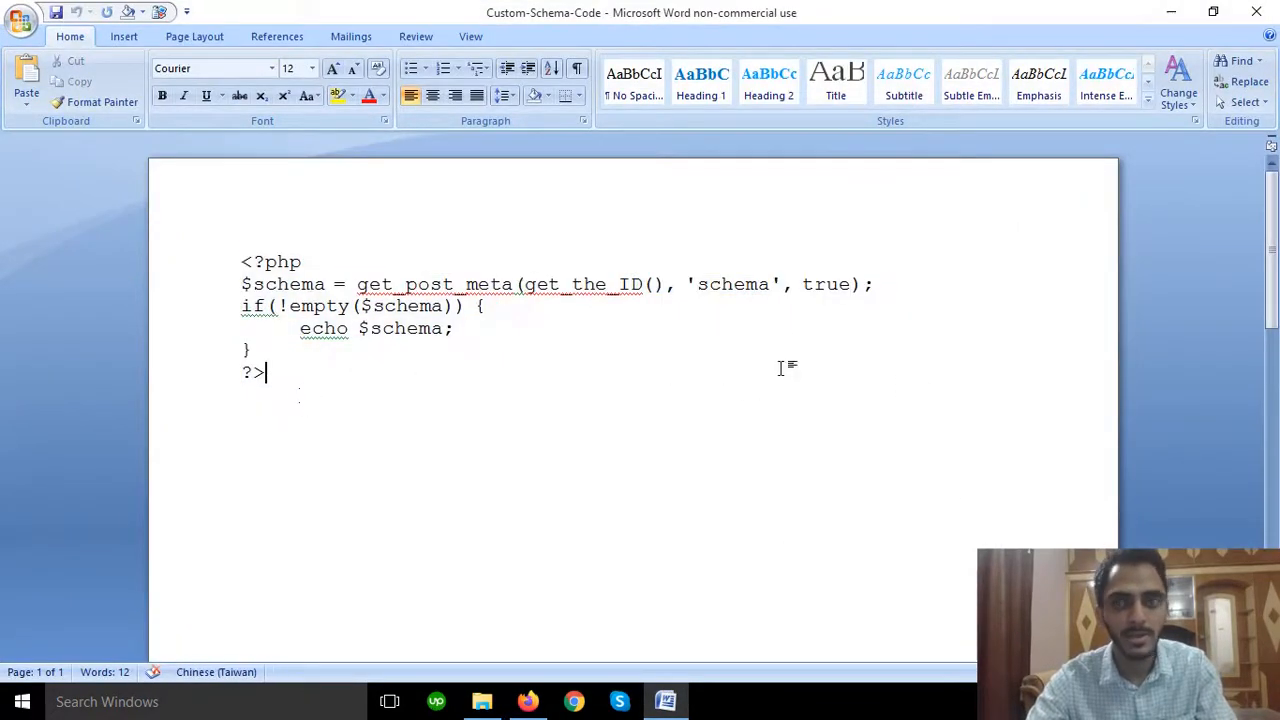
click(1163, 10)
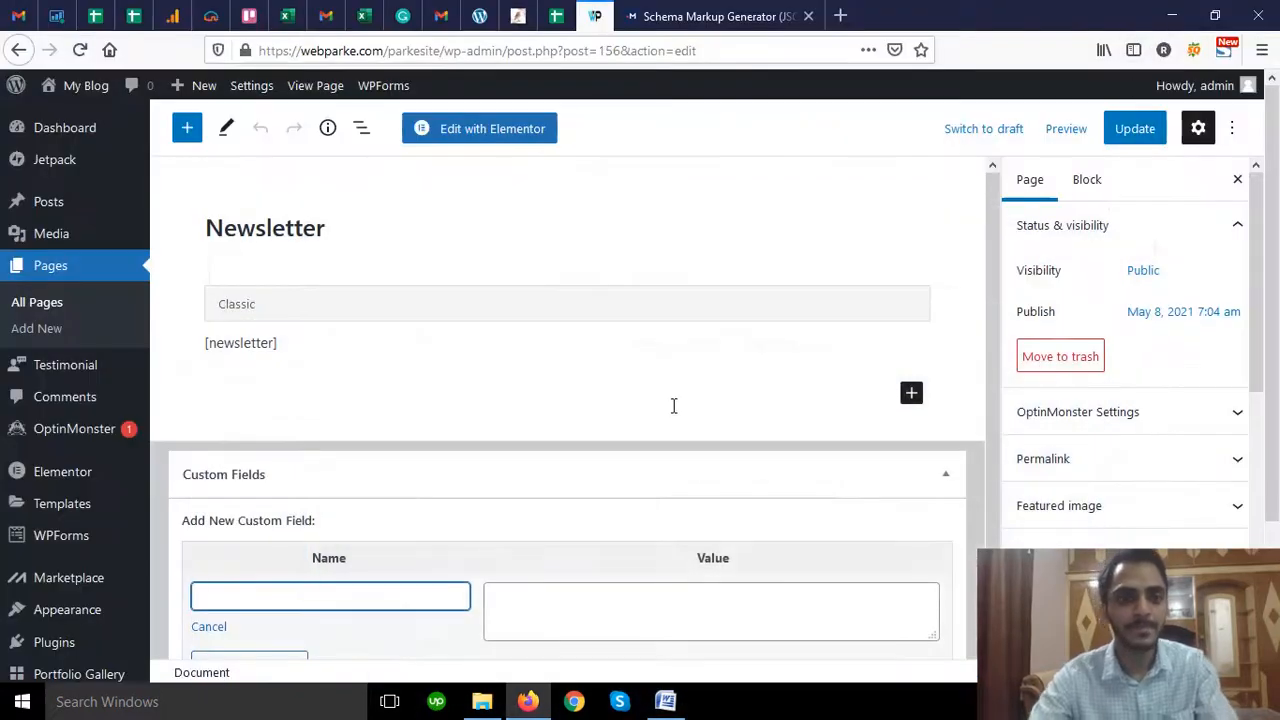
click(665, 701)
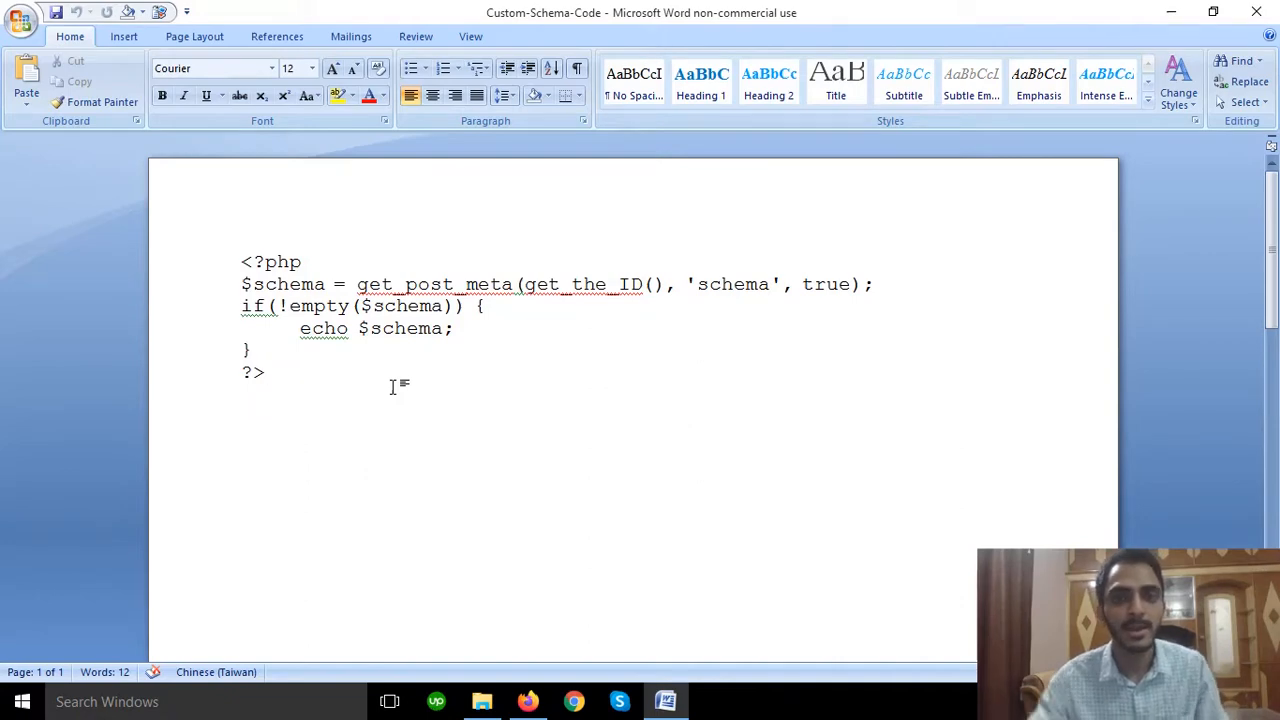
click(1170, 11)
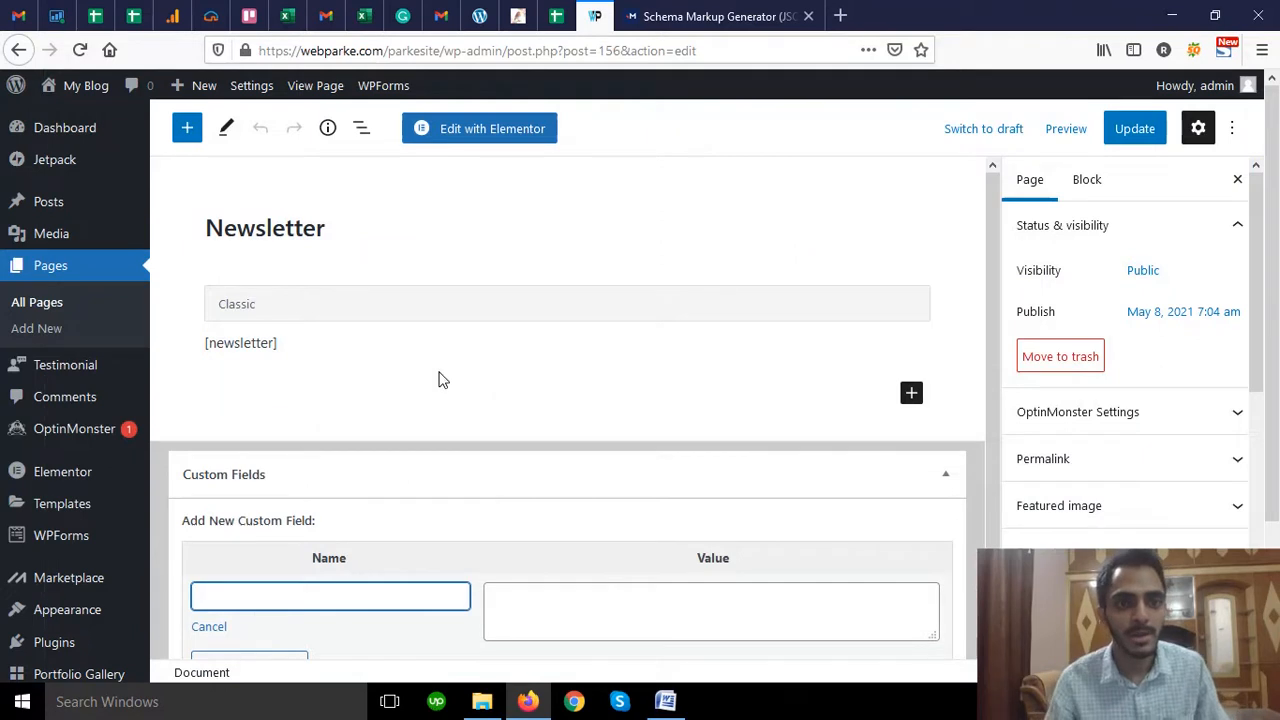
scroll(440, 379, down, 2)
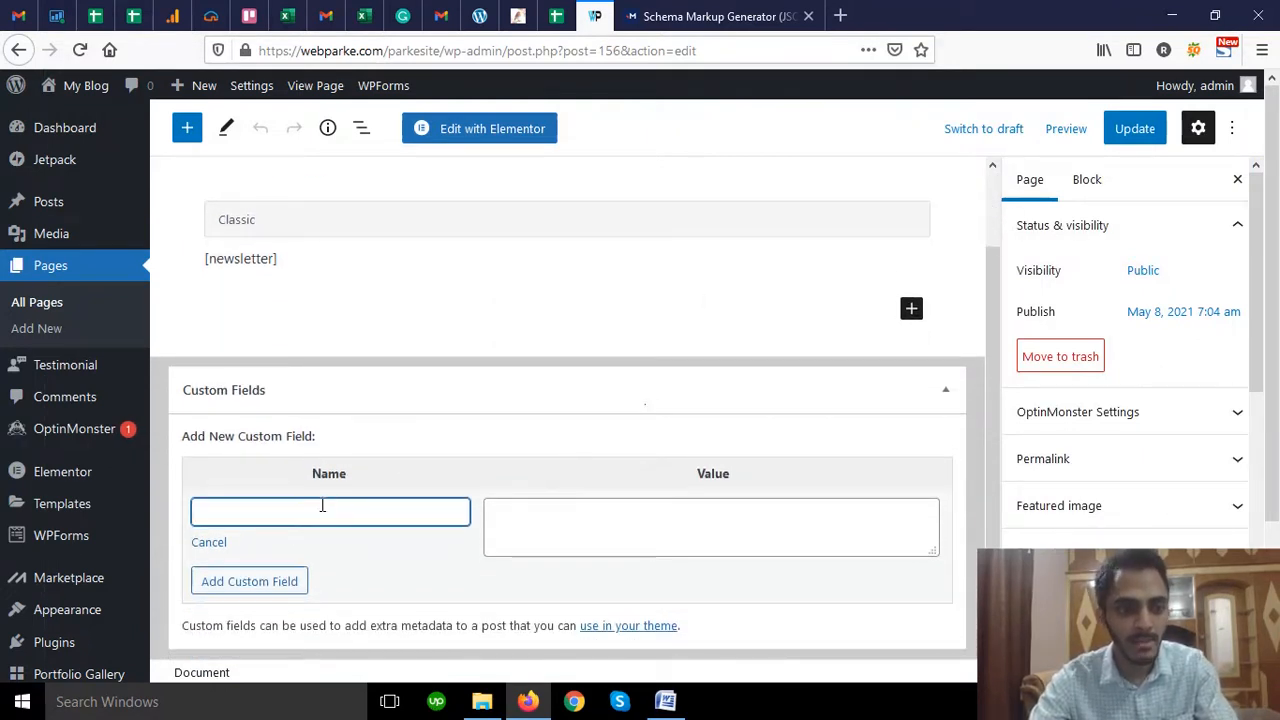
click(721, 527)
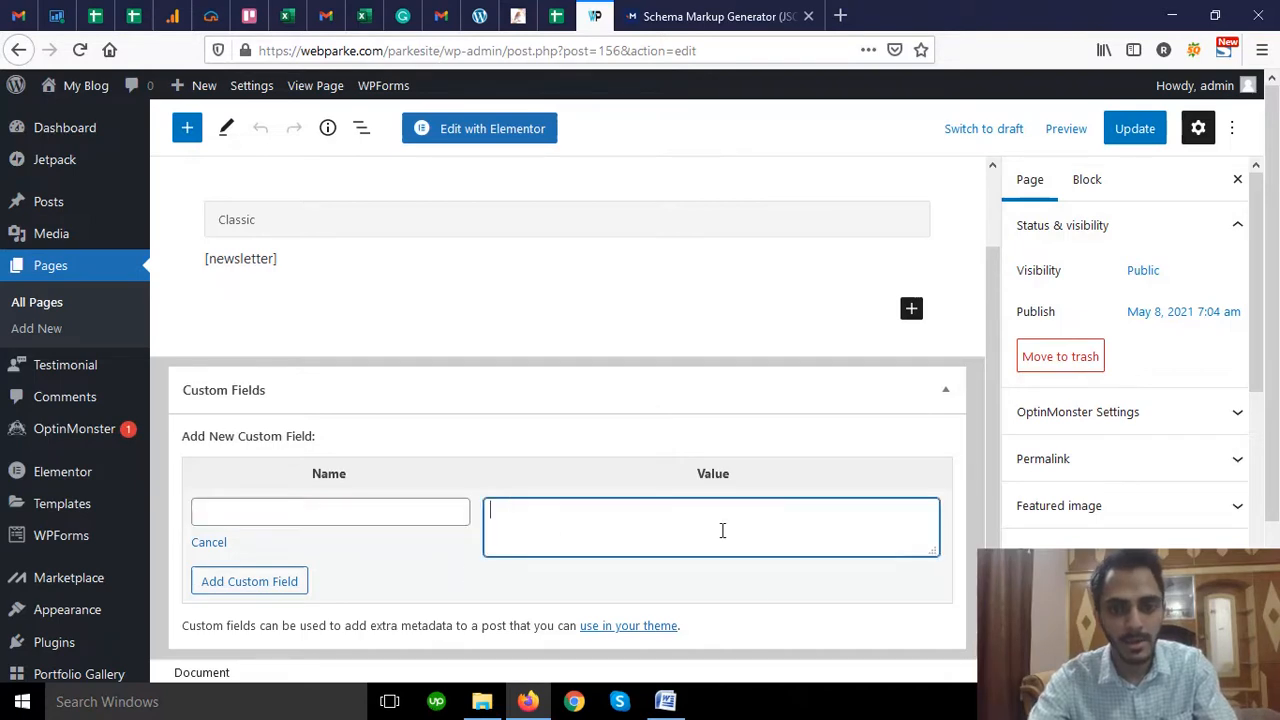
scroll(437, 337, up, 1)
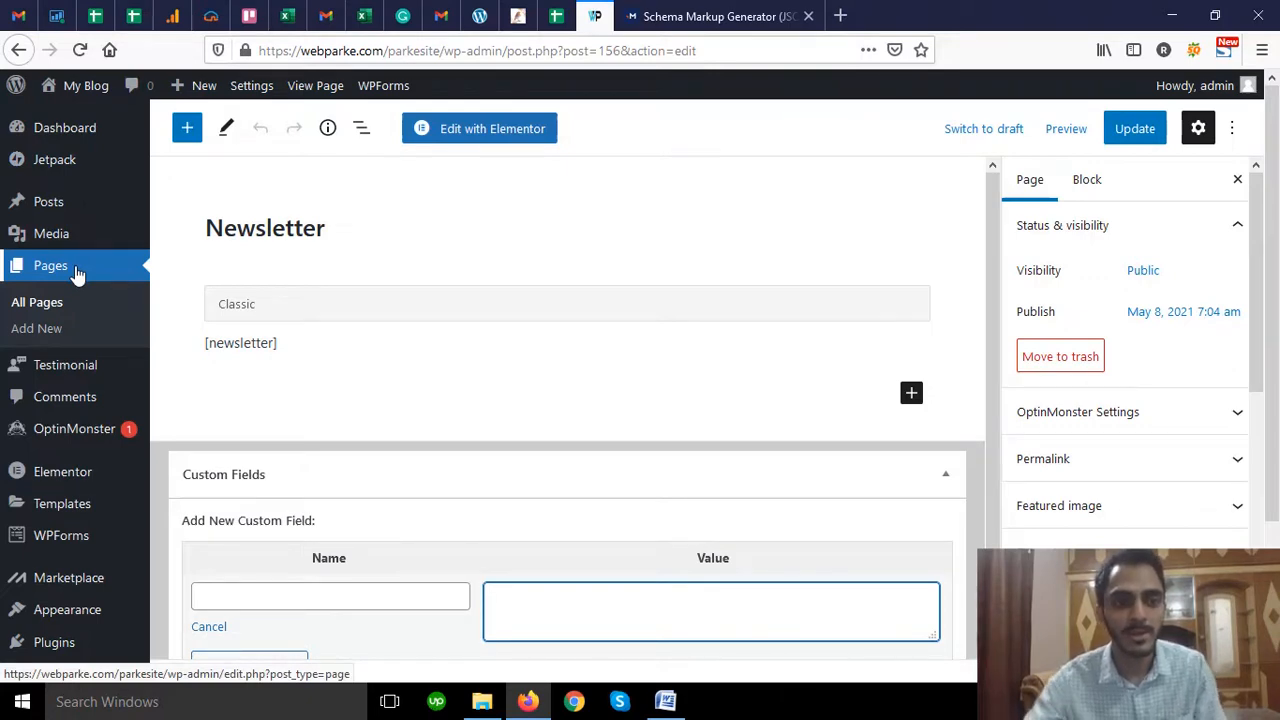
- Reread the PHP snippet in Word, close the Custom-Schema-Code document and return to the WordPress pages list
click(665, 701)
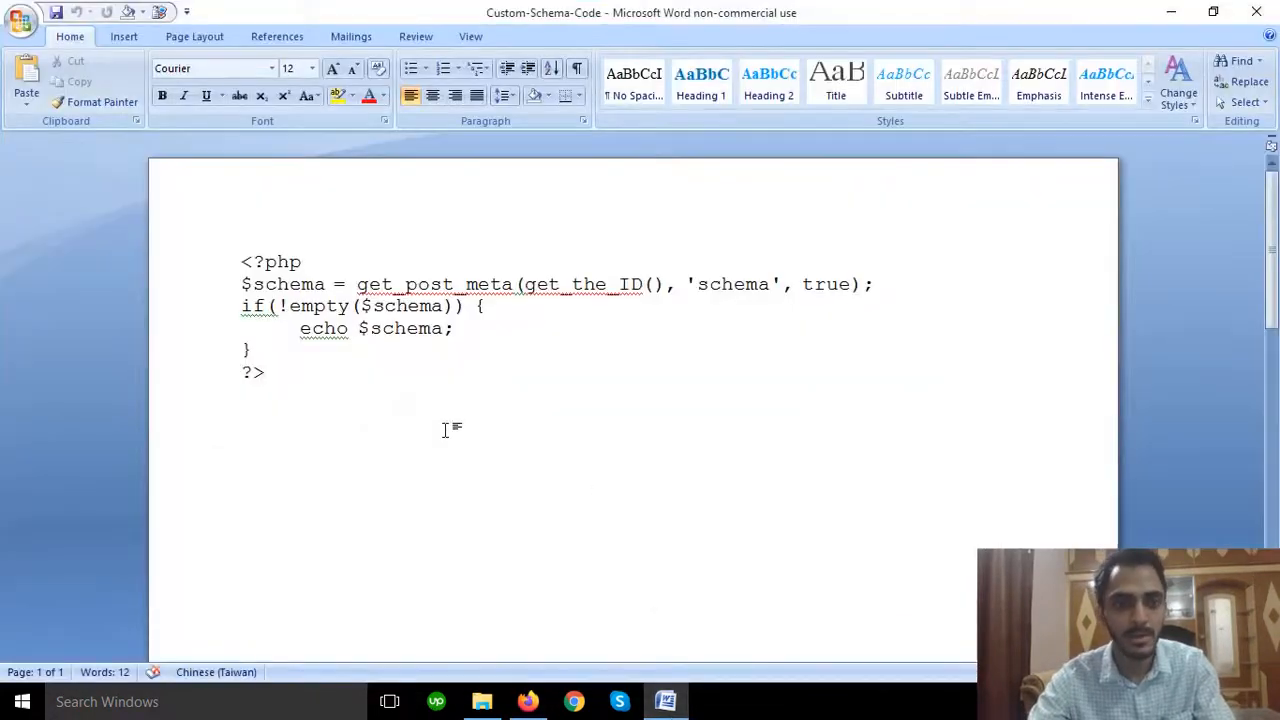
drag(367, 406, 171, 252)
click(306, 371)
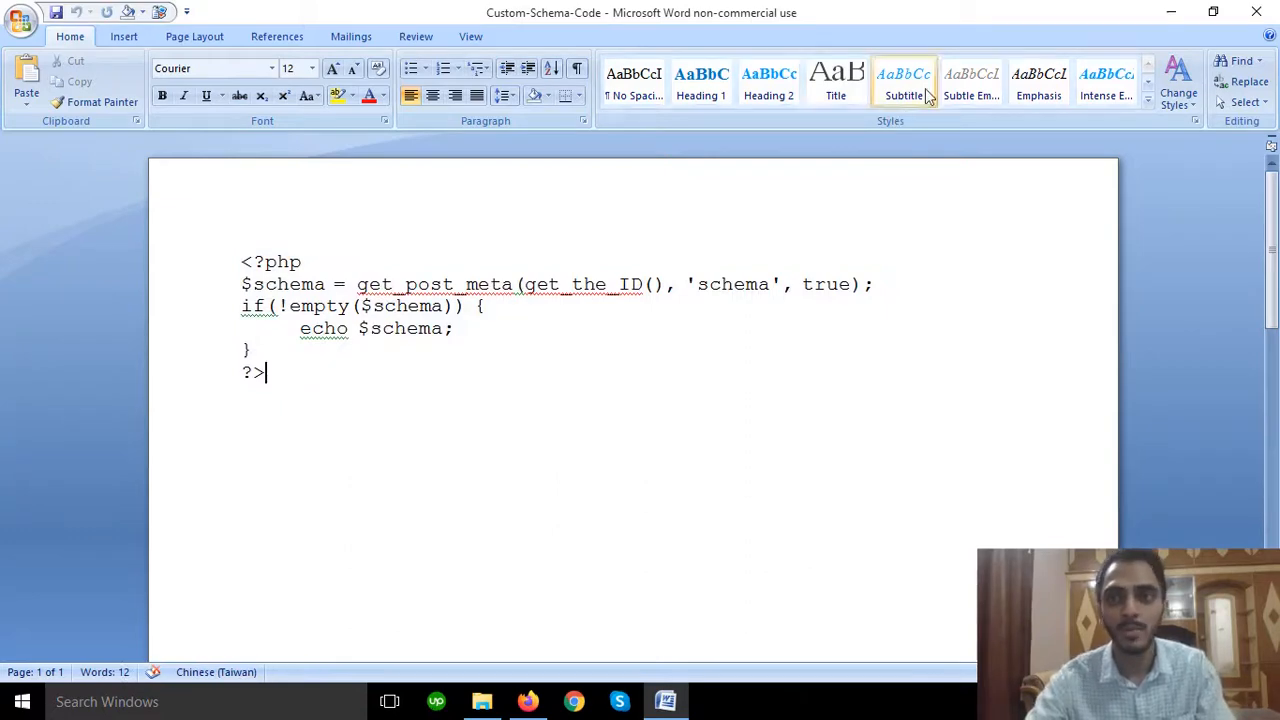
click(1274, 10)
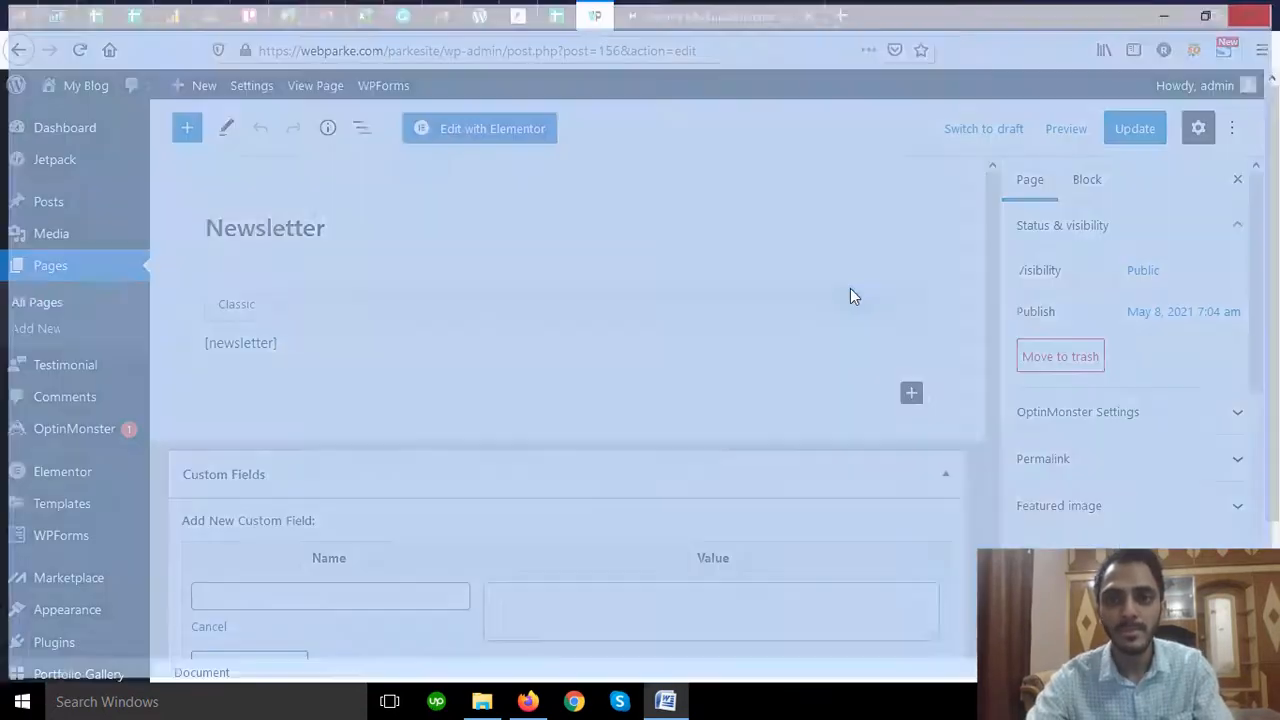
click(87, 281)
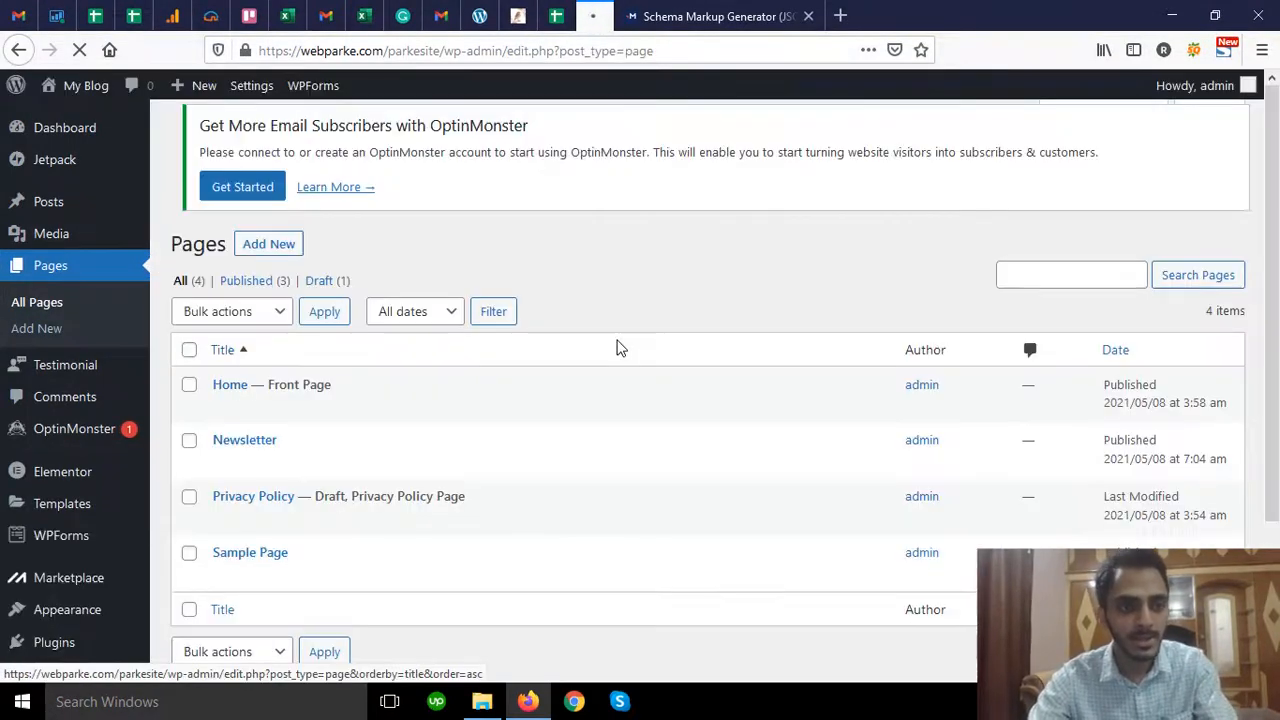
- Open the Home page for editing and bring up the editor preferences for which document settings and additional areas are displayed
scroll(262, 410, down, 2)
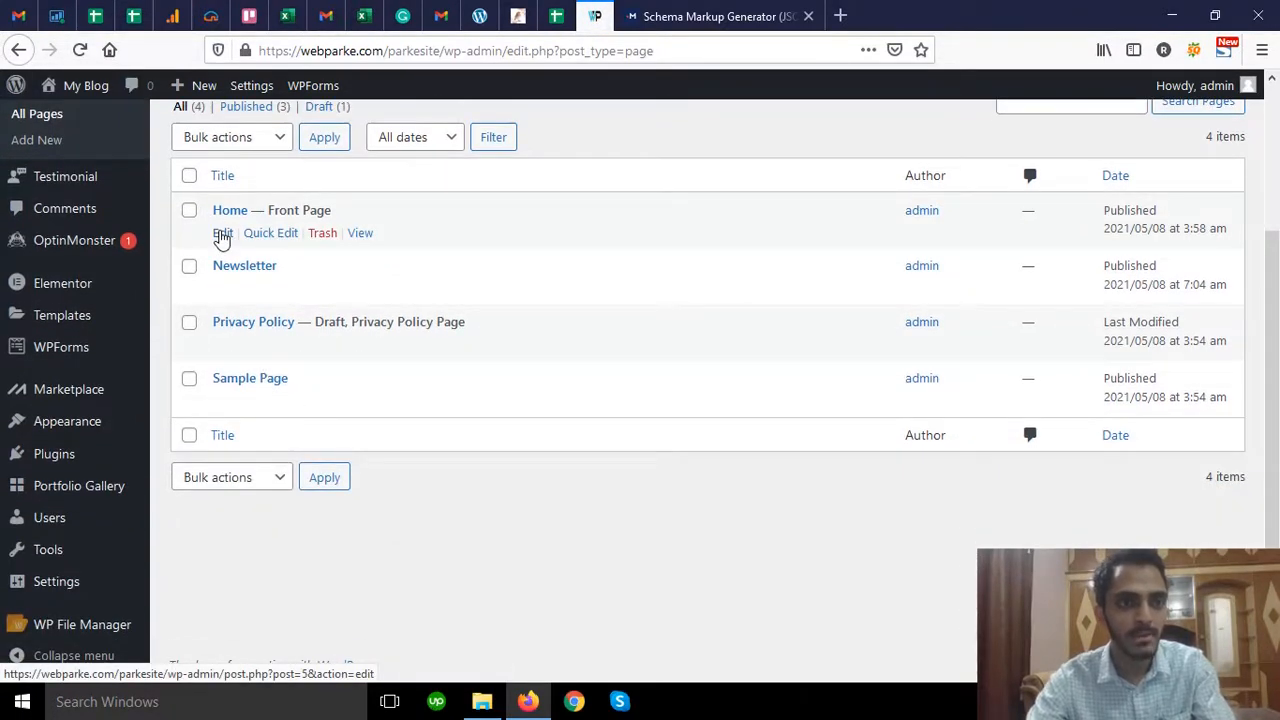
click(222, 233)
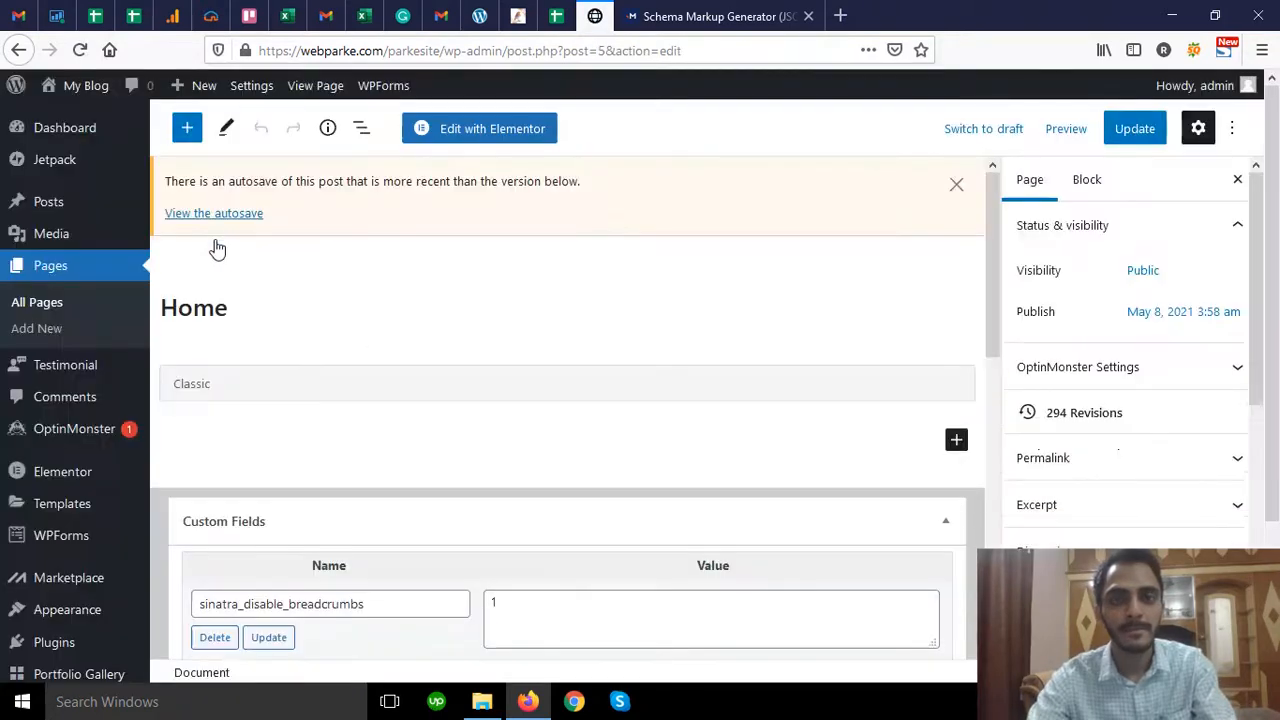
click(1232, 128)
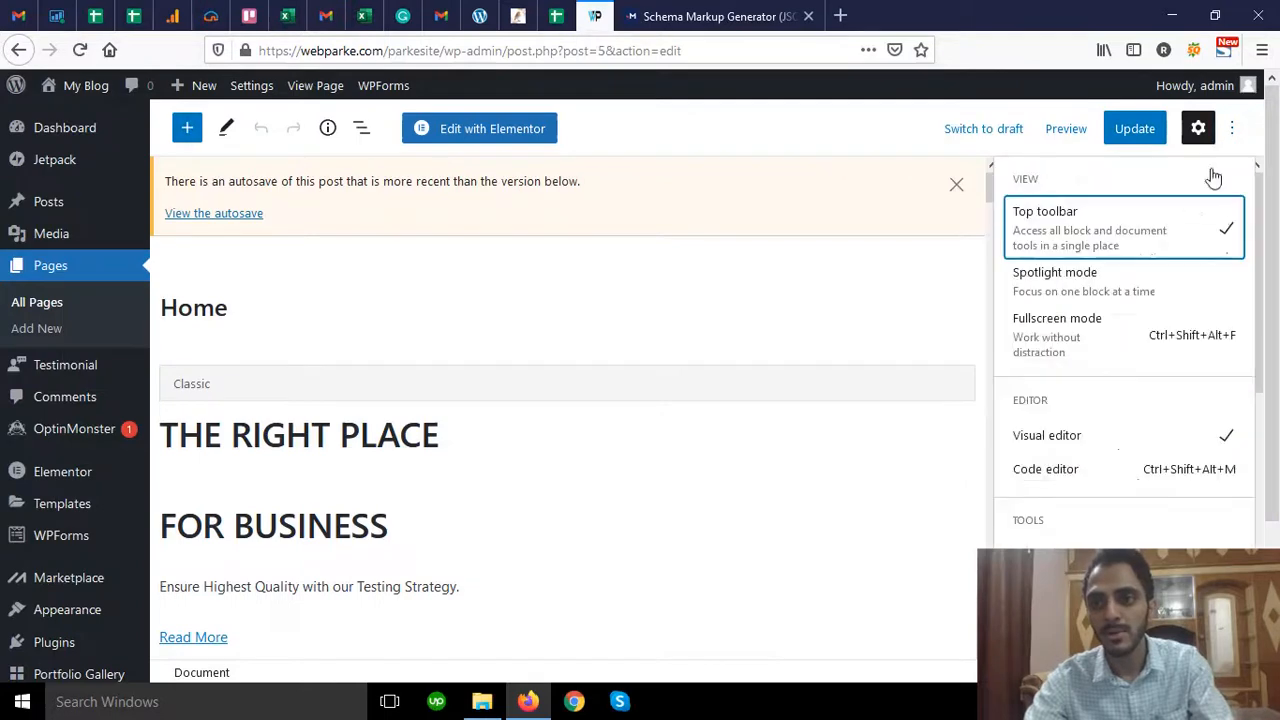
click(1129, 346)
click(1133, 325)
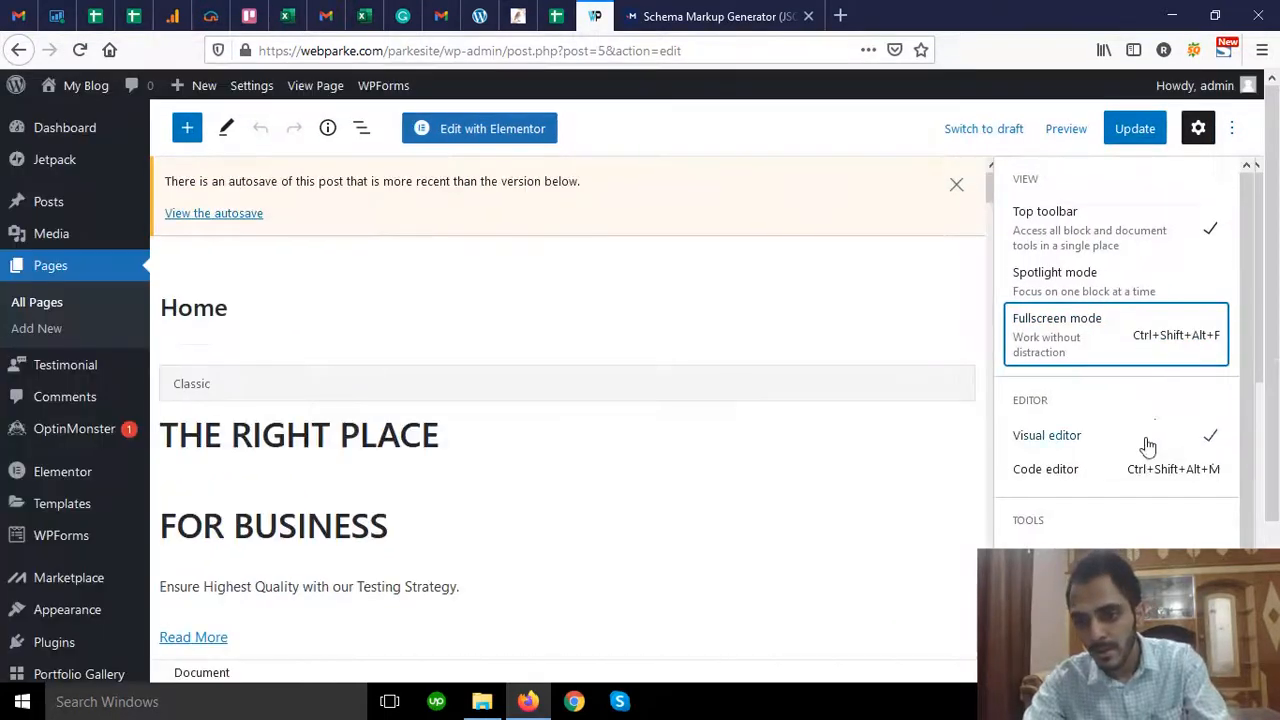
scroll(1143, 449, down, 2)
click(1090, 655)
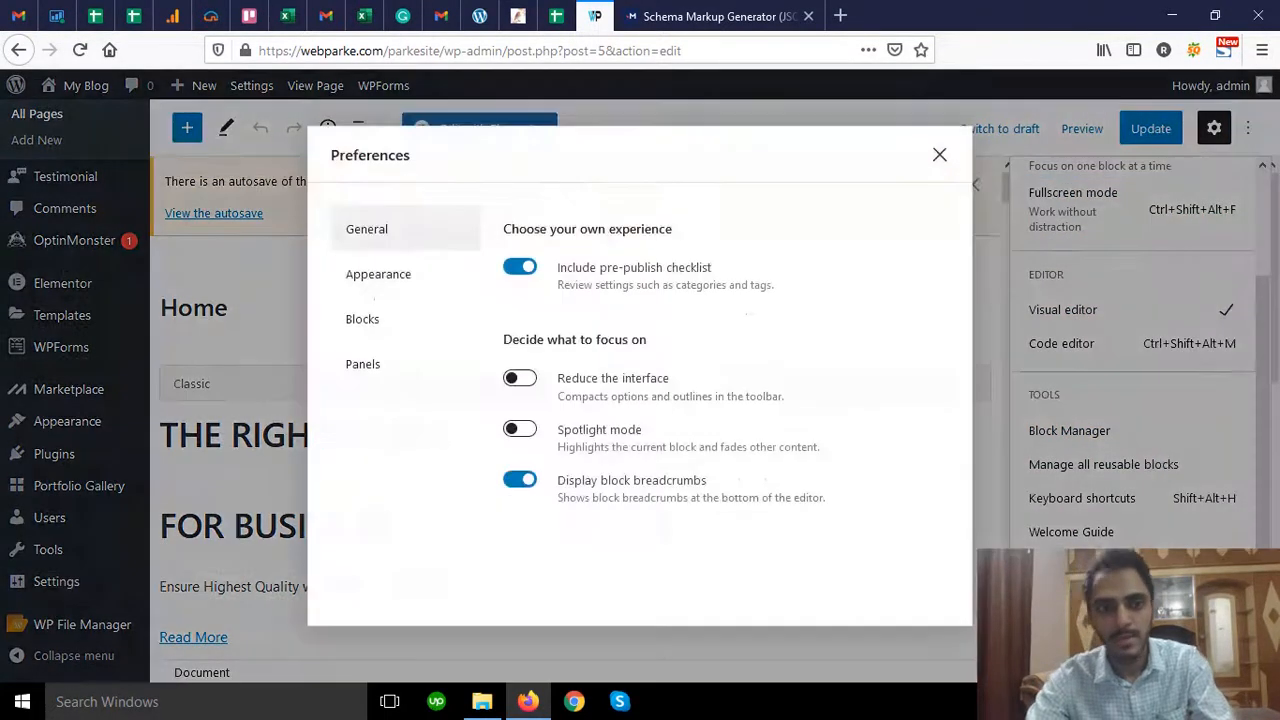
click(378, 369)
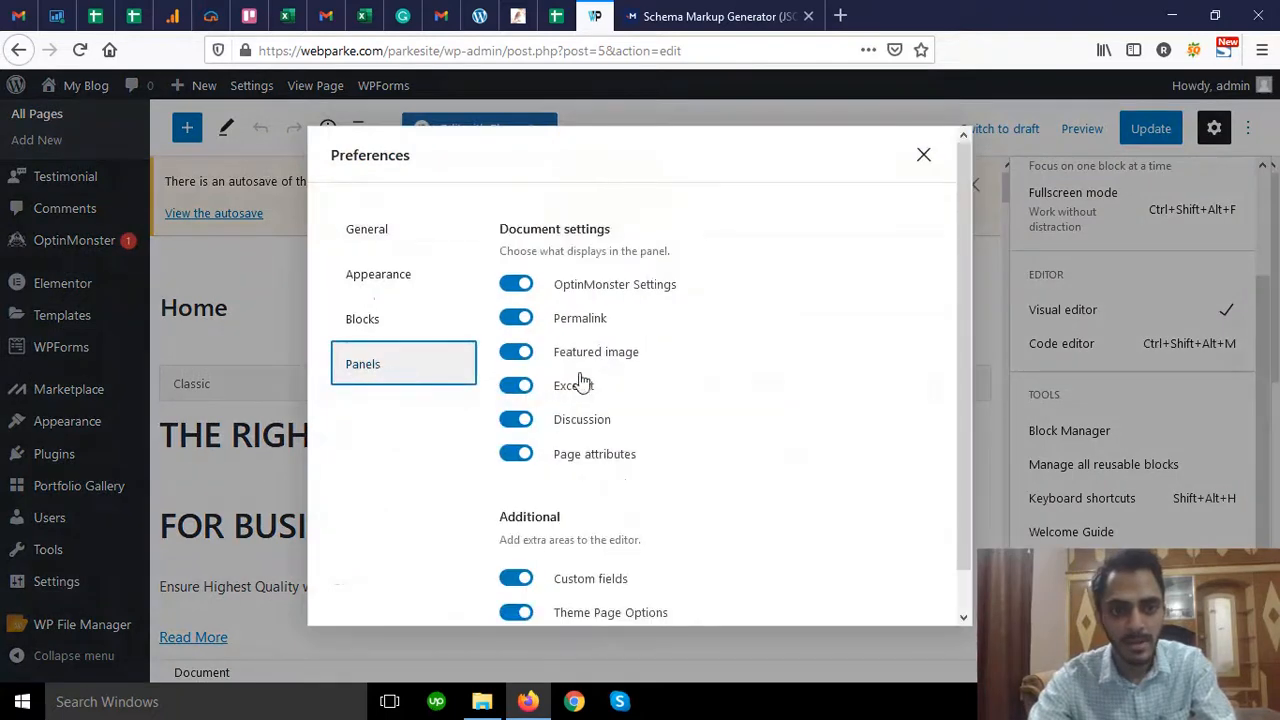
scroll(590, 480, down, 1)
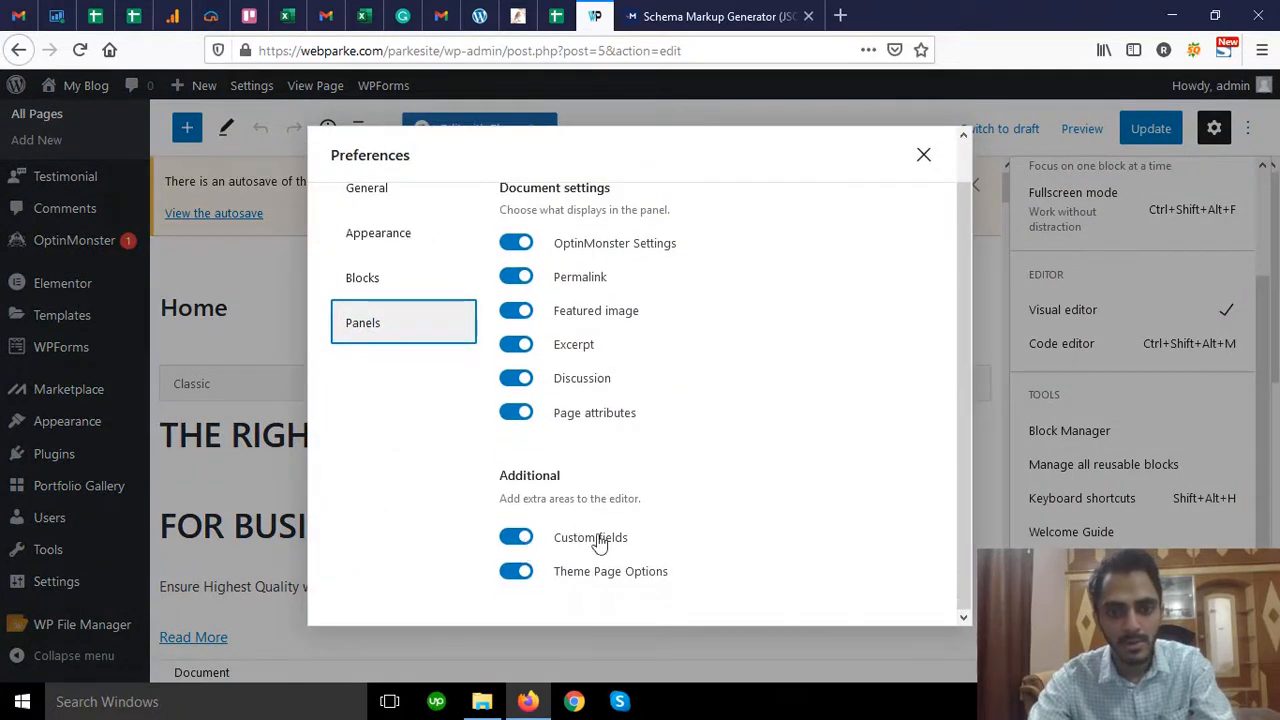
- Disable the Custom fields area in the editor preferences, reload the editor and look through the Home page
click(518, 540)
scroll(520, 545, down, 2)
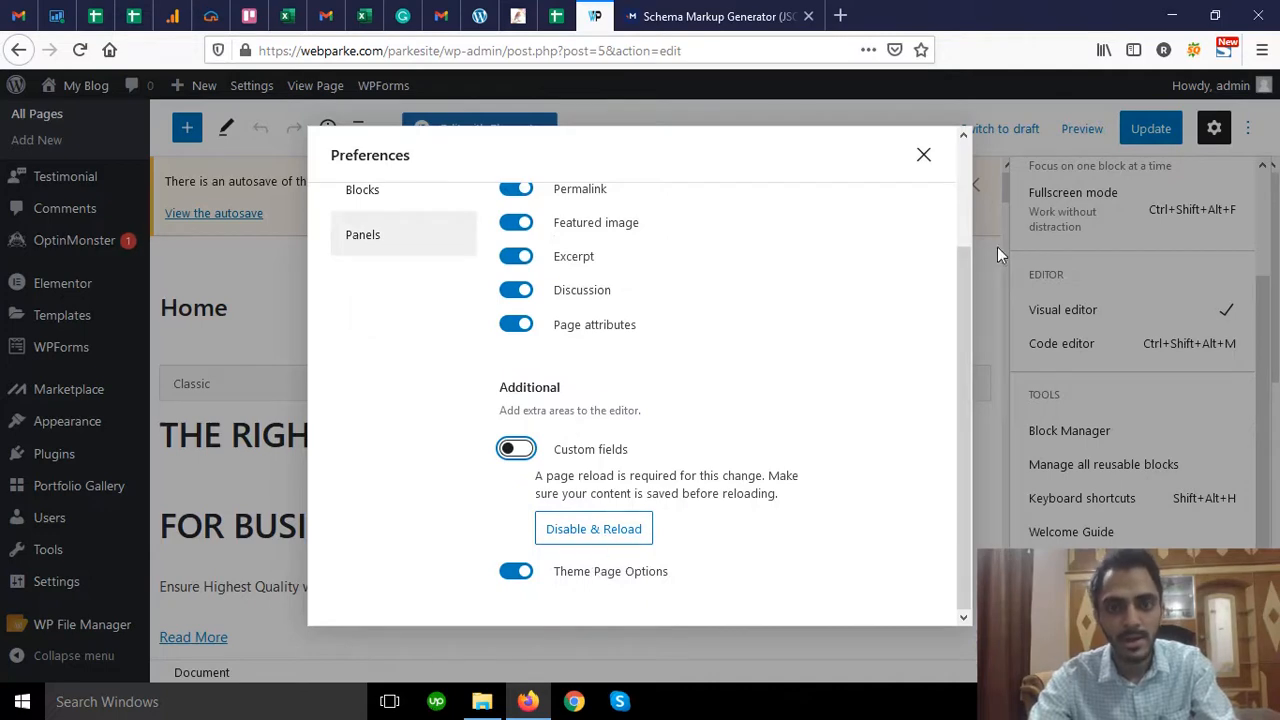
click(571, 538)
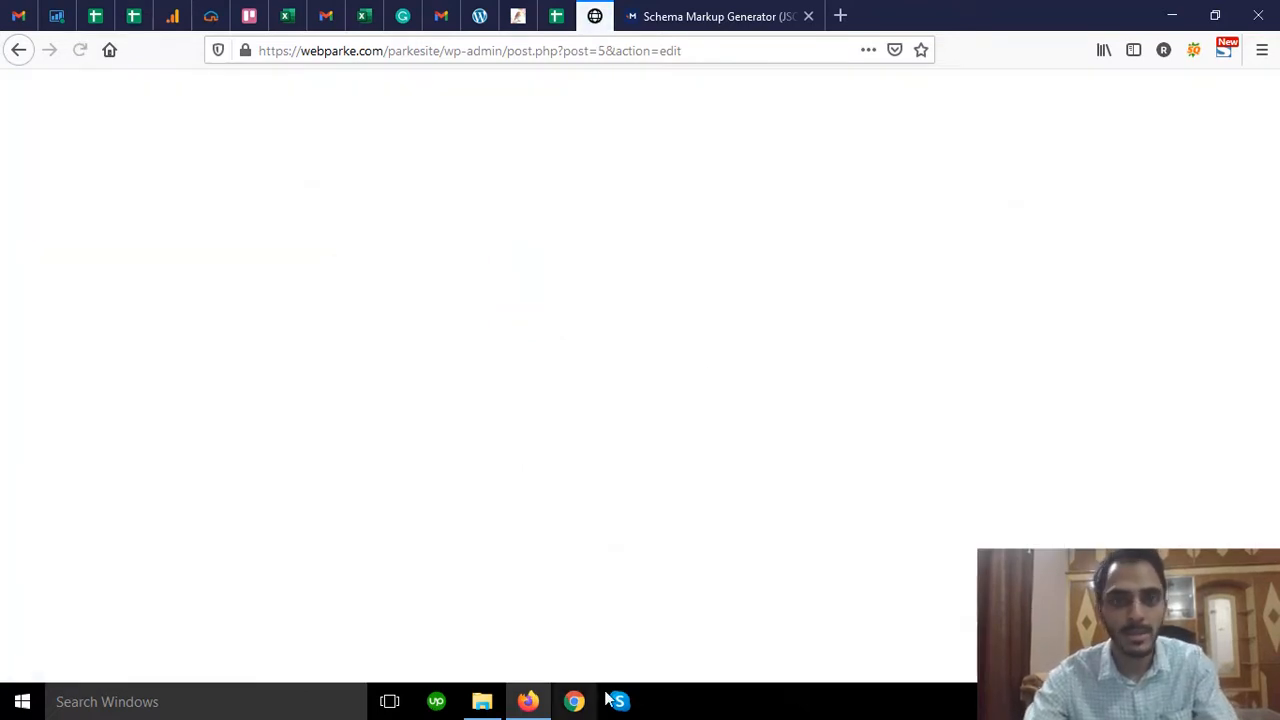
scroll(526, 495, down, 3)
scroll(526, 495, down, 10)
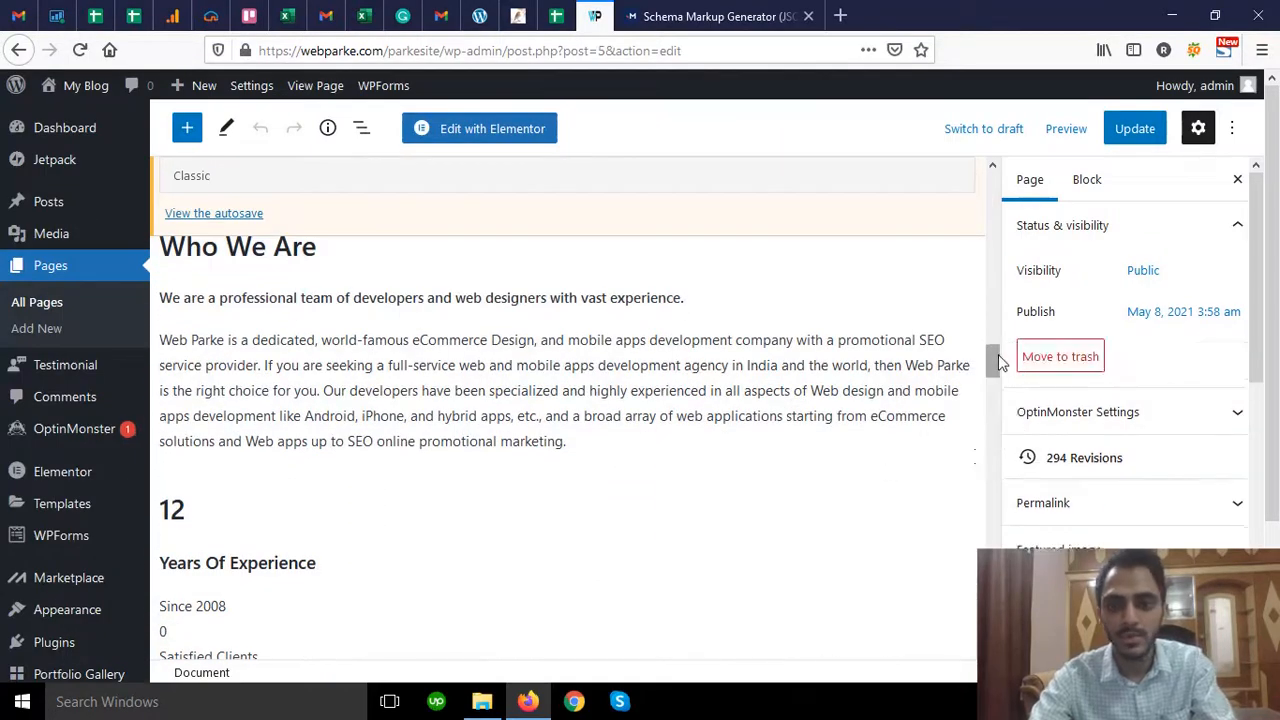
drag(996, 357, 1022, 429)
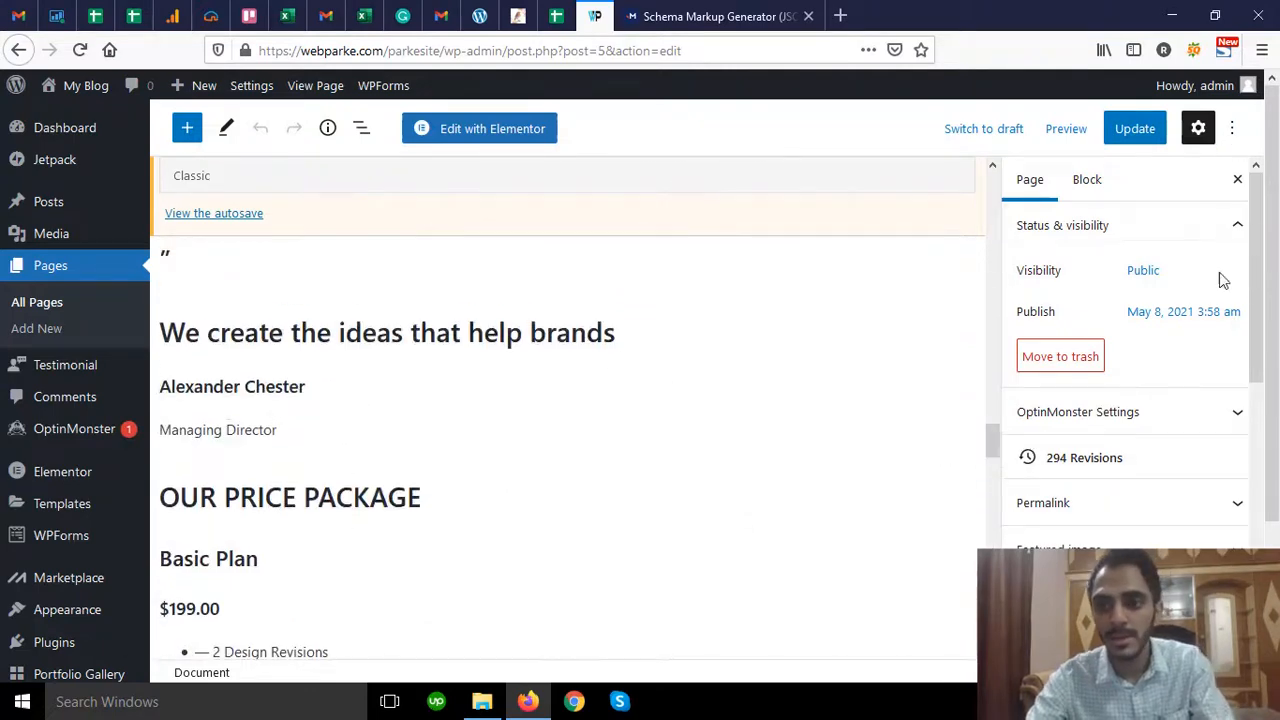
- Turn on Fullscreen mode, re-enable the Custom fields area in the editor preferences and reload the editor
click(1232, 128)
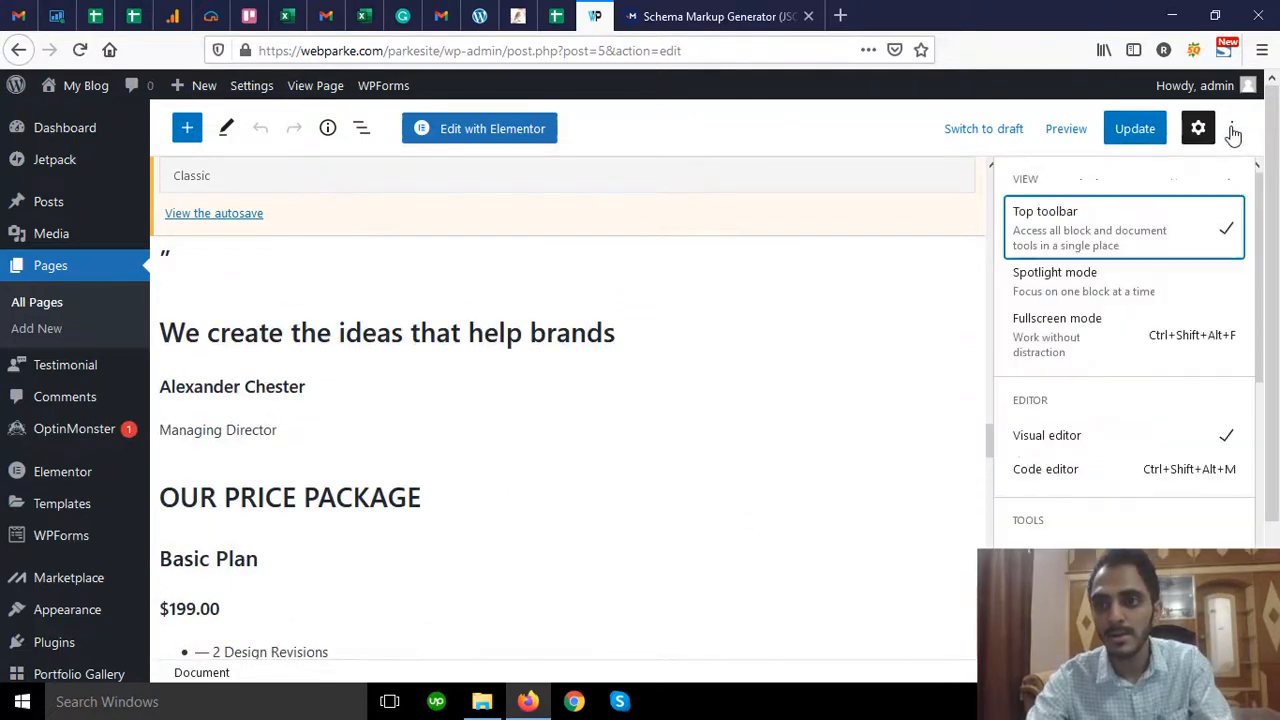
click(1137, 350)
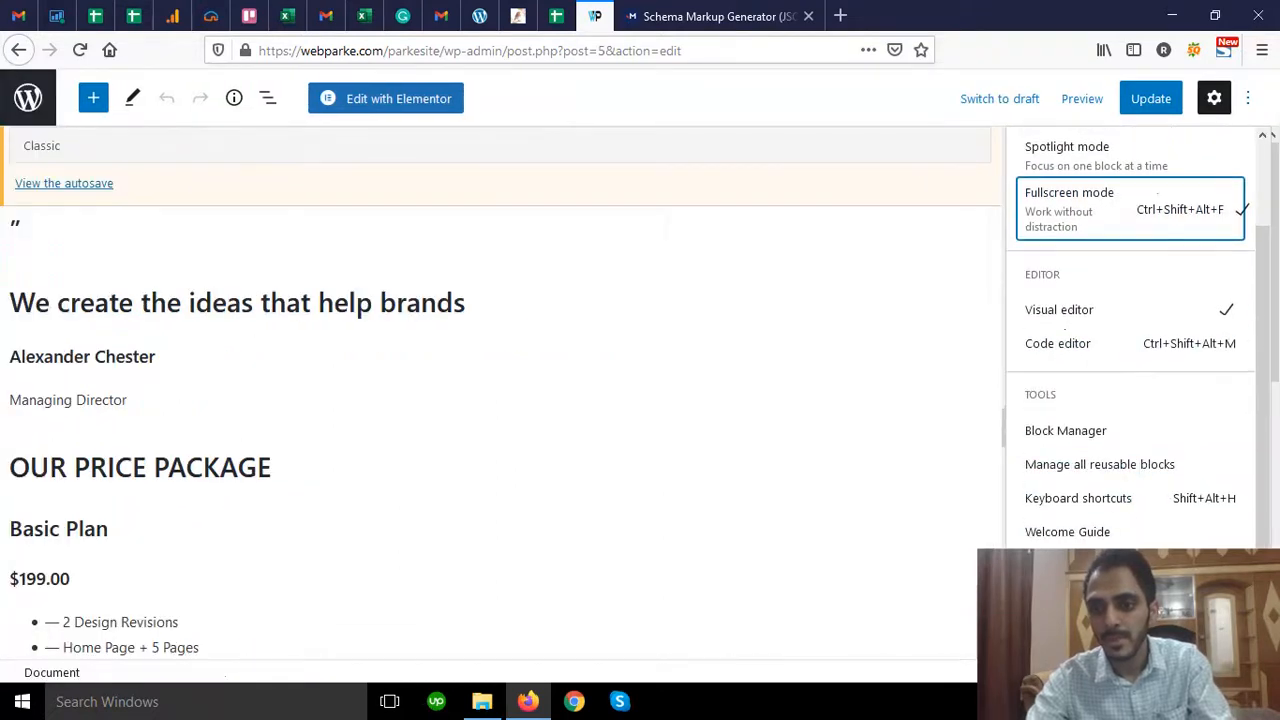
click(1058, 655)
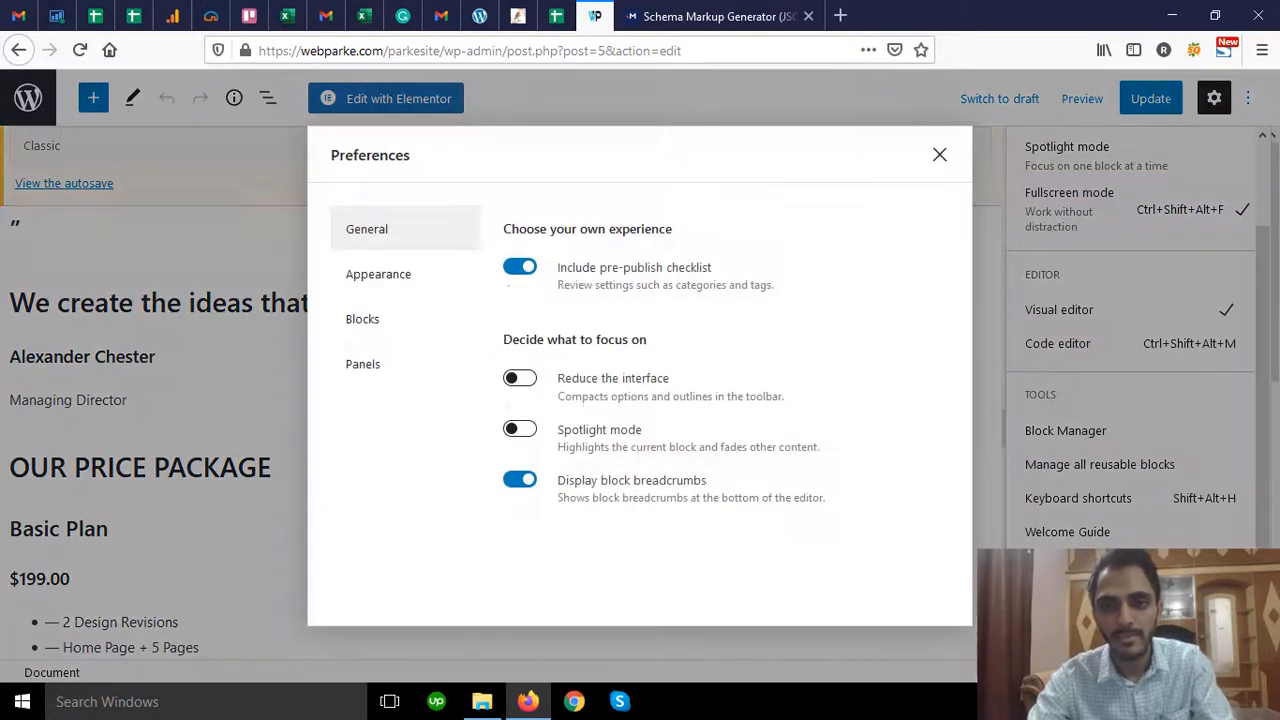
click(397, 364)
click(516, 576)
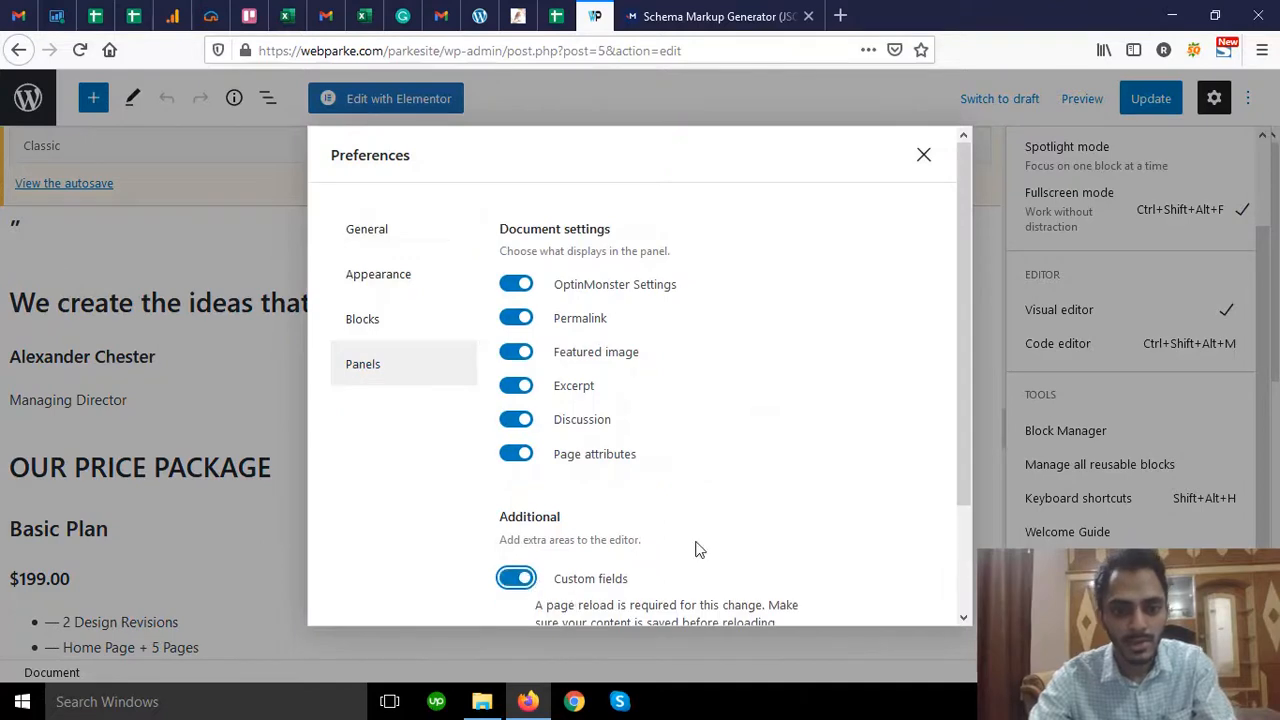
scroll(660, 545, down, 2)
click(625, 538)
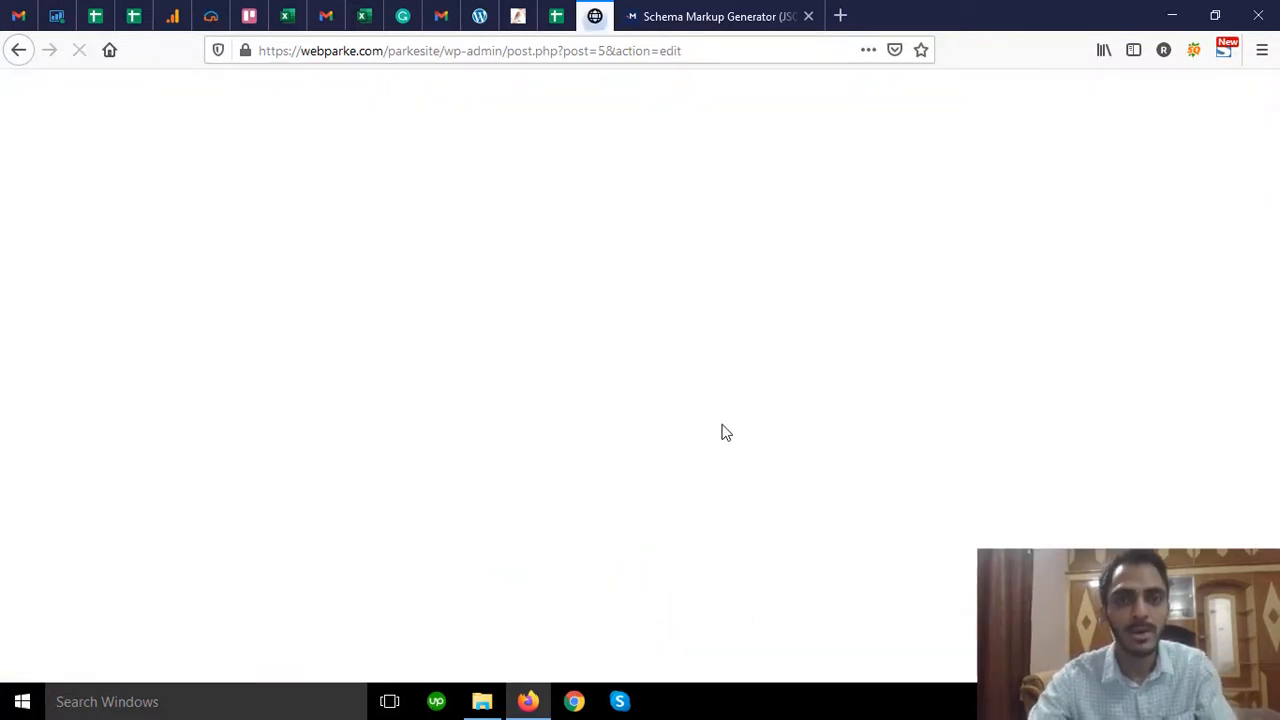
- Go to the Home page's custom fields, look through the existing field names and open a blank name entry for a new field
scroll(416, 488, down, 10)
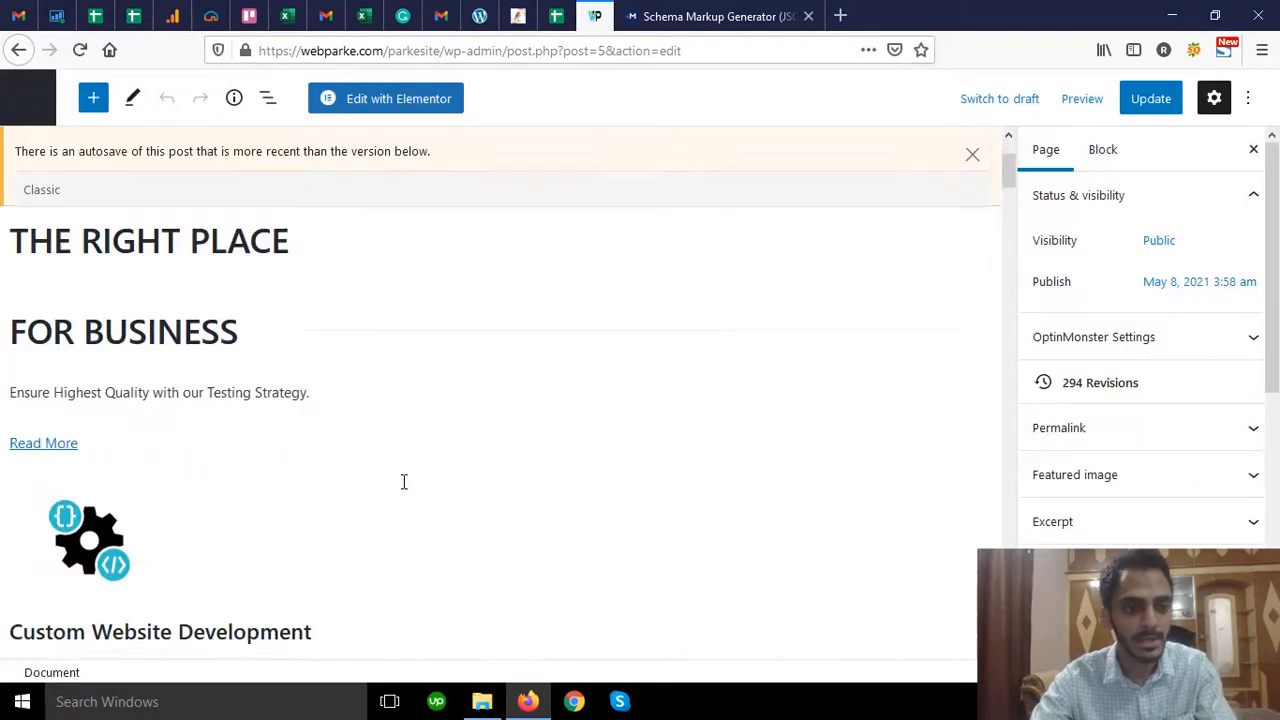
scroll(436, 480, down, 15)
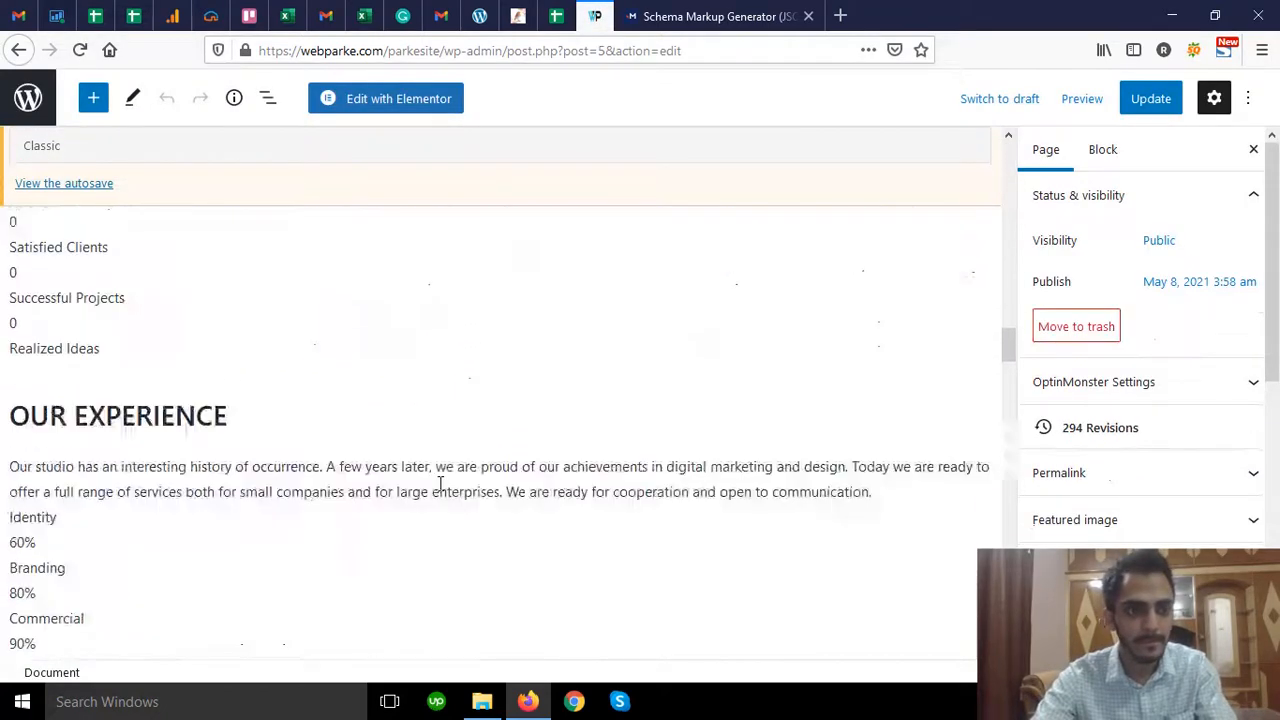
scroll(442, 497, down, 15)
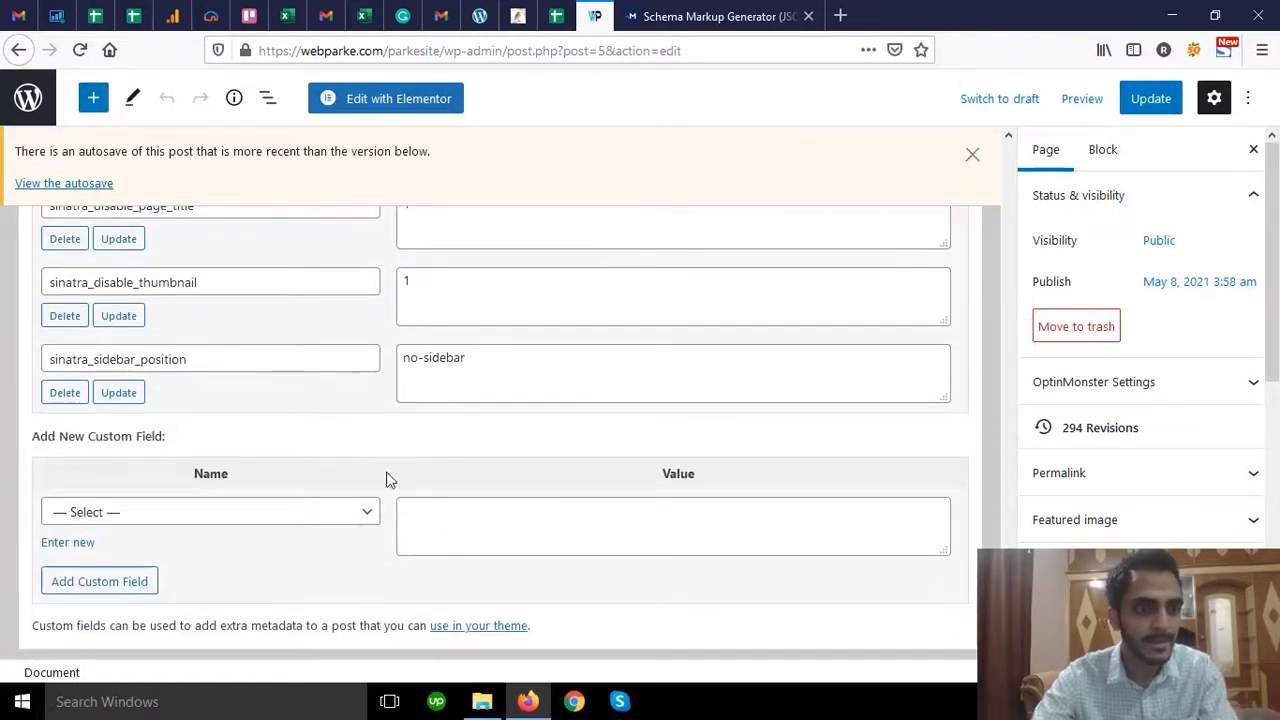
click(177, 525)
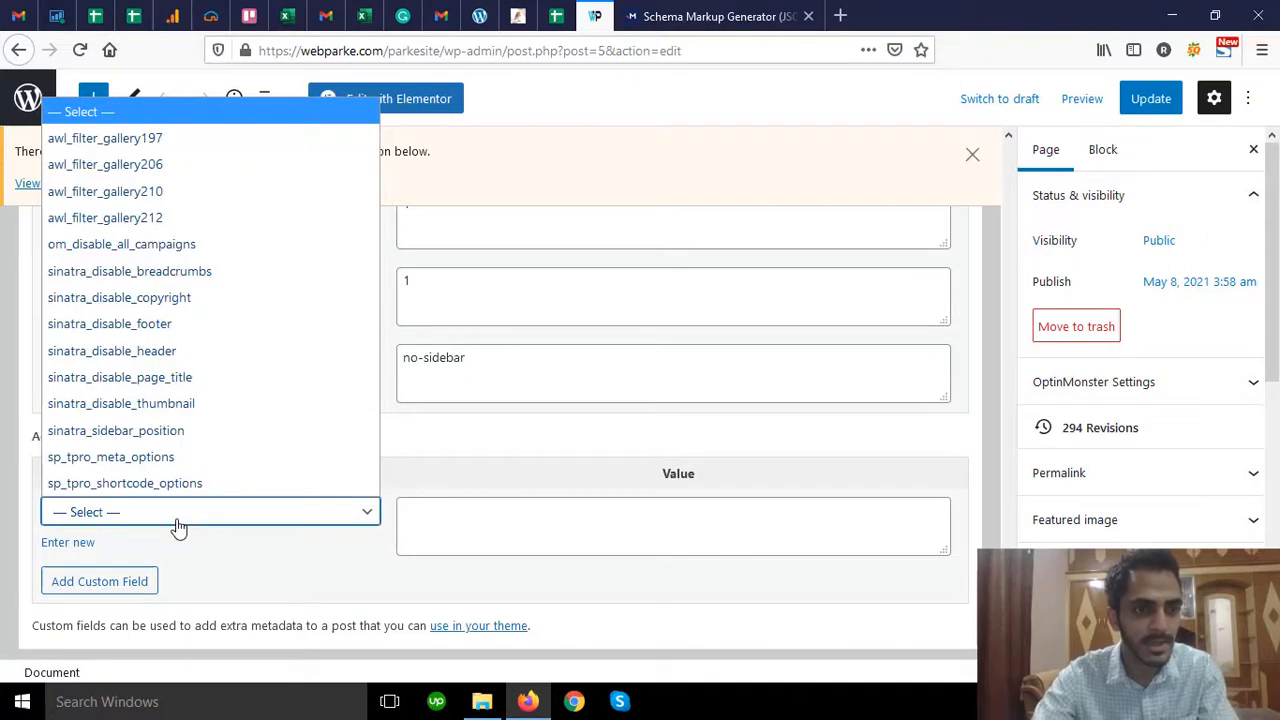
click(177, 525)
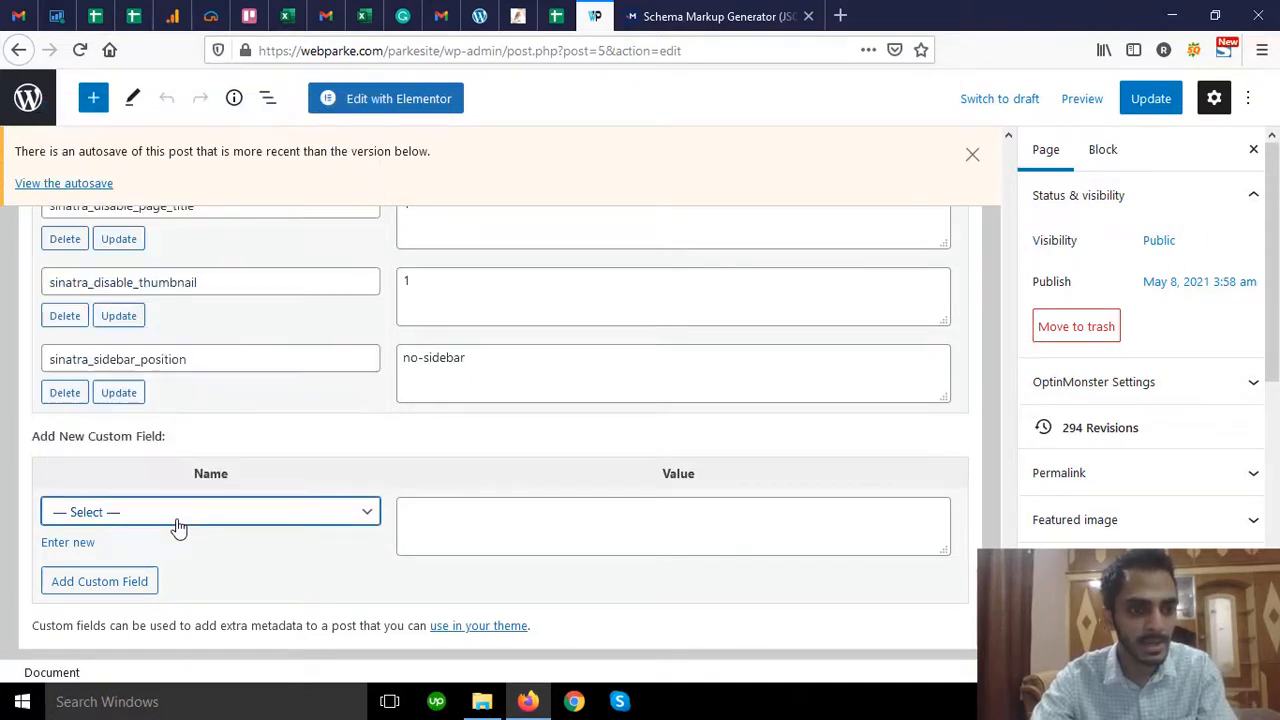
click(85, 544)
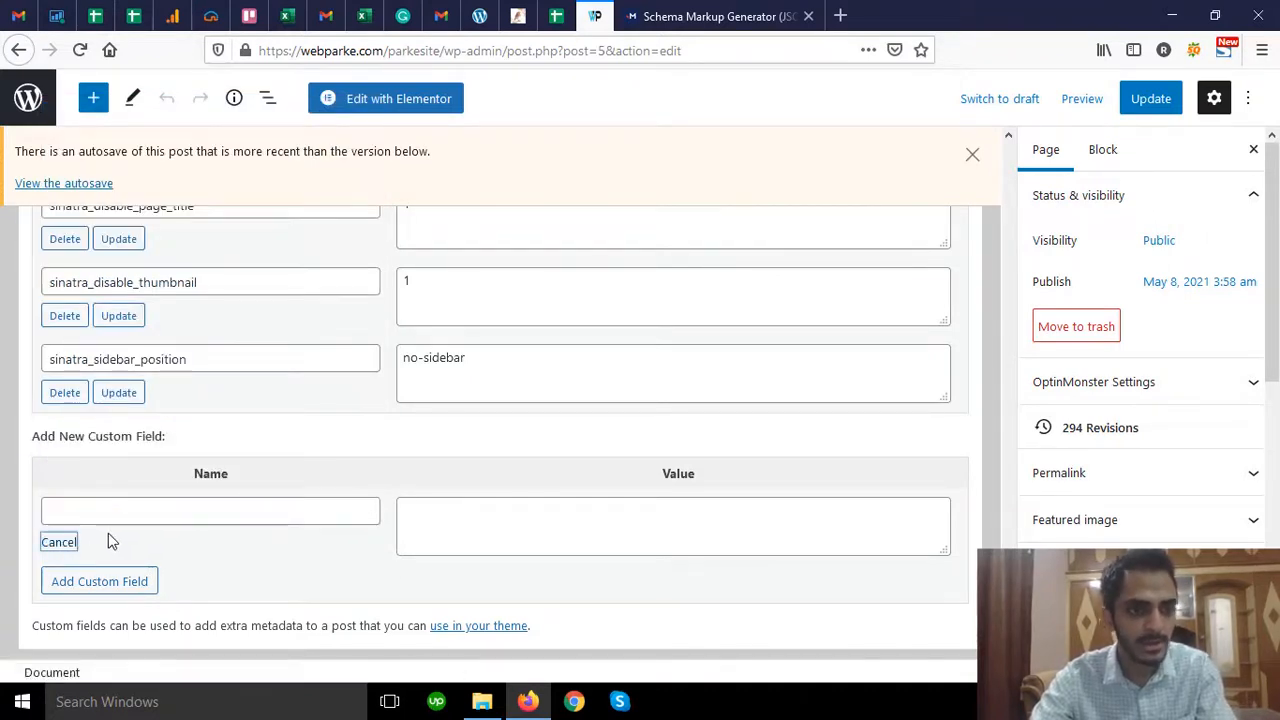
- Leave the Home page editor and return to the list of all pages
scroll(266, 520, up, 5)
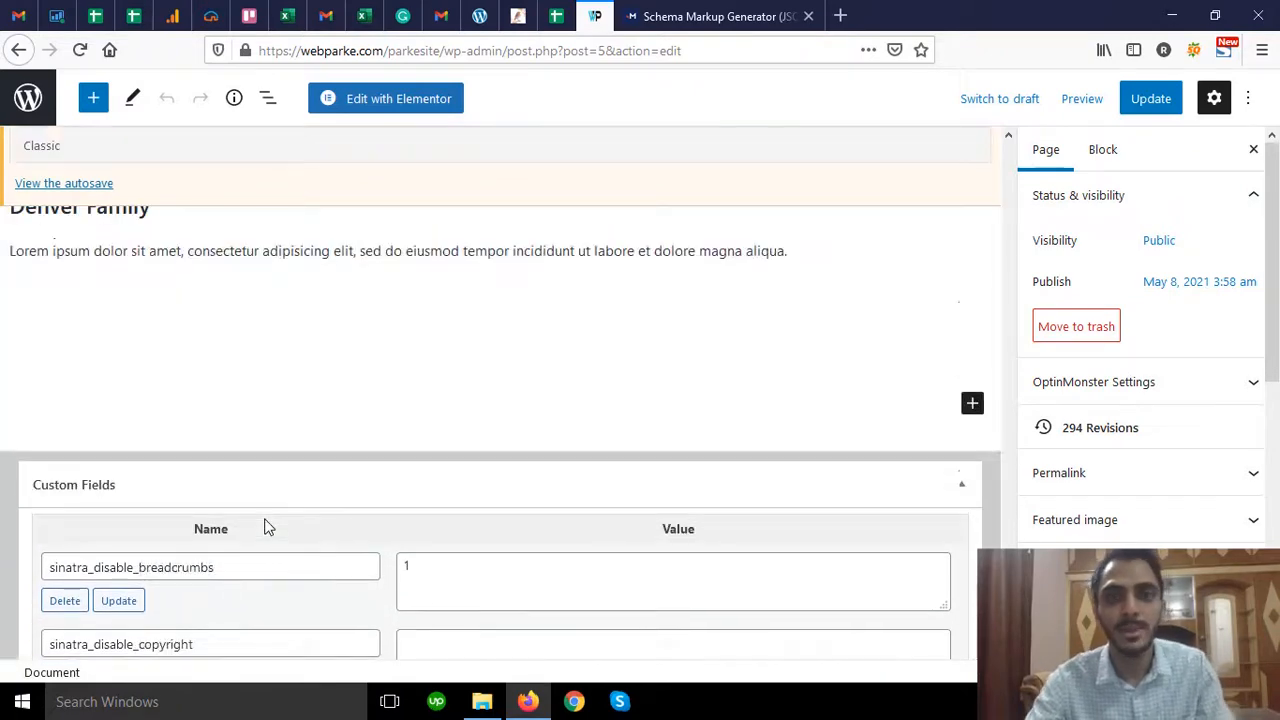
scroll(437, 331, up, 5)
click(30, 112)
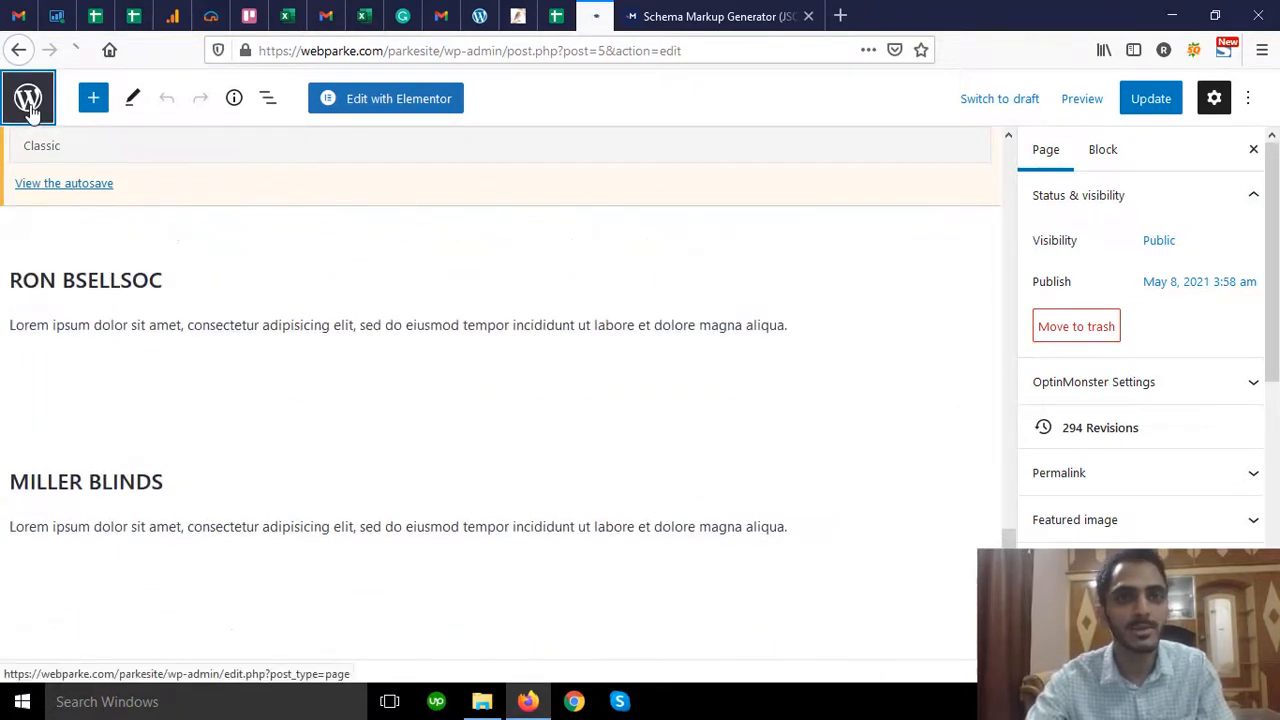